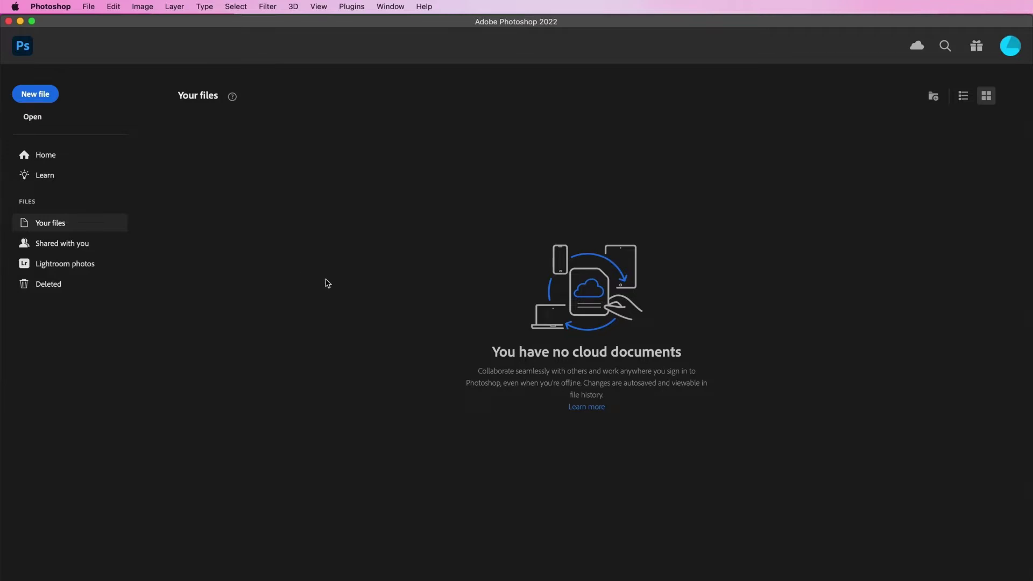
Create a new 11 × 17 inch, 300 ppi portrait document with a white background.
click(46, 96)
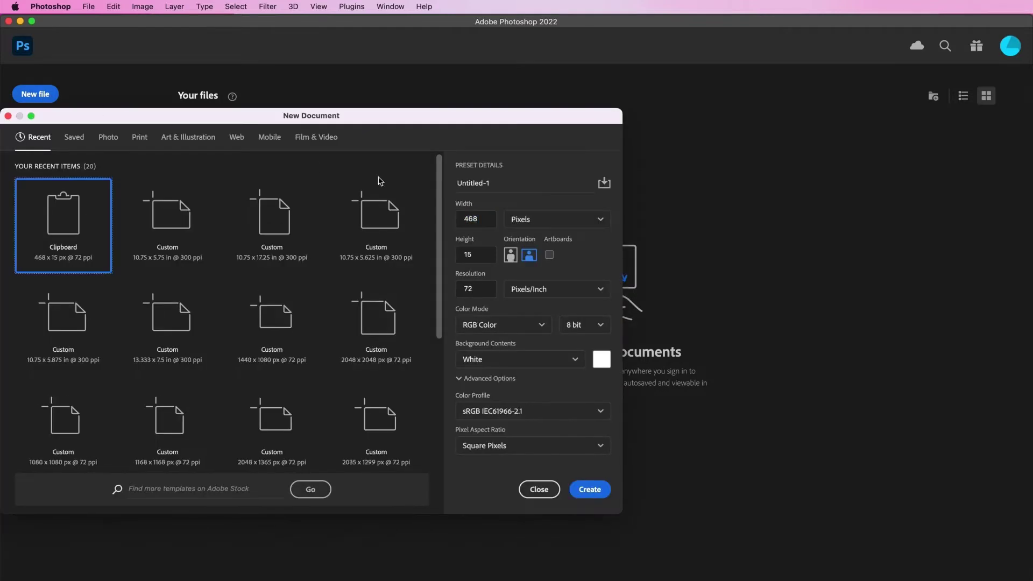
click(537, 219)
click(549, 259)
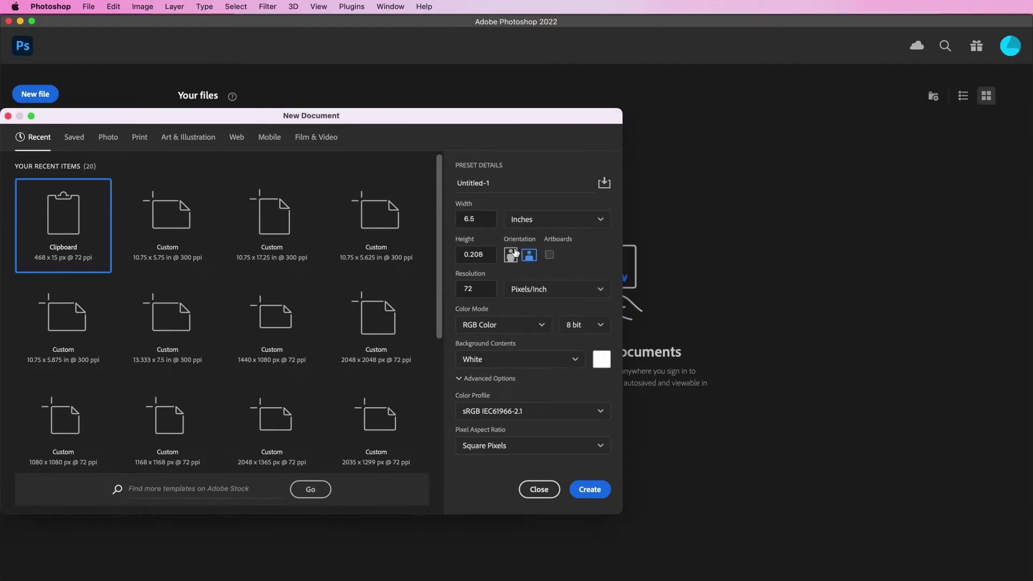
click(477, 219)
text(11)
click(488, 253)
text(17)
click(487, 289)
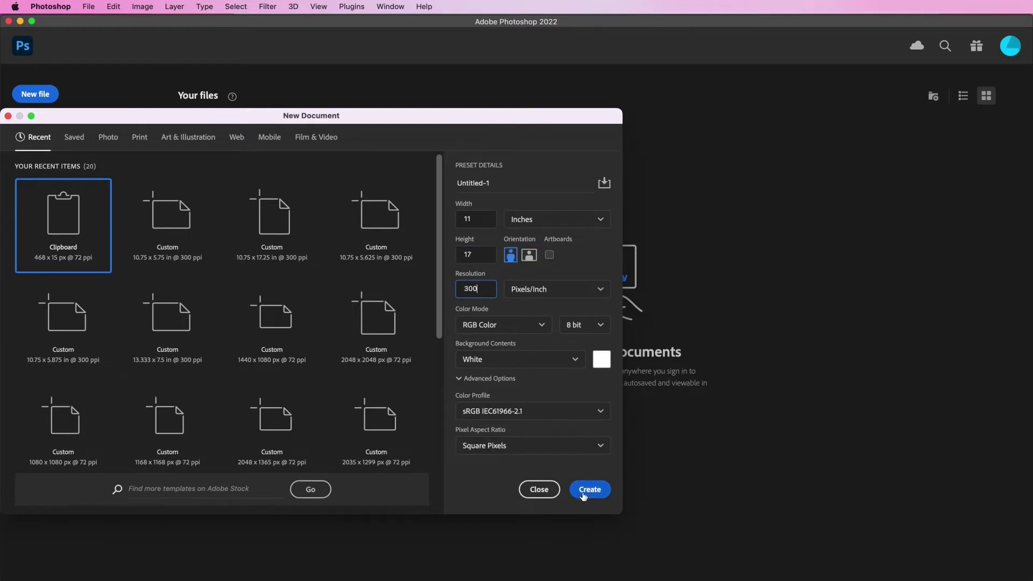
click(587, 491)
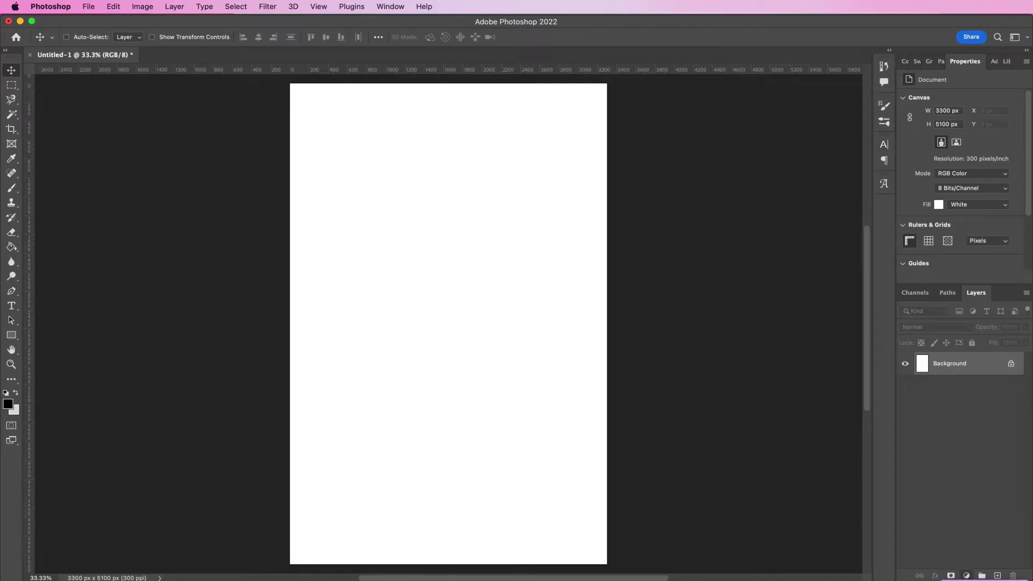
Add a Gradient fill layer and set its left colour stop to navy #01246d.
click(966, 576)
click(956, 401)
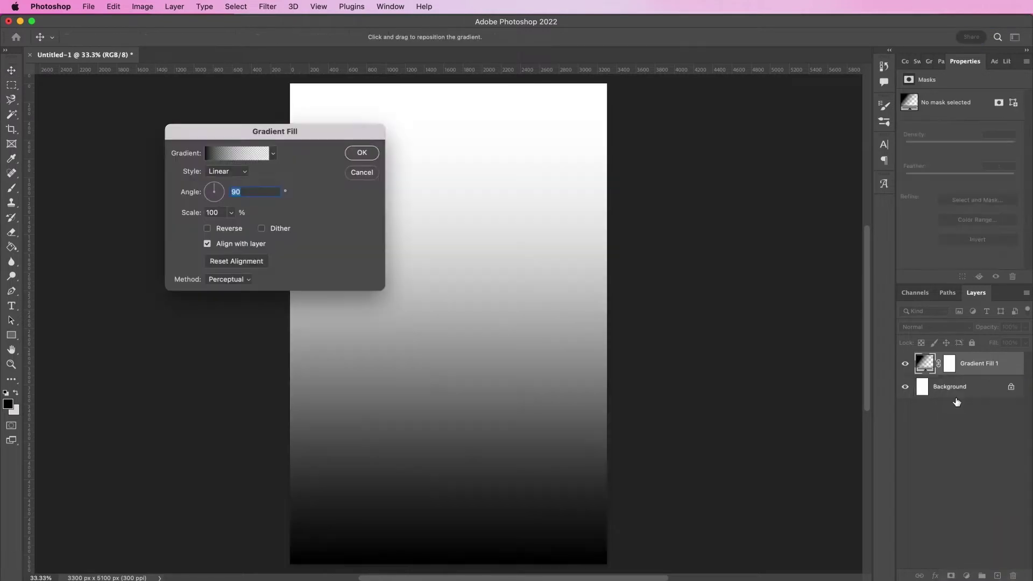
click(244, 158)
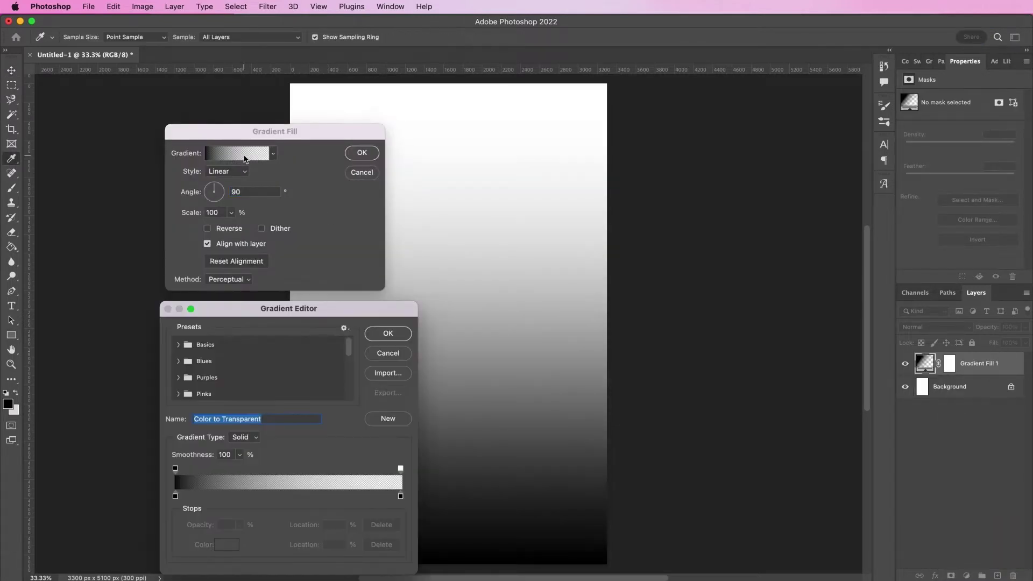
drag(297, 302, 473, 281)
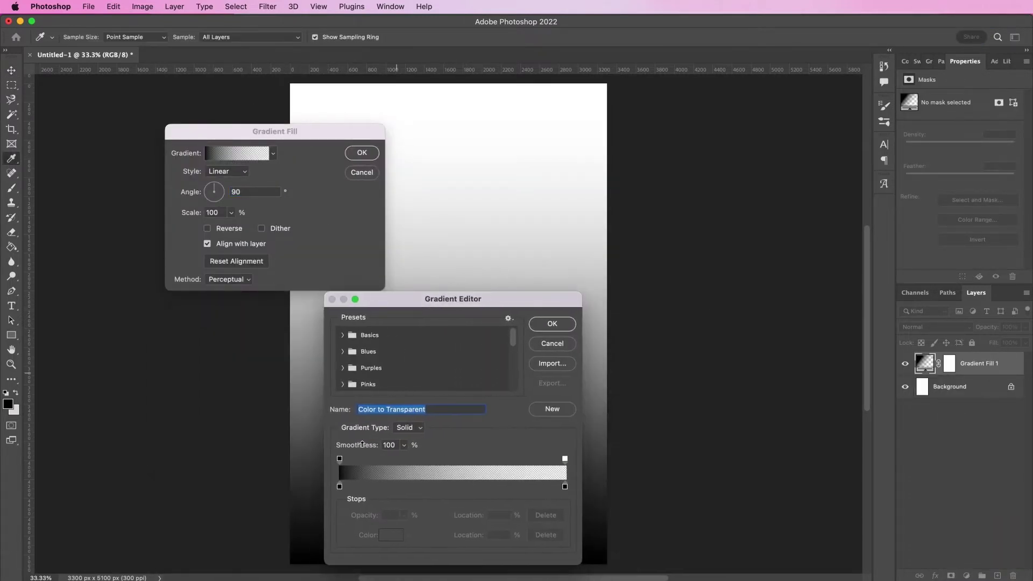
click(340, 487)
click(391, 535)
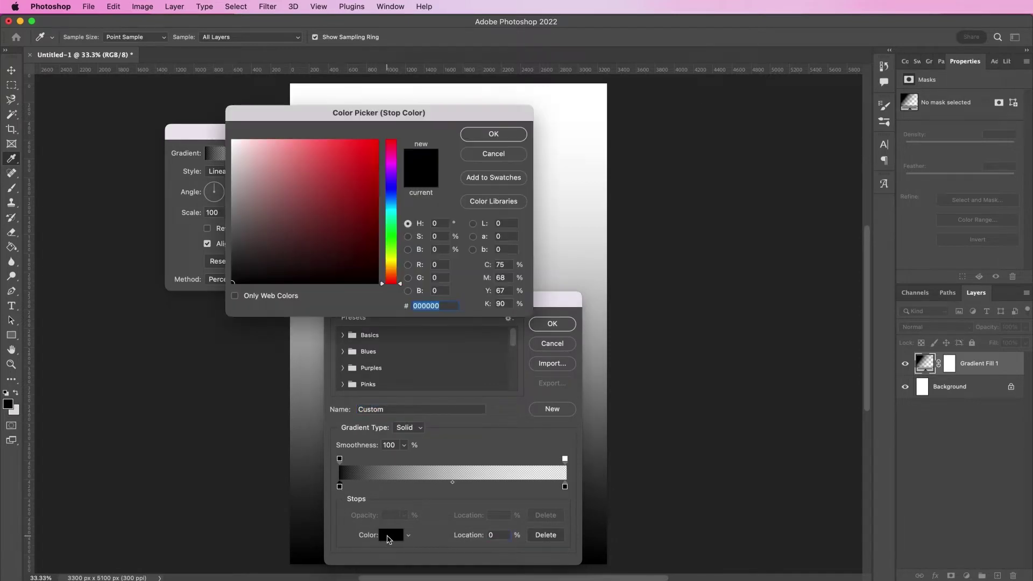
text(012)
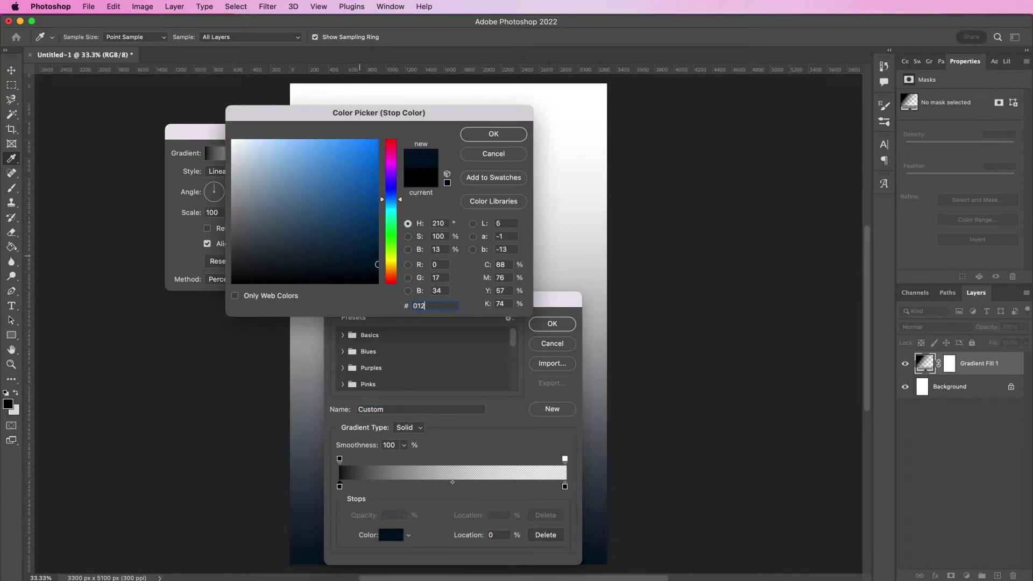
text(46)
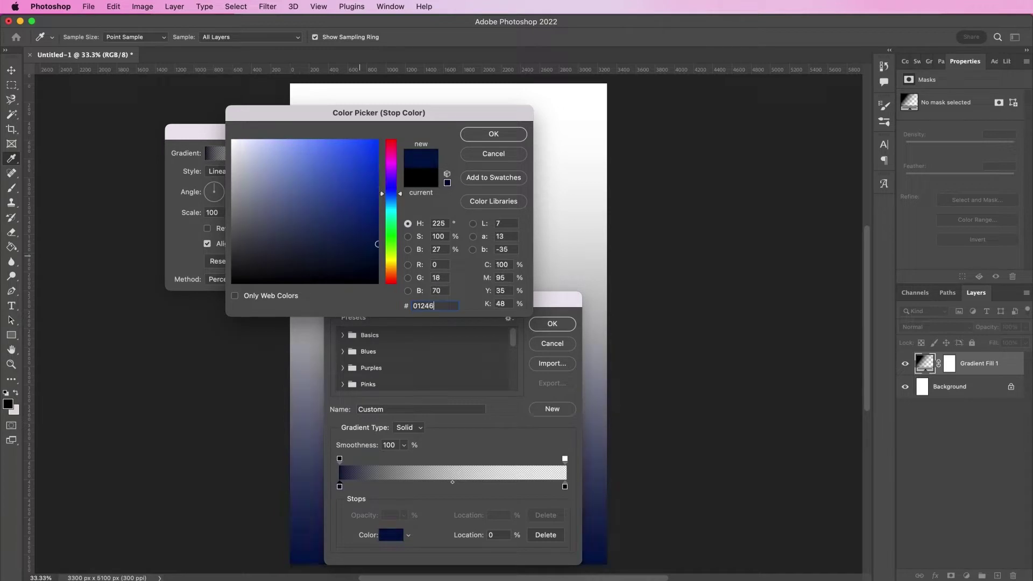
text(d)
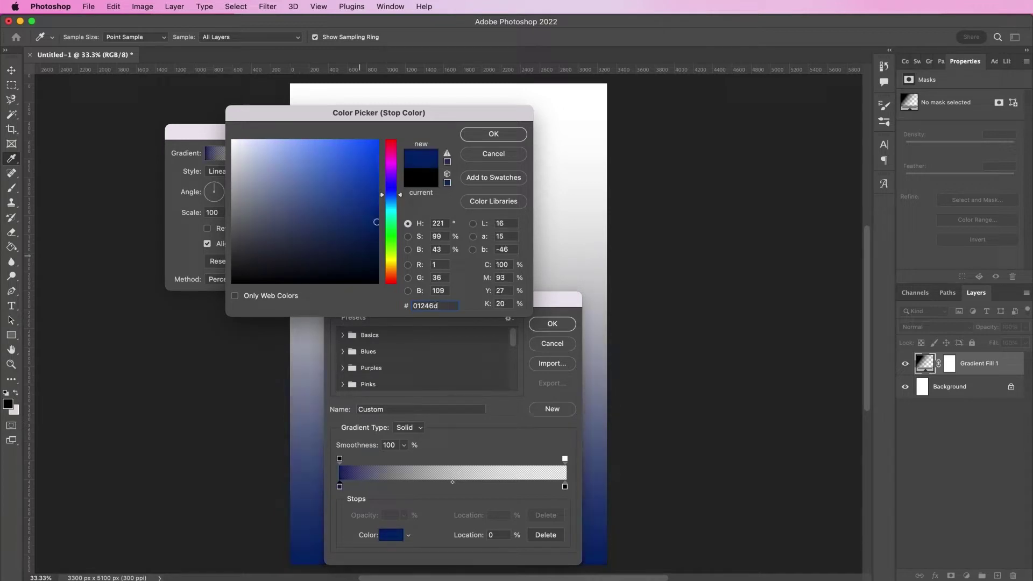
key(Return)
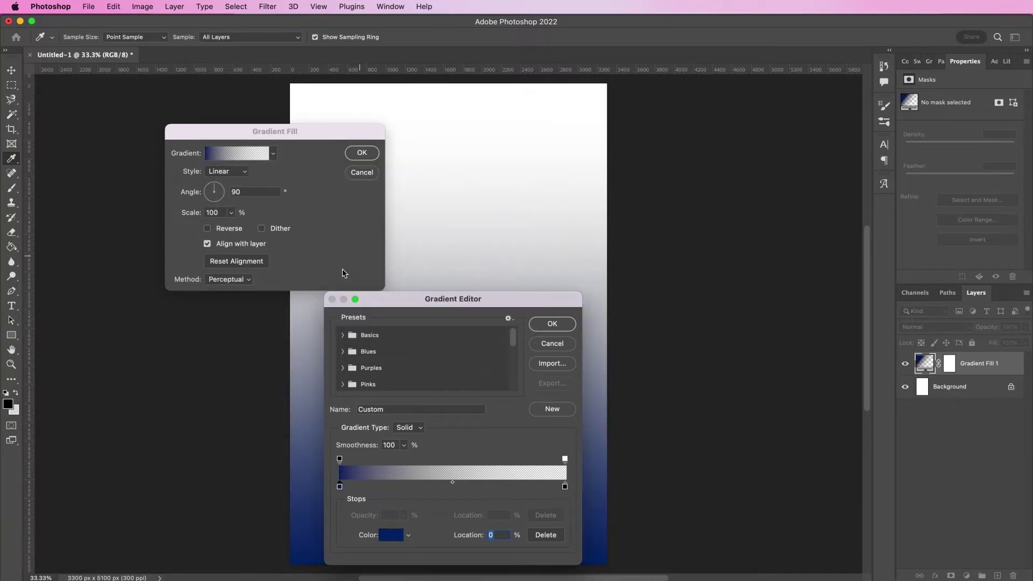
Set the right stop to violet #7530e3 at 100% opacity and confirm the gradient fill.
click(564, 488)
click(392, 536)
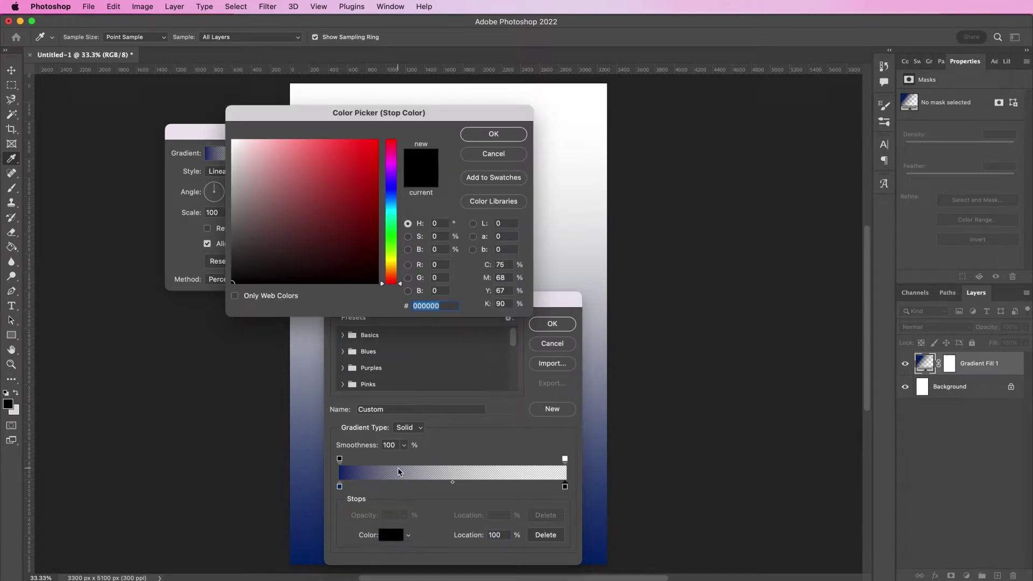
text(753)
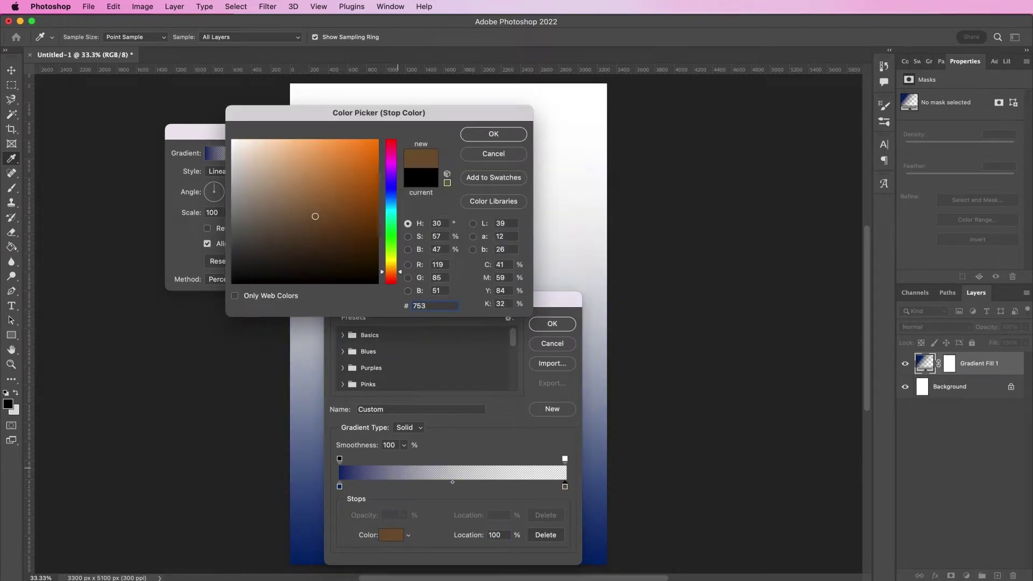
text(0e)
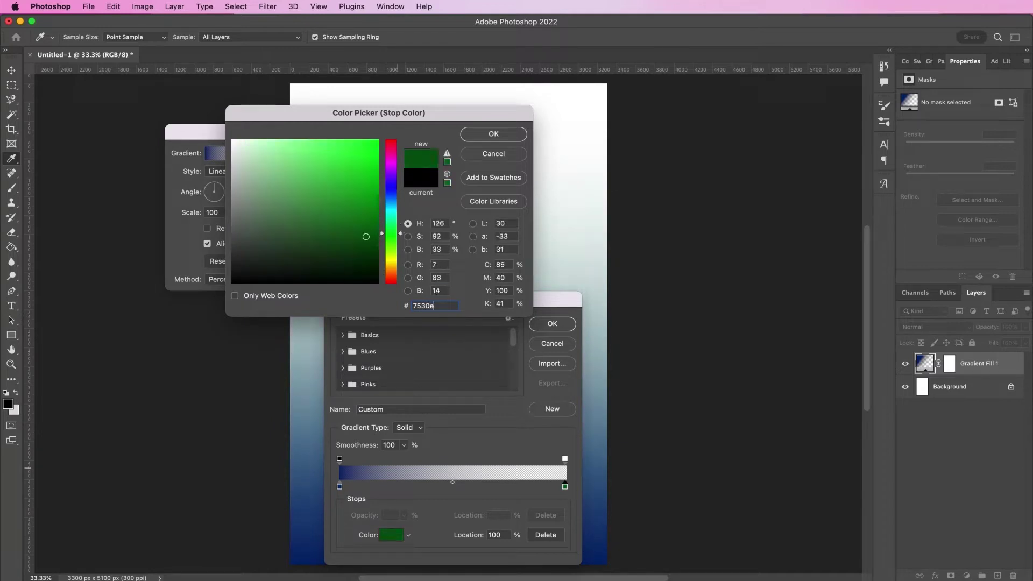
text(3)
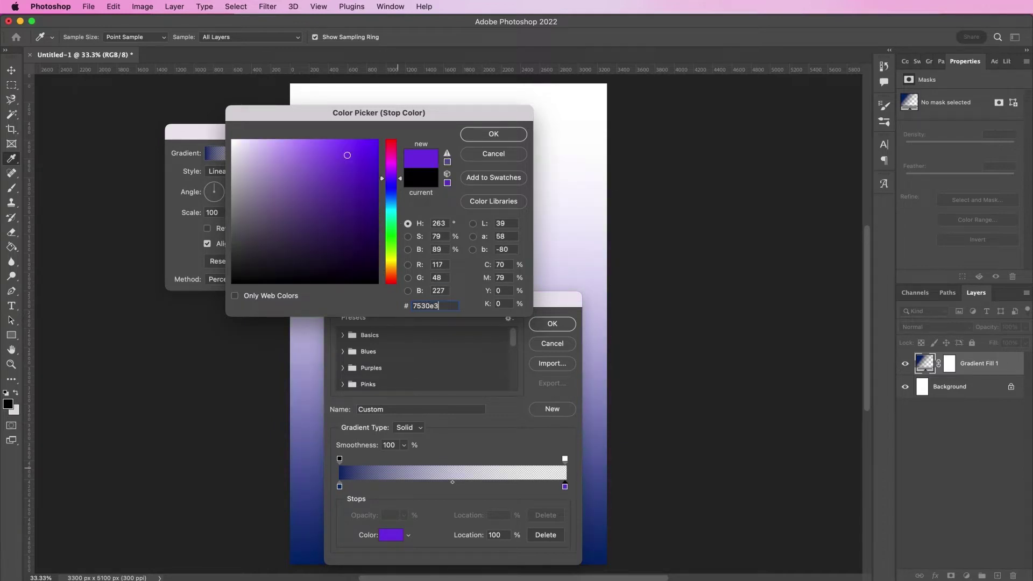
key(Return)
click(565, 459)
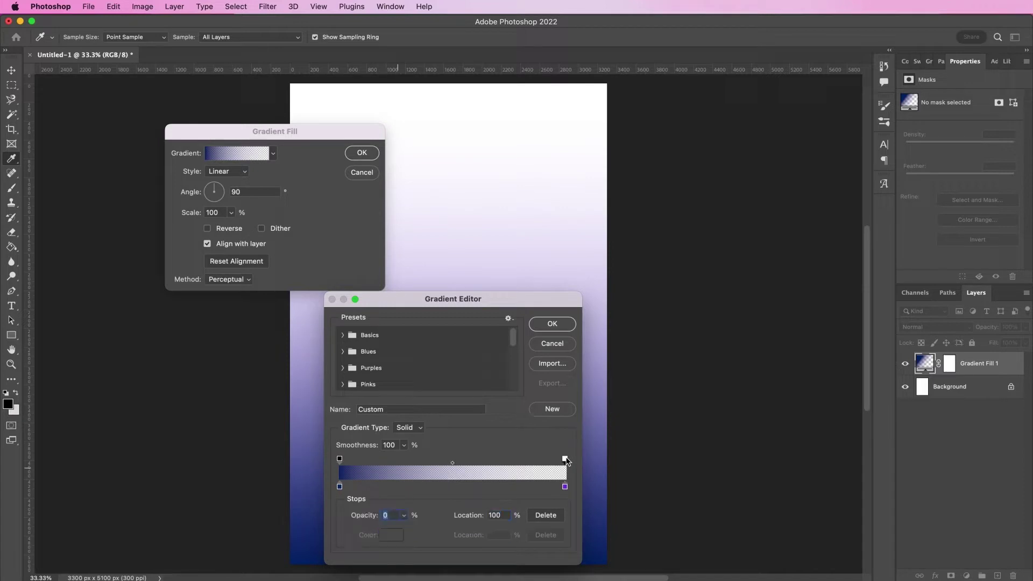
click(405, 517)
drag(405, 531, 505, 548)
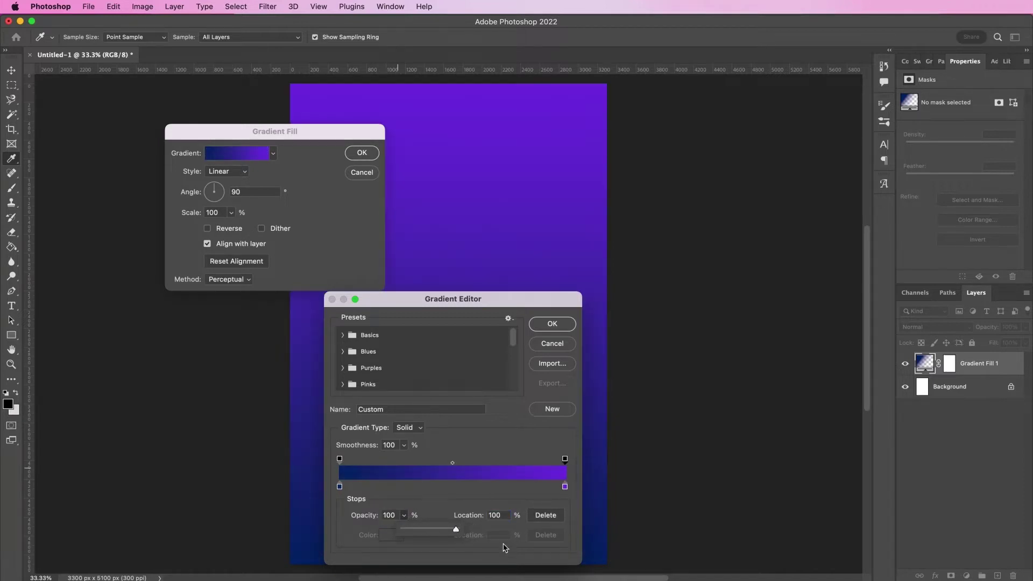
click(437, 506)
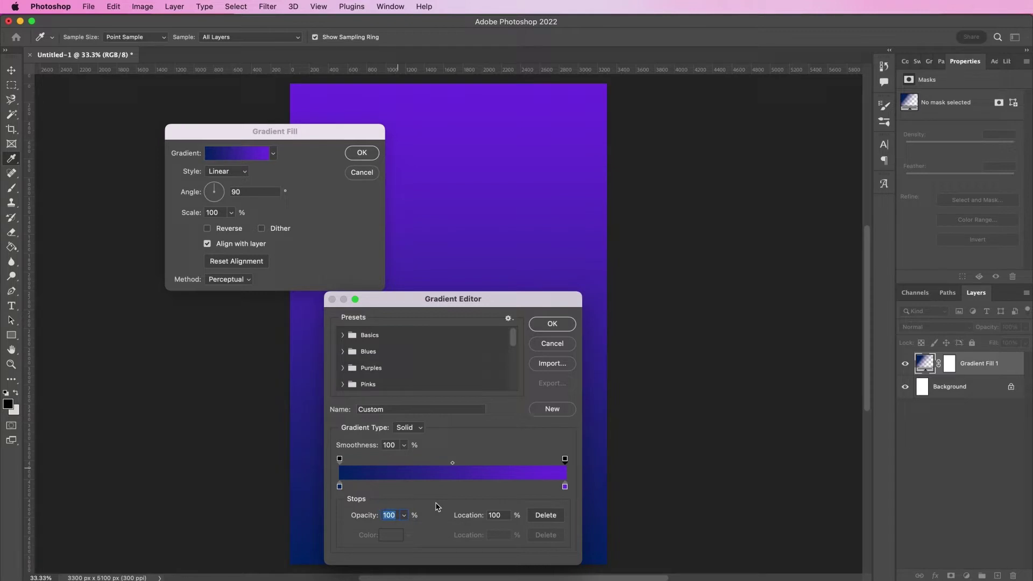
click(553, 324)
drag(305, 133, 466, 206)
click(522, 226)
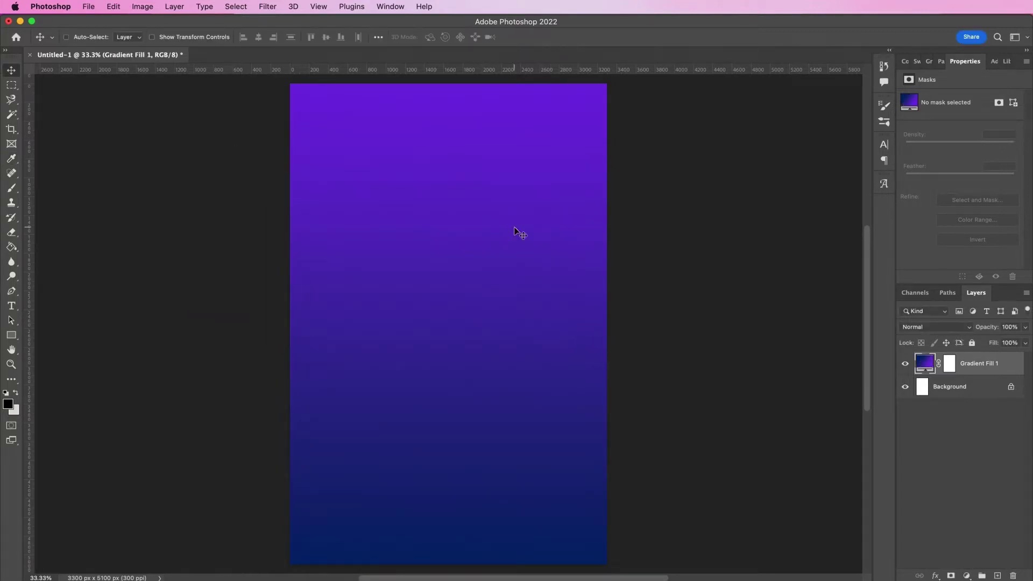
Open Wrinkle_Foil.jpg, rename its layer WrinkledFoil and convert it to a smart object.
key(super+o)
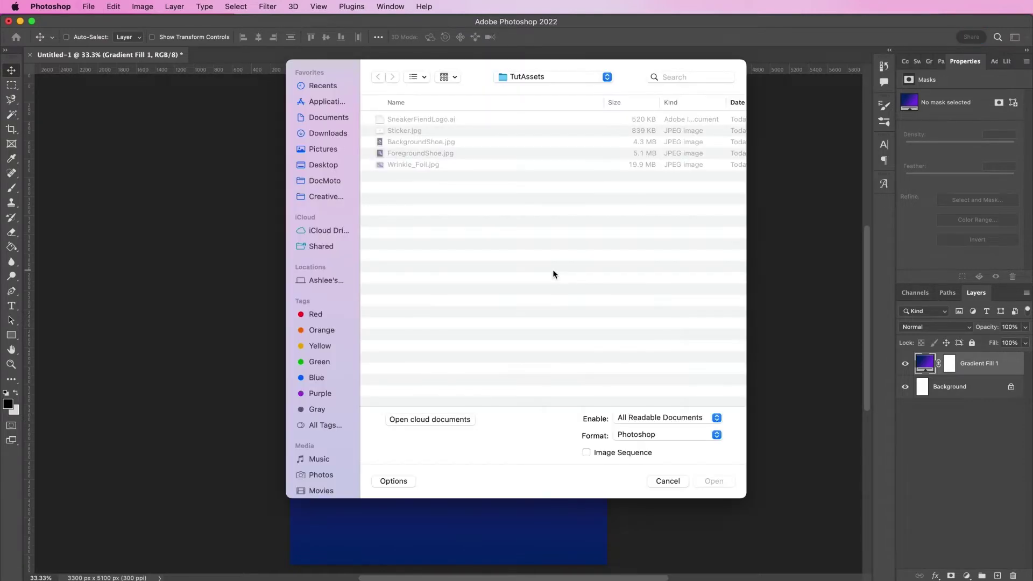
double_click(414, 164)
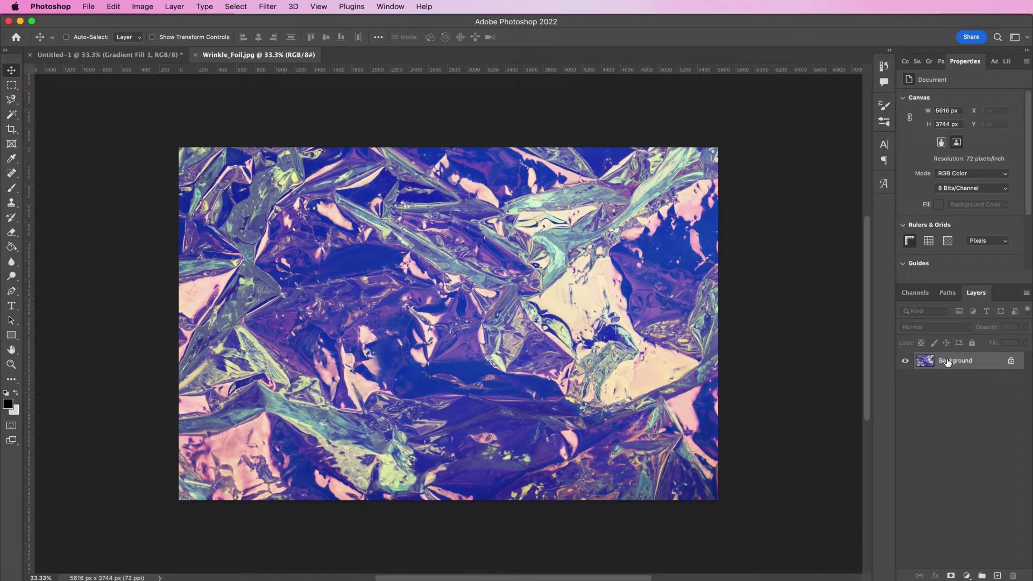
double_click(948, 362)
text(WrinkledFoil)
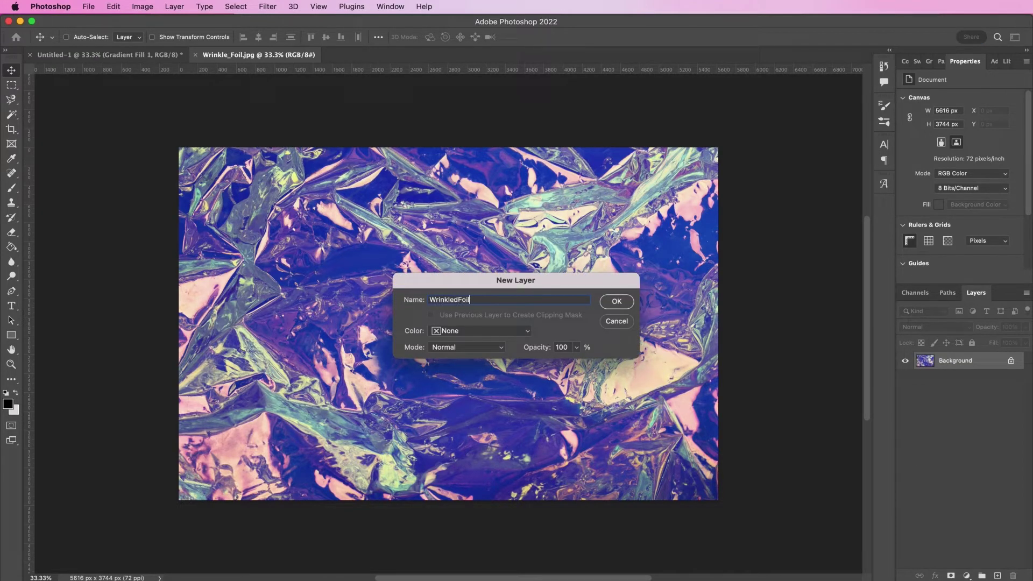
key(Return)
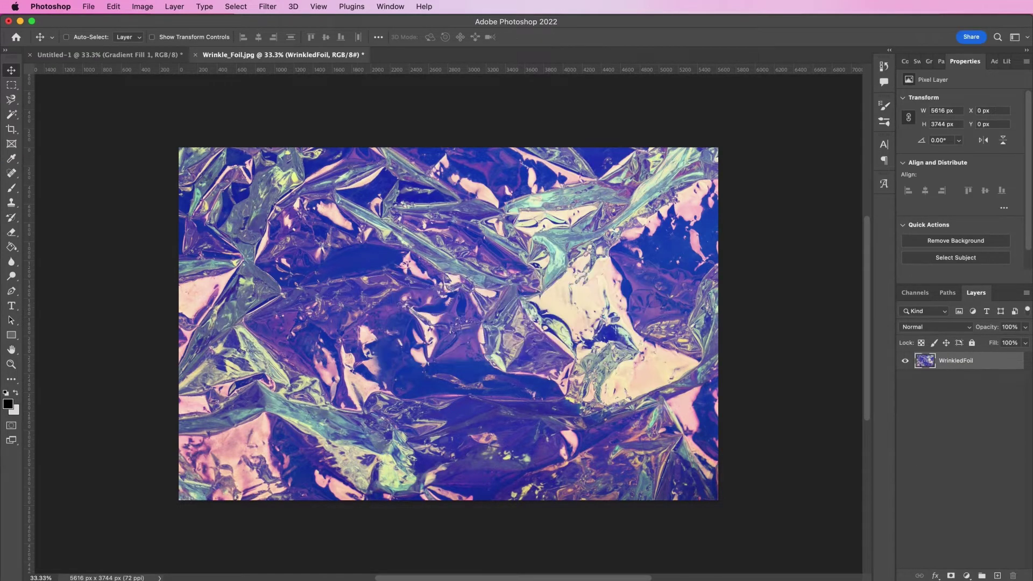
right_click(990, 362)
click(900, 244)
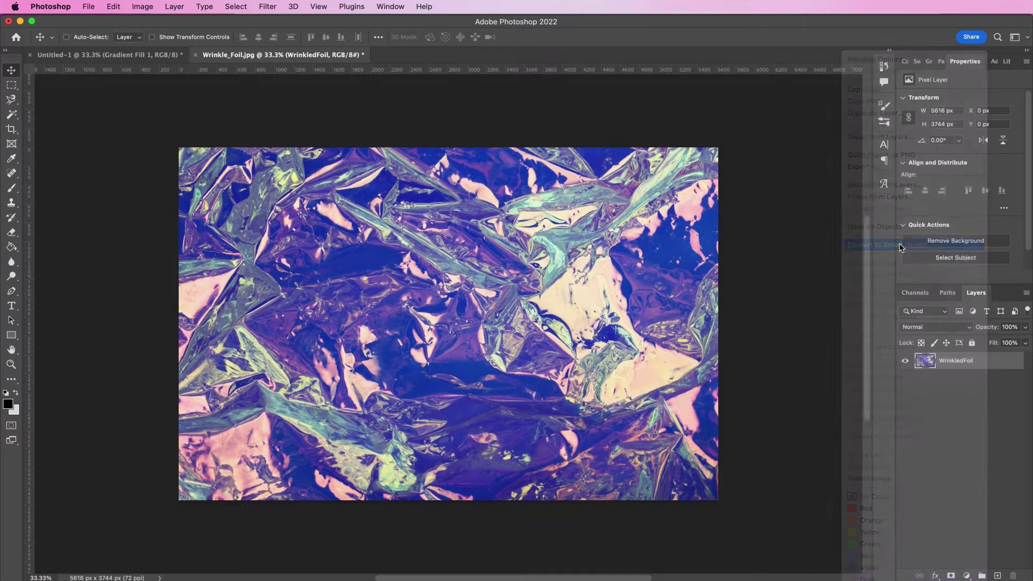
Bring the foil into the poster and rotate it upright to cover the page.
drag(404, 216, 412, 265)
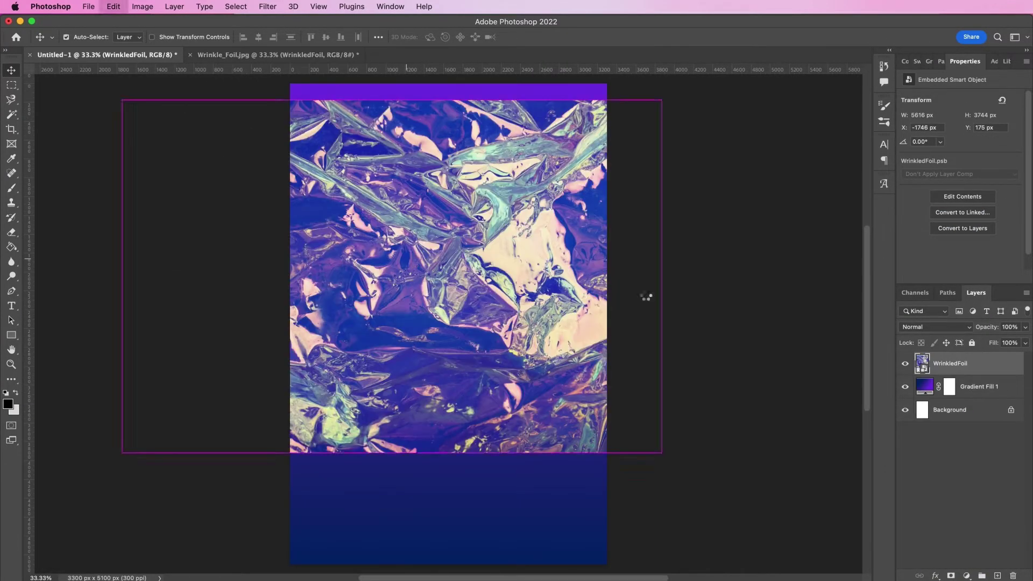
key(ctrl+t)
drag(677, 218, 461, 435)
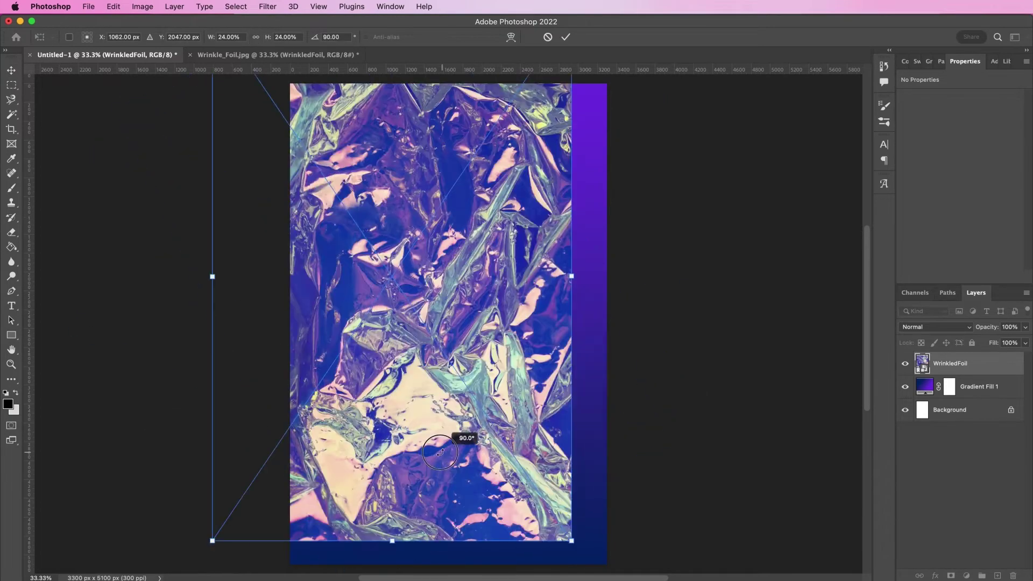
drag(447, 393, 500, 428)
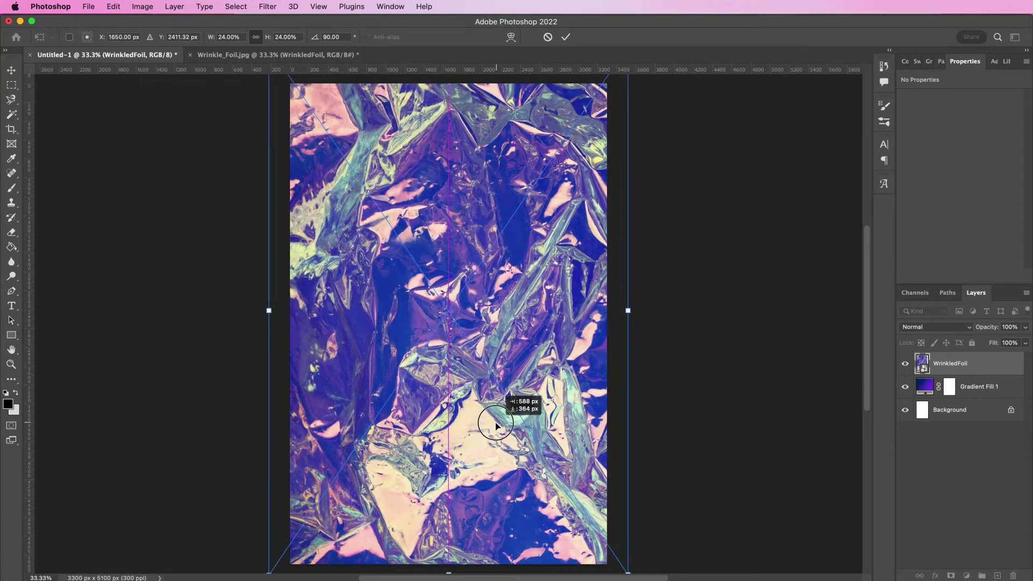
key(Return)
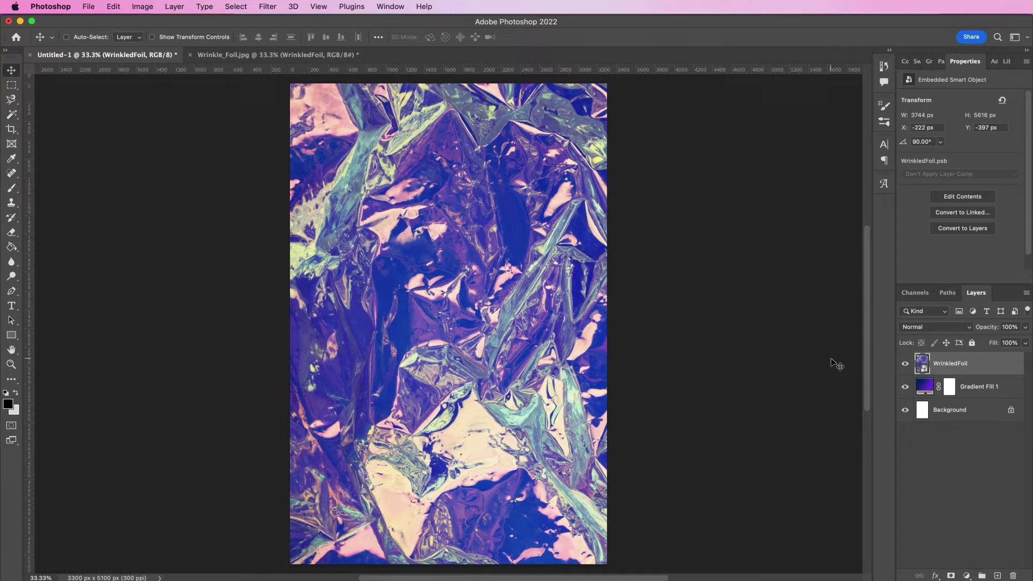
Set the WrinkledFoil layer to Pin Light blending at 10% opacity.
click(908, 328)
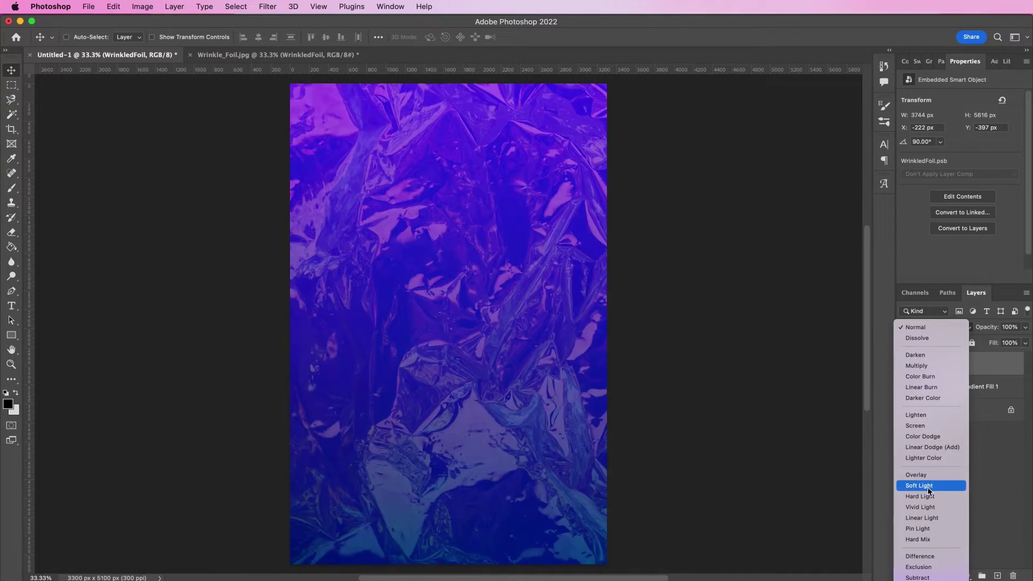
click(928, 527)
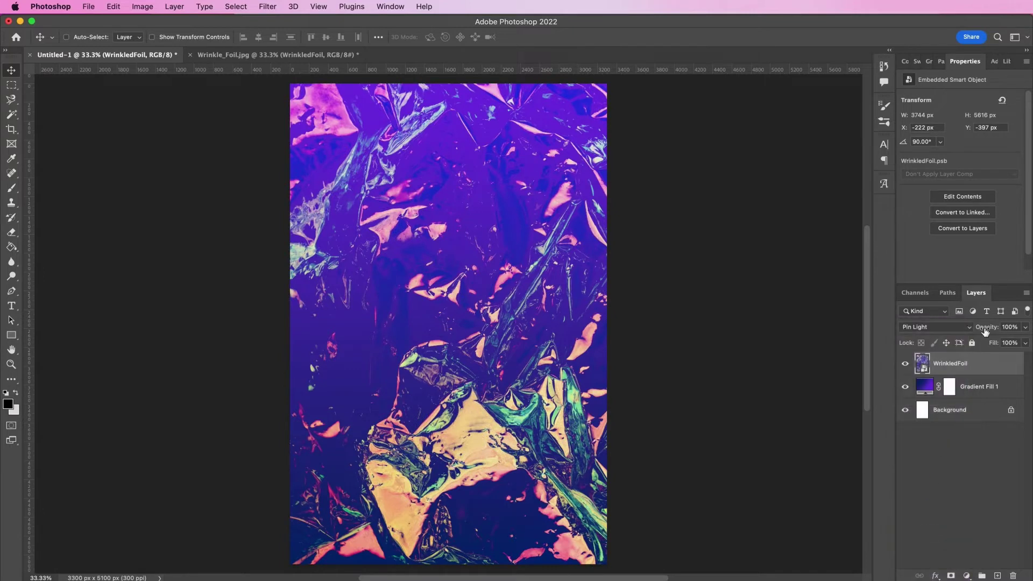
click(1010, 327)
text(10)
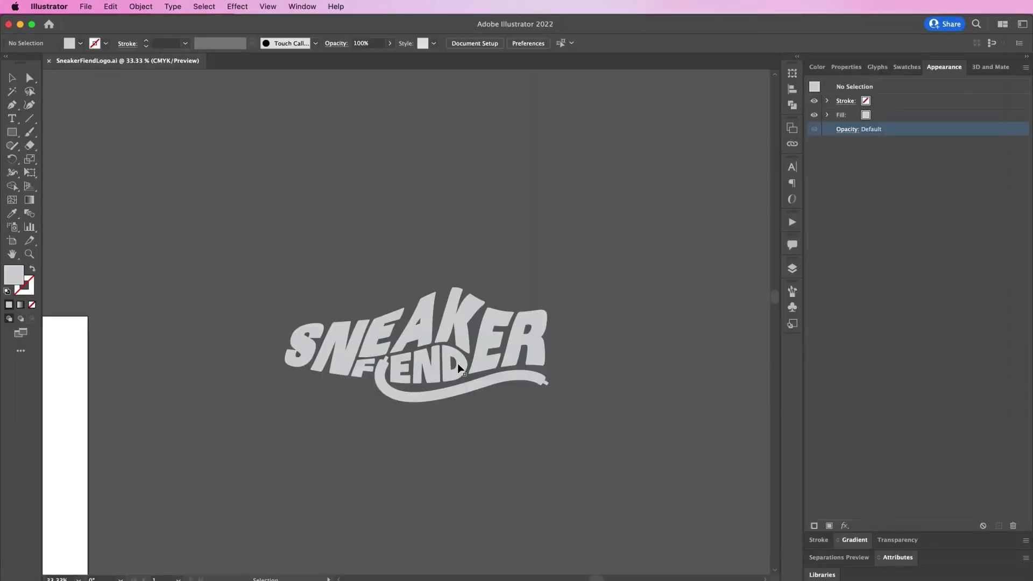
click(458, 368)
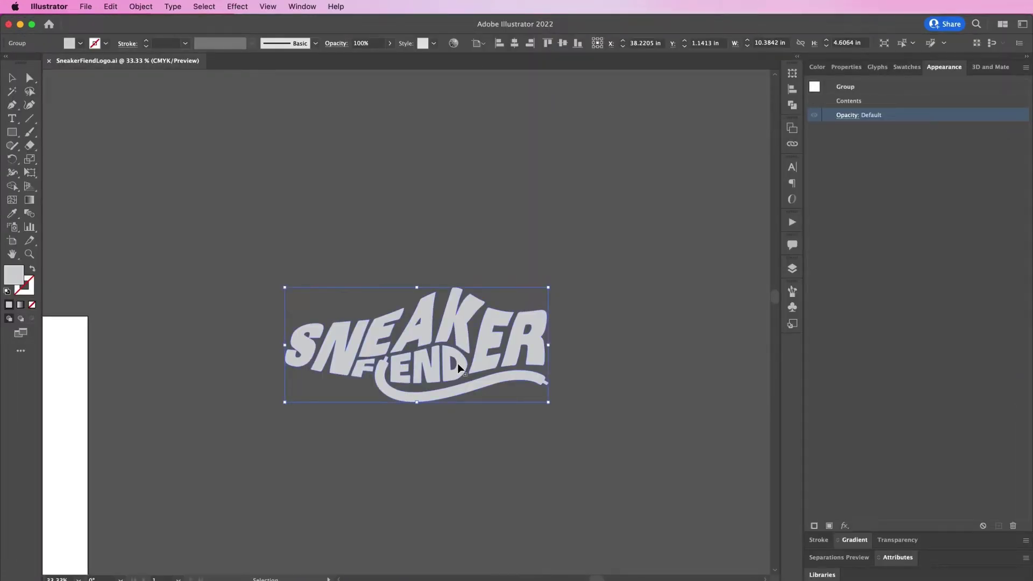
Duplicate the logo and give the lower copy a front-facing 3D extrusion with a round bevel.
drag(459, 368, 463, 228)
click(456, 330)
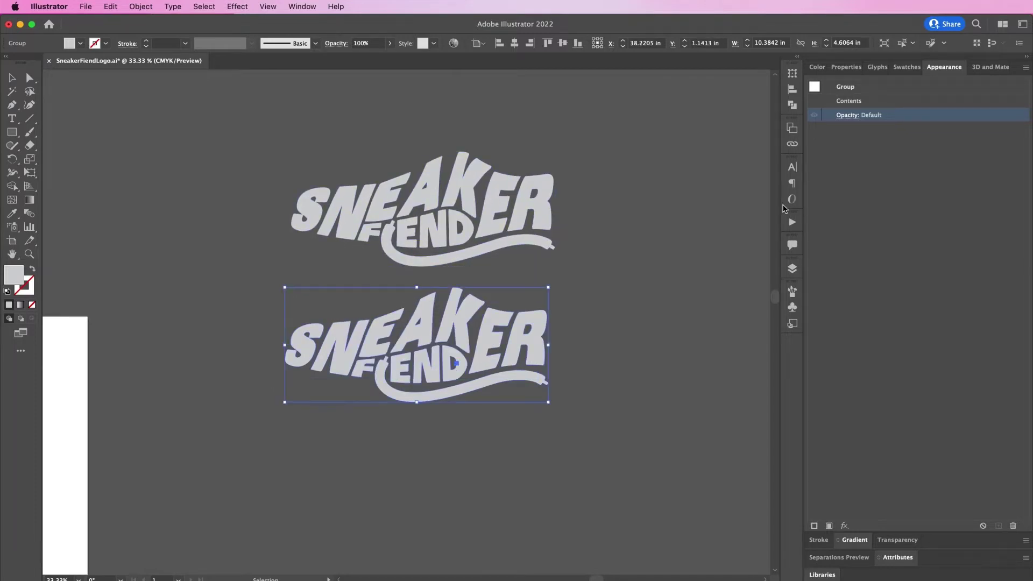
click(237, 6)
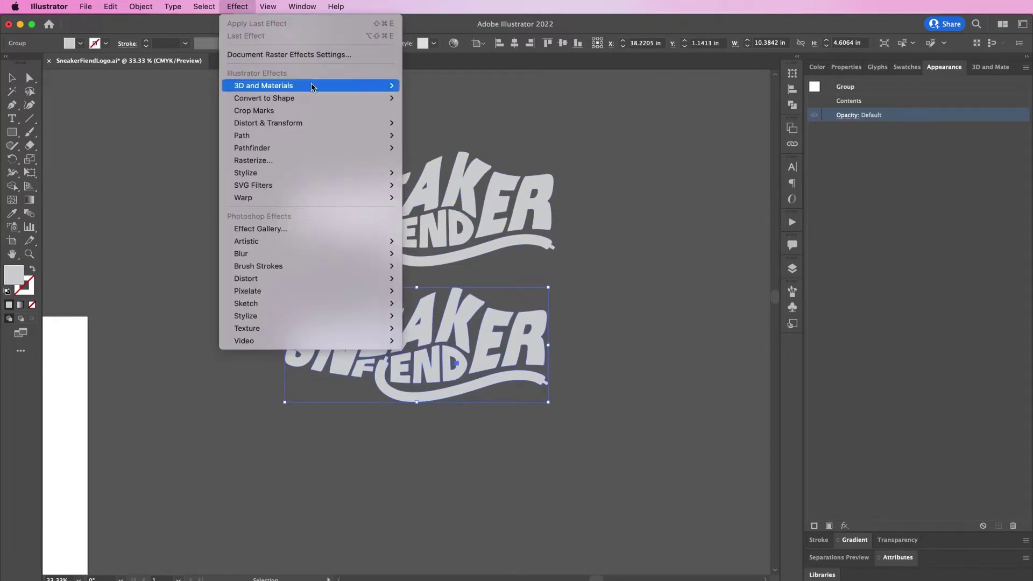
mouse_move(307, 85)
click(427, 86)
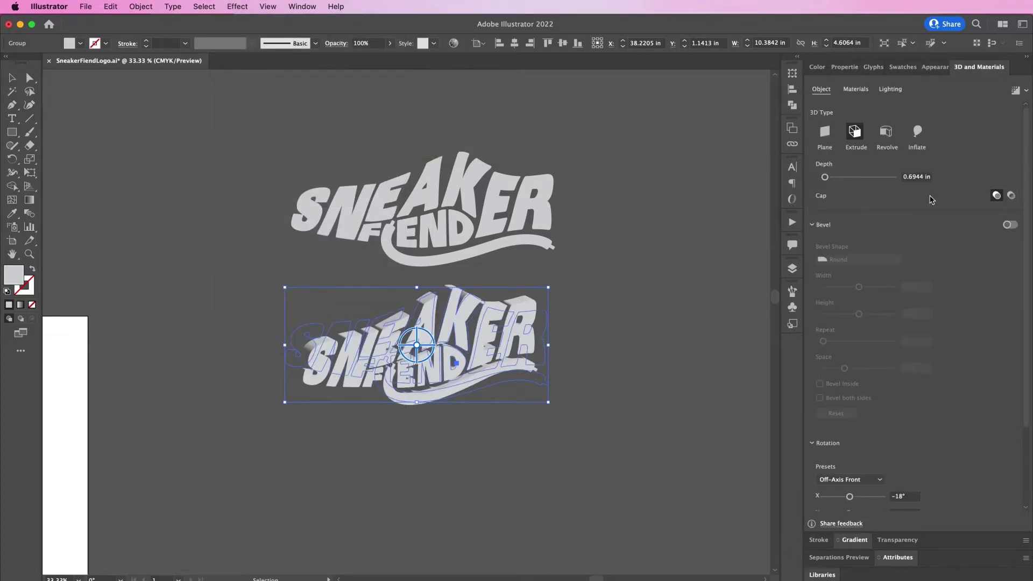
click(1010, 227)
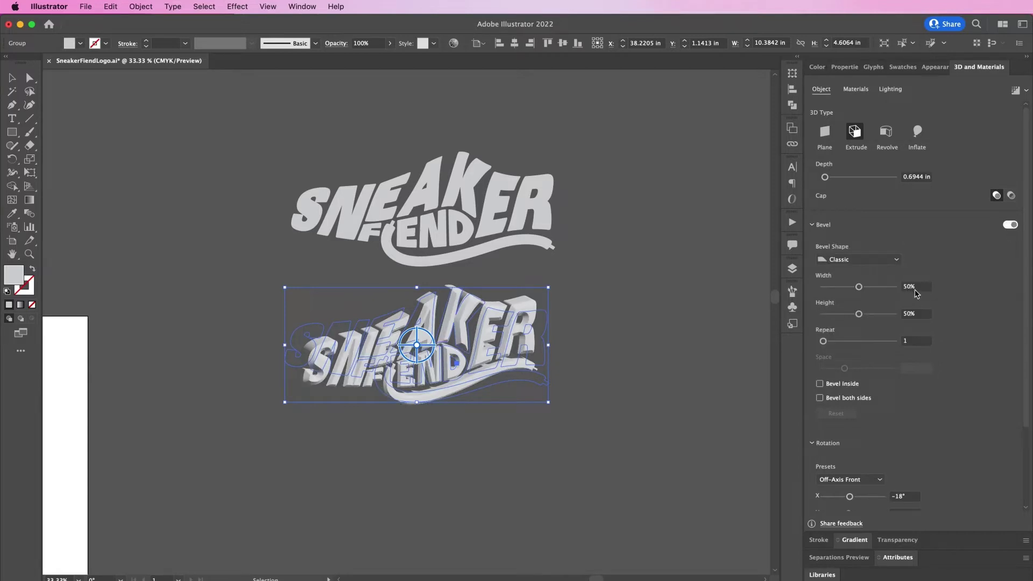
click(890, 260)
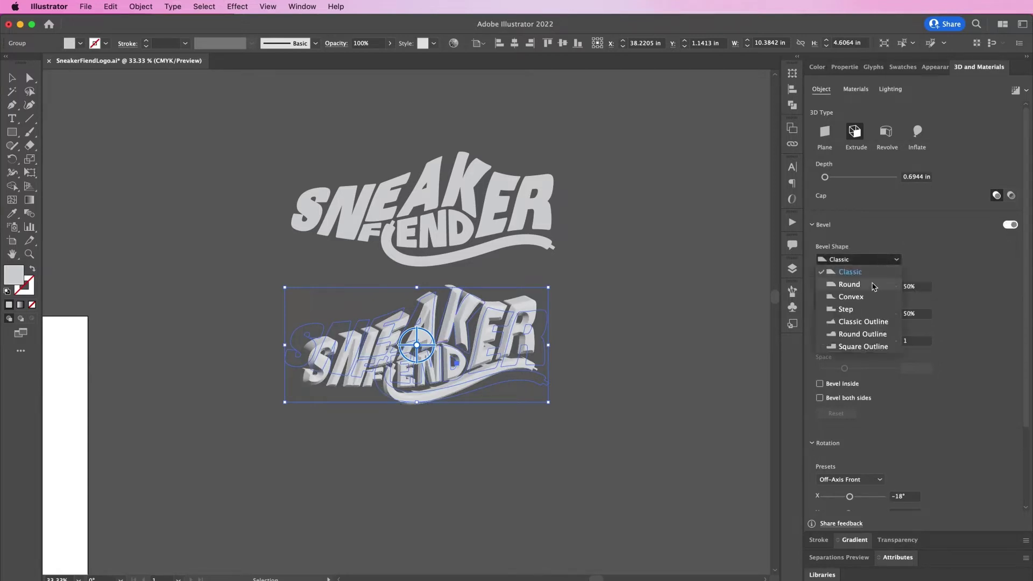
click(861, 272)
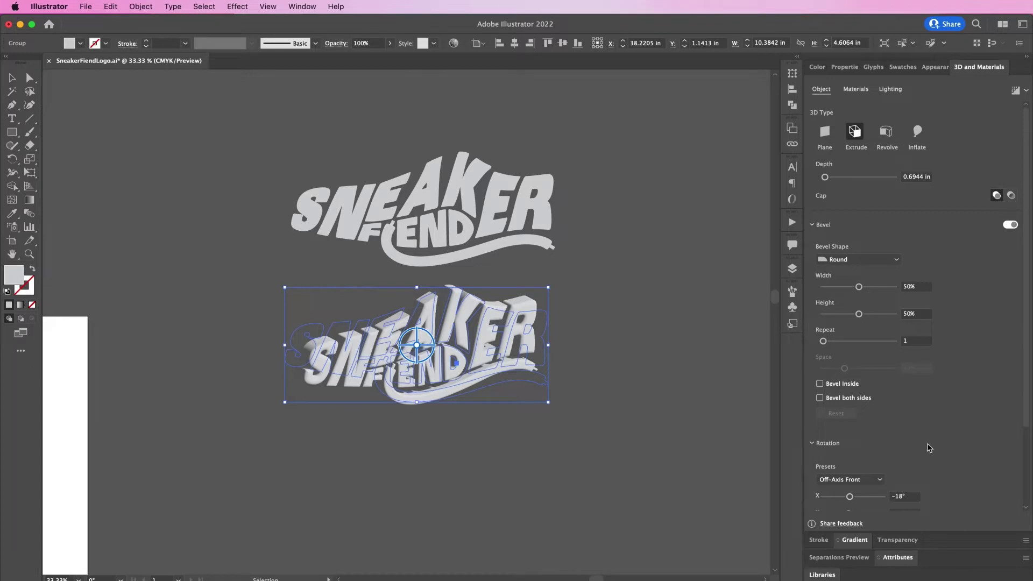
click(872, 480)
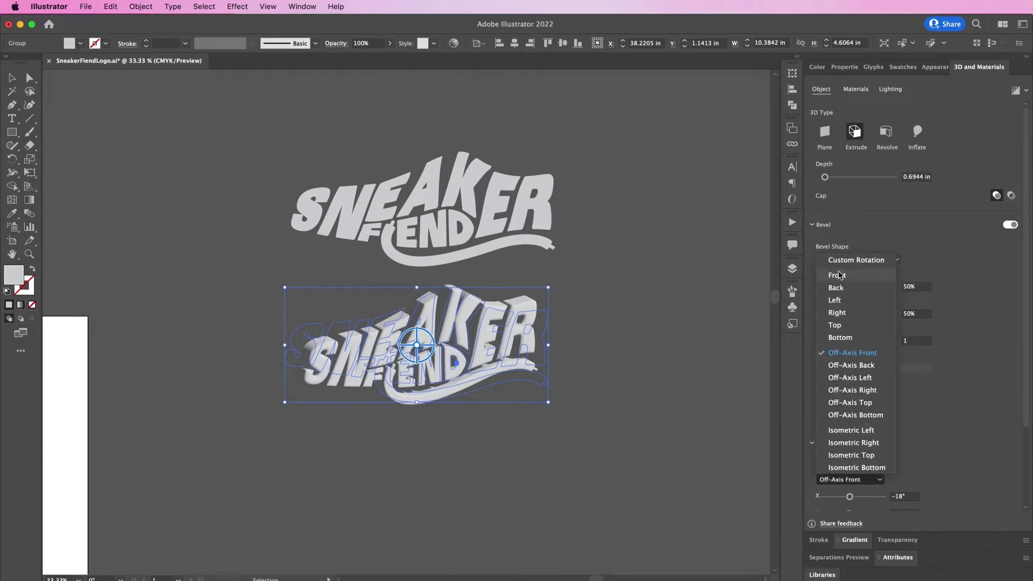
click(853, 275)
scroll(980, 468, down, 4)
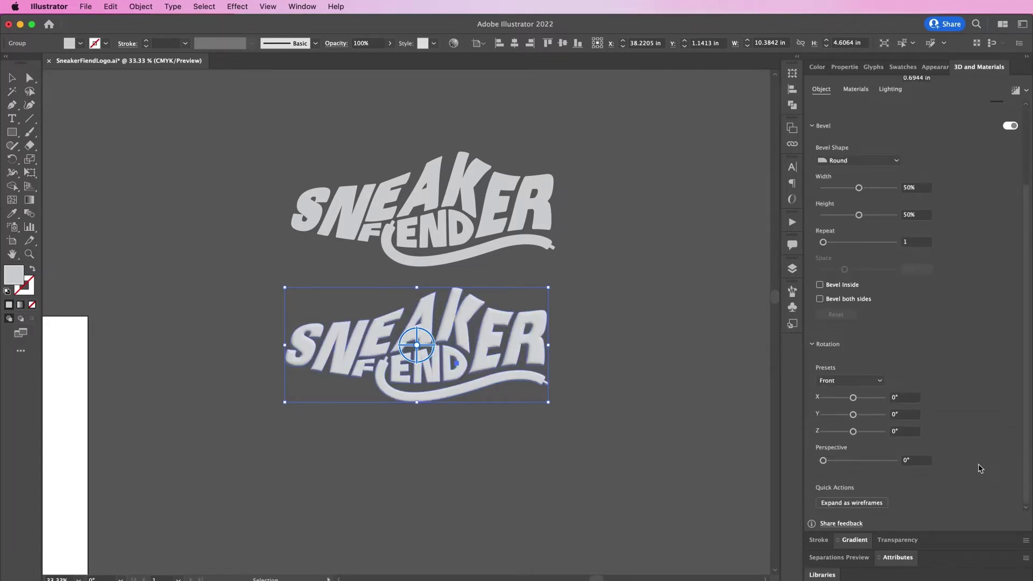
Extrude the upper logo with a round bevel, Front rotation and 160° perspective.
click(495, 200)
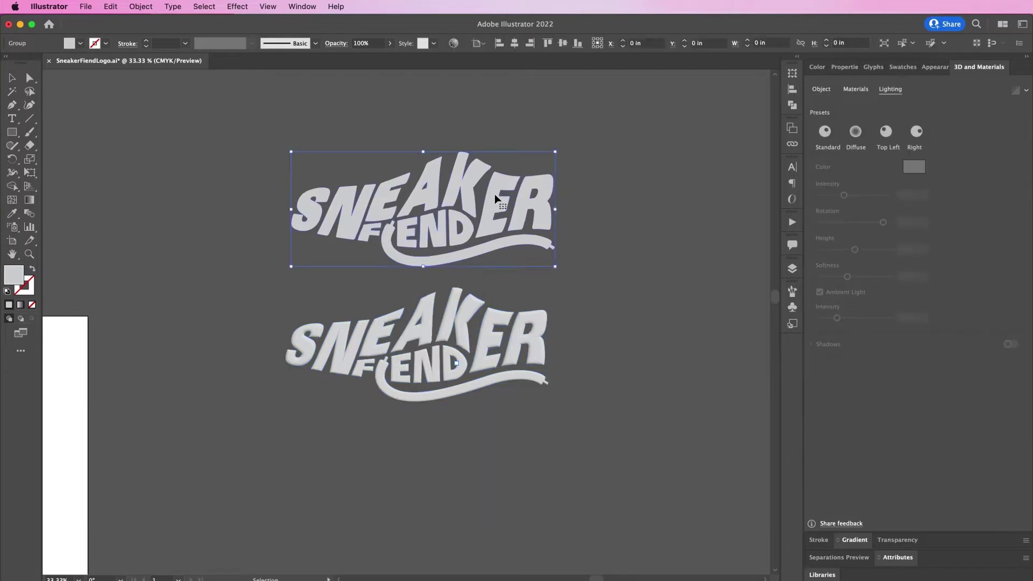
click(821, 90)
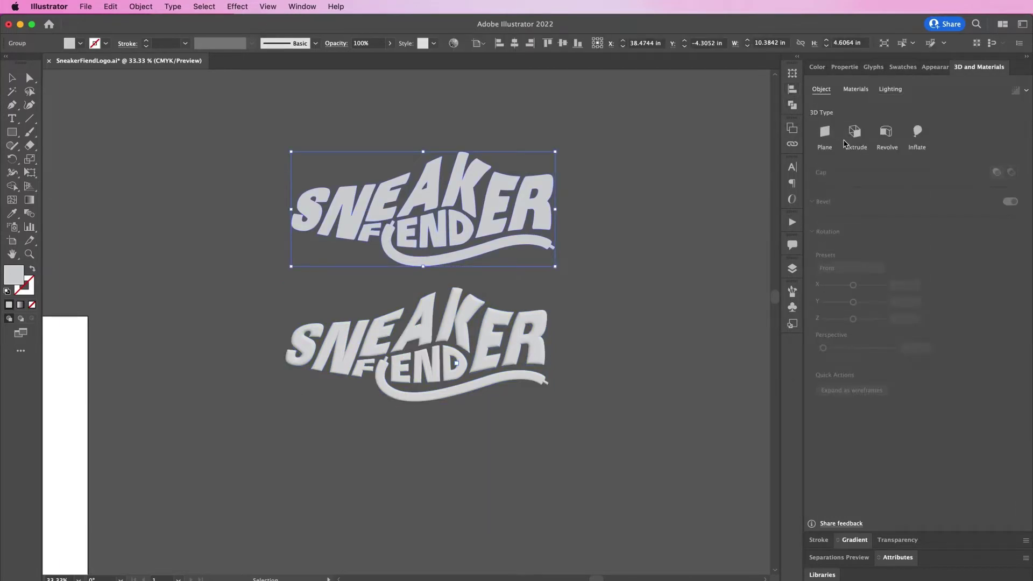
click(854, 135)
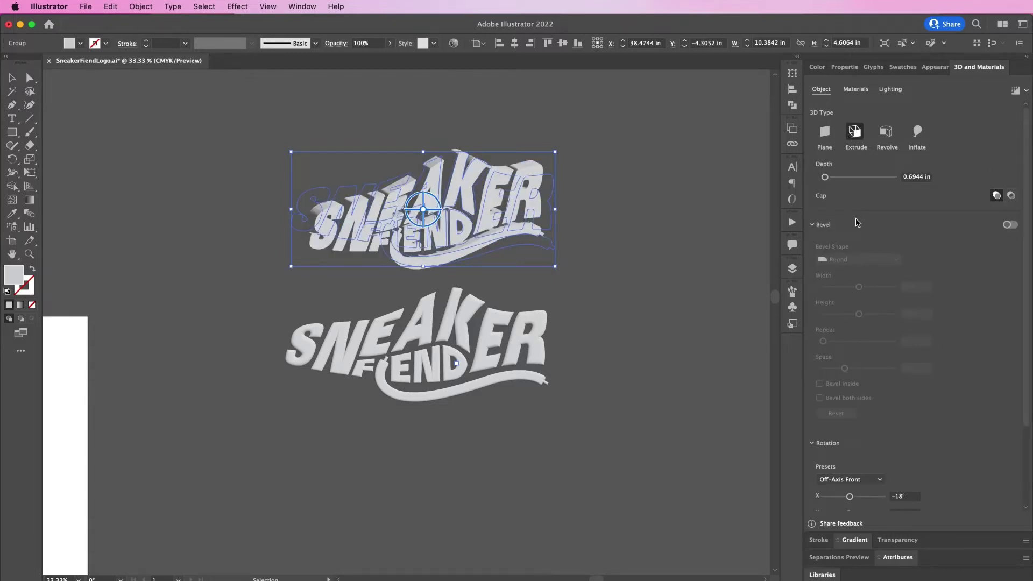
click(1010, 225)
click(884, 259)
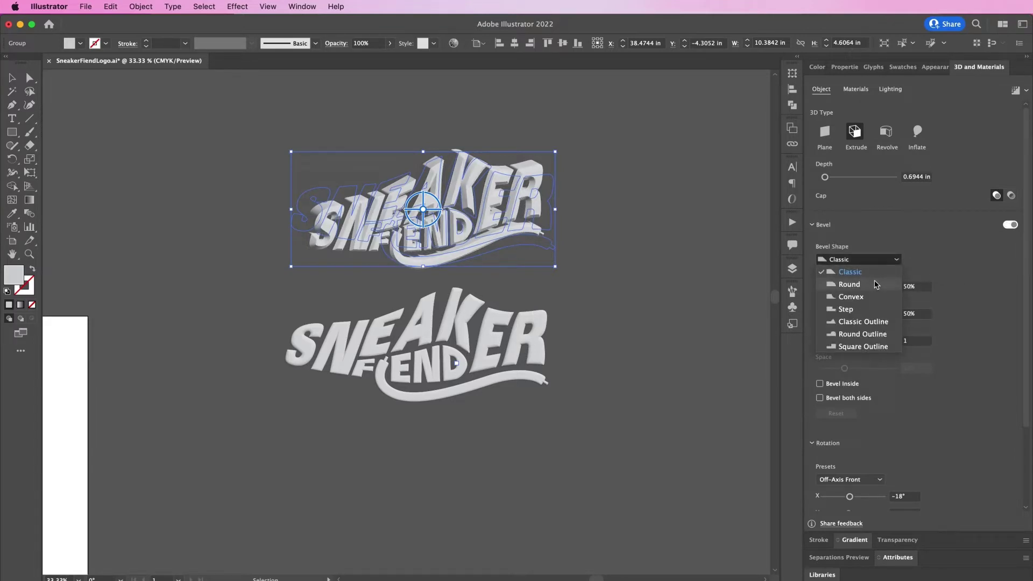
click(876, 285)
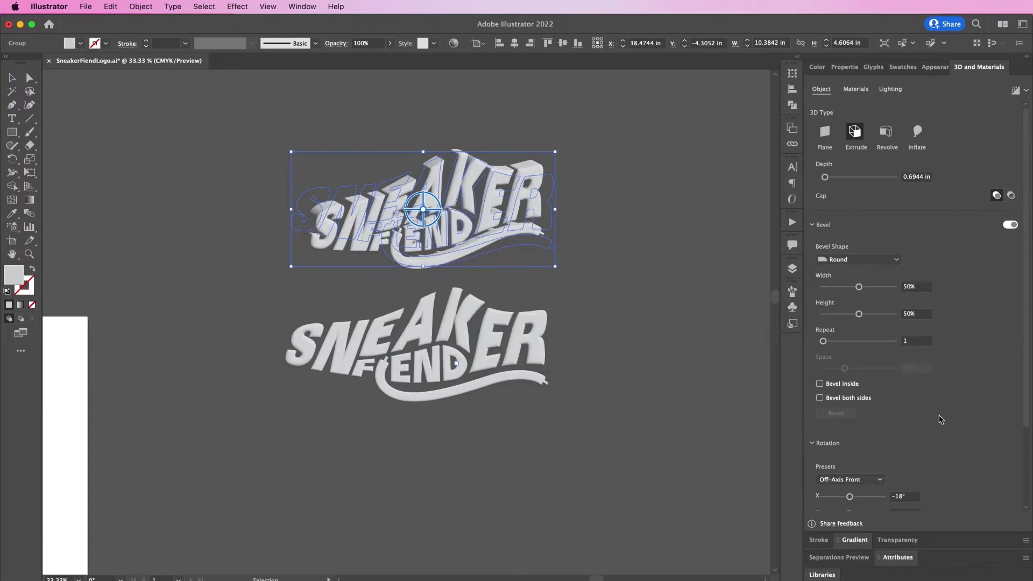
scroll(939, 418, down, 3)
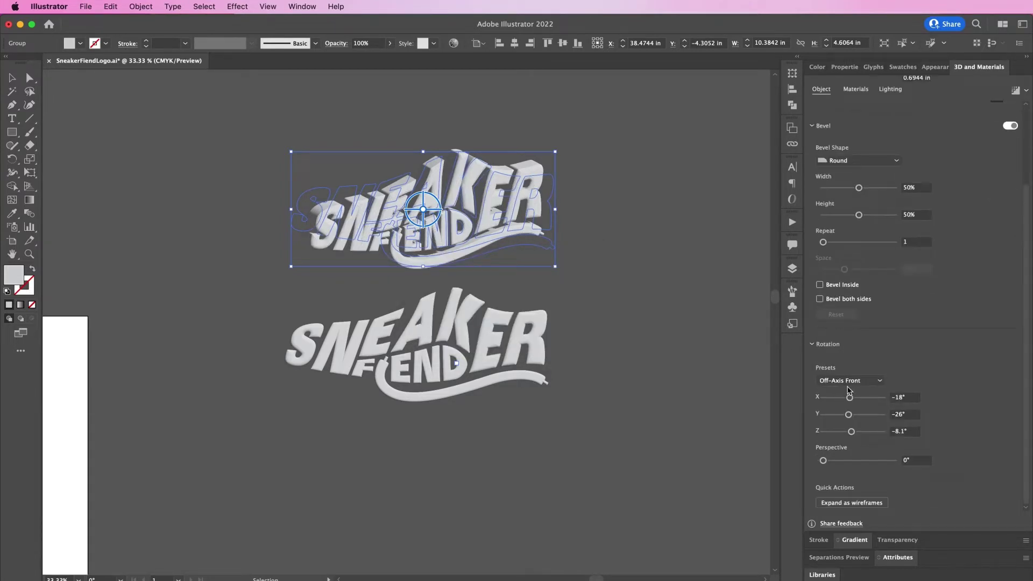
click(850, 385)
click(837, 408)
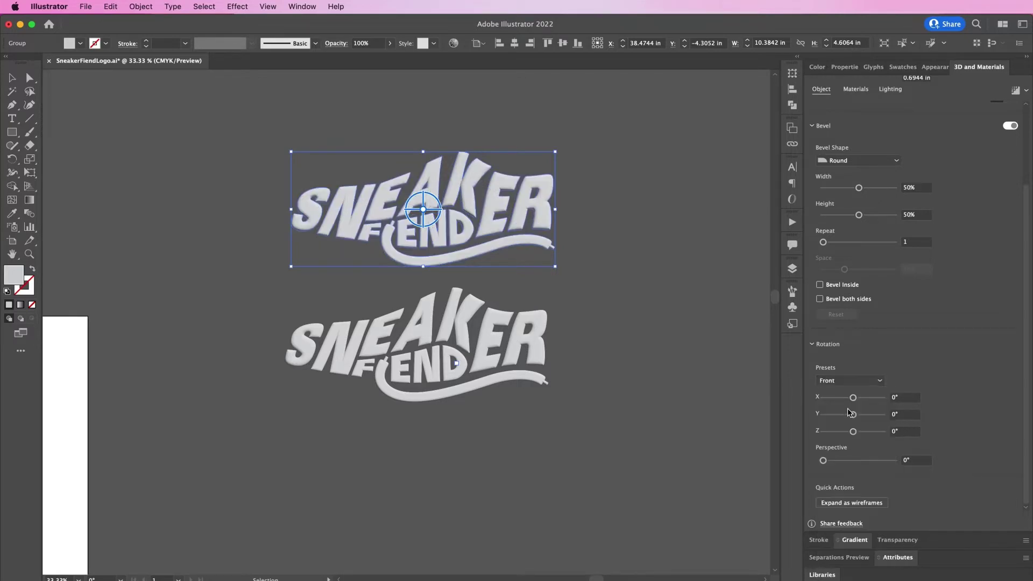
drag(824, 461, 931, 463)
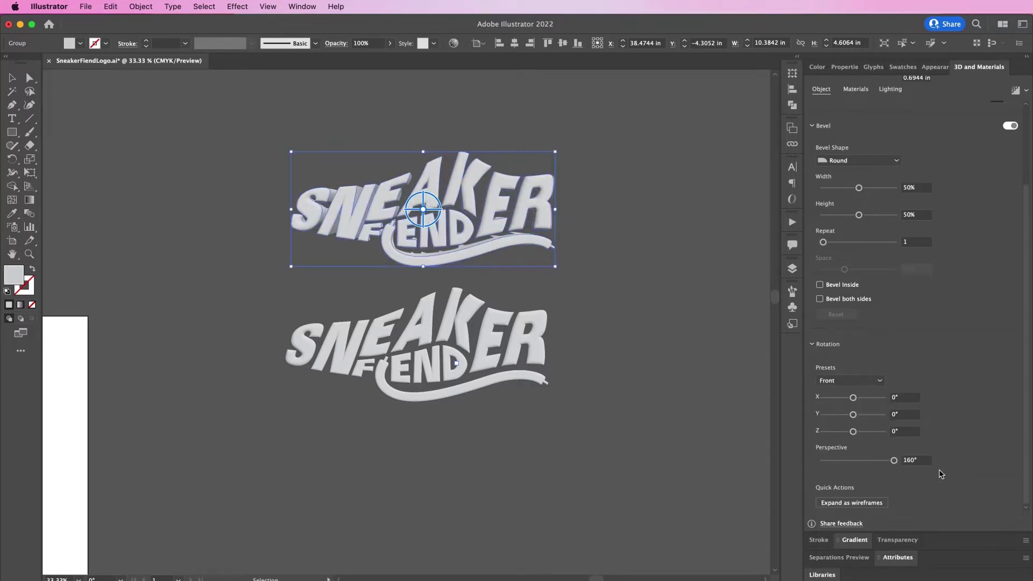
click(675, 387)
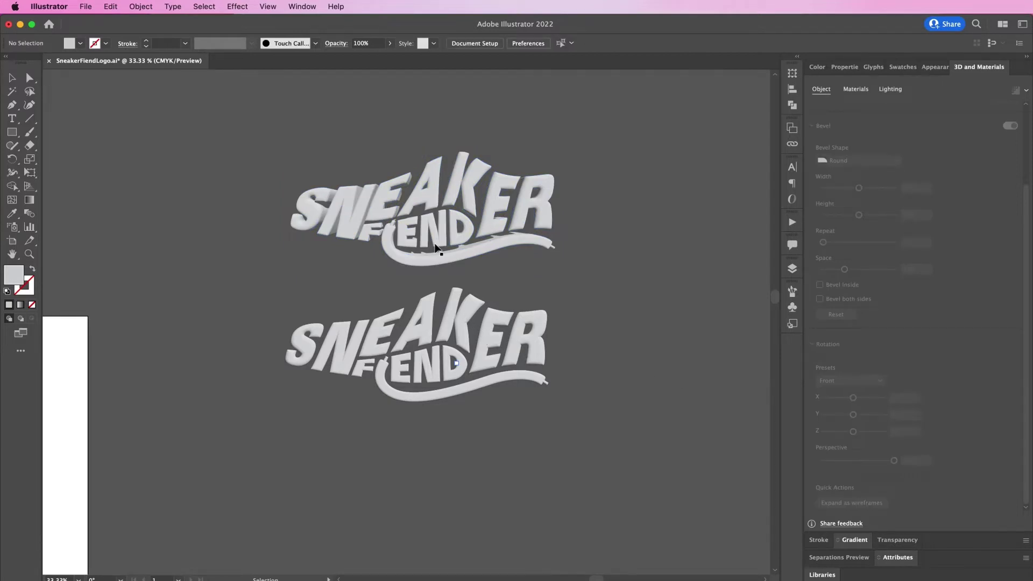
click(436, 247)
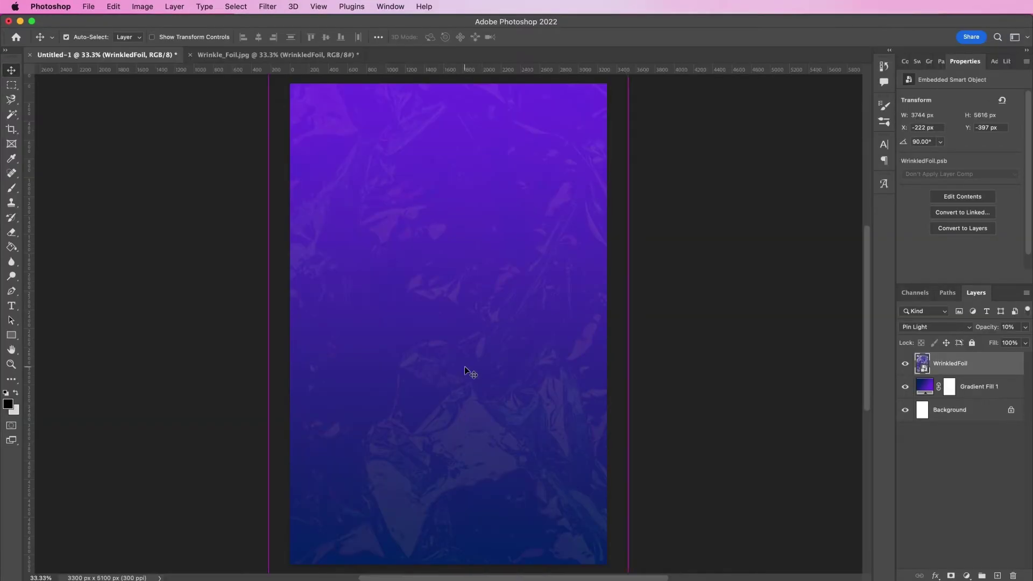
Paste the lower 3D logo as a smart object, scale it to 90% and name the layer Bottom.
key(super+v)
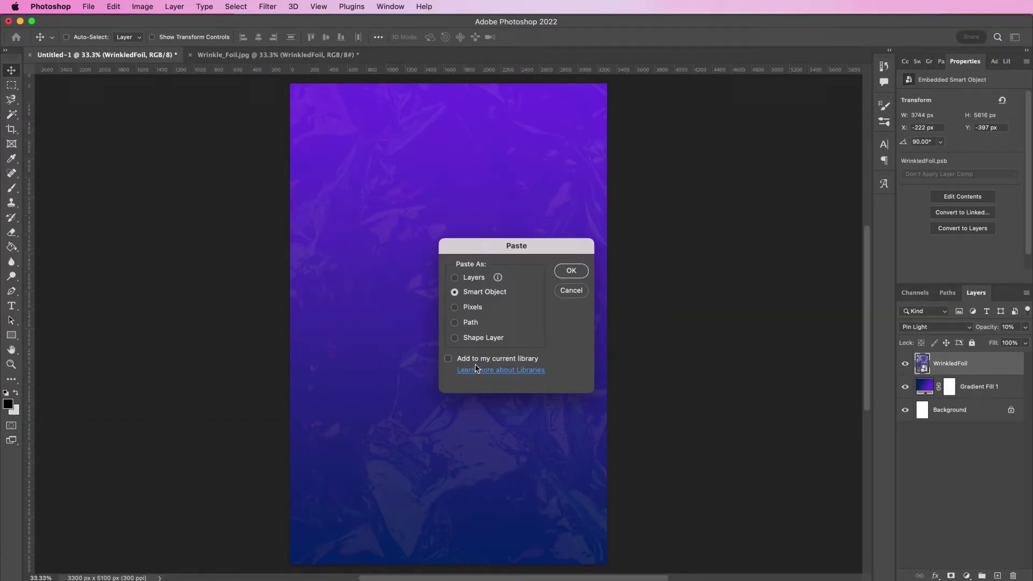
key(Return)
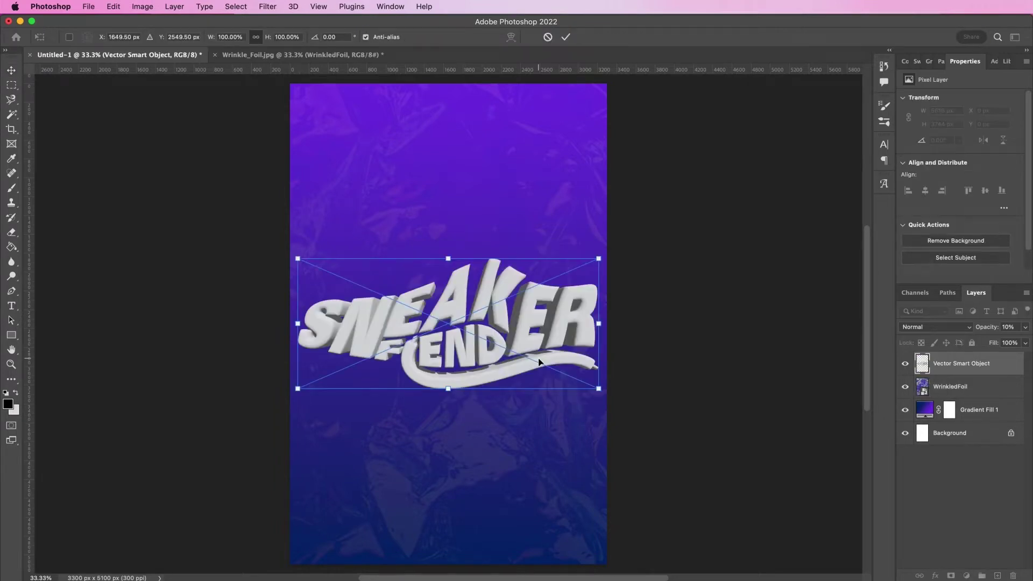
click(289, 36)
key(Down)
key(Down)
key(Down)
key(Down)
key(Down)
key(Down)
key(Down)
key(Down)
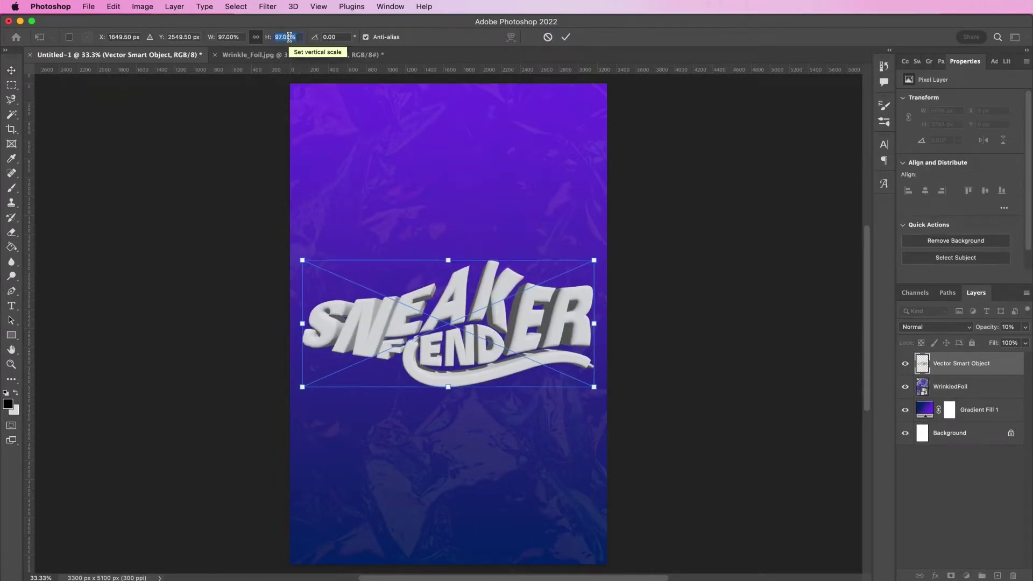
key(Down)
key(Down)
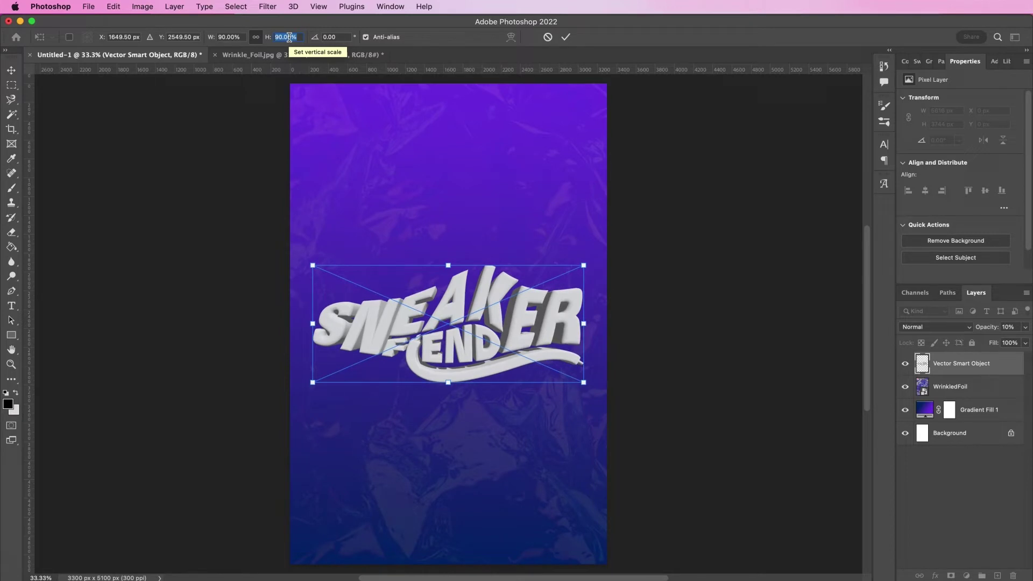
key(Return)
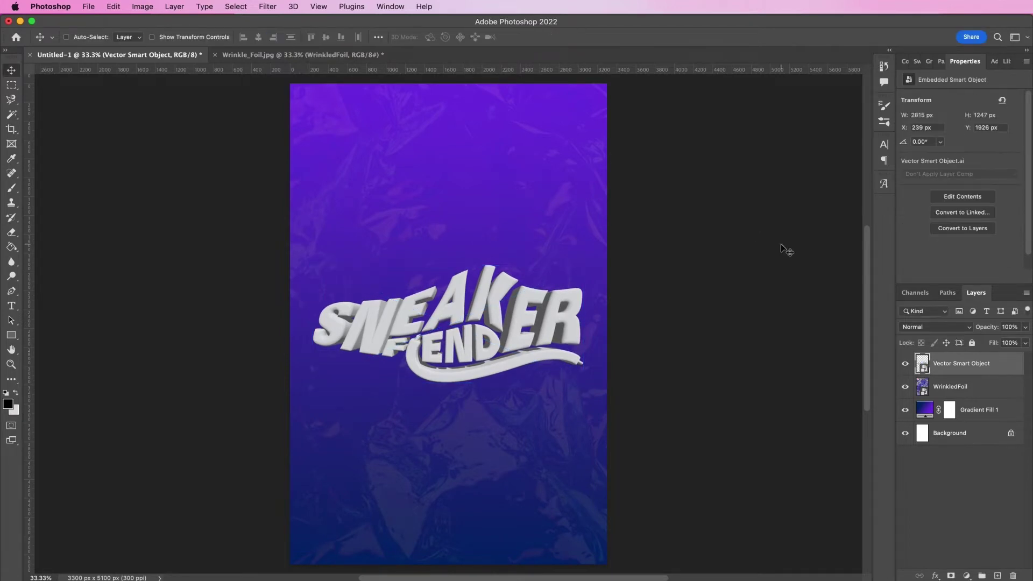
double_click(958, 364)
text(Bottom)
key(Return)
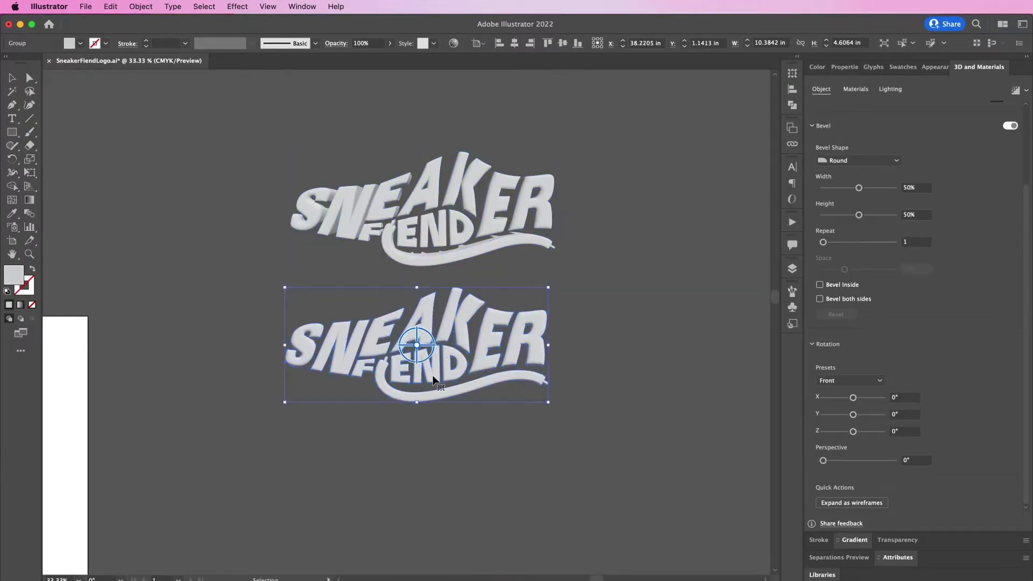
Paste the other 3D logo into the poster as a smart object scaled to 91%.
key(cmd+Tab)
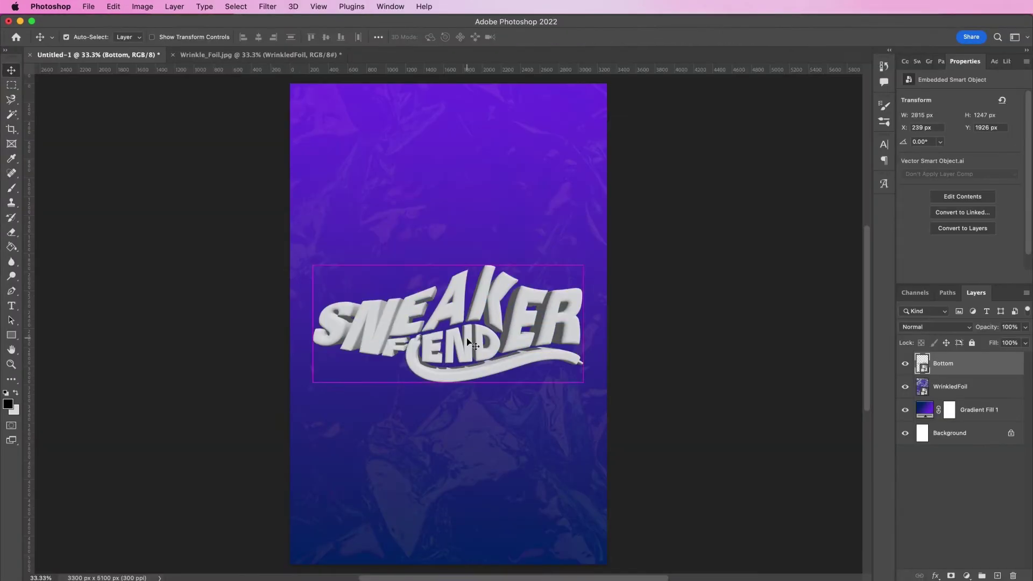
key(super+v)
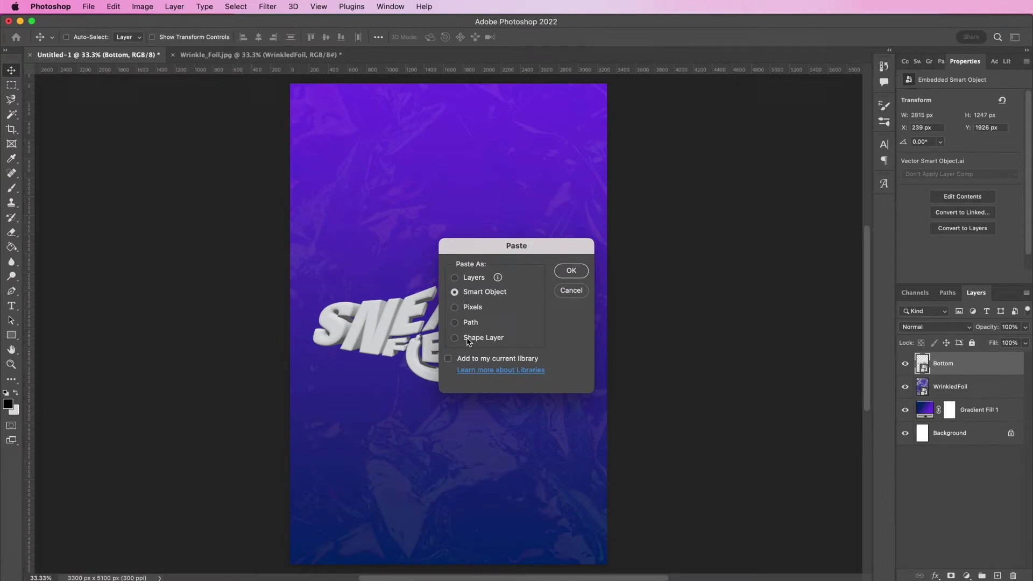
key(Return)
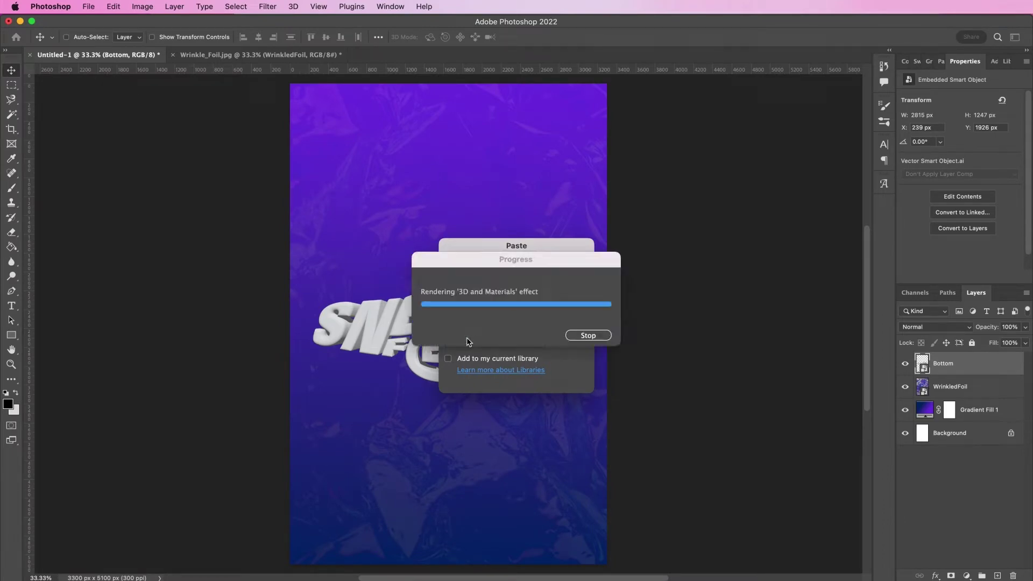
click(281, 36)
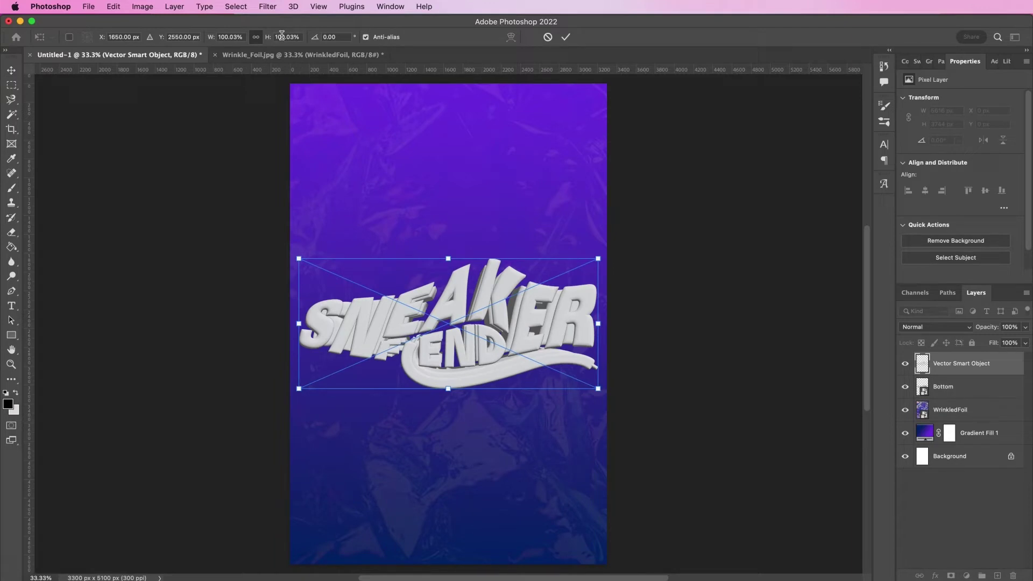
key(Down)
key(Down)
key(Down)
key(Down)
key(Down)
key(Down)
key(Down)
key(Down)
key(Down)
key(Down)
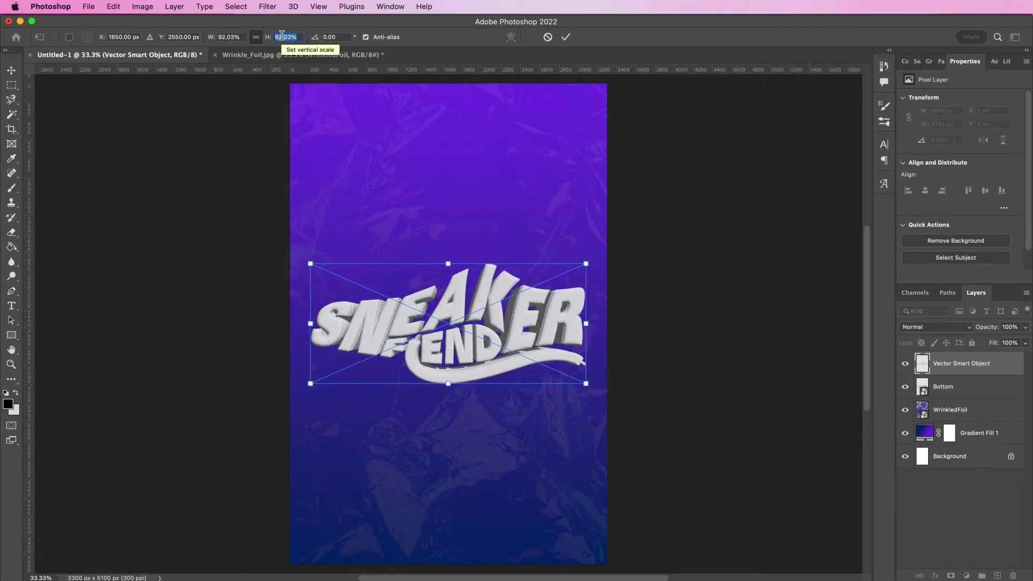
key(Up)
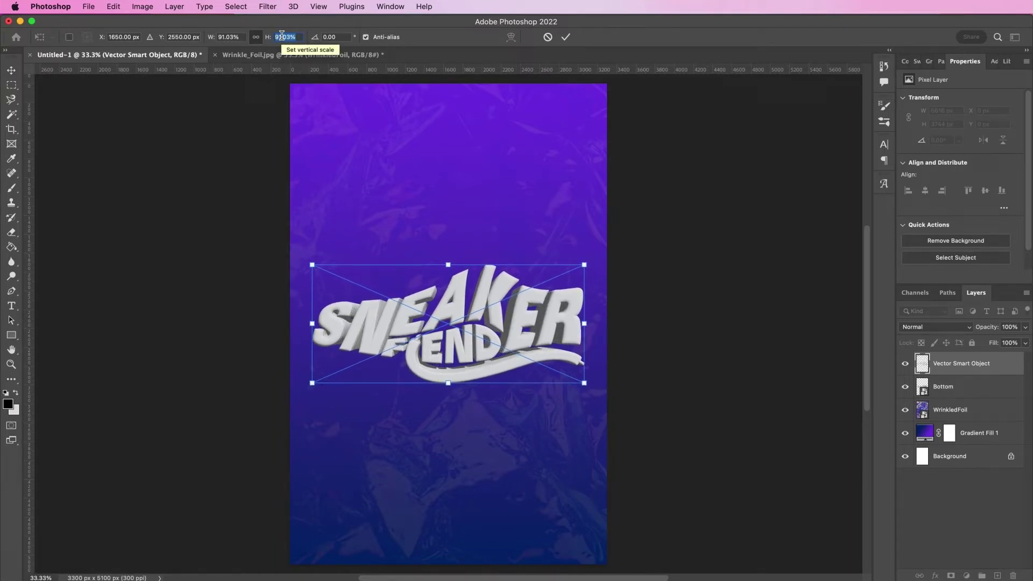
text(91)
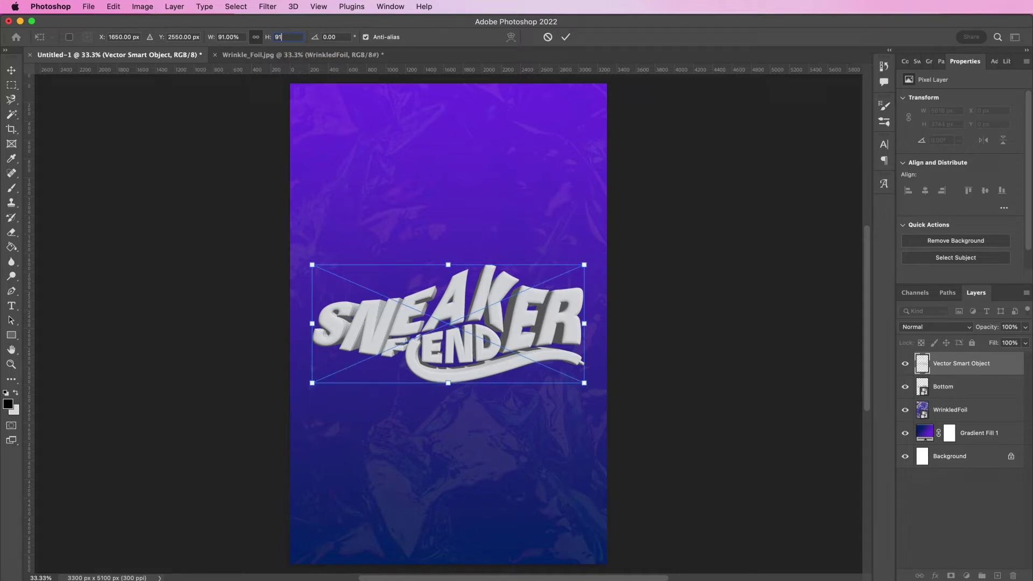
key(Return)
key(Return)
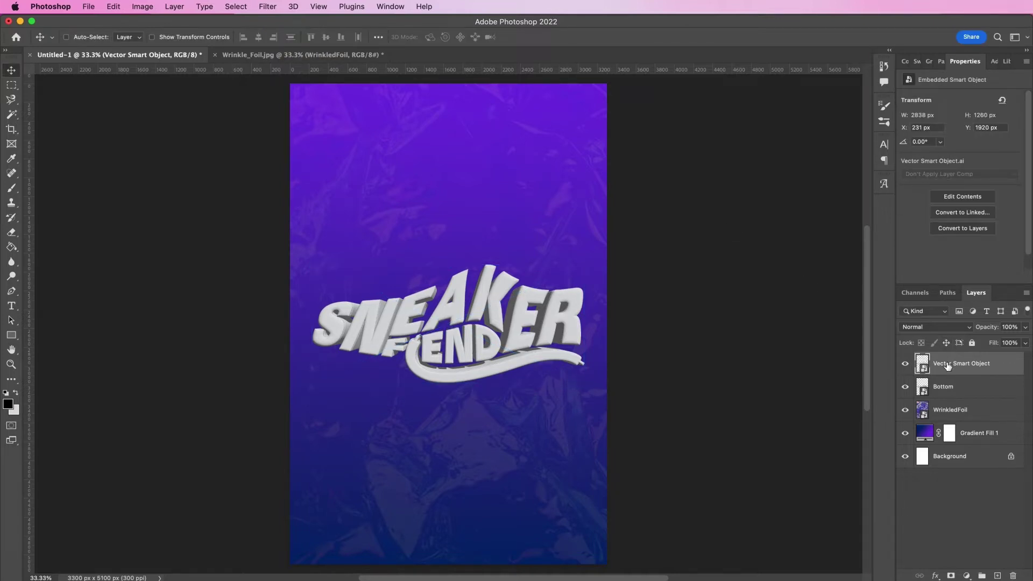
Rename that layer Top, hide it, and select the Bottom layer.
double_click(949, 366)
text(Top)
key(Return)
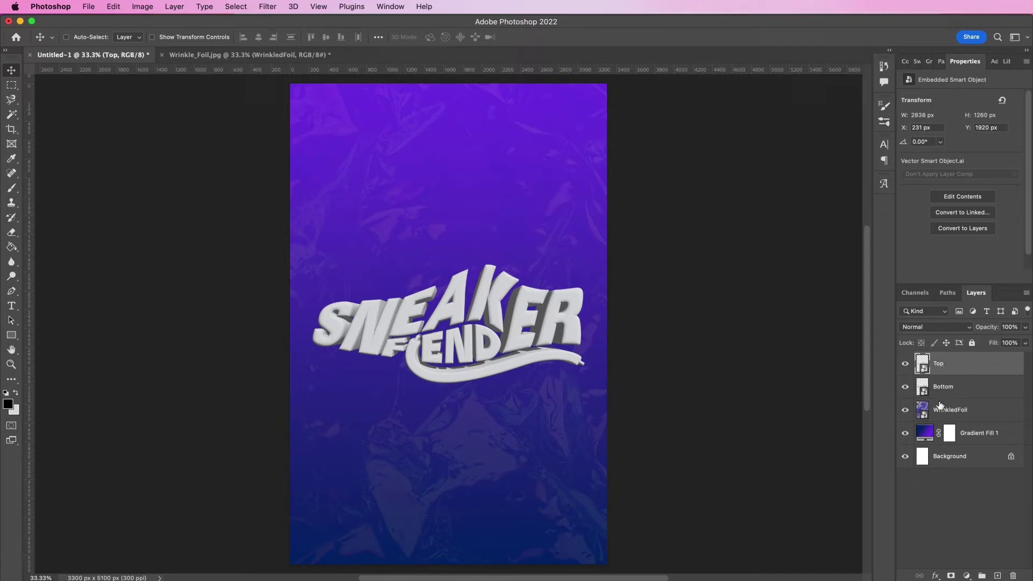
click(905, 363)
click(978, 390)
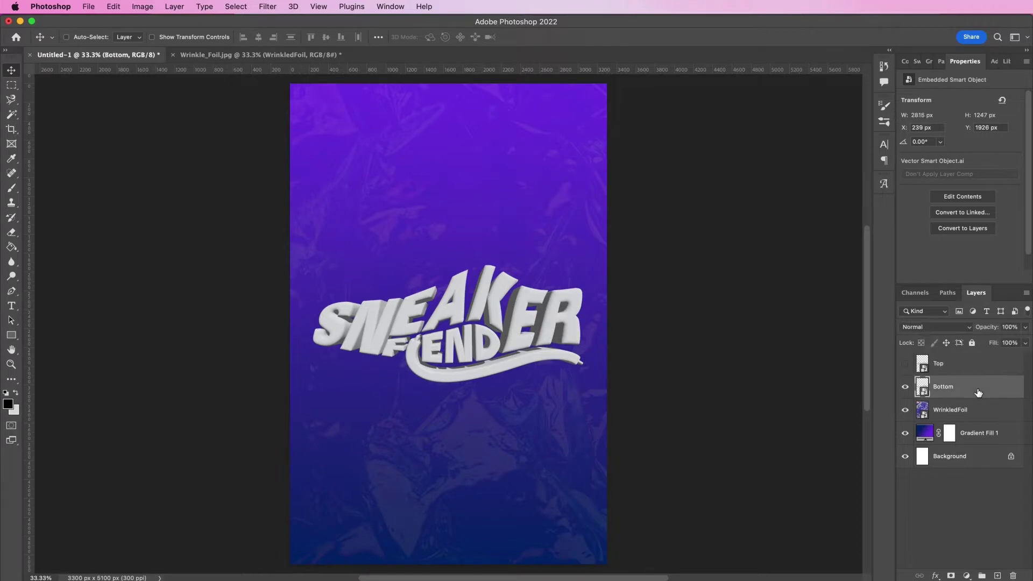
key(super+plus)
key(super+plus)
Add a Bevel & Emboss to Bottom with size 29 and a Cone gloss contour.
double_click(978, 390)
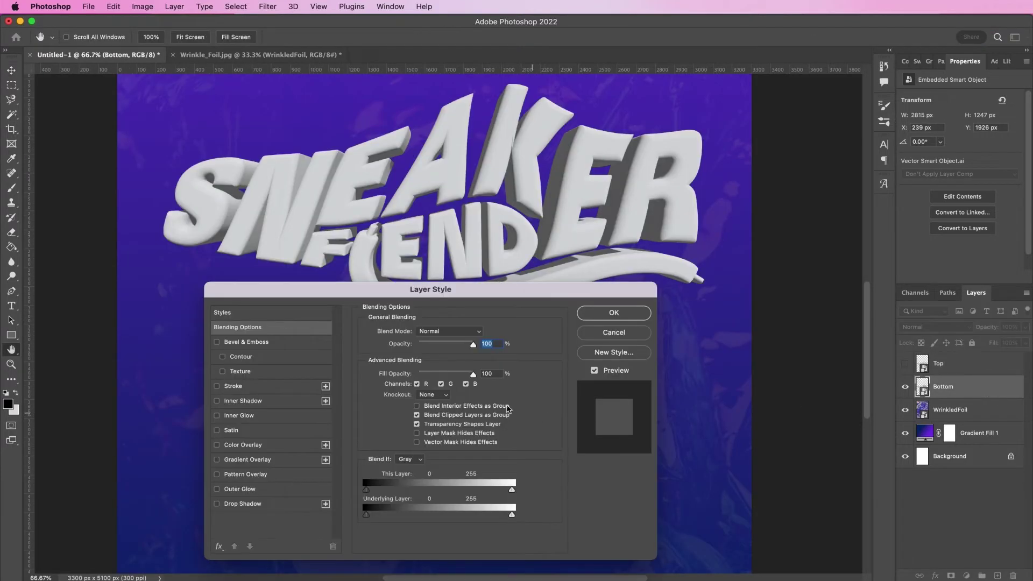
click(302, 344)
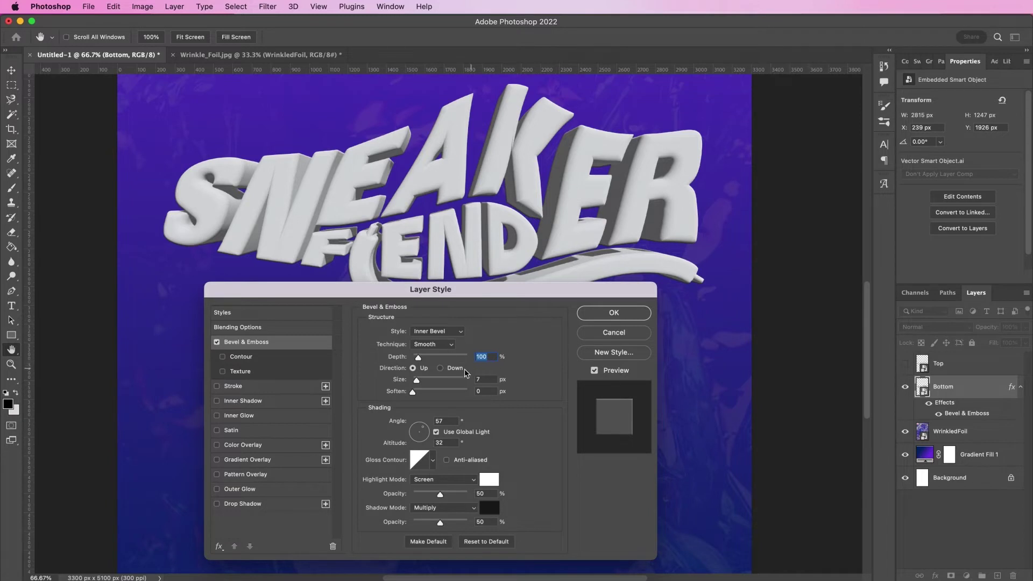
click(487, 380)
text(29)
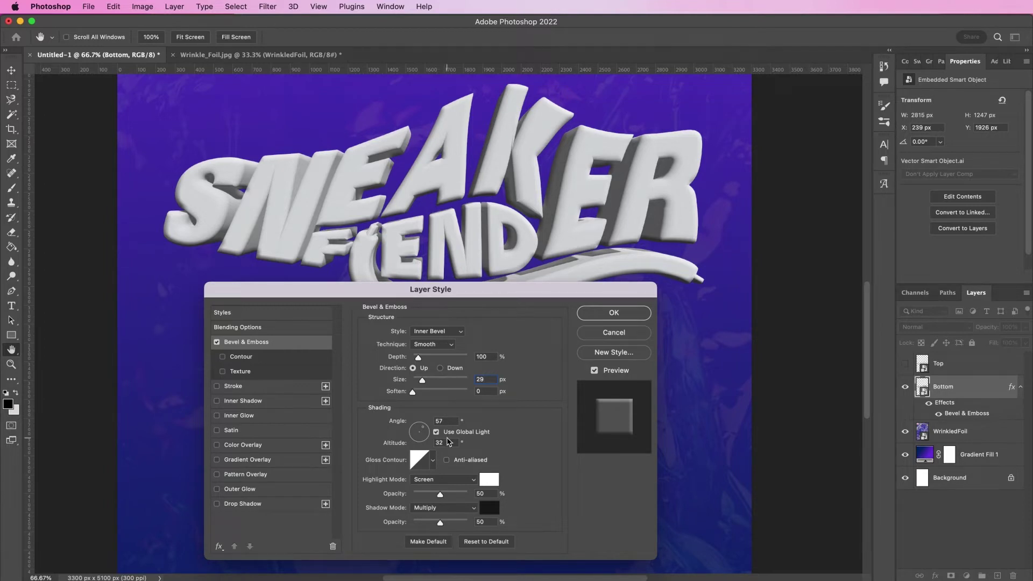
click(433, 461)
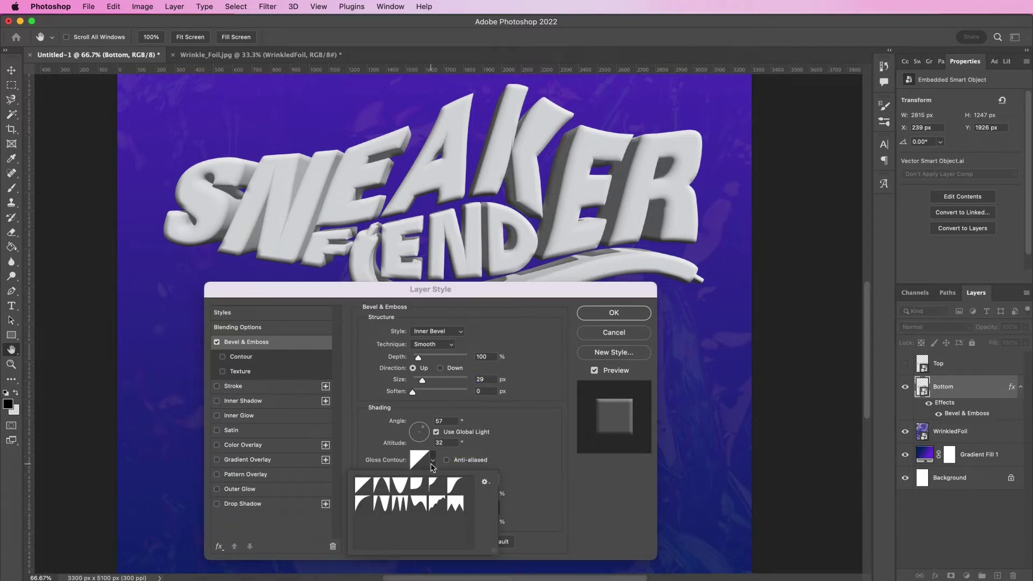
click(378, 486)
click(526, 480)
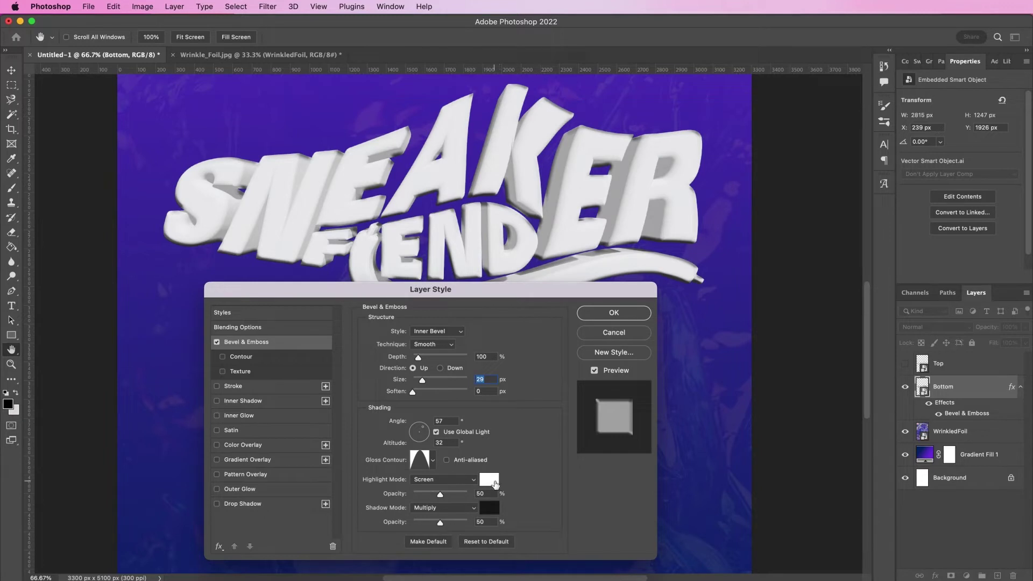
Make the bevel highlight Color Dodge #b24c9d and drop the shadow opacity to 0%.
click(457, 478)
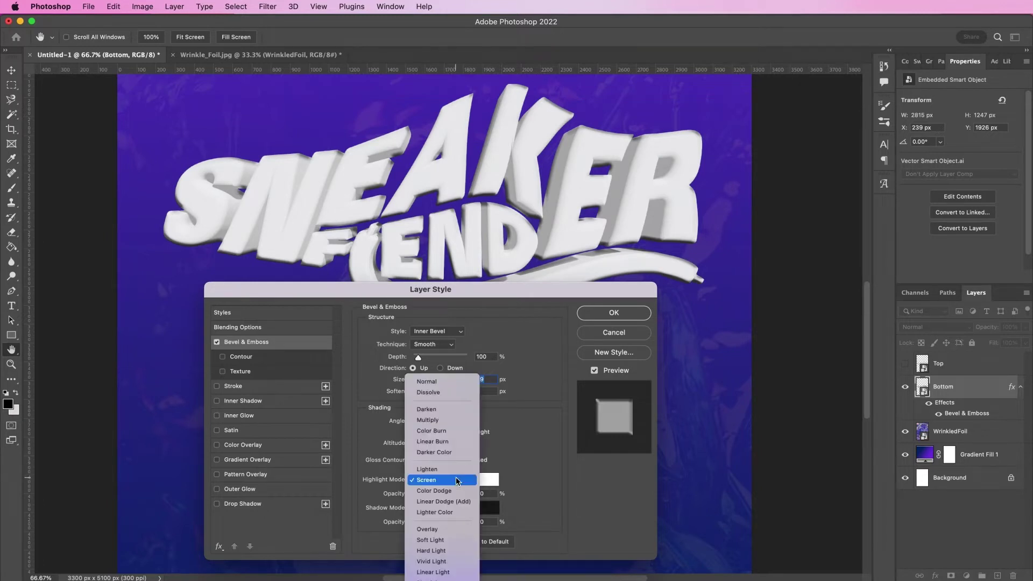
click(455, 494)
click(490, 479)
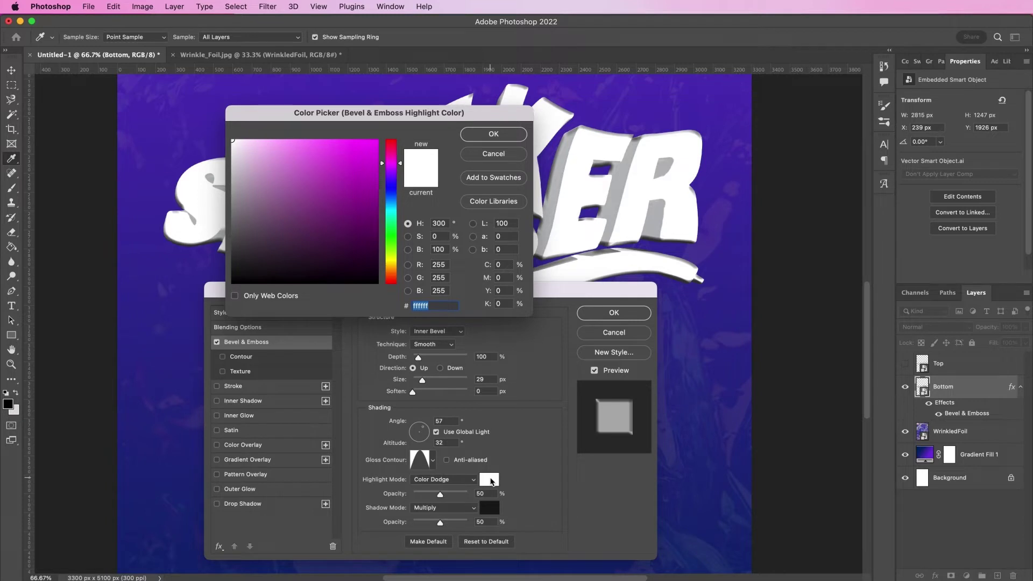
text(b24c)
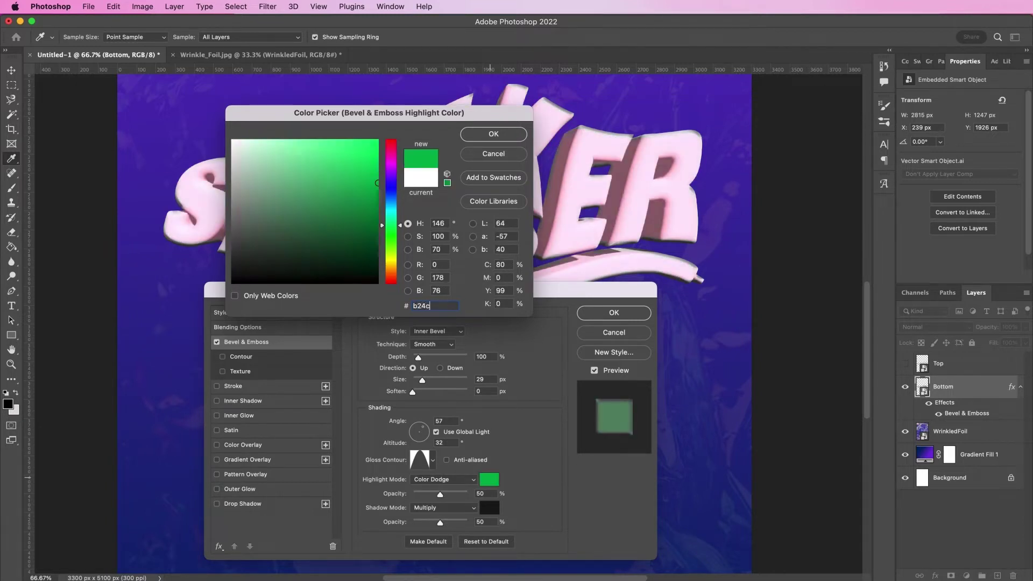
text(9d)
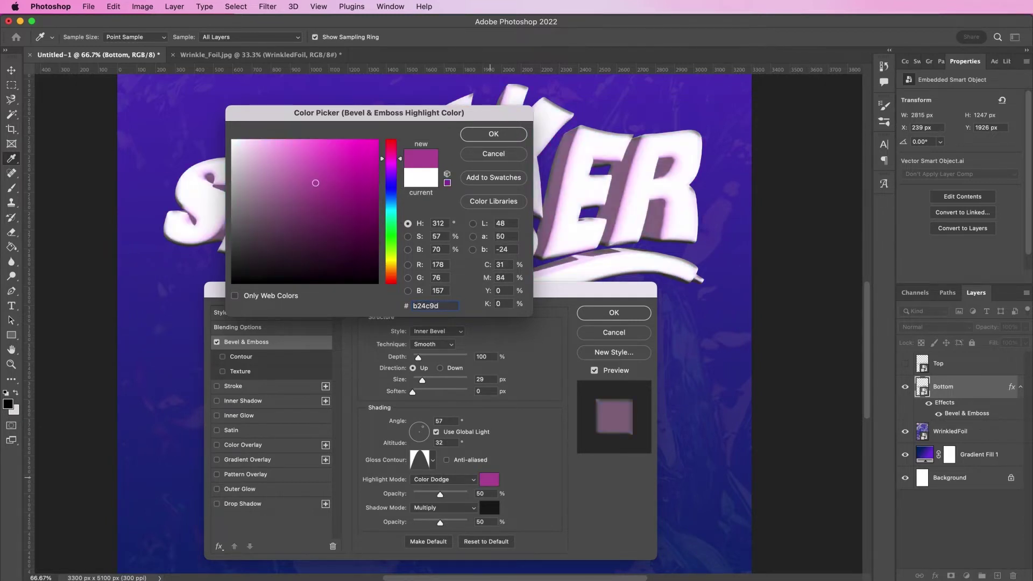
key(Return)
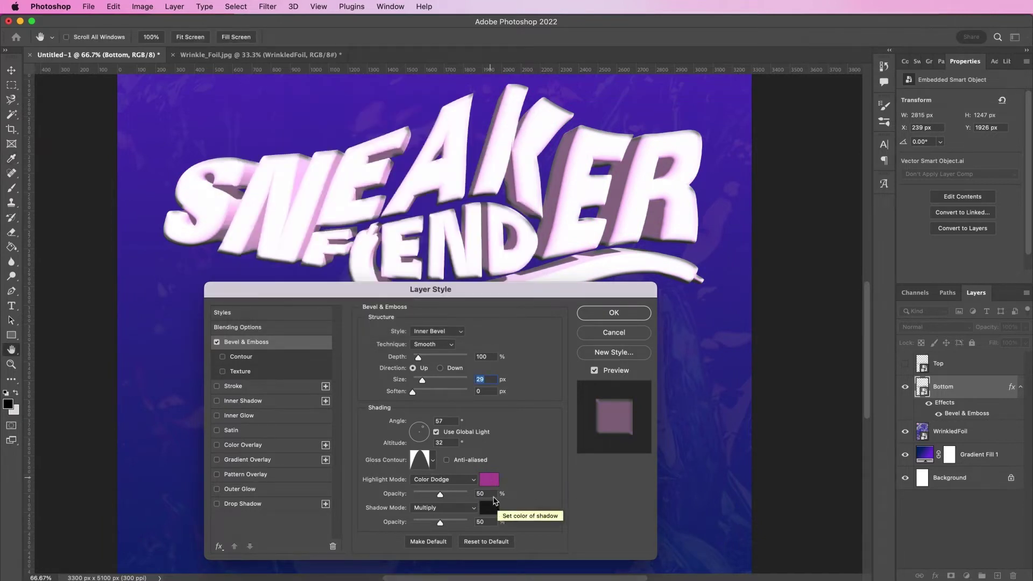
drag(440, 523, 385, 526)
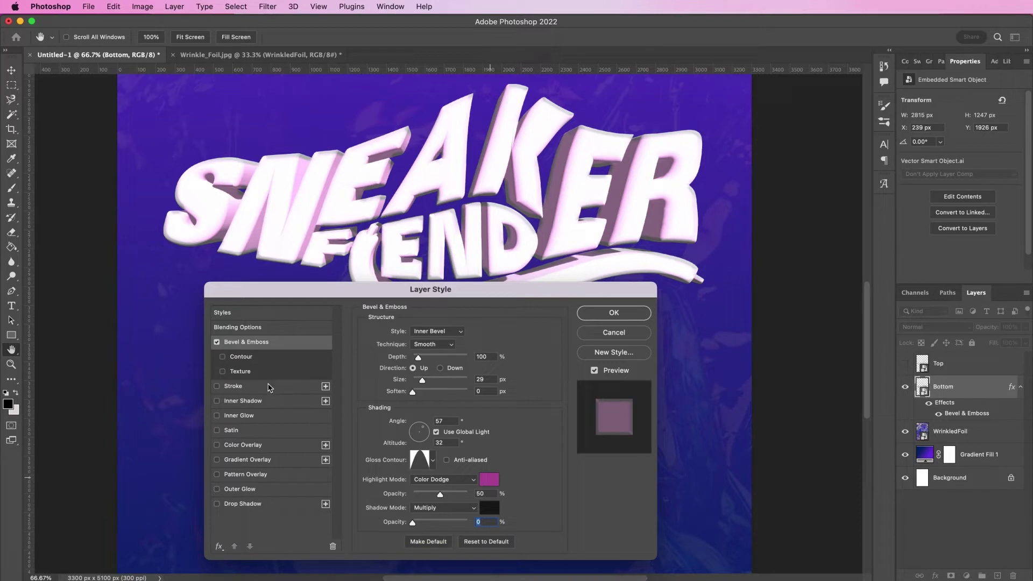
Add a Color Burn #440289 Inner Shadow at 94% opacity, 13 px distance, 75 px size.
click(266, 405)
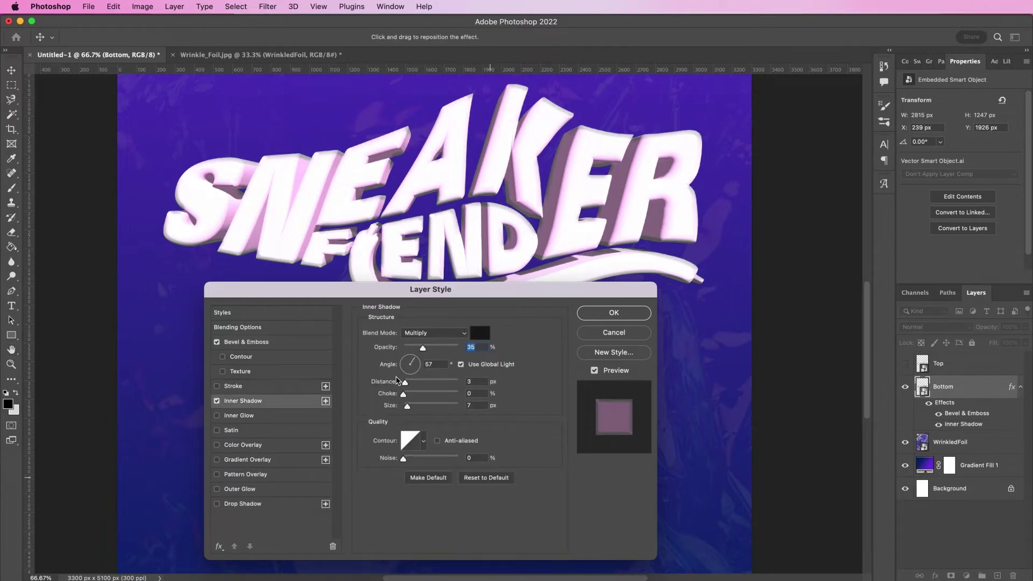
click(433, 332)
click(435, 345)
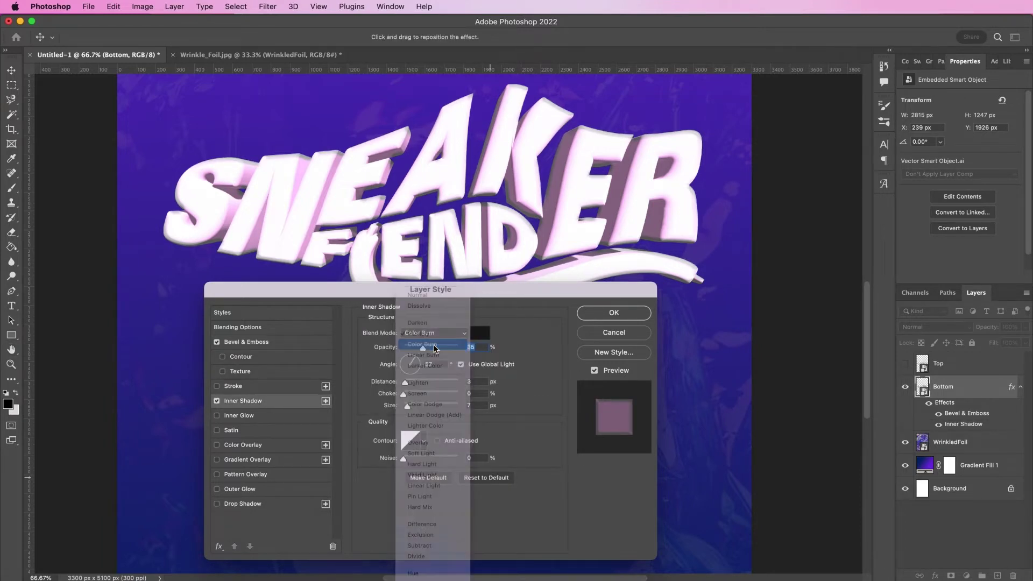
click(482, 336)
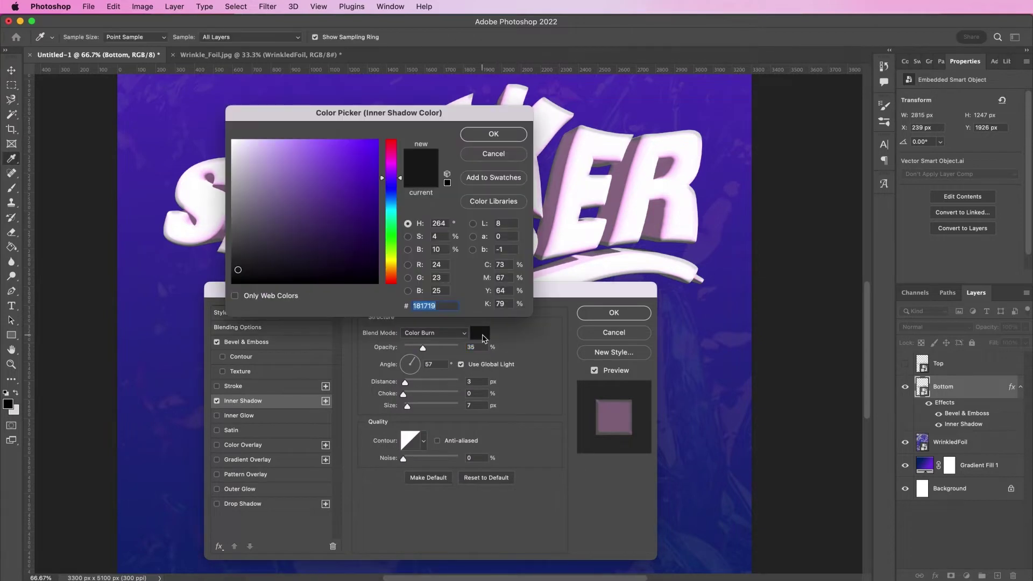
text(440)
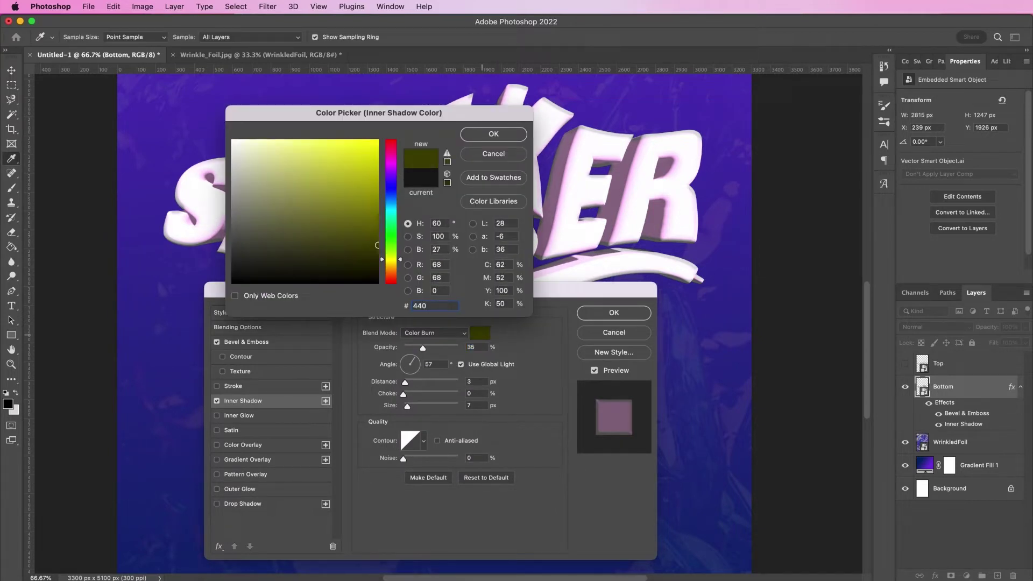
text(289)
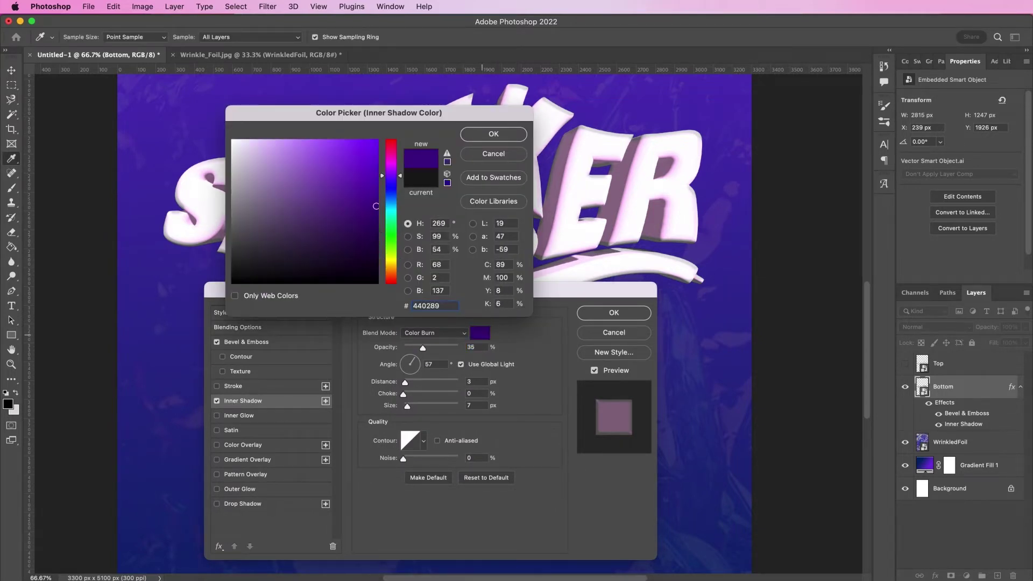
key(Return)
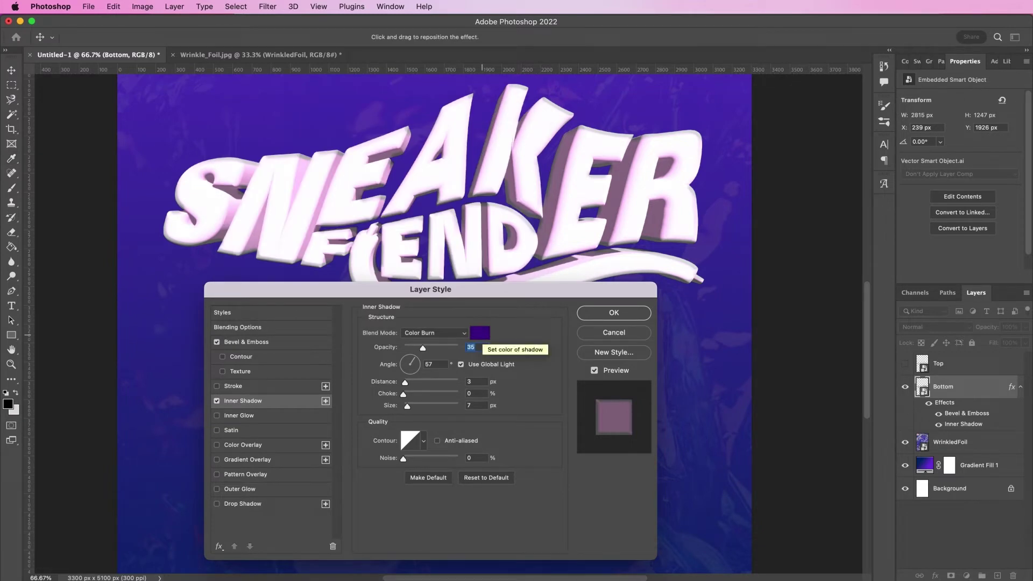
text(94)
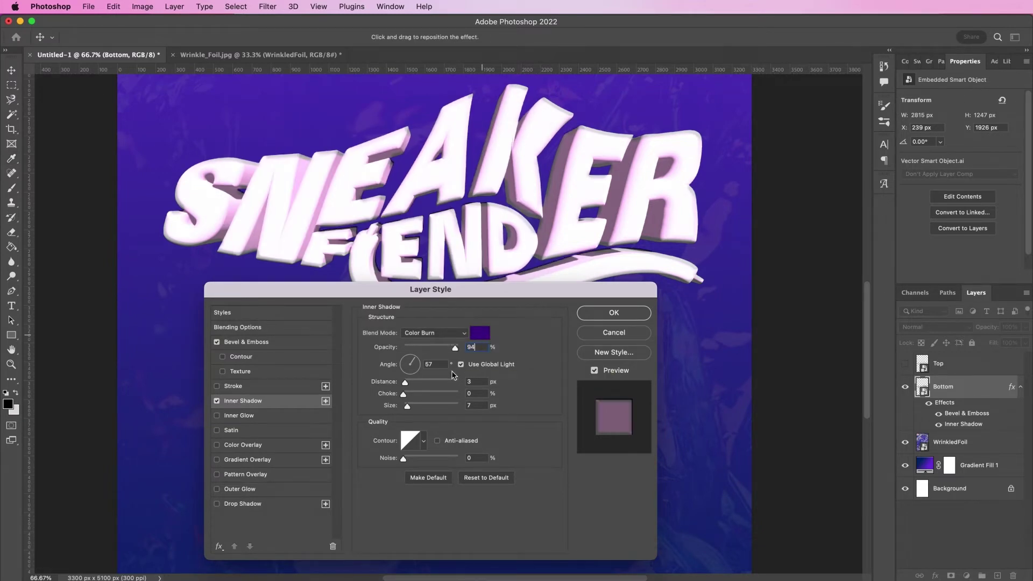
double_click(483, 379)
text(13)
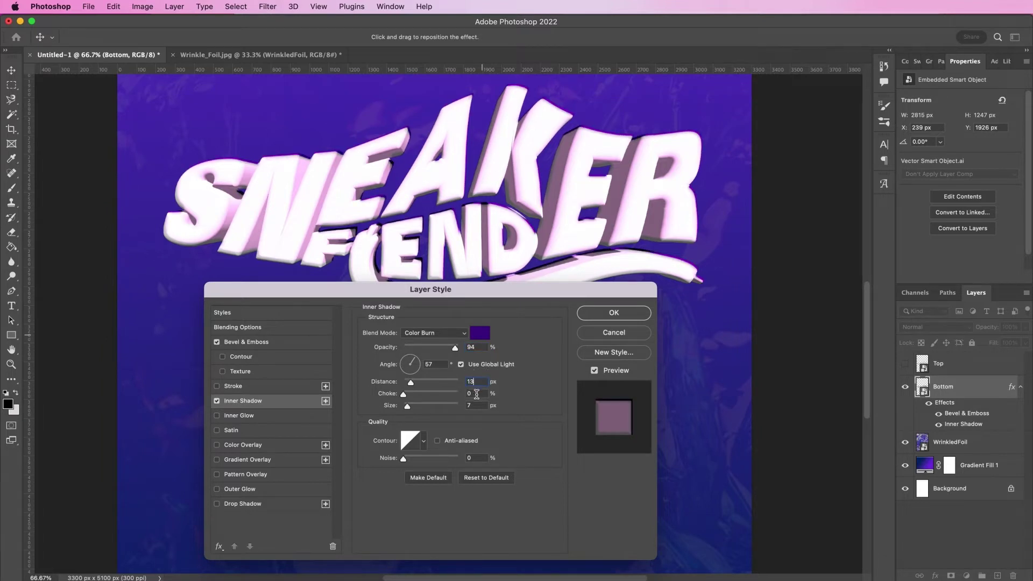
click(475, 405)
text(75)
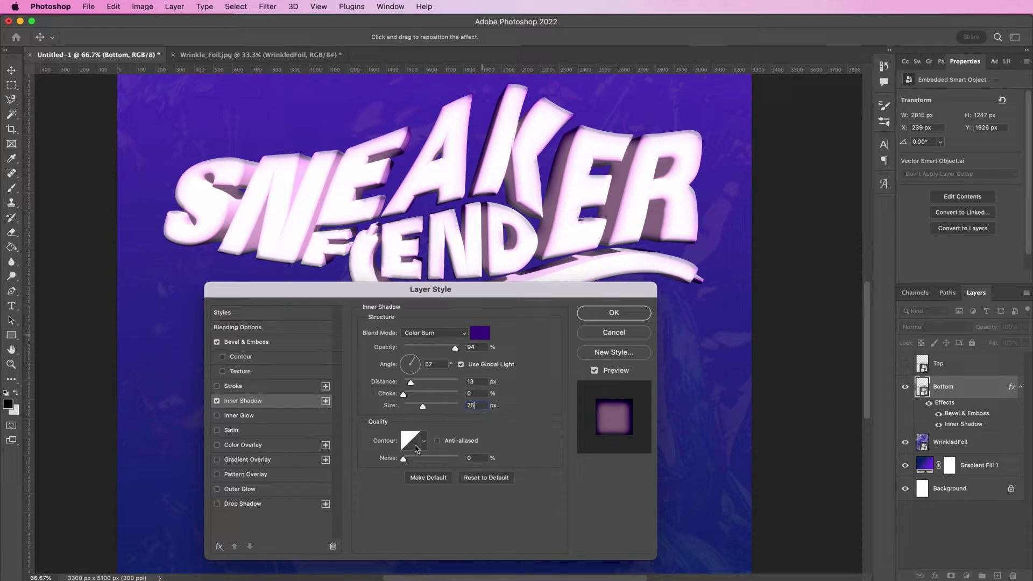
click(292, 419)
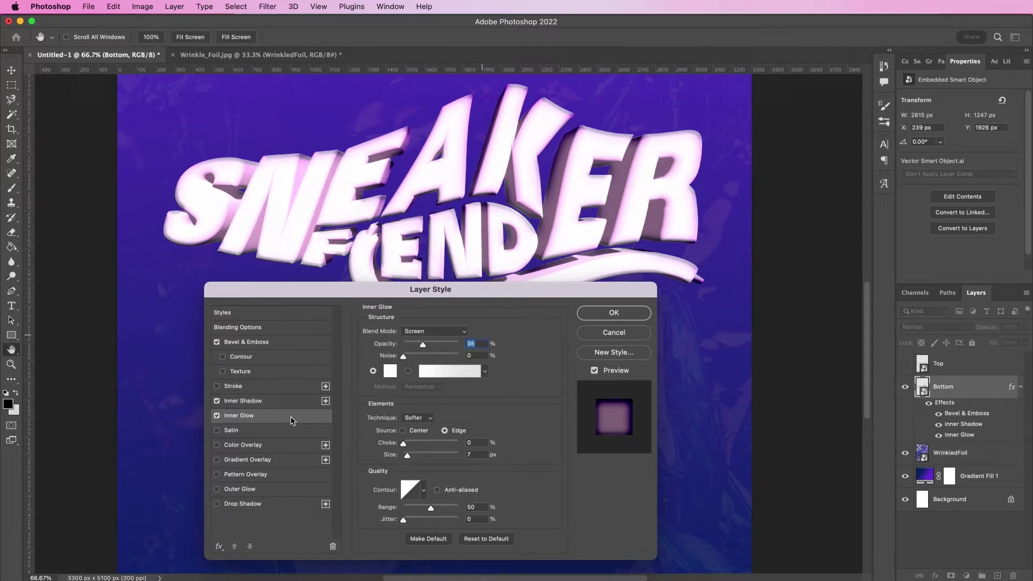
Set the Inner Glow to Color Dodge at 60% opacity with colour #00a7ff.
click(410, 331)
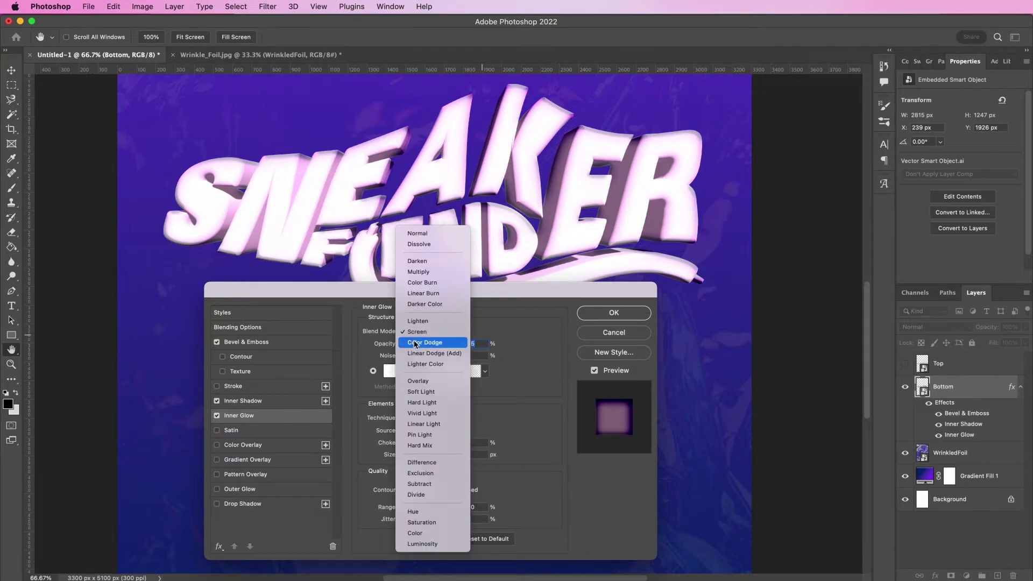
click(415, 343)
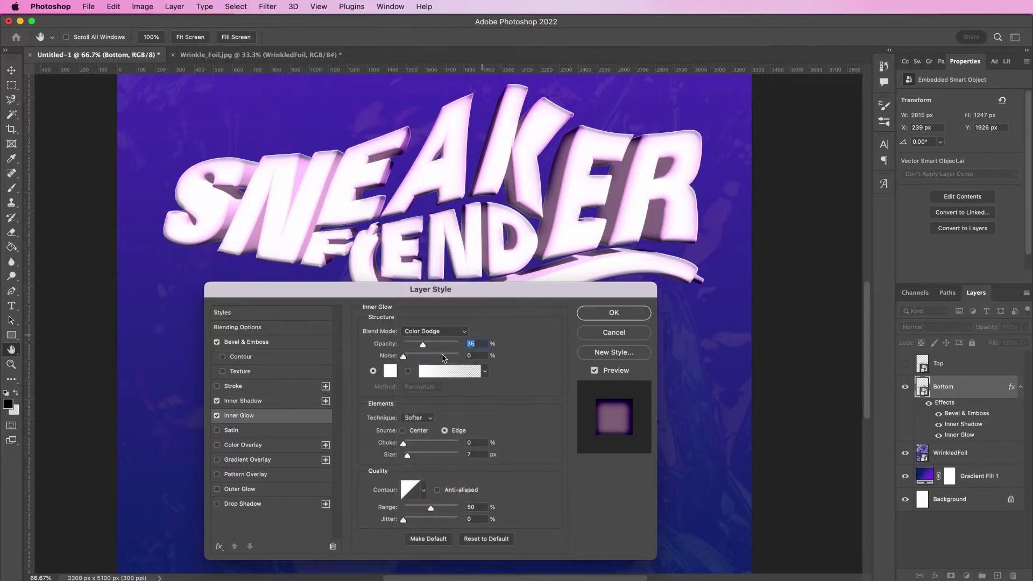
text(60)
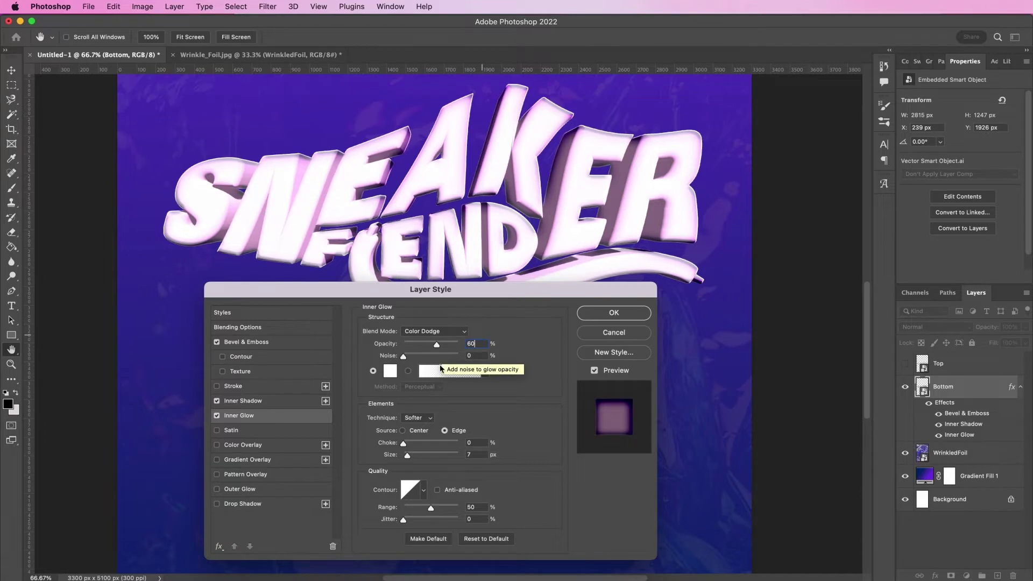
click(392, 376)
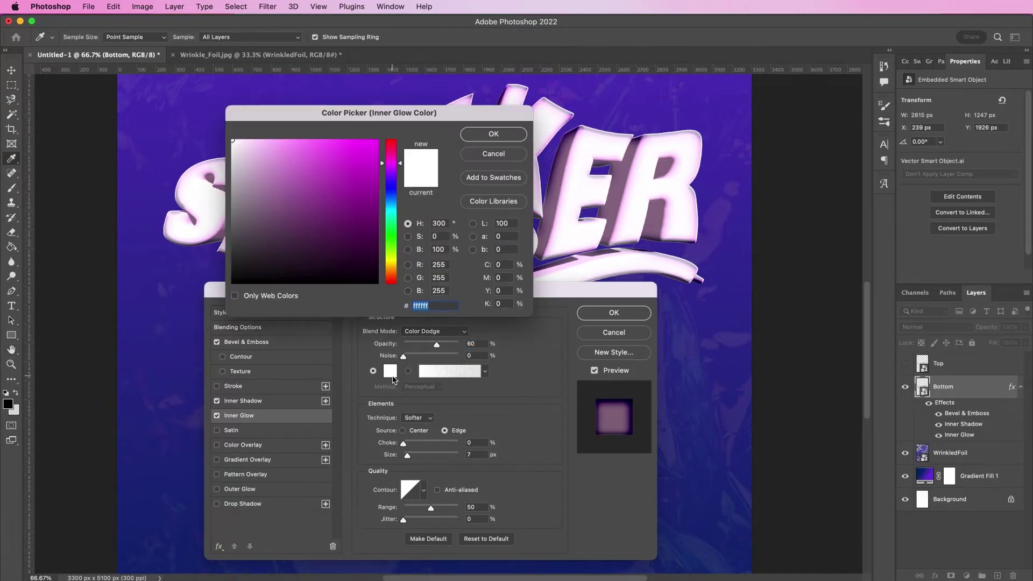
text(00a)
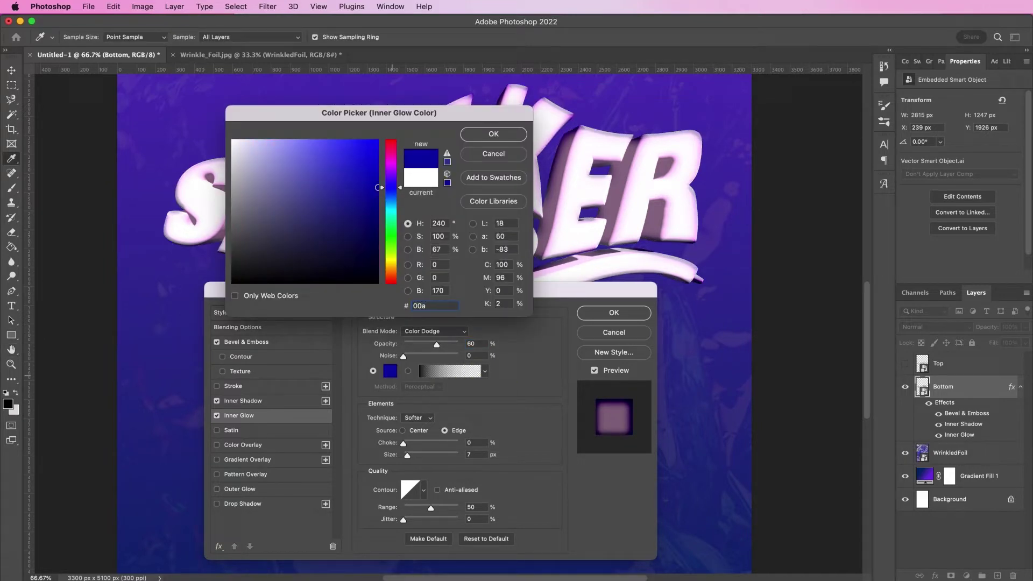
text(7f)
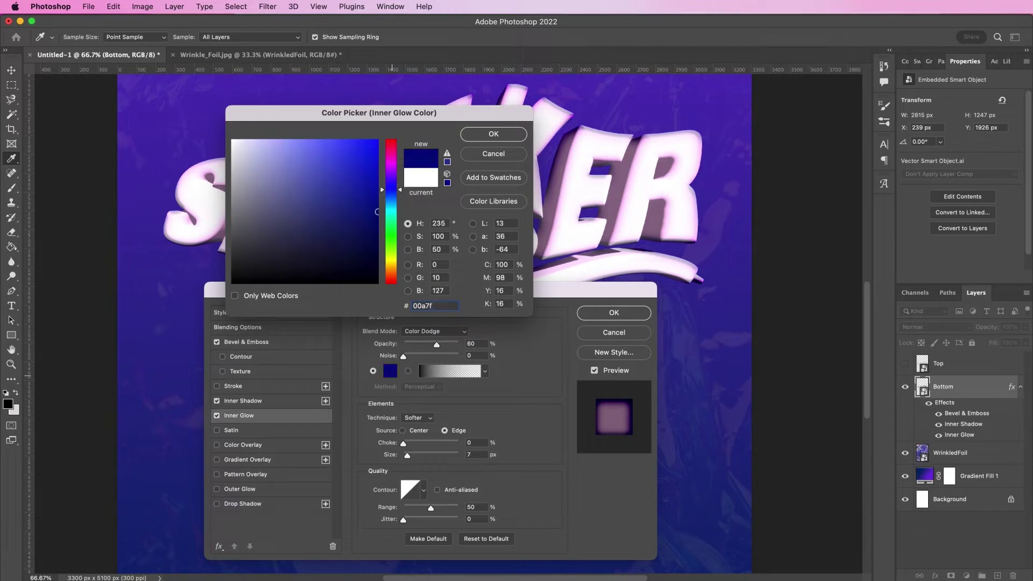
text(f)
key(Return)
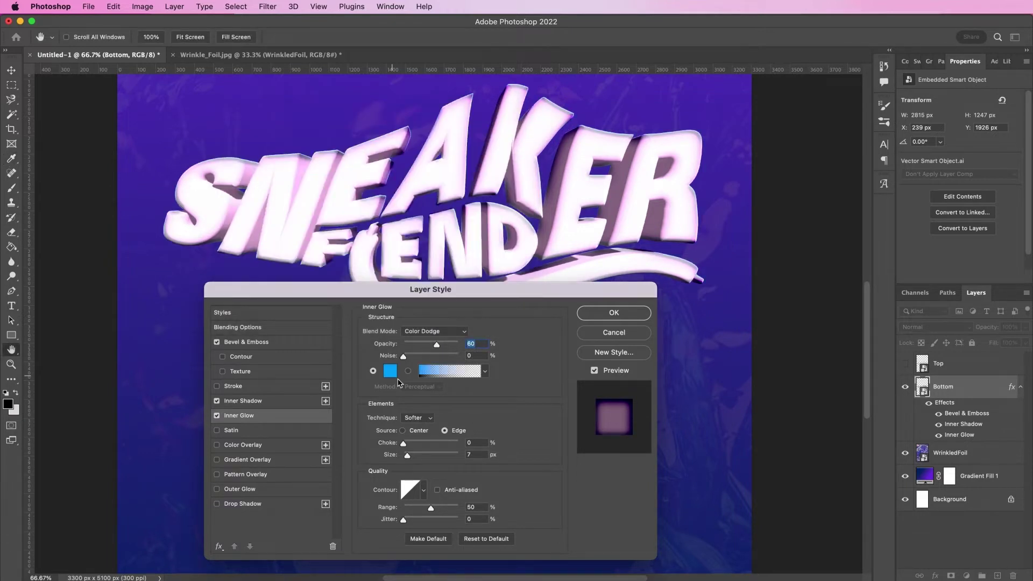
Give the glow a Center source, size 46 and a Cone contour, then enable Gradient Overlay.
click(415, 433)
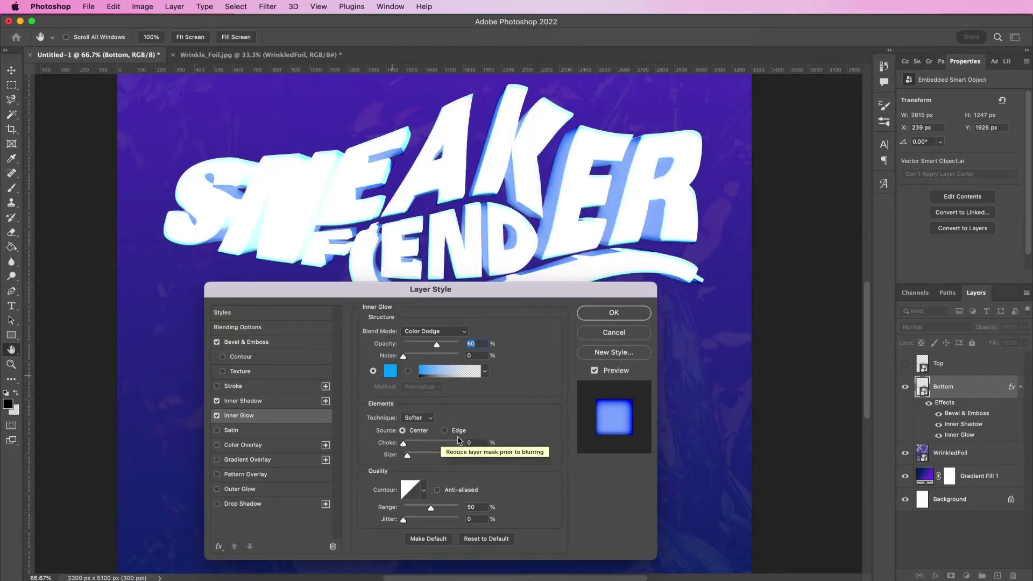
key(Tab)
key(Tab)
key(Tab)
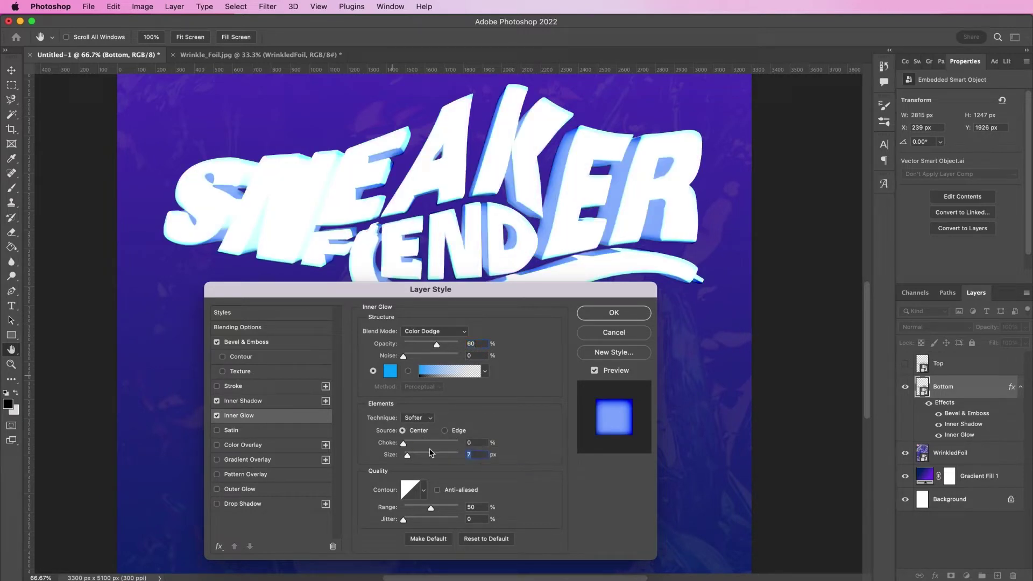
text(46)
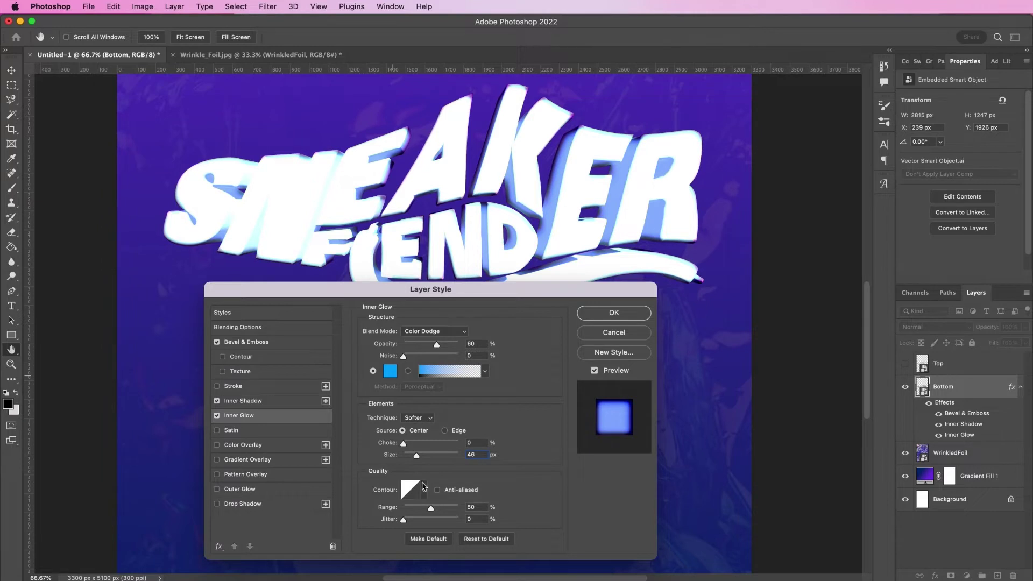
click(424, 490)
click(376, 514)
click(521, 519)
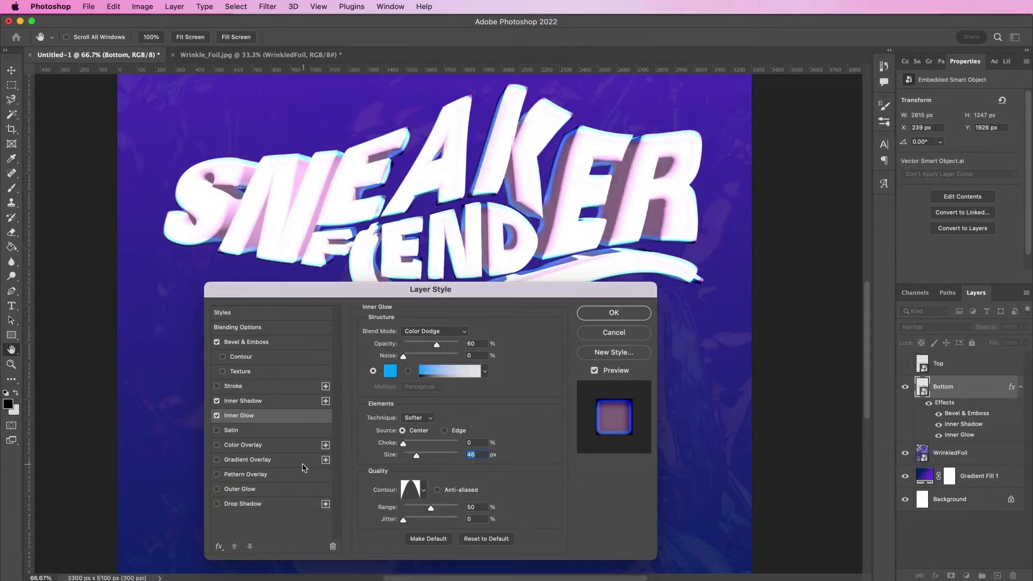
click(297, 462)
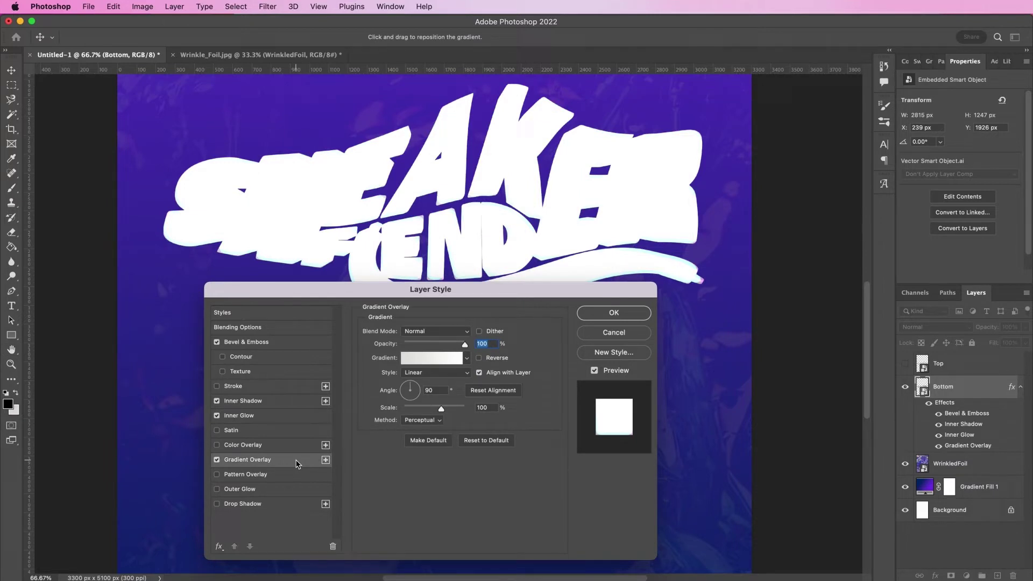
Switch the logo's gradient overlay to Lighten and make the left stop pink e777ae.
click(414, 332)
click(415, 420)
click(425, 360)
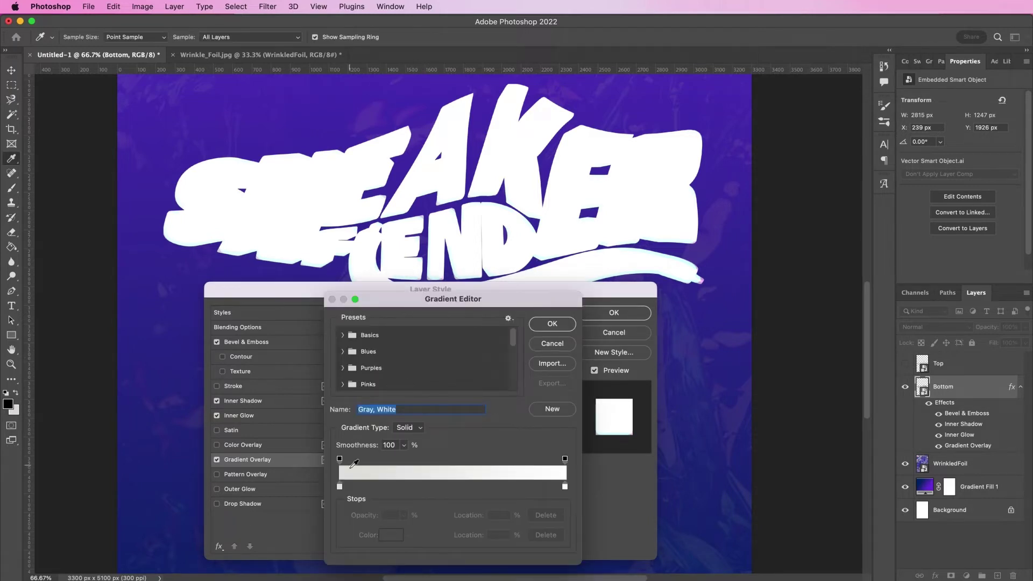
click(340, 487)
click(391, 535)
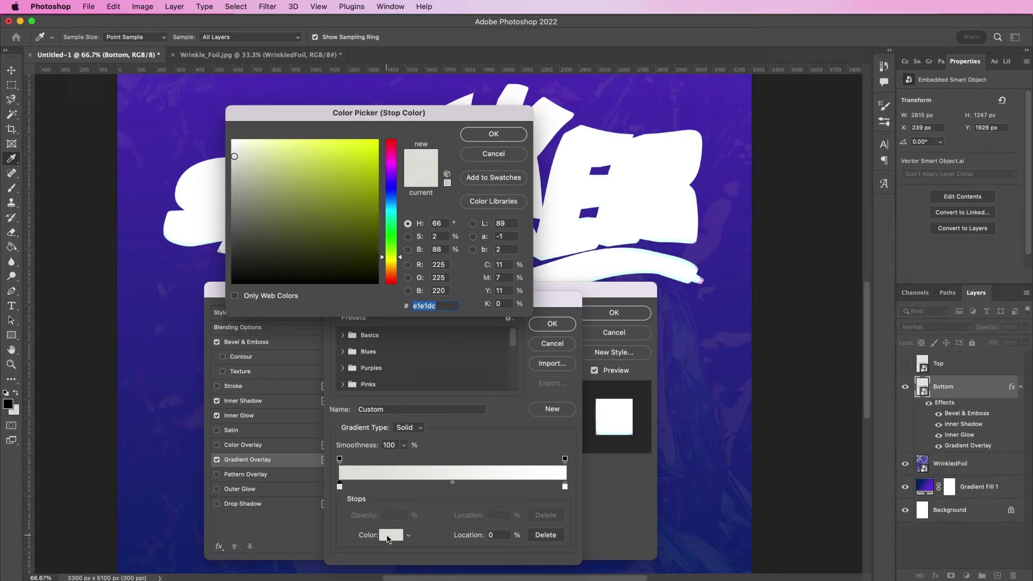
text(e77)
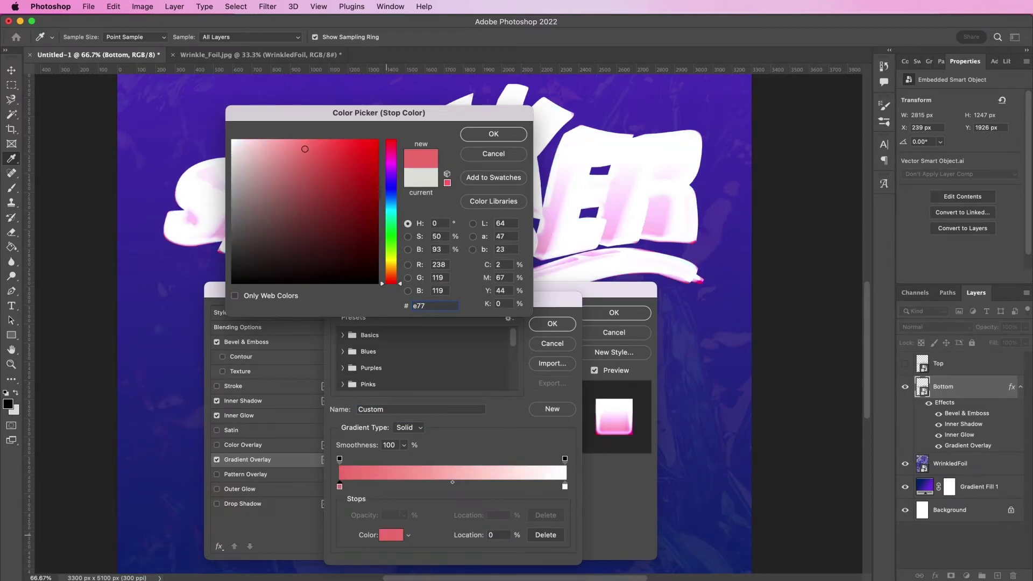
text(7ae)
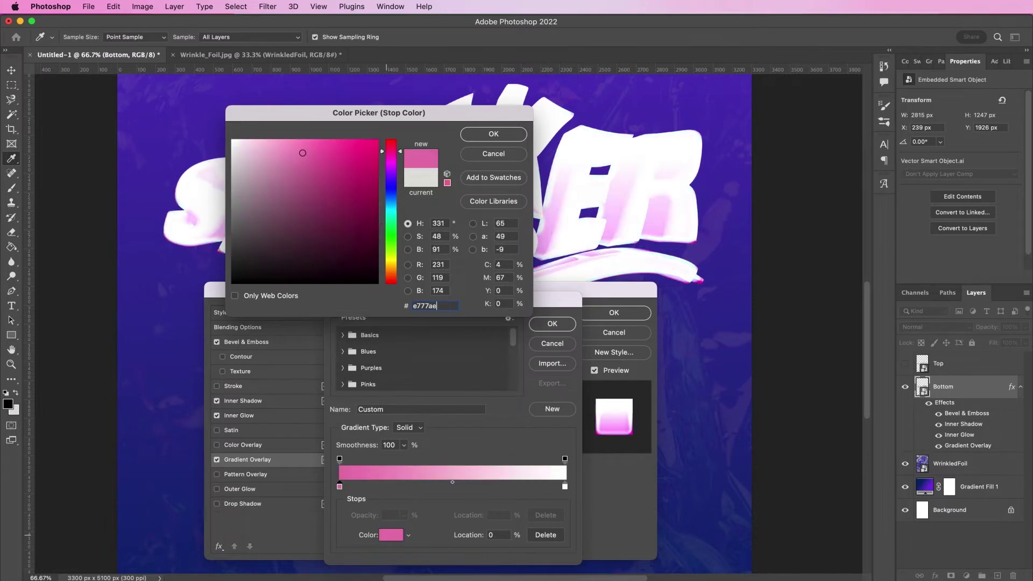
key(Return)
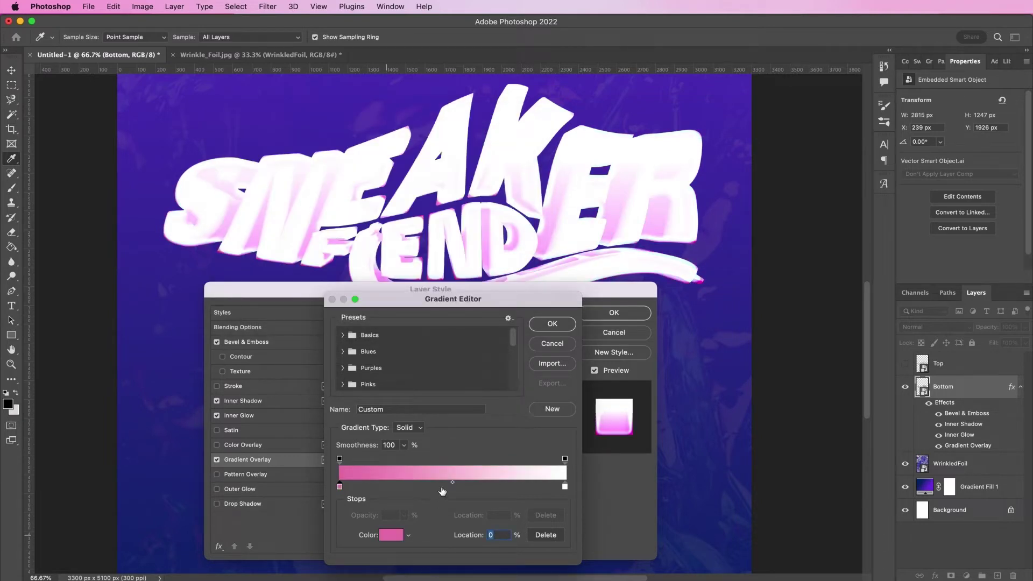
Add a purple 5e55a9 middle stop and make the end stop light blue 74caf2.
click(443, 487)
click(388, 537)
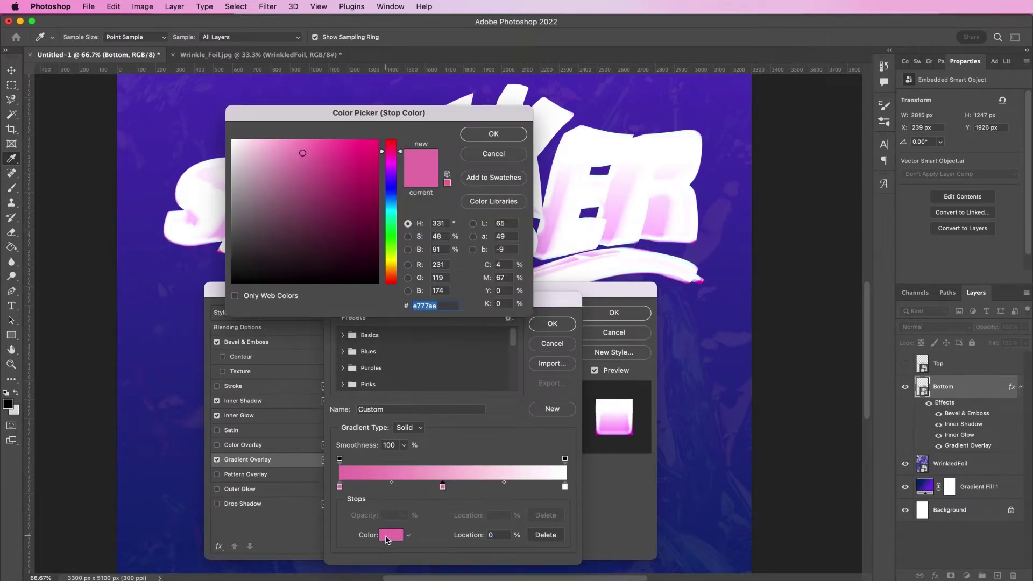
text(5e)
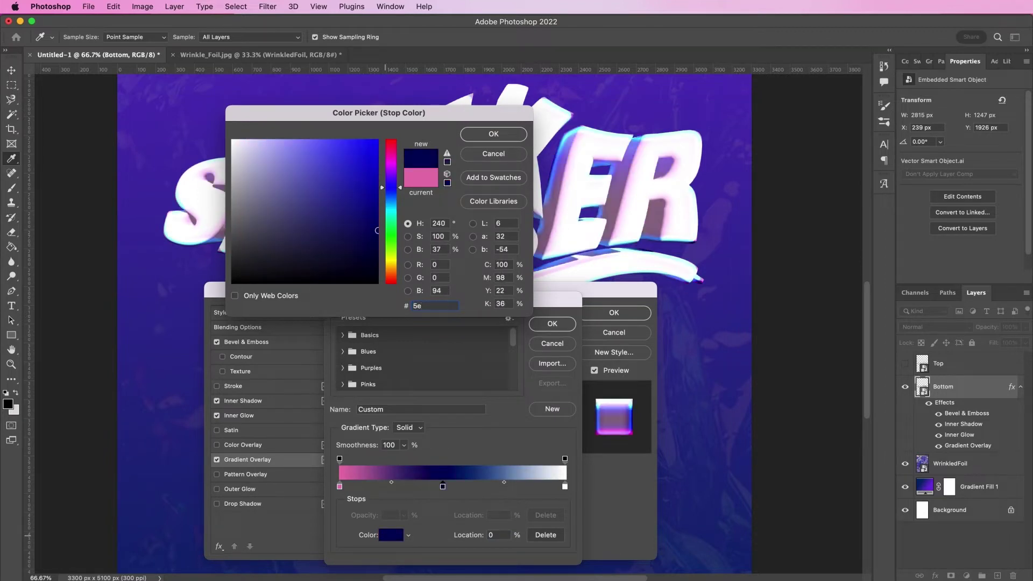
text(5)
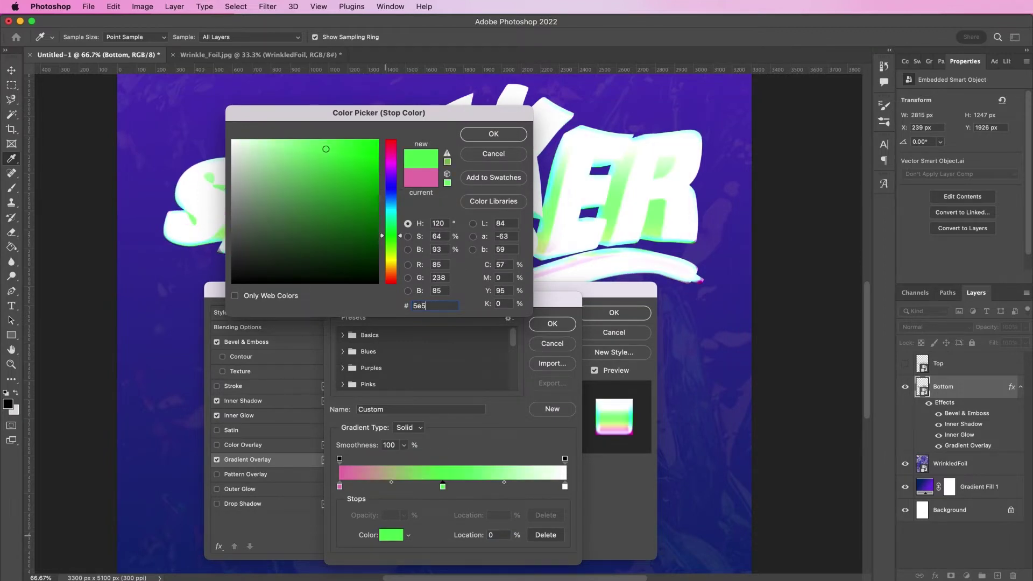
text(5a9)
key(Return)
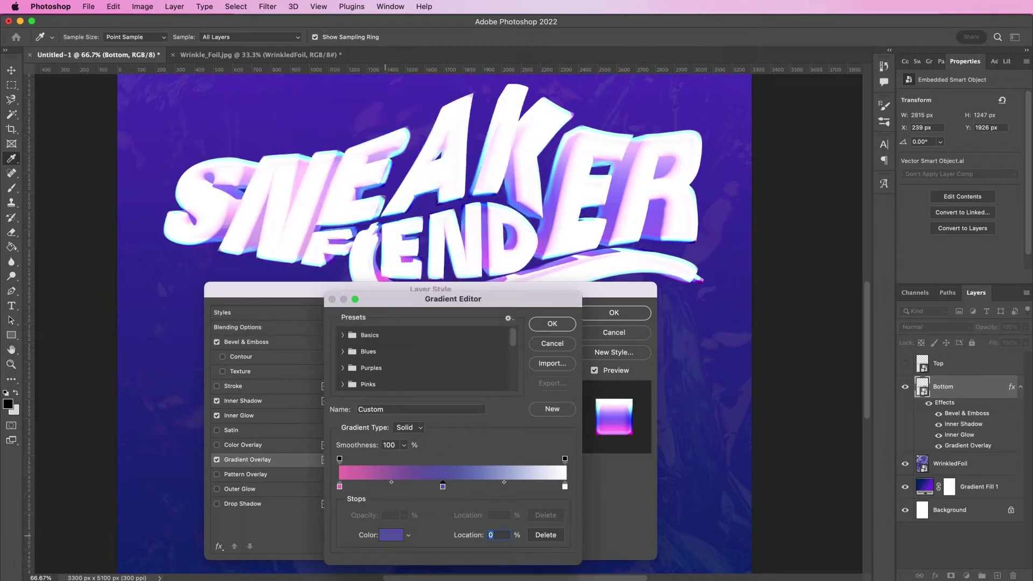
click(565, 486)
click(392, 535)
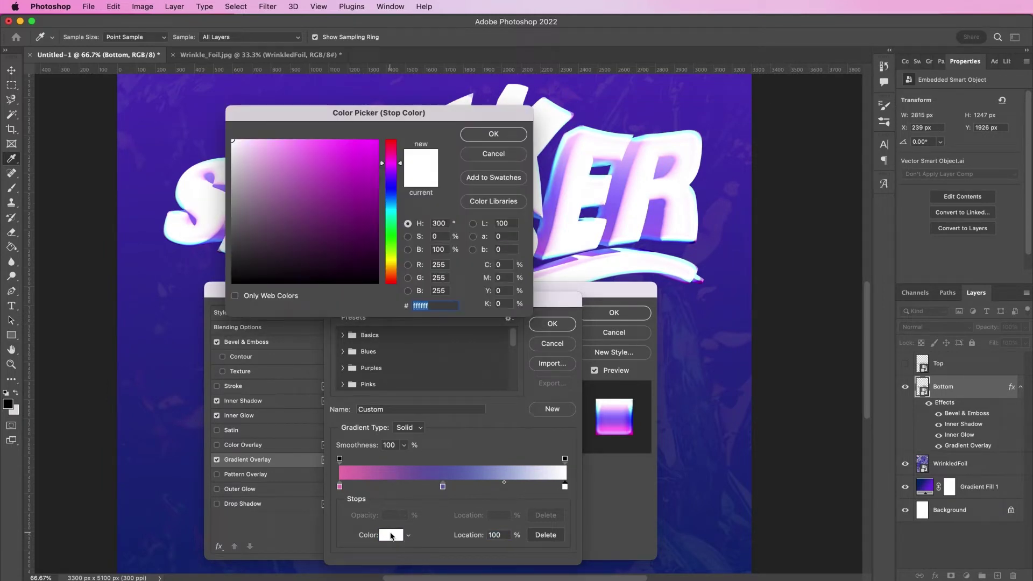
text(74)
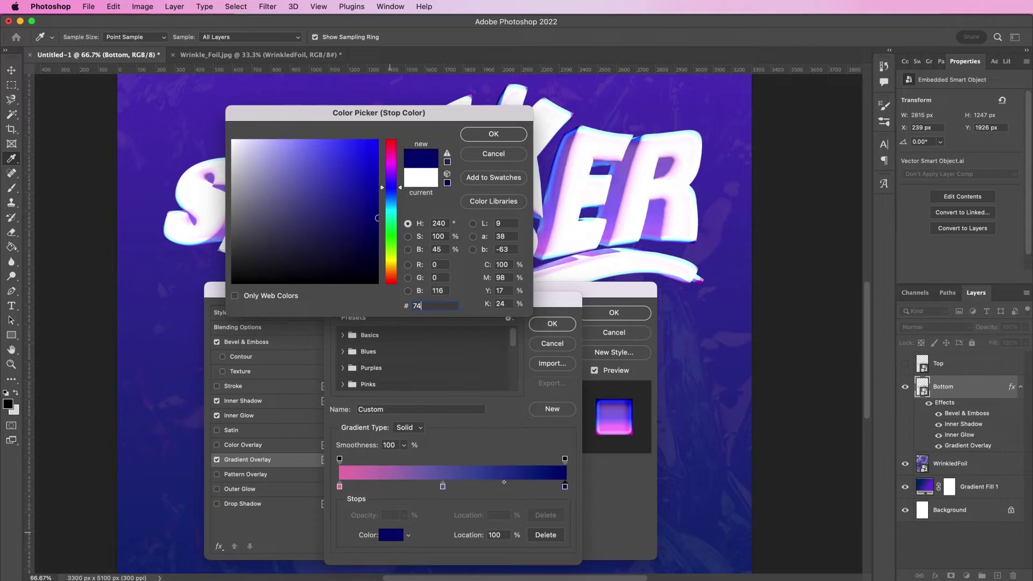
text(caf)
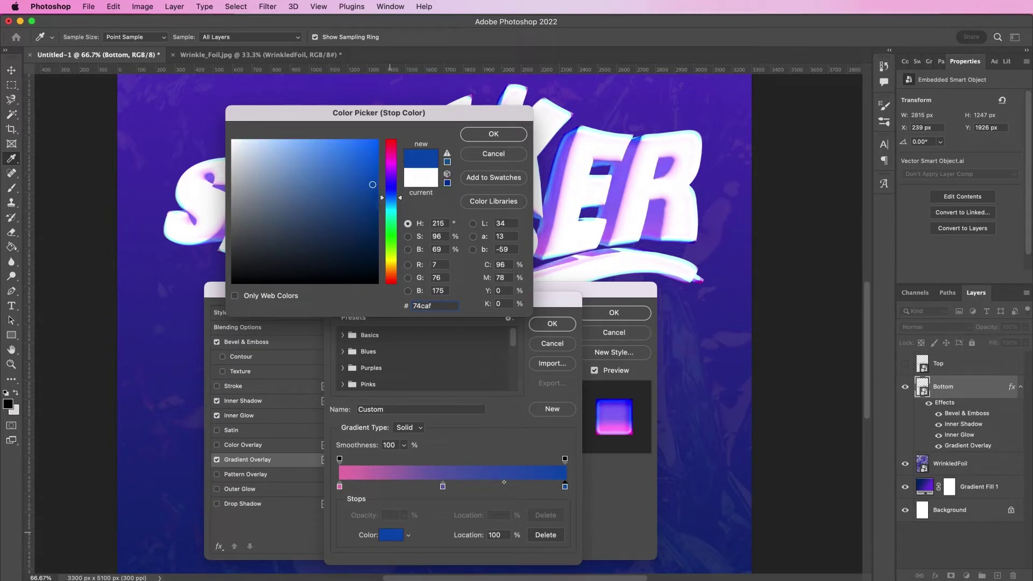
text(2)
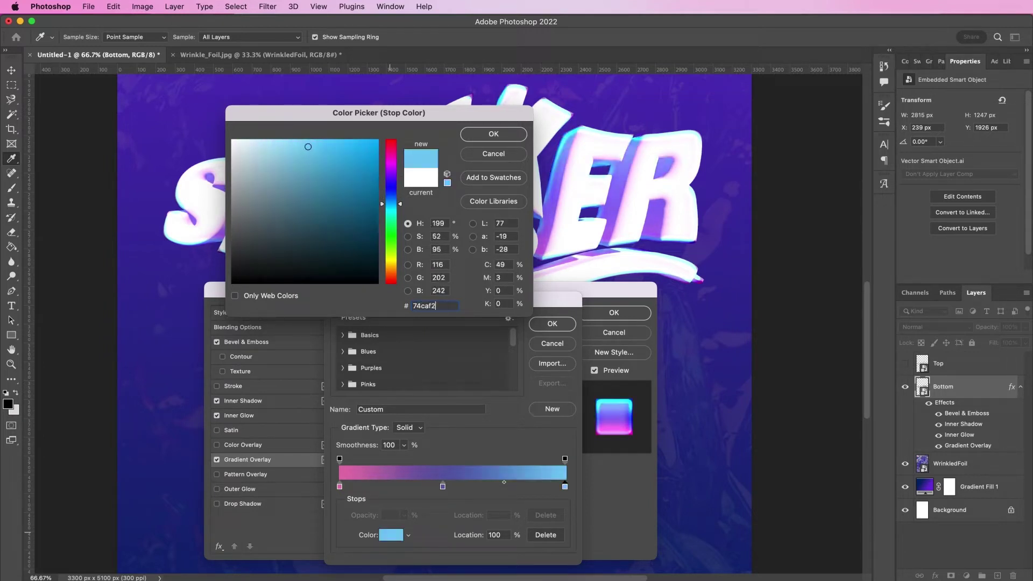
key(Return)
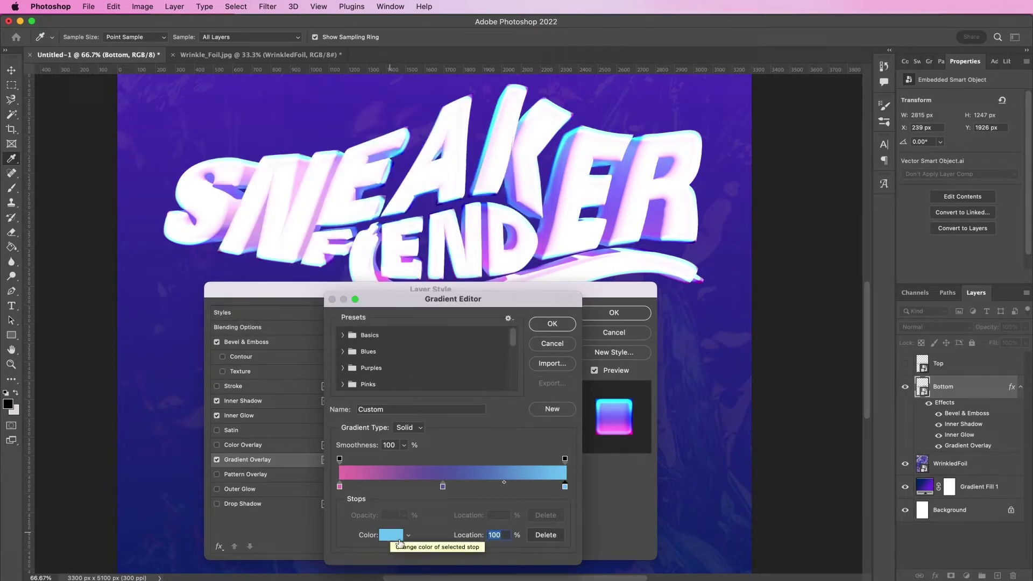
Move the purple stop to 50%, accept the gradient, and turn on Reverse.
click(443, 487)
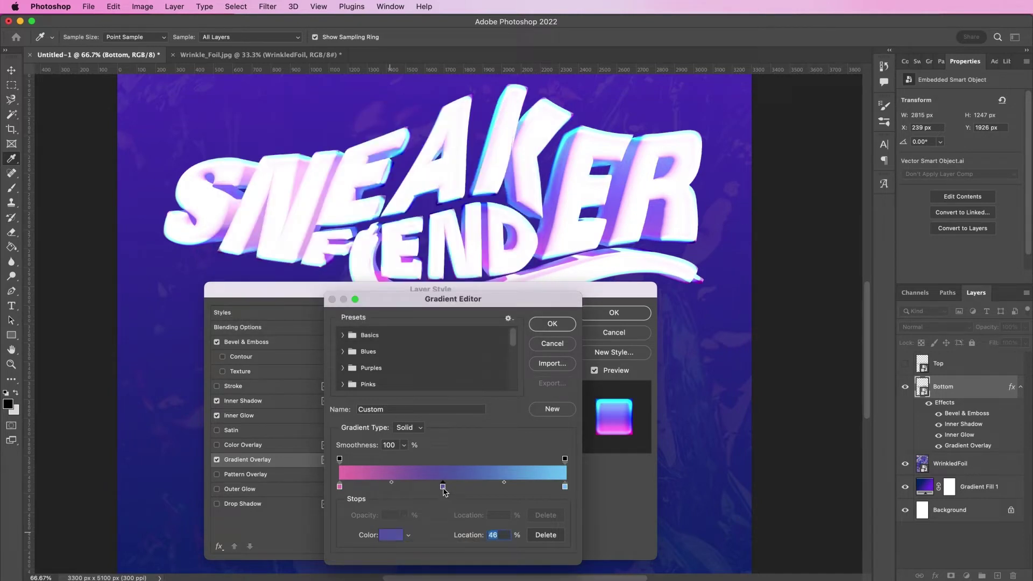
drag(443, 487, 453, 489)
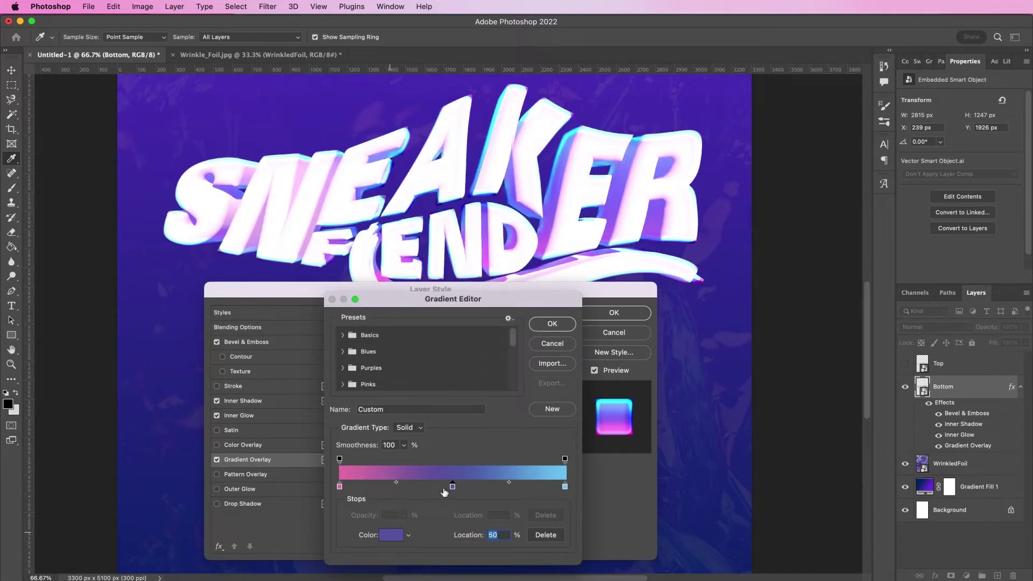
click(552, 324)
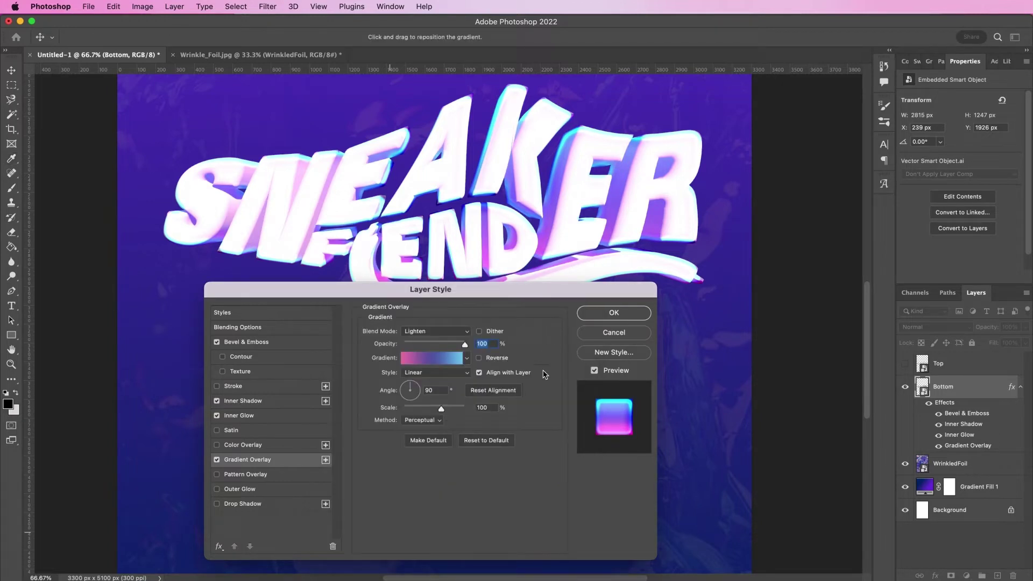
click(503, 359)
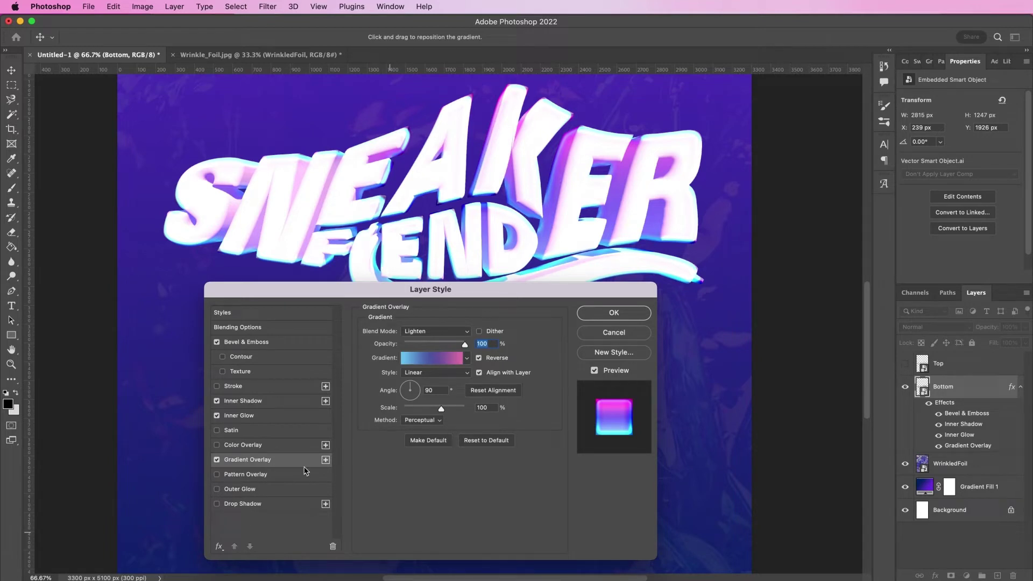
Add a Vivid Light outer glow at 47% in mint #8dd1c7 with a 27 px size.
click(273, 496)
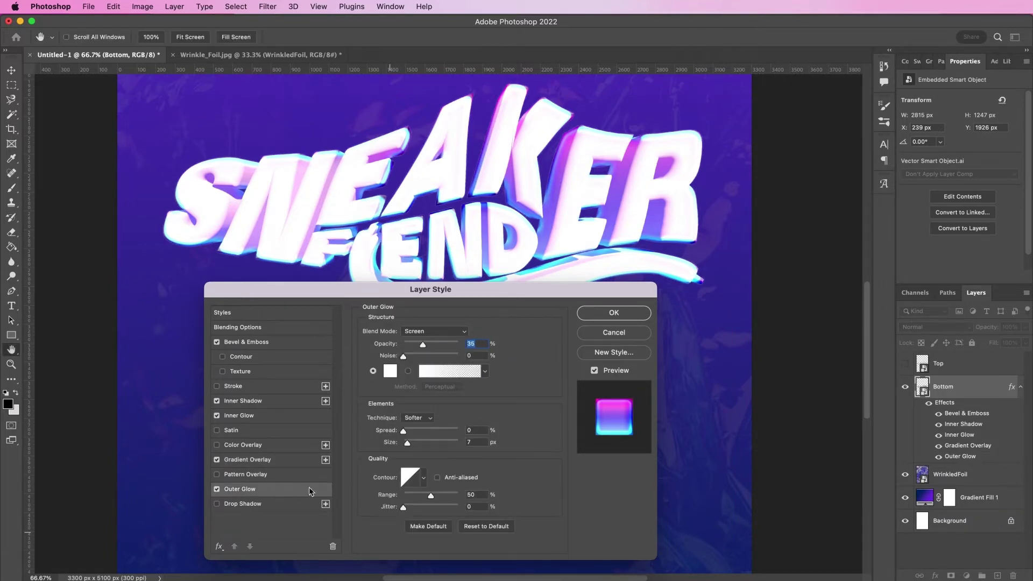
click(434, 331)
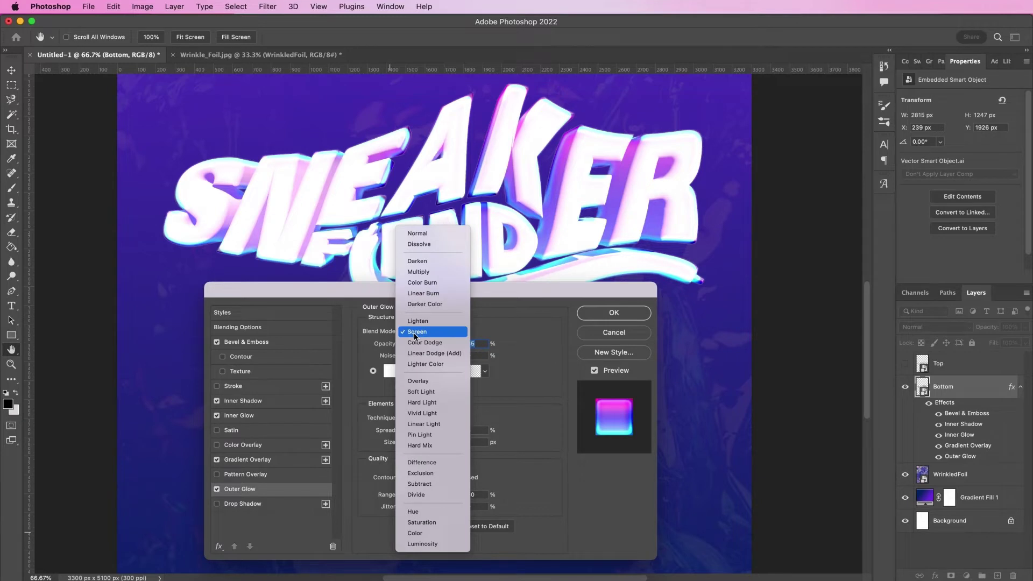
click(424, 414)
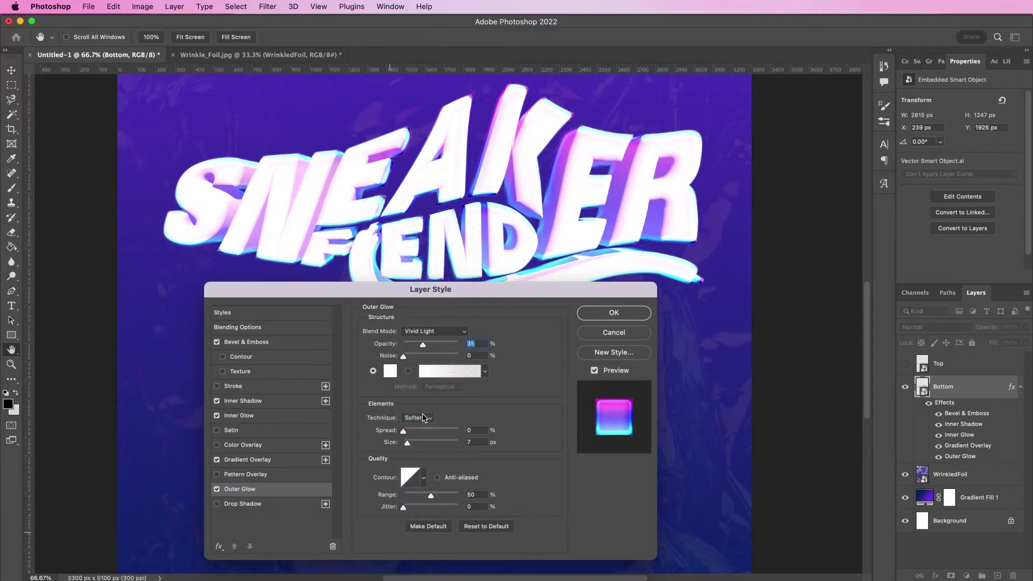
text(47)
click(386, 373)
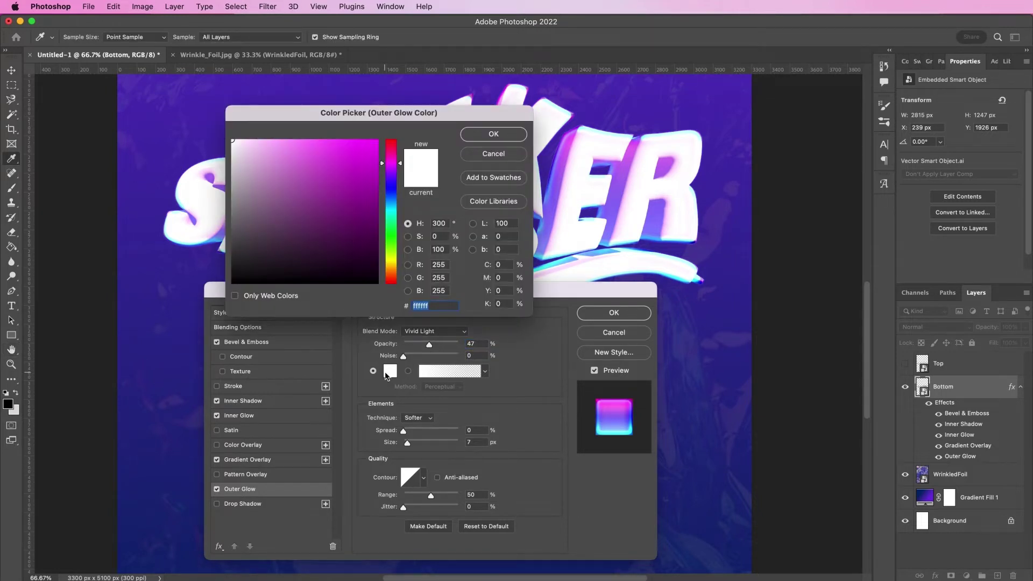
text(8dd1)
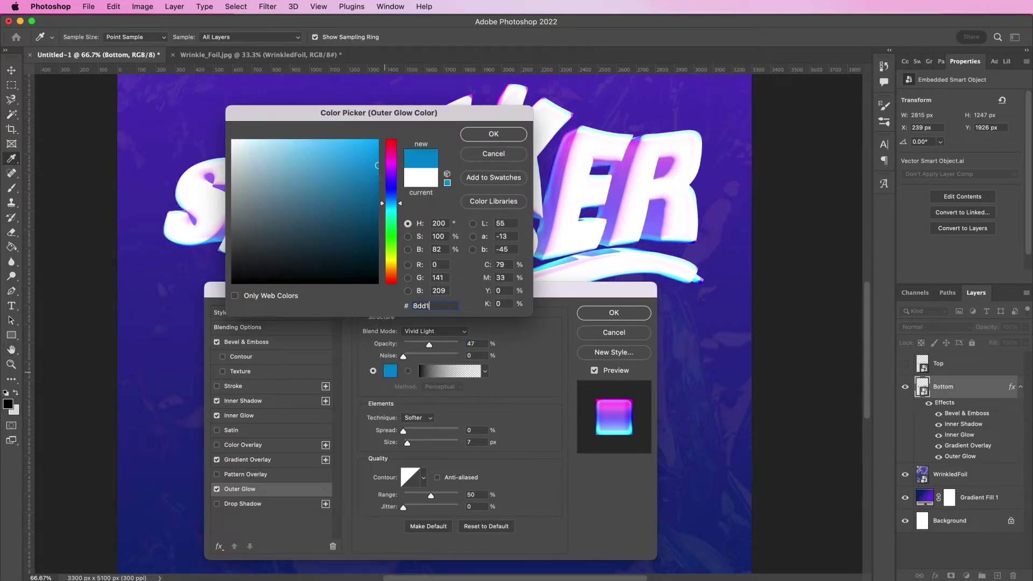
text(c7)
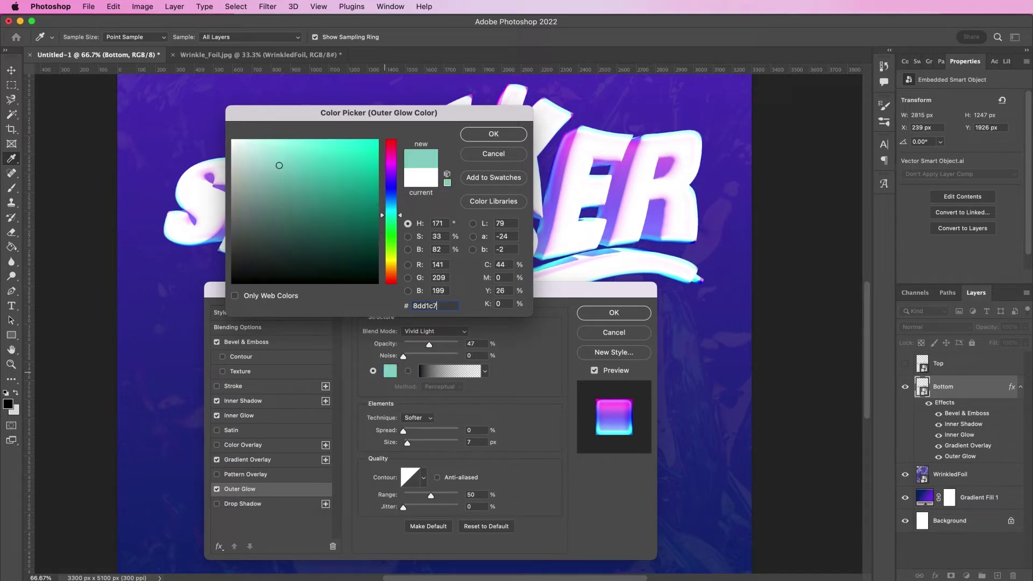
key(Return)
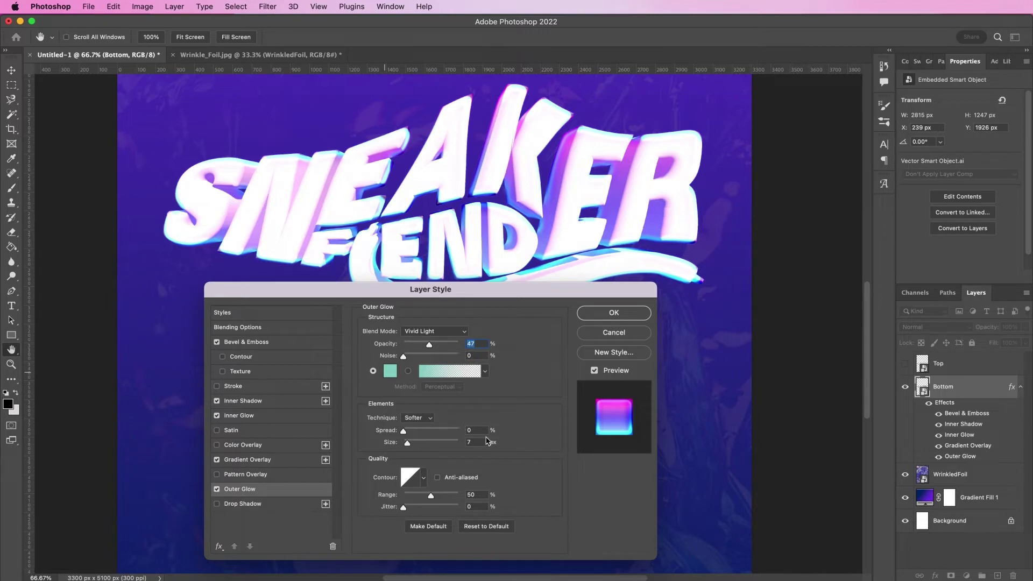
double_click(476, 443)
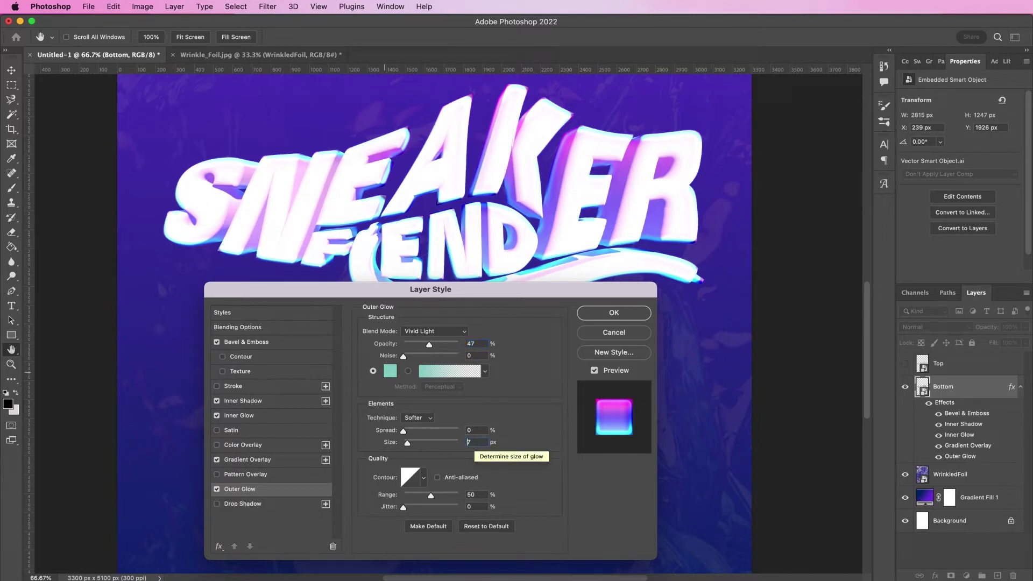
text(27)
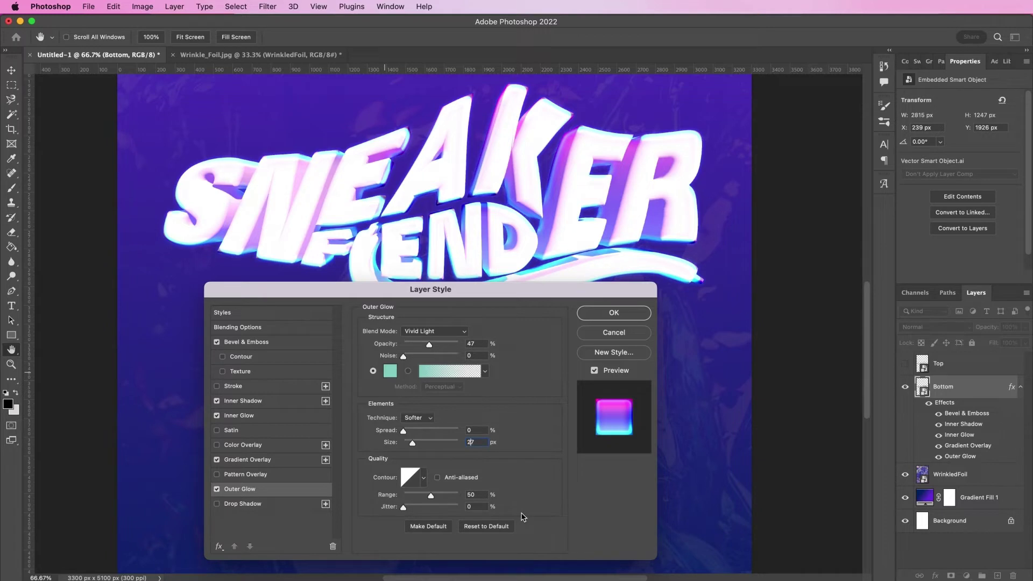
Accept the outer glow, then show the Top layer and open its layer styles.
click(619, 313)
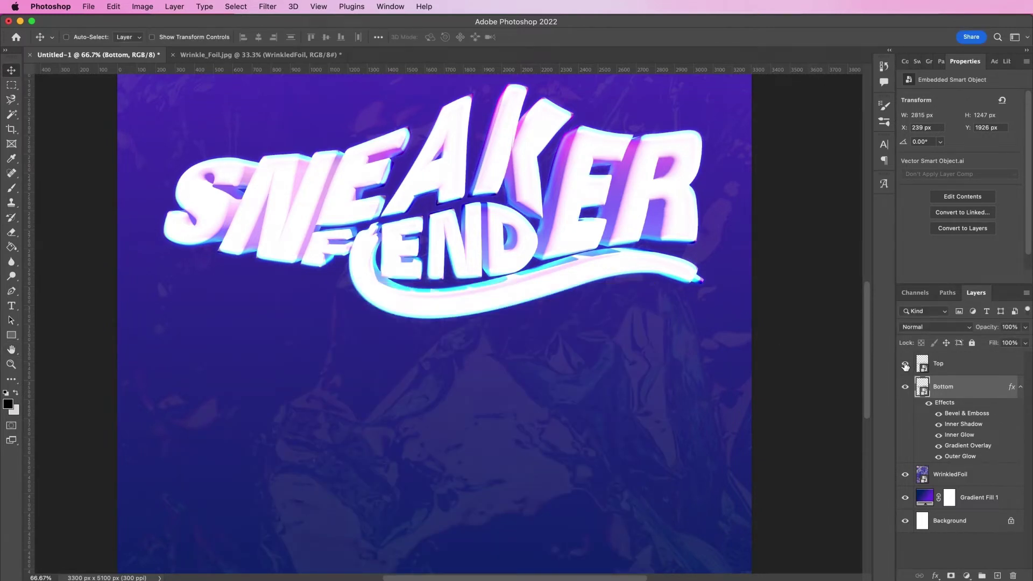
click(906, 364)
click(982, 368)
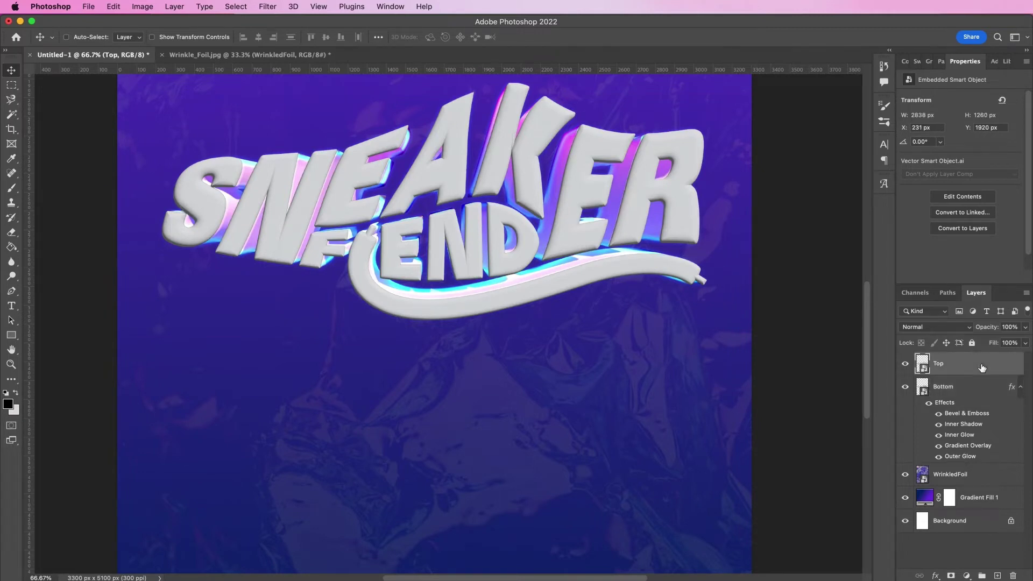
double_click(980, 364)
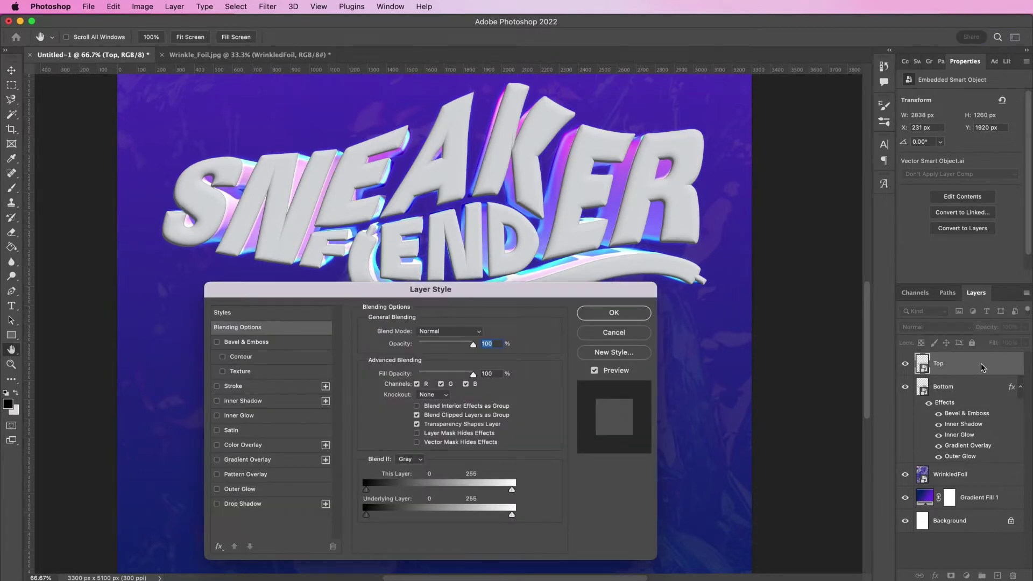
Give Top a 1 px cyan 66ffff Overlay stroke at 49% opacity, and enable Inner Shadow.
click(256, 387)
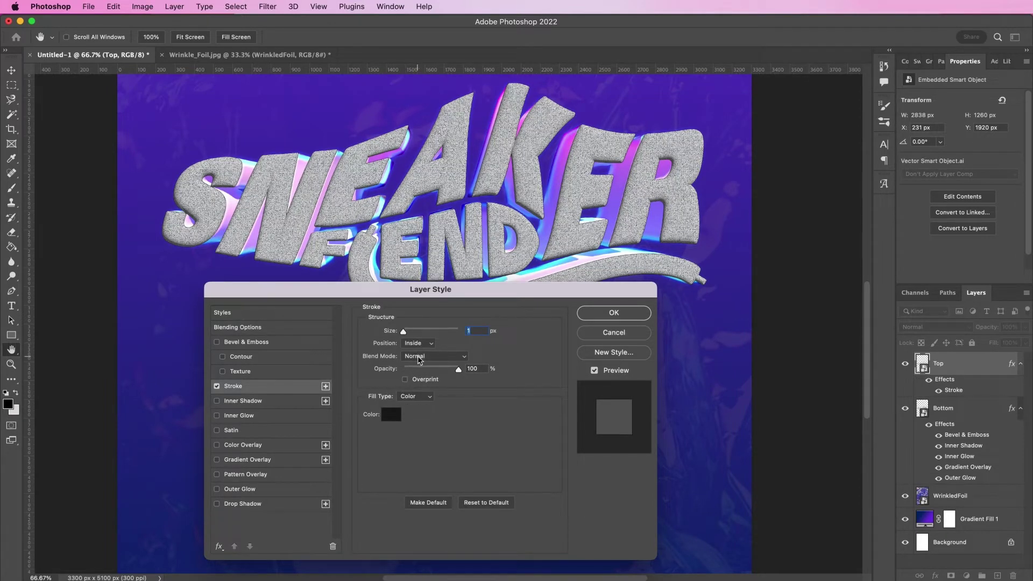
click(419, 357)
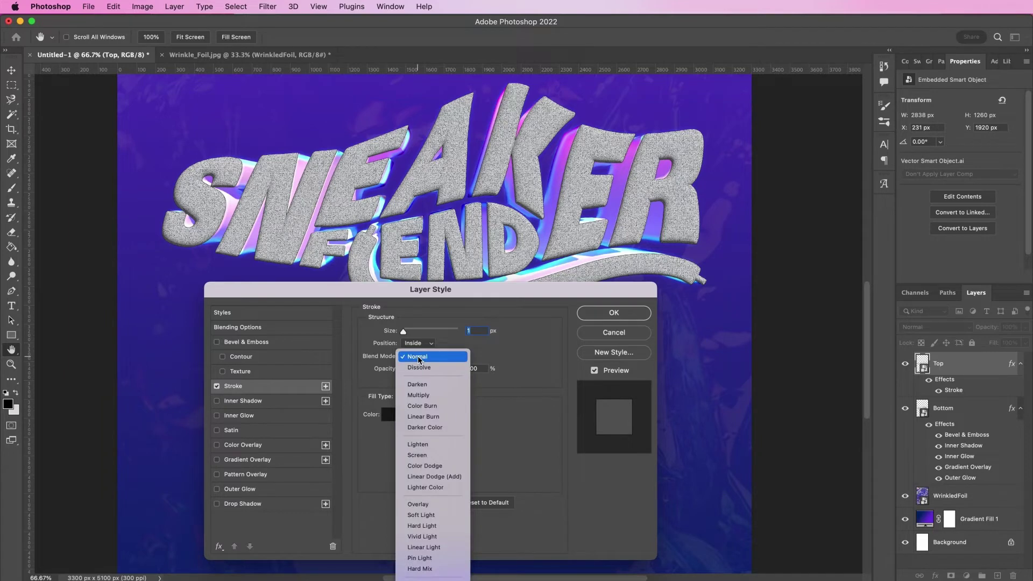
click(421, 505)
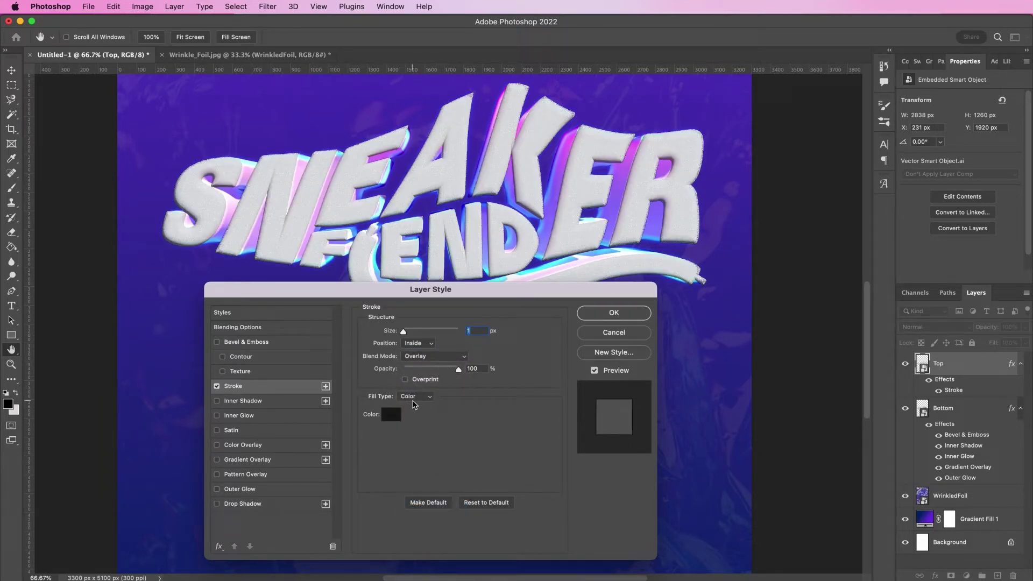
click(478, 369)
text(49)
click(389, 414)
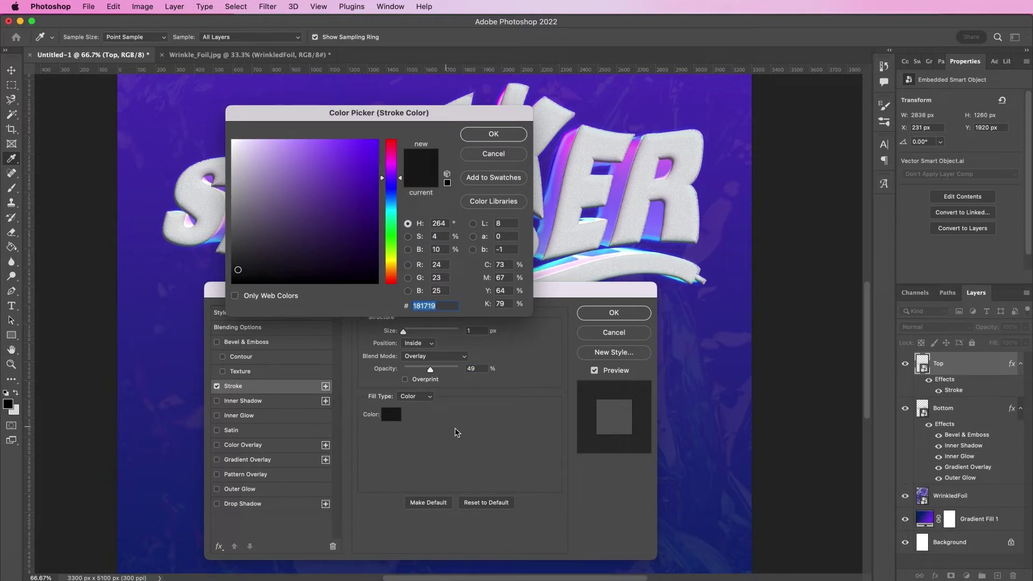
text(6ff4ec)
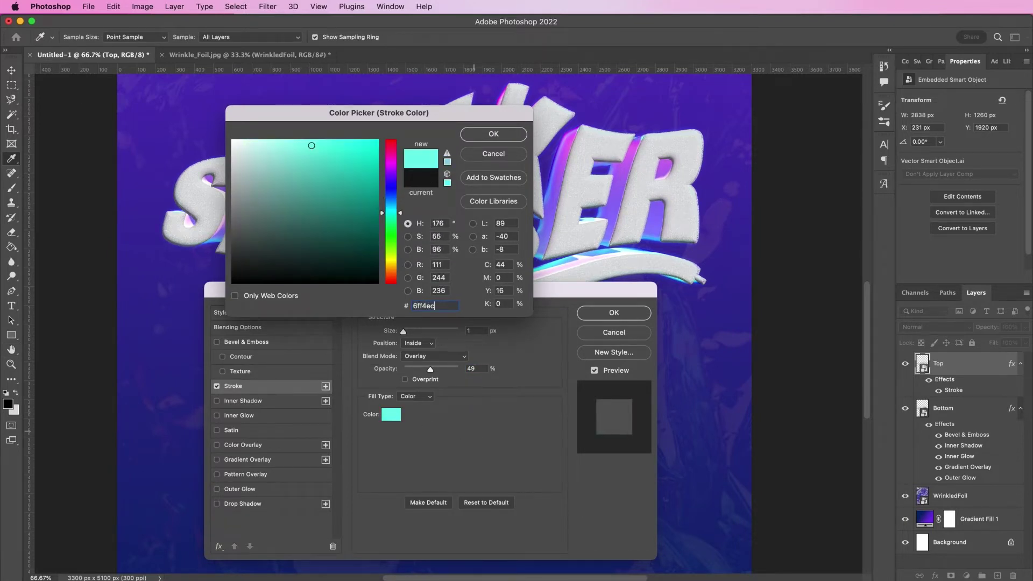
key(Return)
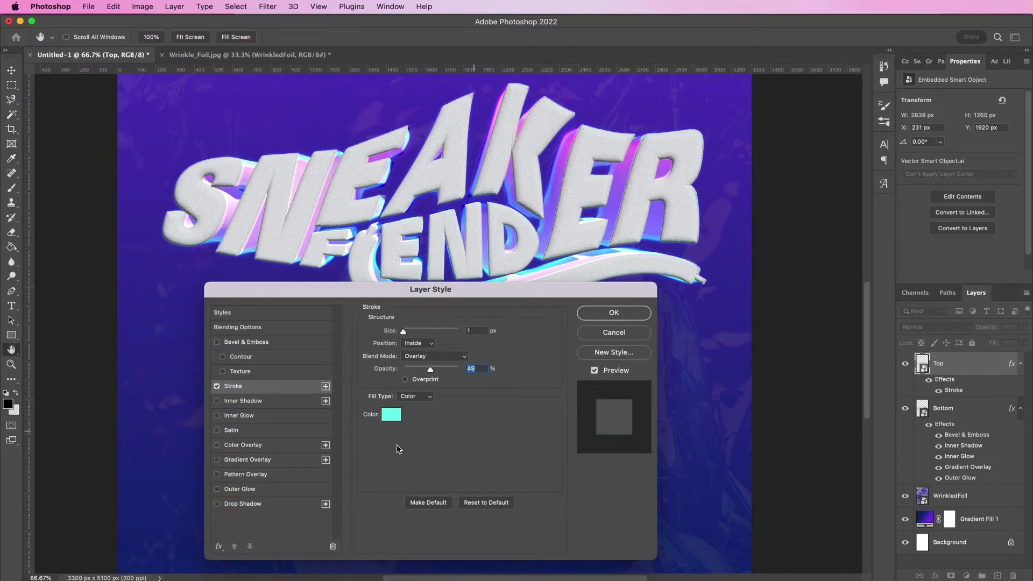
click(279, 405)
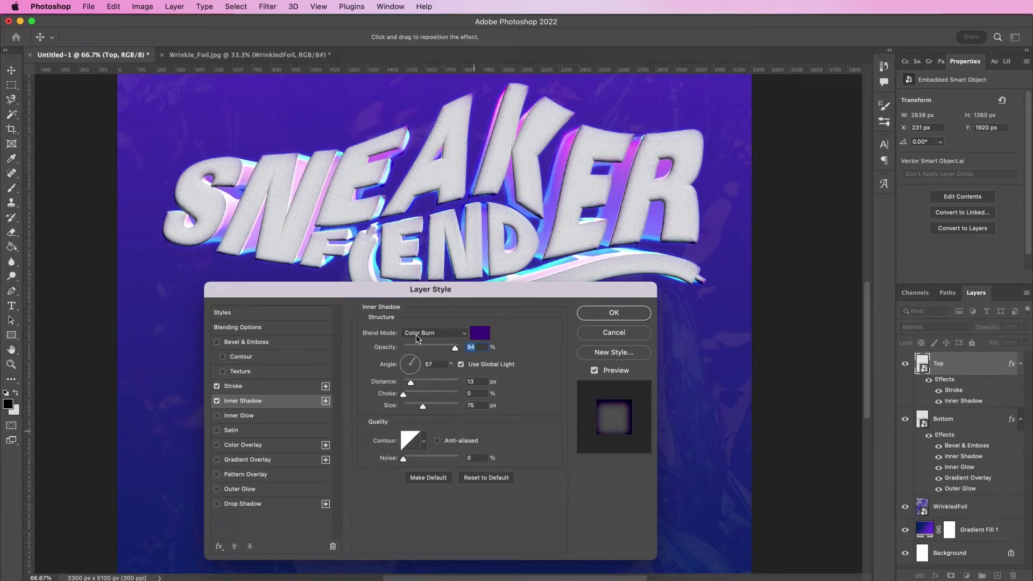
Make Top's Color Burn inner shadow purple and add a blue inner glow.
click(485, 336)
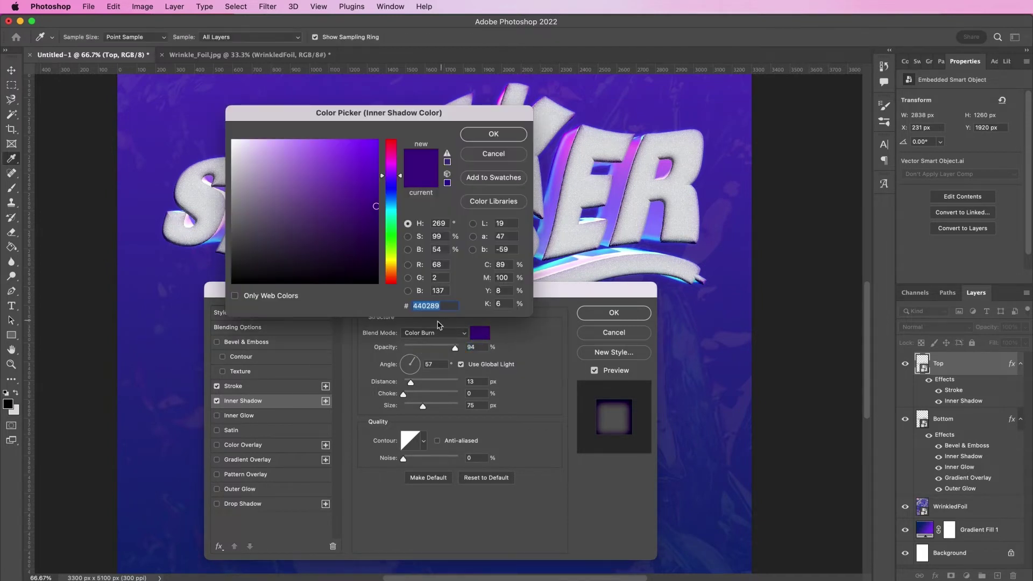
key(Return)
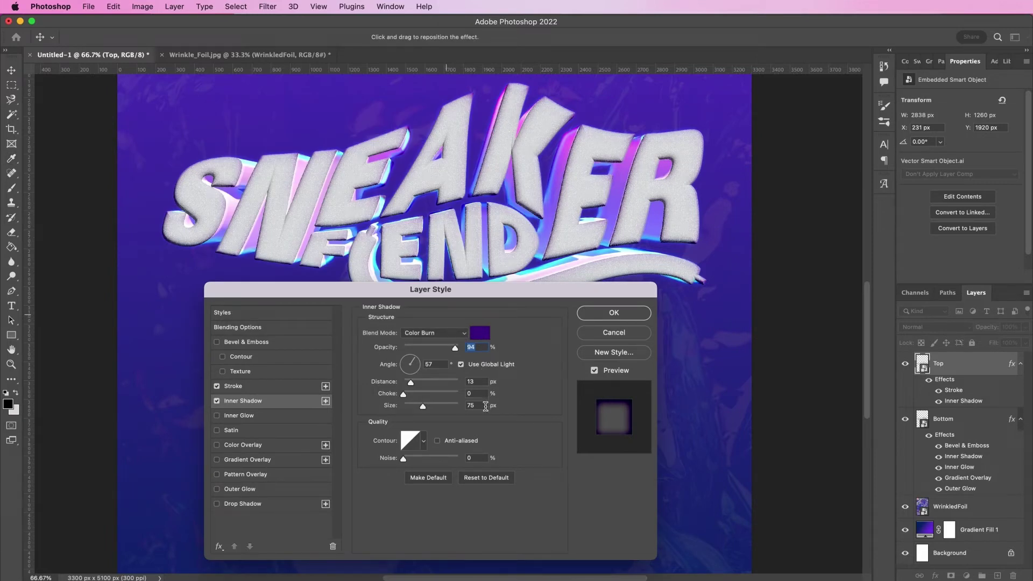
click(285, 419)
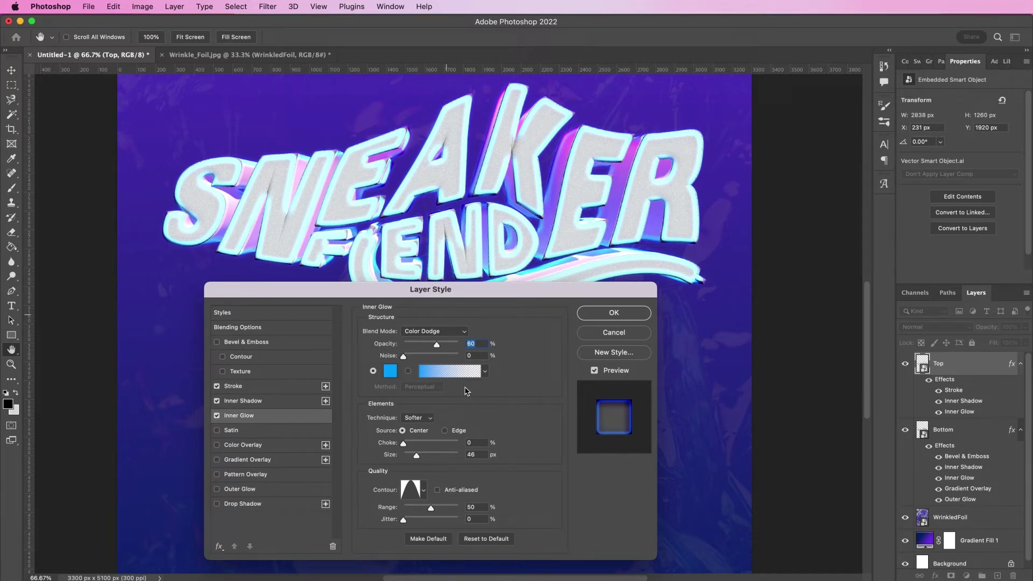
click(389, 371)
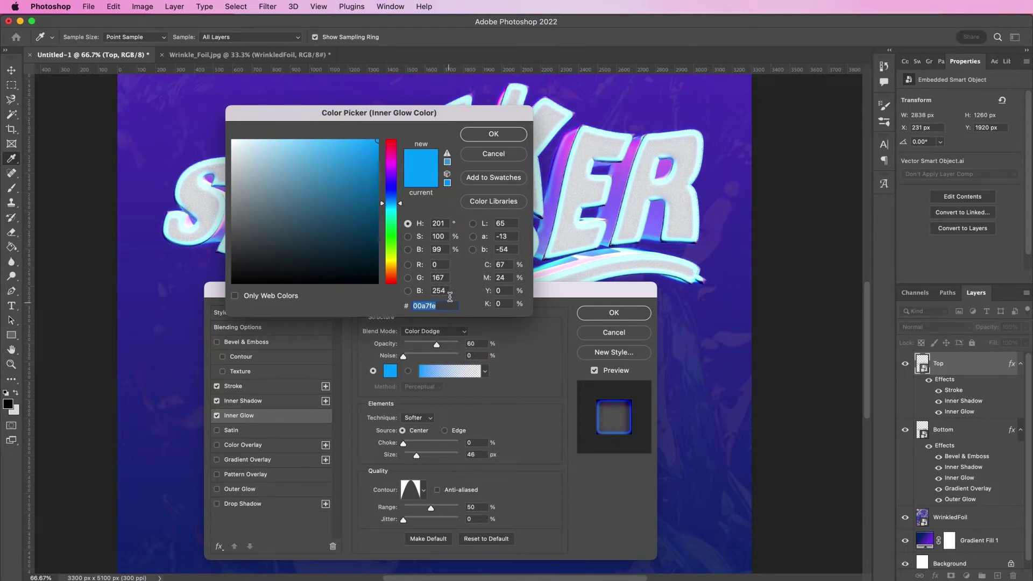
click(471, 139)
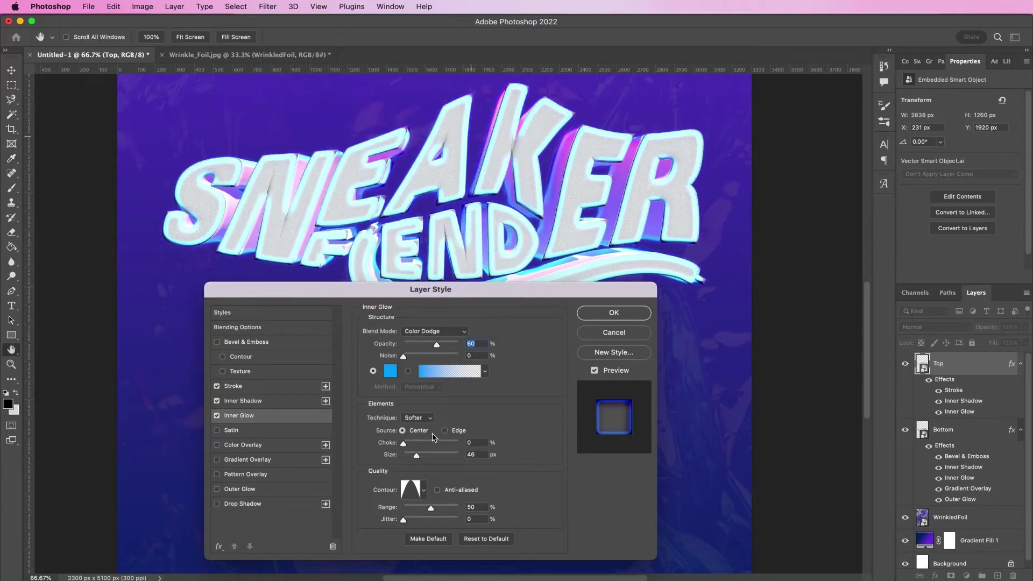
Set the inner glow to Source Edge, 7 px, Linear contour, and enable Gradient Overlay.
click(445, 431)
click(481, 454)
text(7)
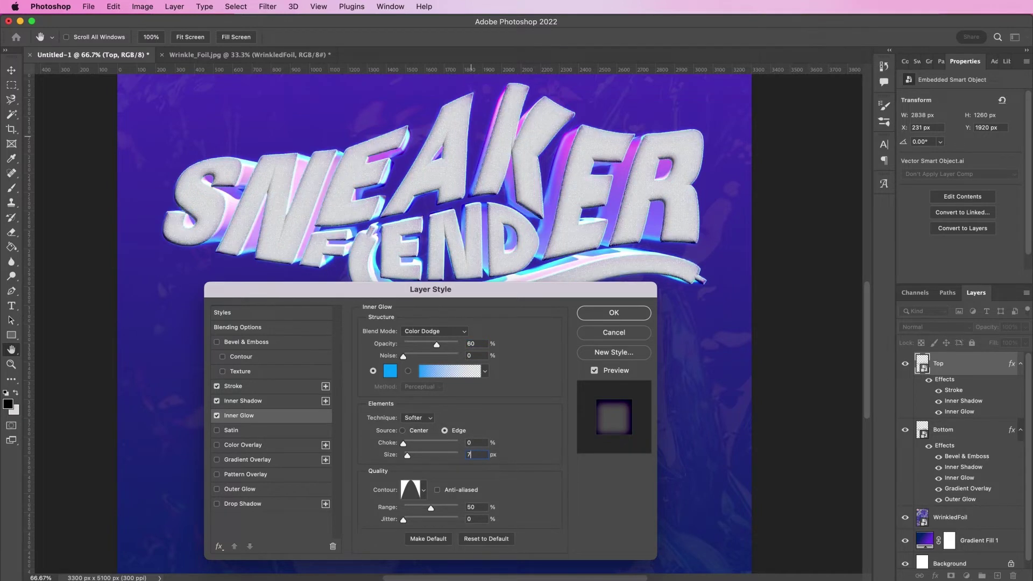
click(424, 490)
click(353, 520)
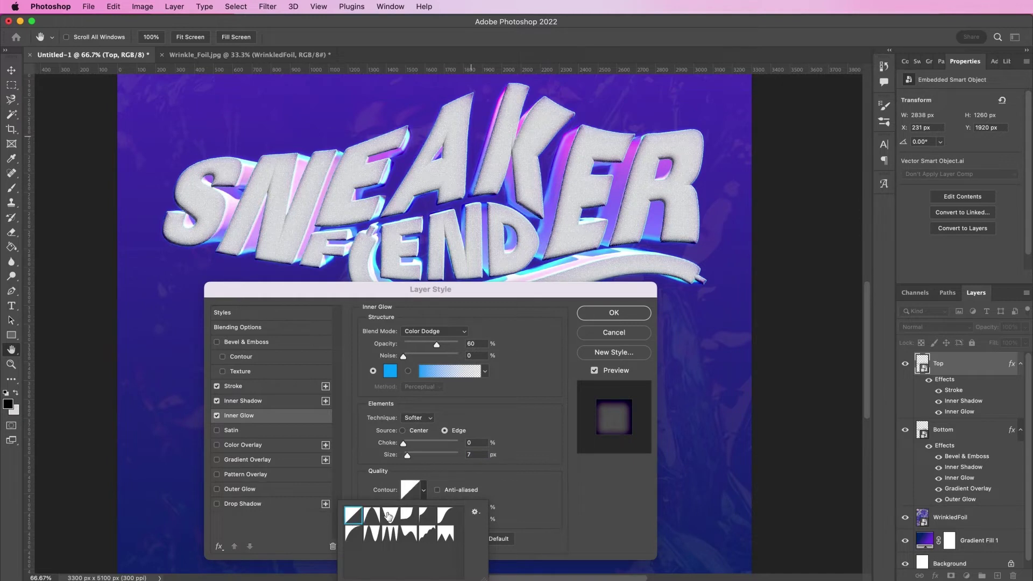
click(531, 508)
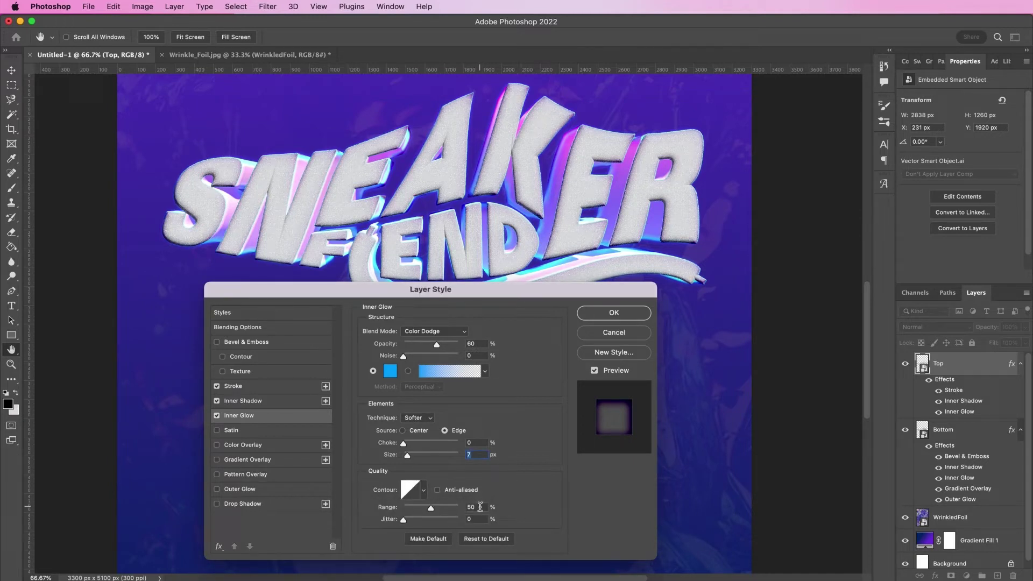
click(289, 461)
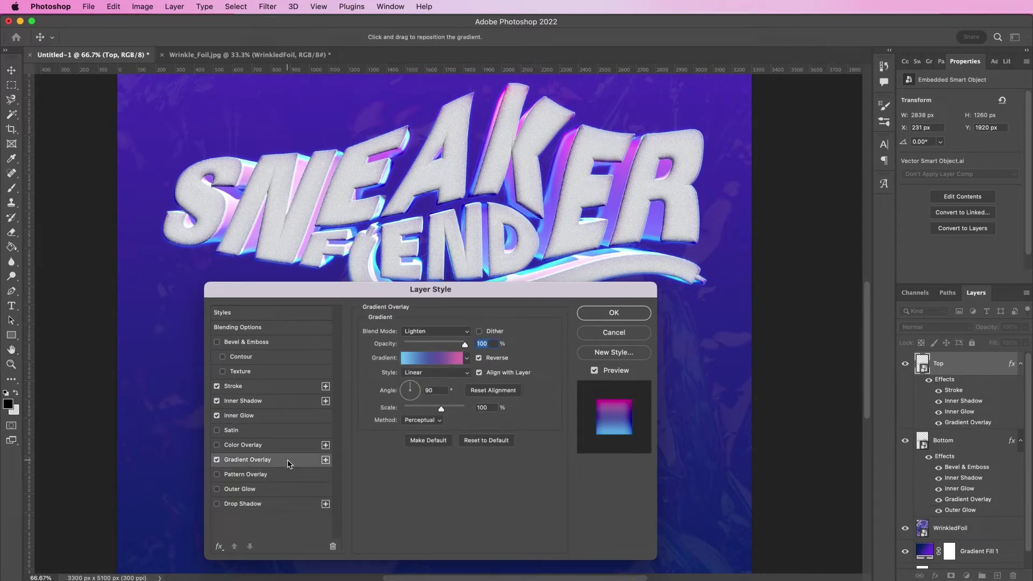
Set Top's gradient overlay to Normal and make the left stop light blue 63a3ff.
click(418, 332)
click(417, 245)
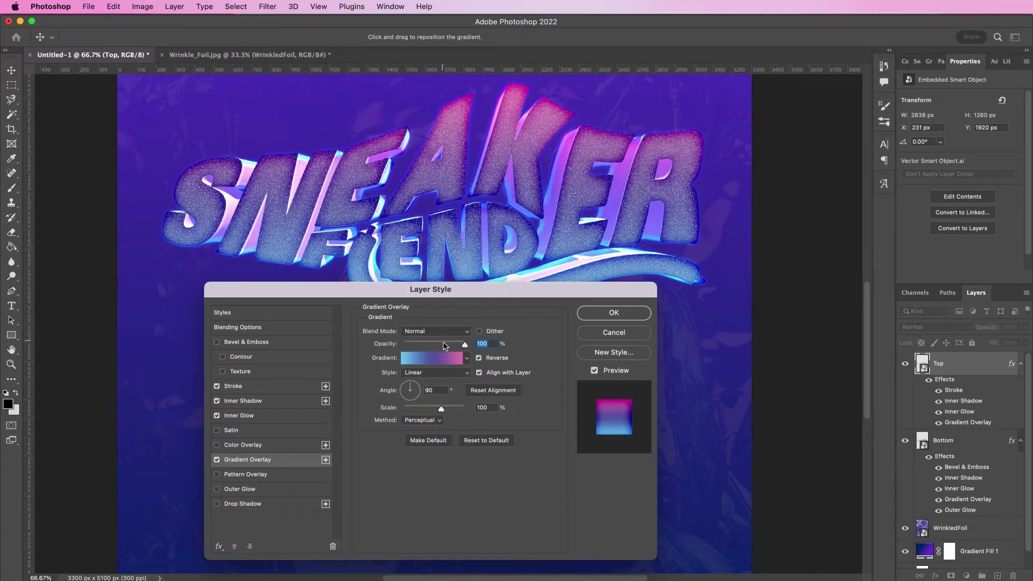
click(438, 359)
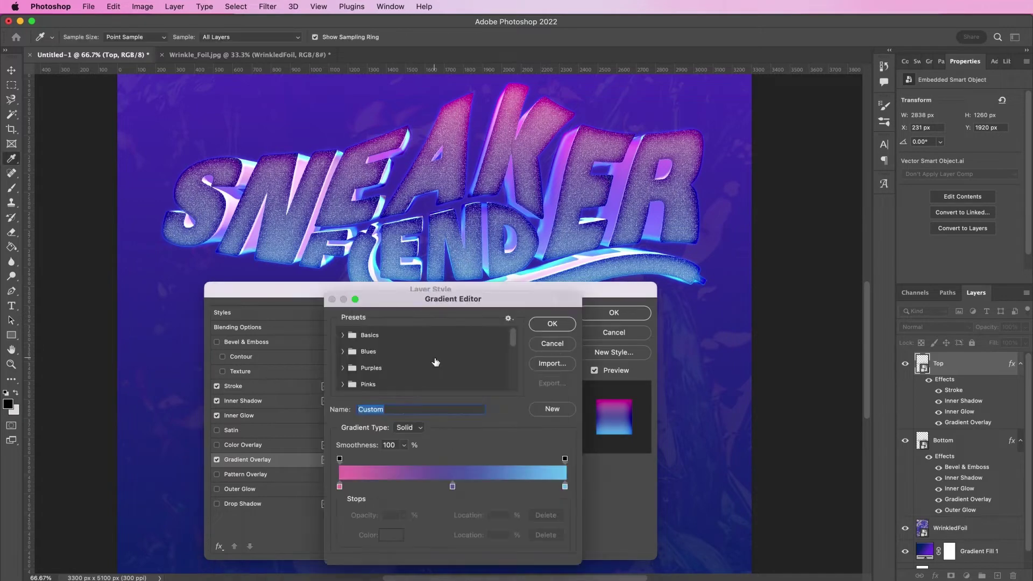
click(339, 487)
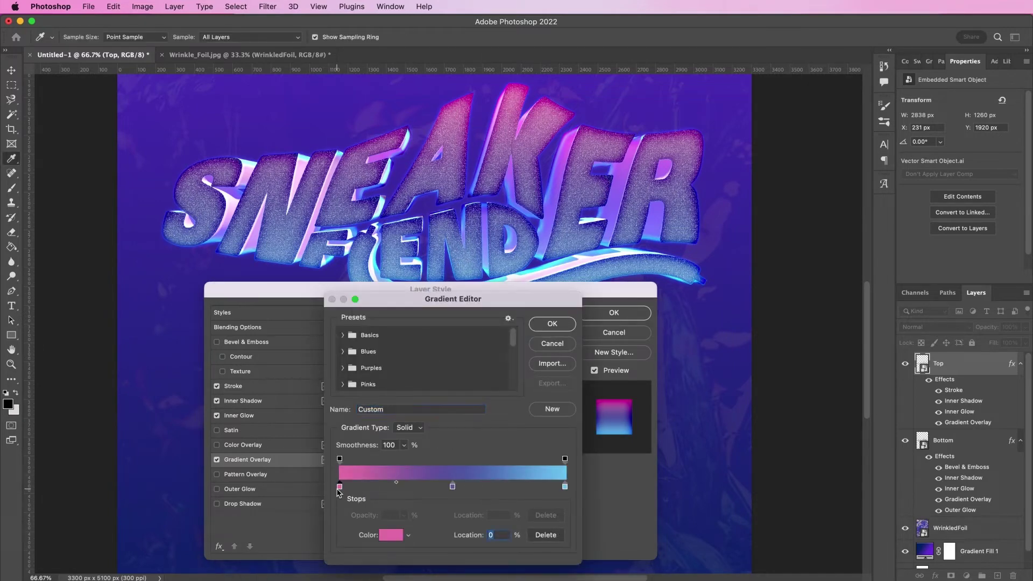
click(387, 537)
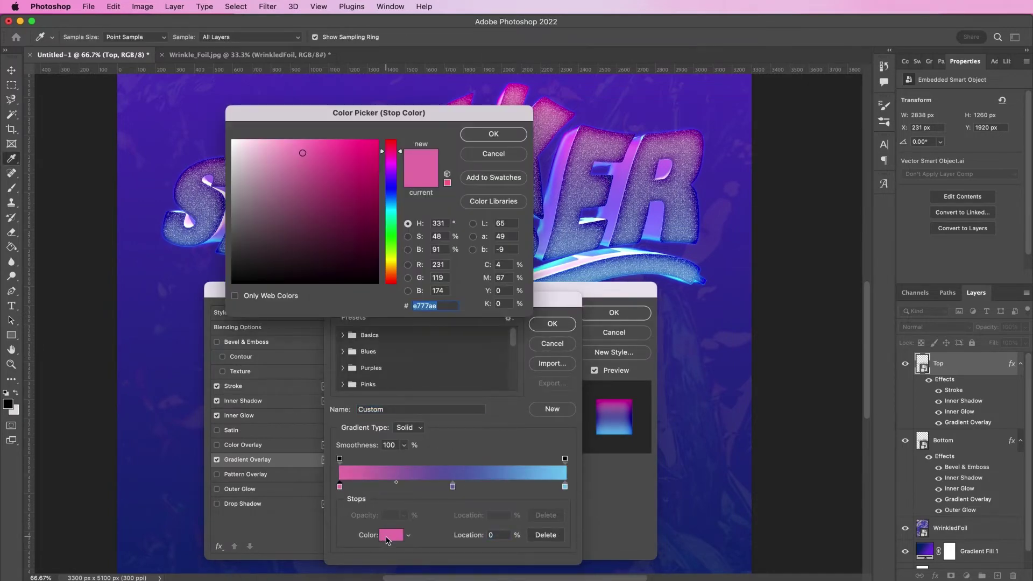
text(63)
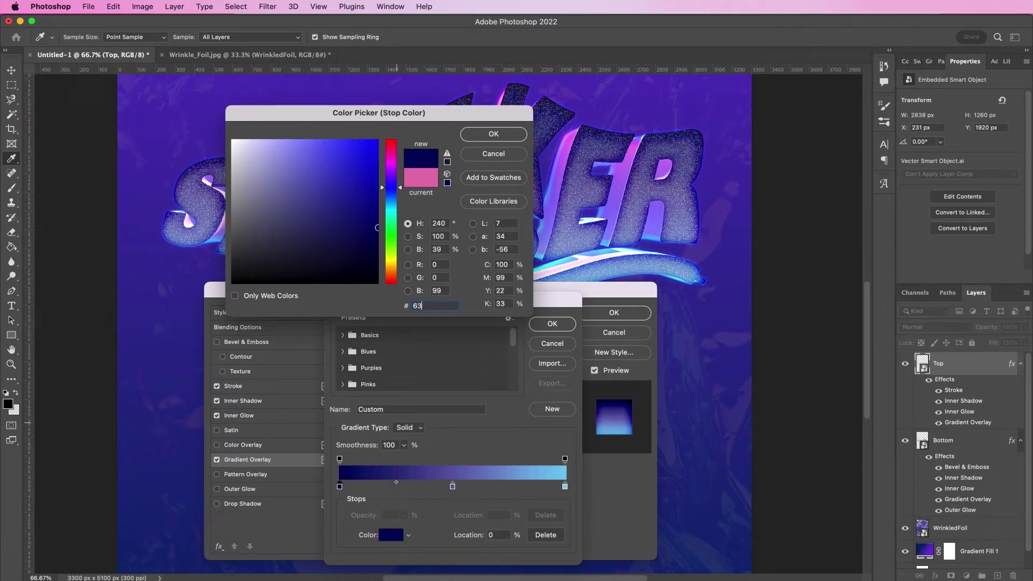
text(a3)
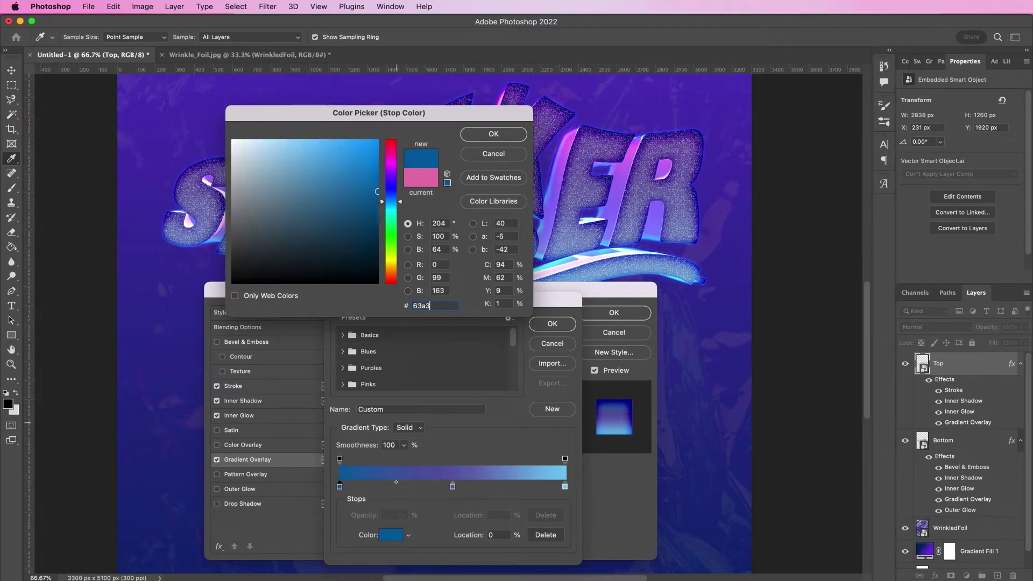
text(ff)
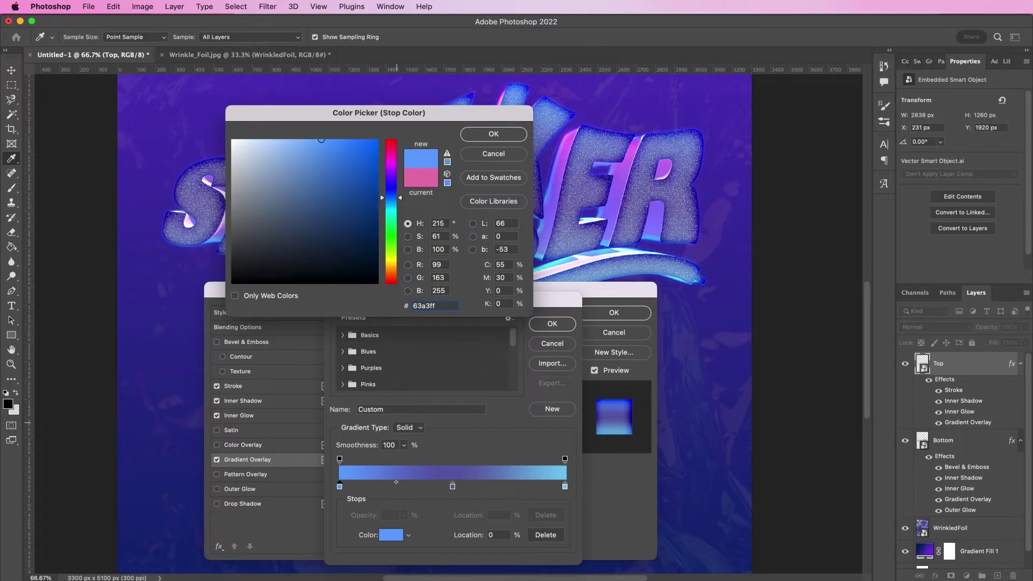
key(Return)
Set the middle stop to b6dcff and end stop to 72b1f5, uncheck Reverse, and apply.
click(452, 486)
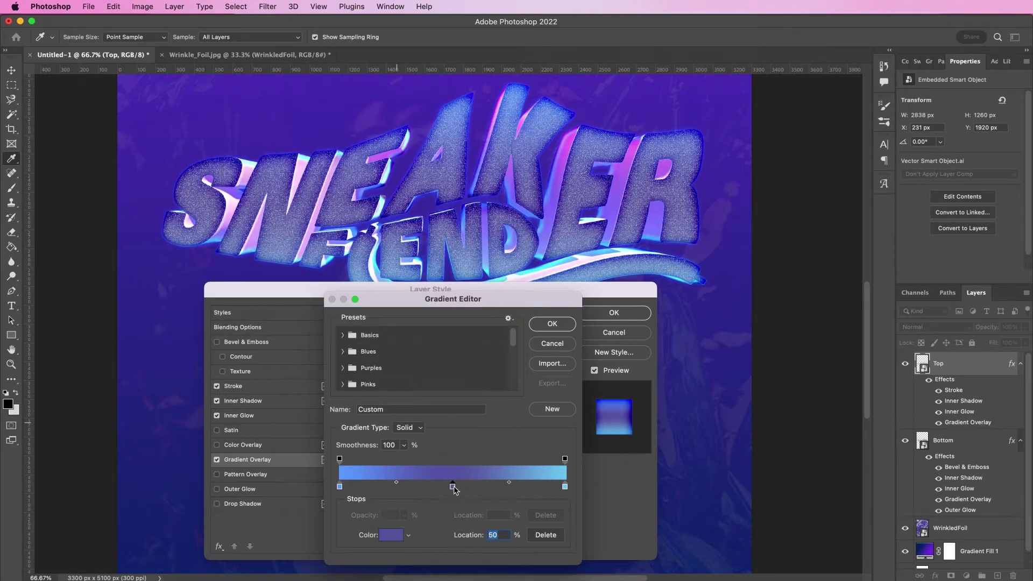
click(391, 535)
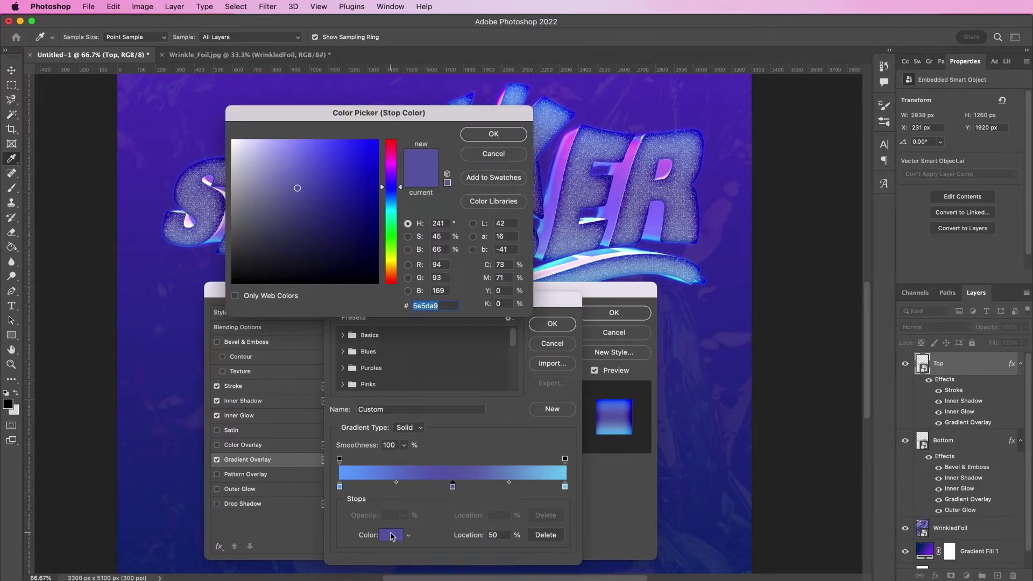
text(b)
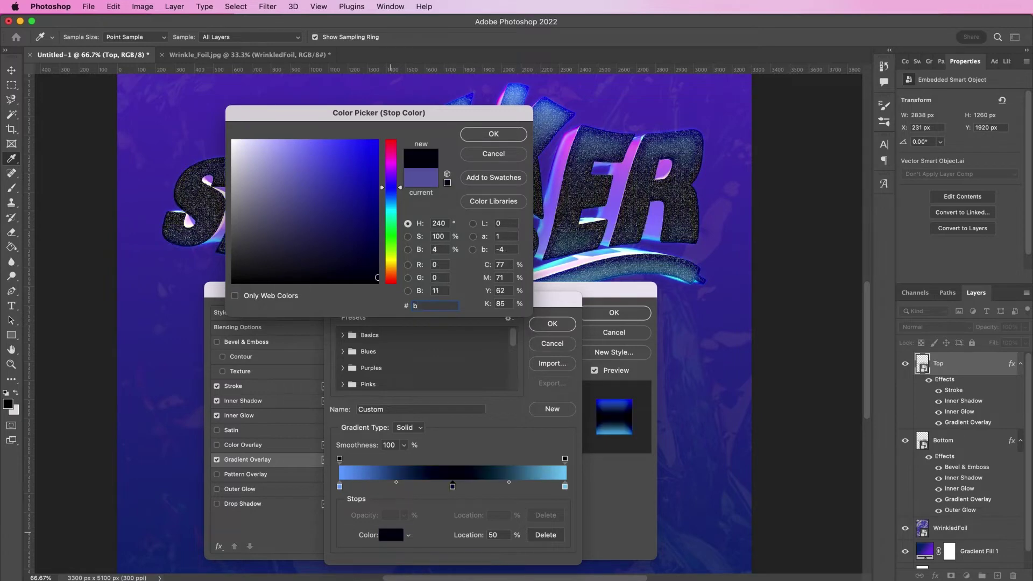
text(6)
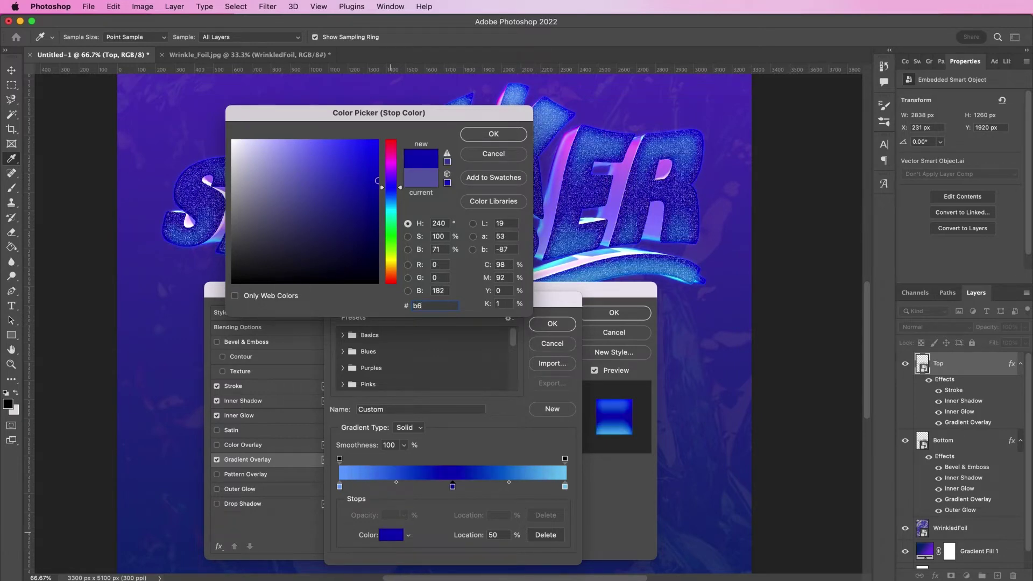
text(dcff)
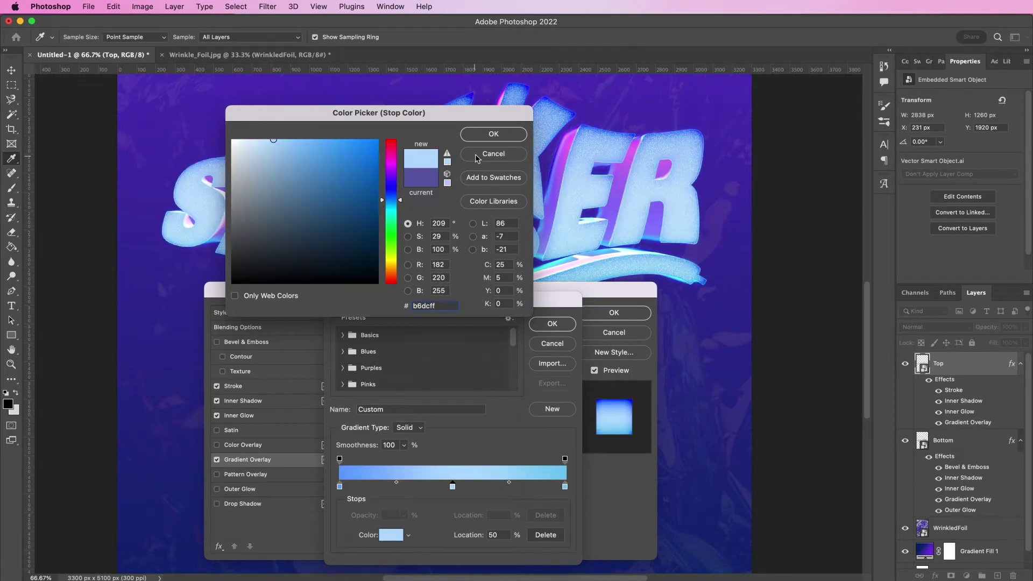
click(484, 136)
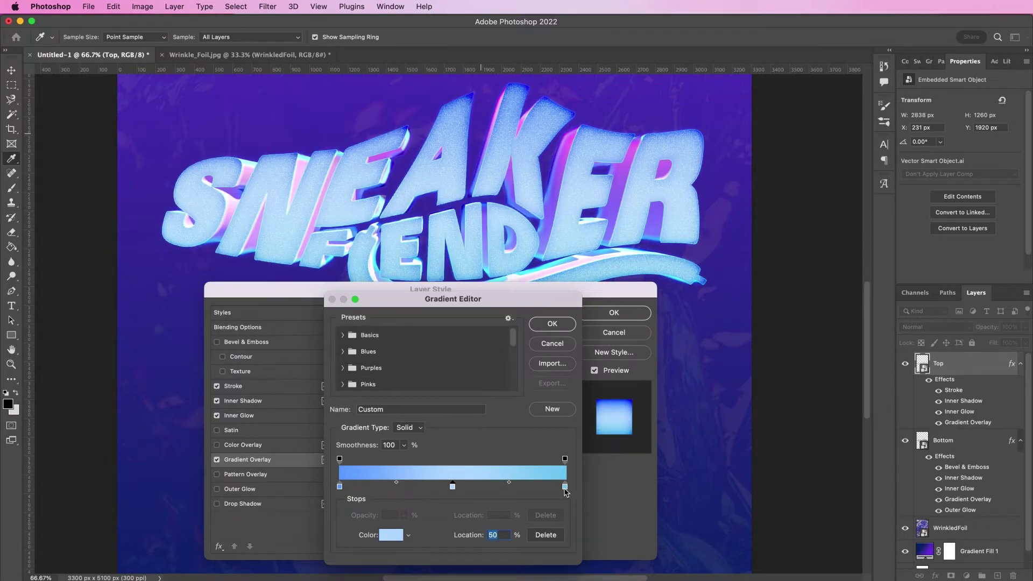
click(565, 487)
click(390, 536)
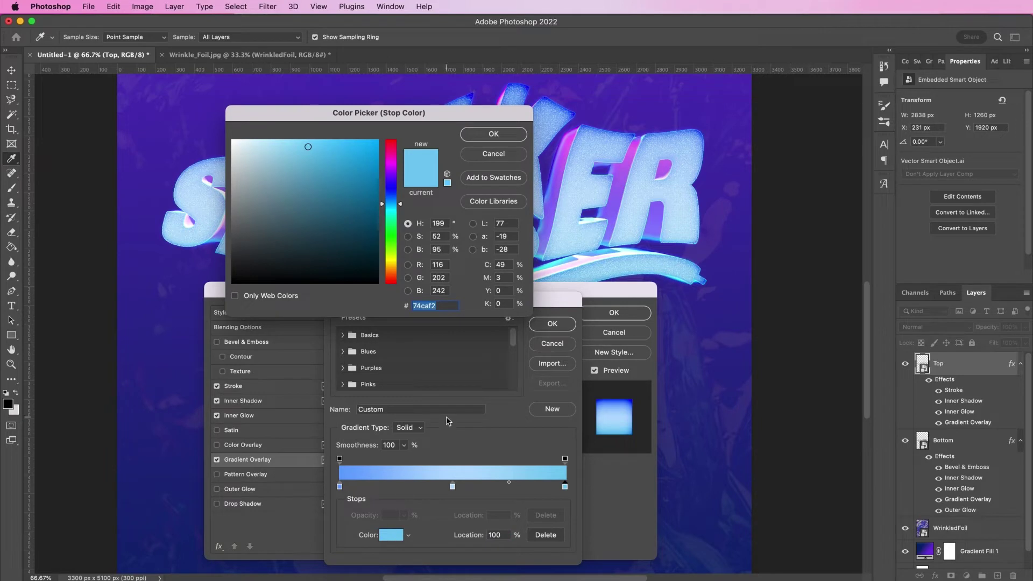
text(72)
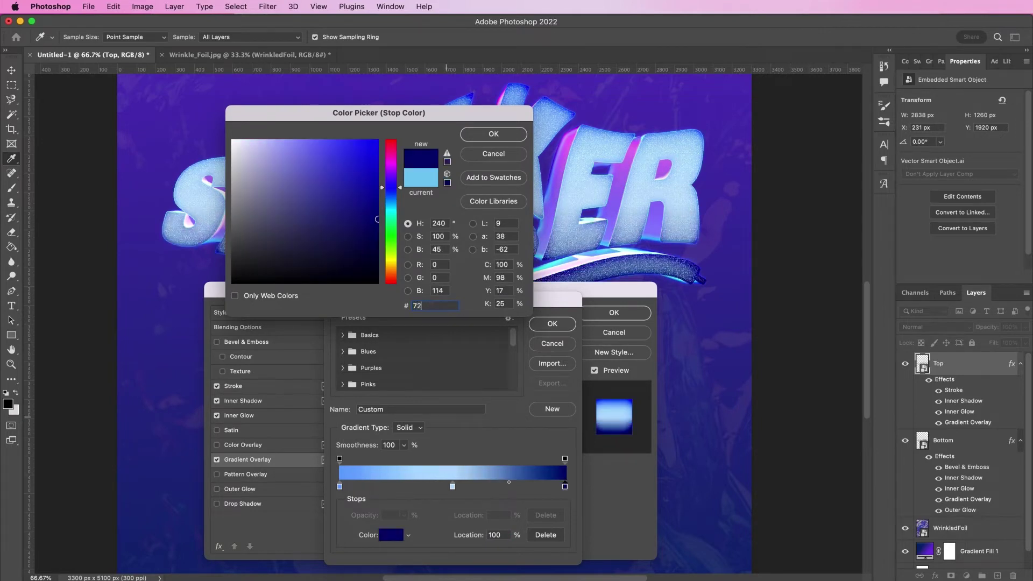
text(b1f5)
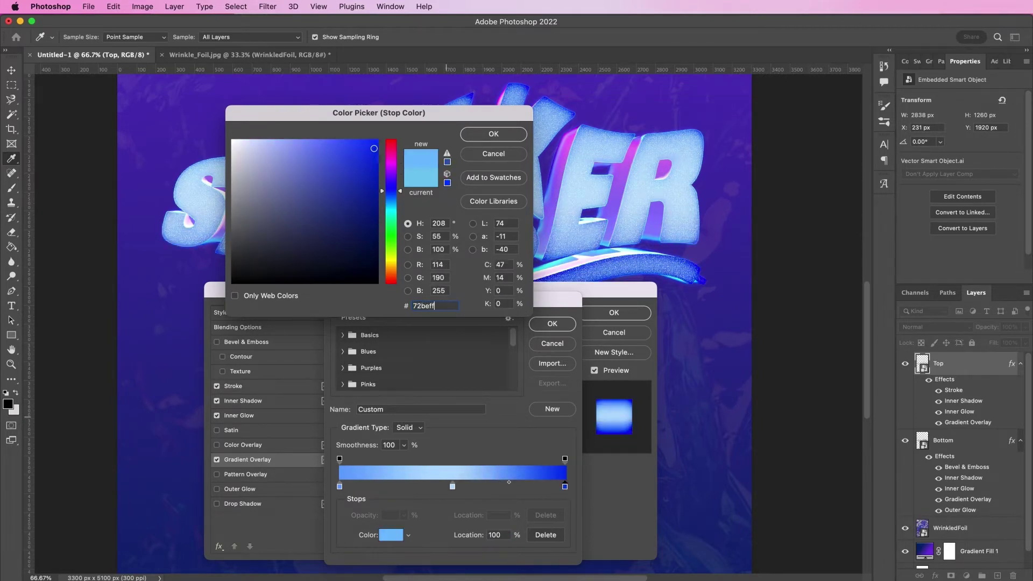
key(Return)
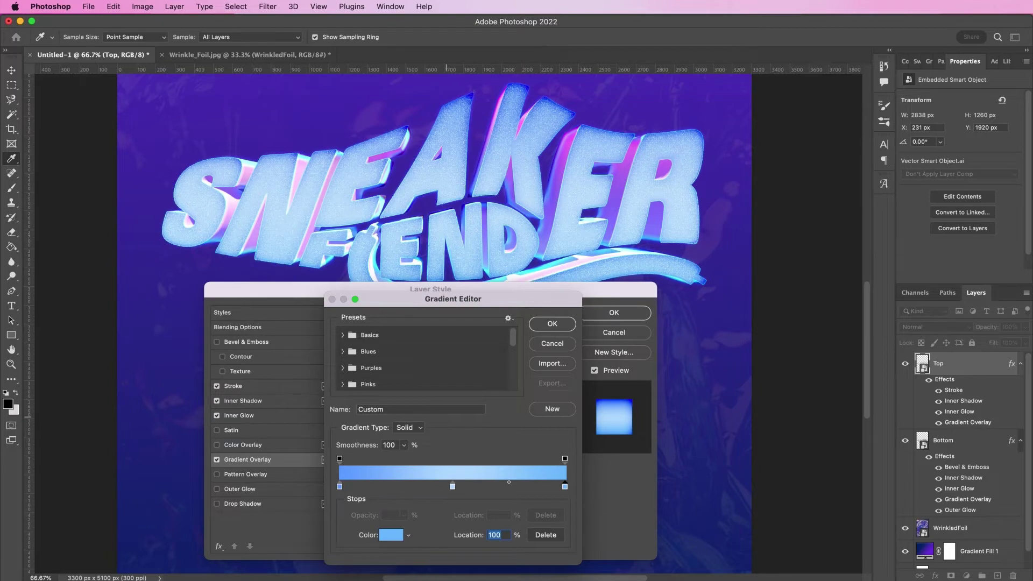
key(Return)
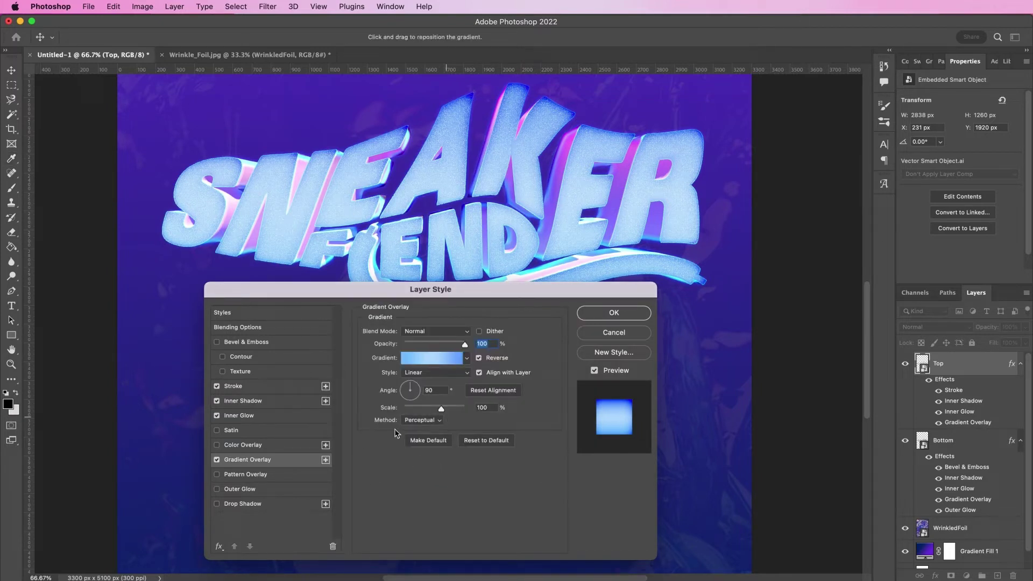
click(479, 358)
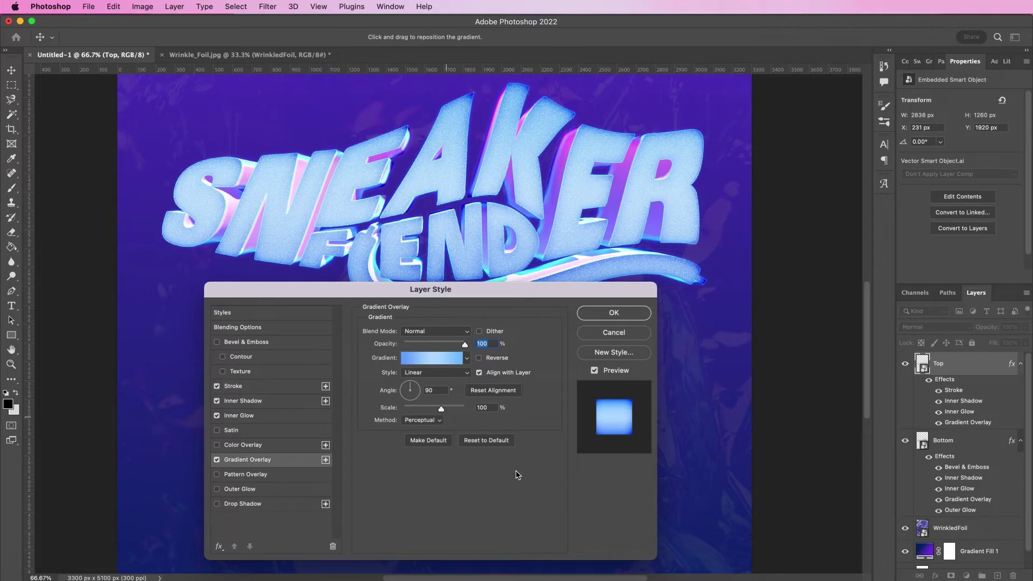
click(602, 315)
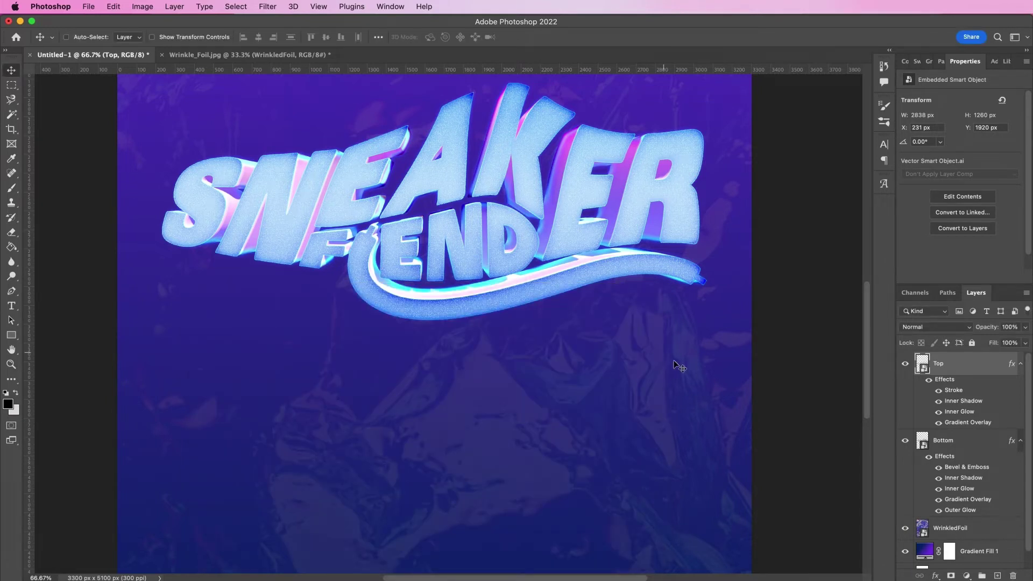
Zoom out and add a POP-UP SHOP text layer below the logo.
scroll(679, 366, up, 5)
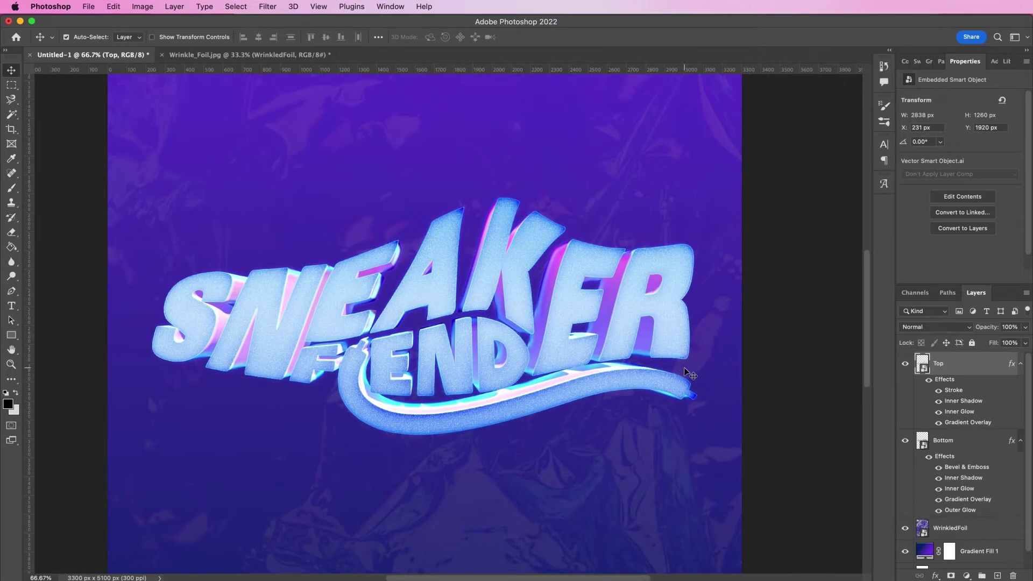
key(super+minus)
key(super+minus)
key(t)
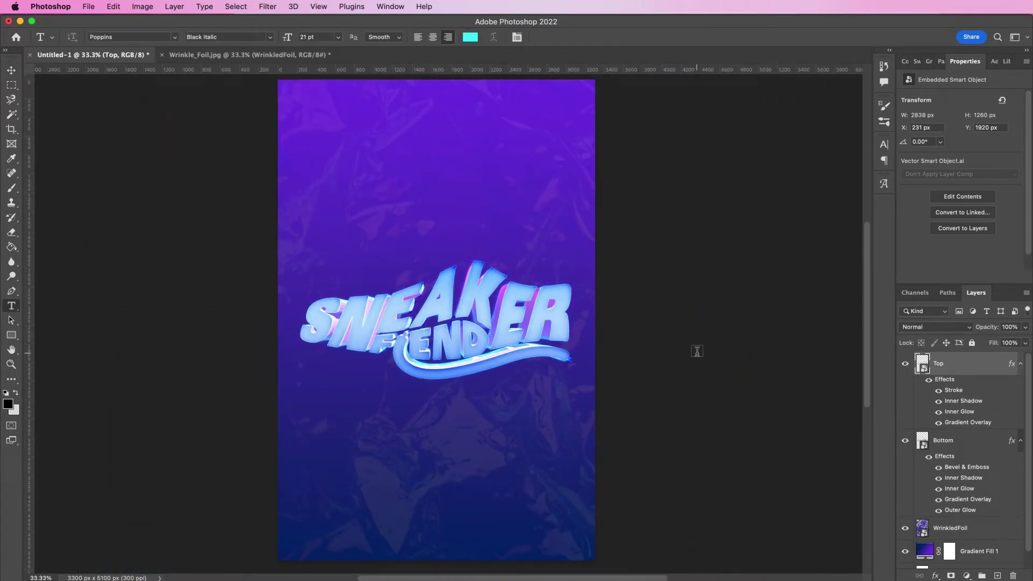
click(345, 426)
key(BackSpace)
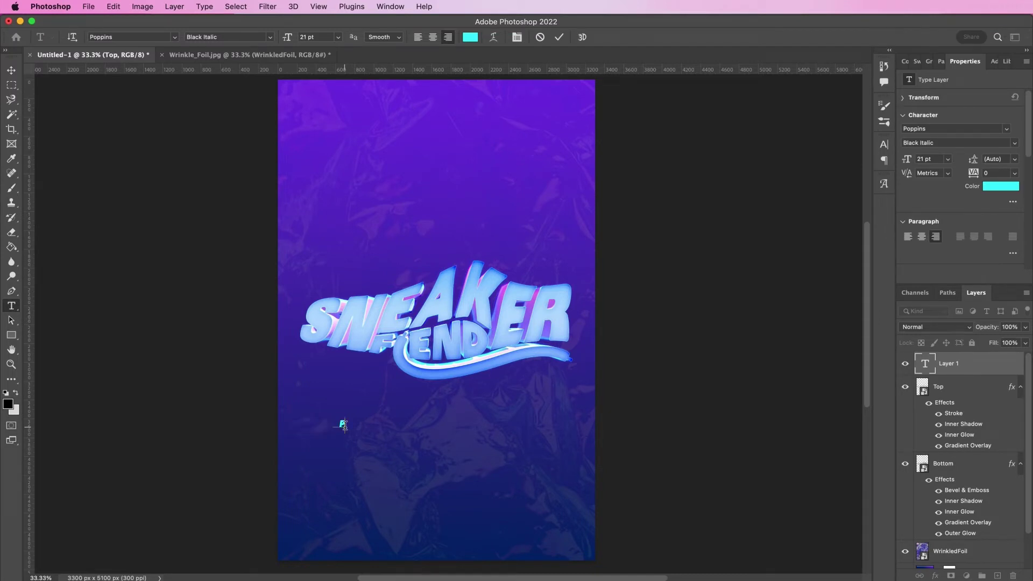
text(POP-UP SHOP)
Format the POP-UP SHOP text at 329 pt size, 422 pt leading and -30 tracking.
key(super+a)
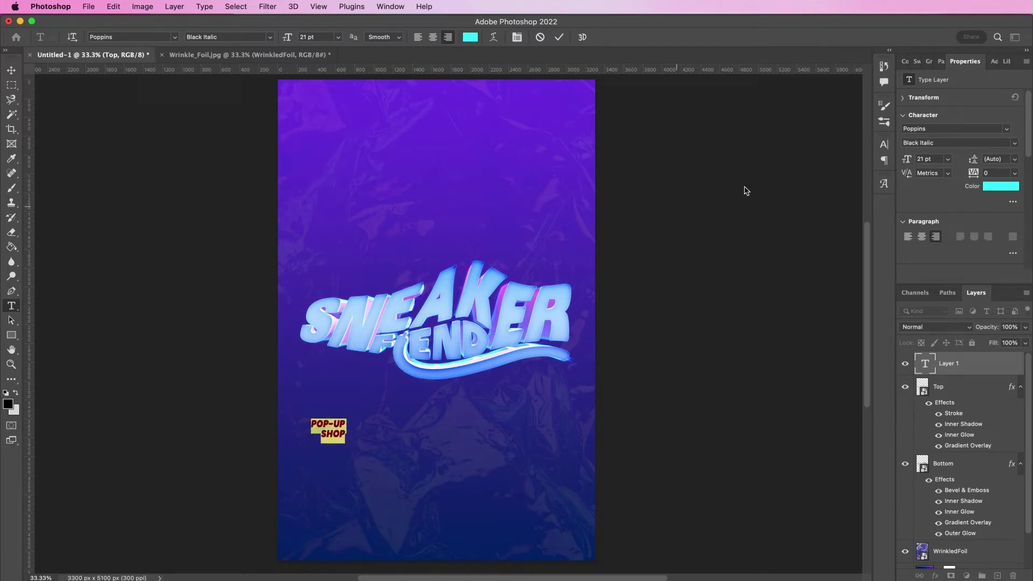
click(881, 146)
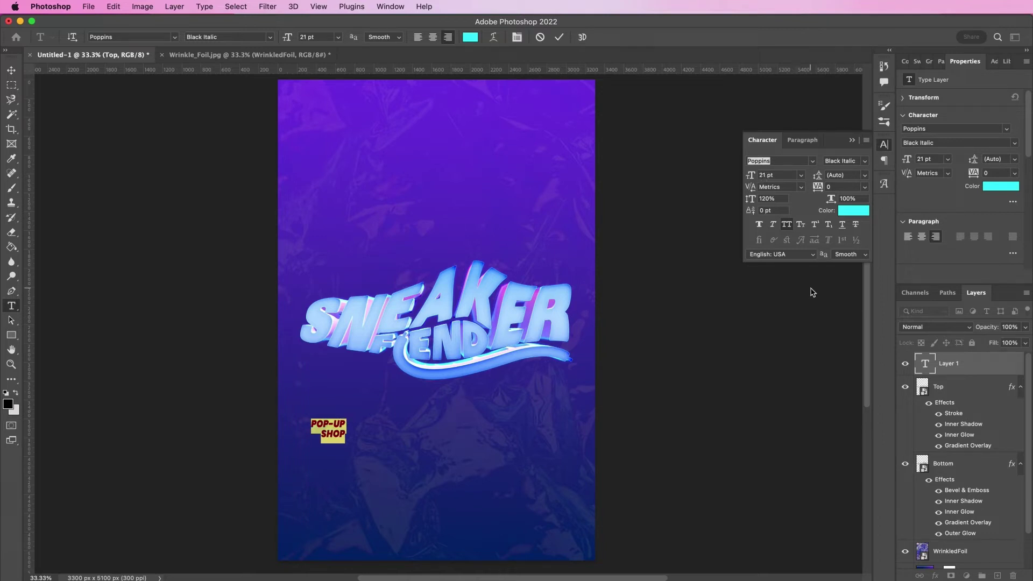
double_click(764, 174)
text(329)
key(Return)
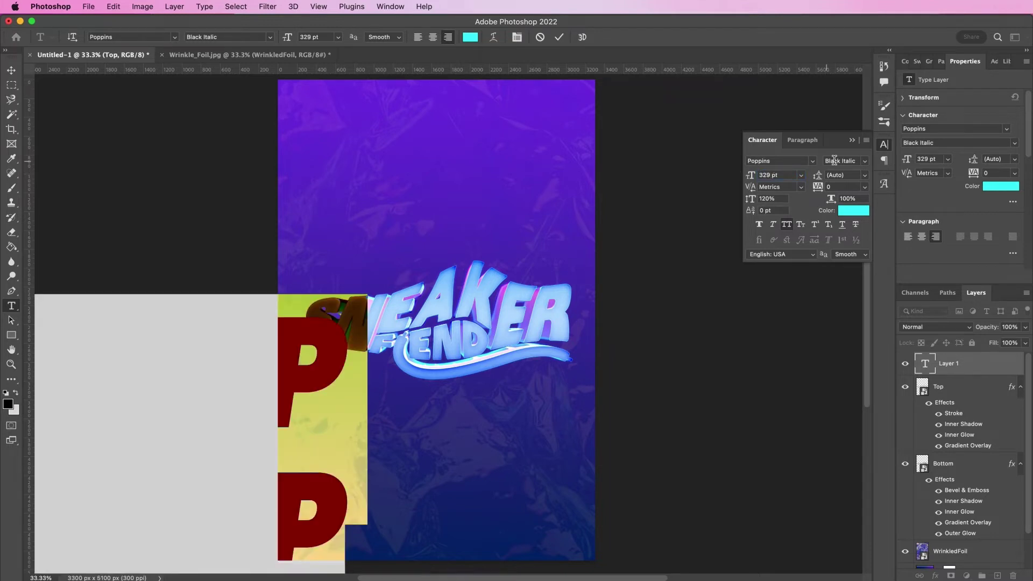
click(852, 174)
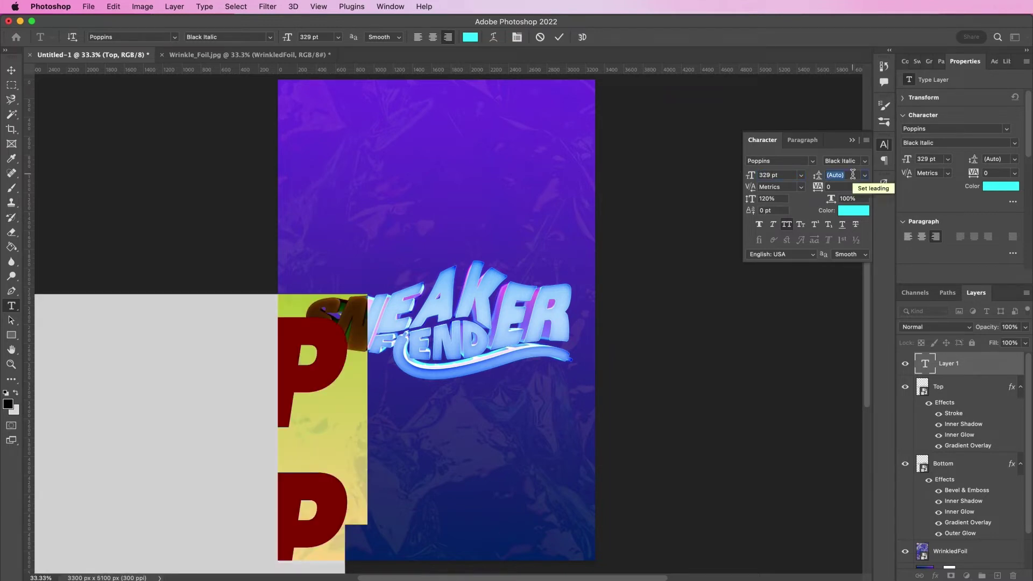
text(422)
key(Return)
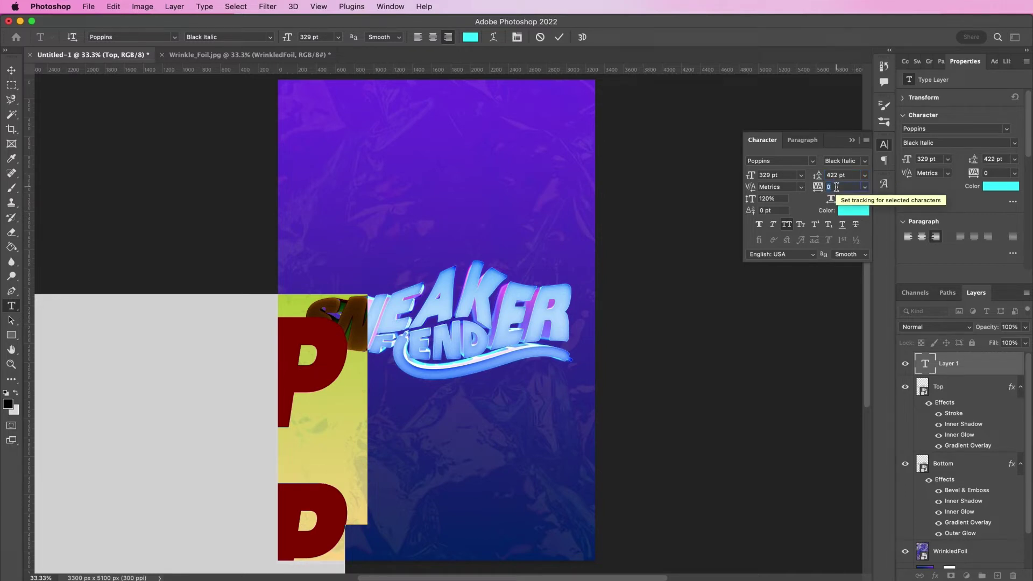
key(BackSpace)
key(Return)
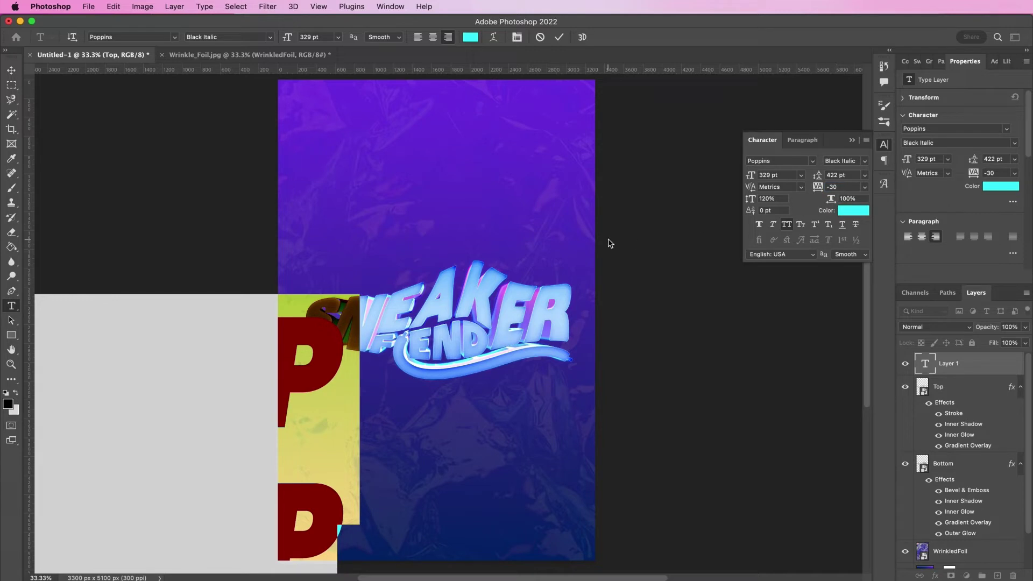
Color the POP-UP SHOP text dark blue 014584 and move it up around the logo.
click(857, 211)
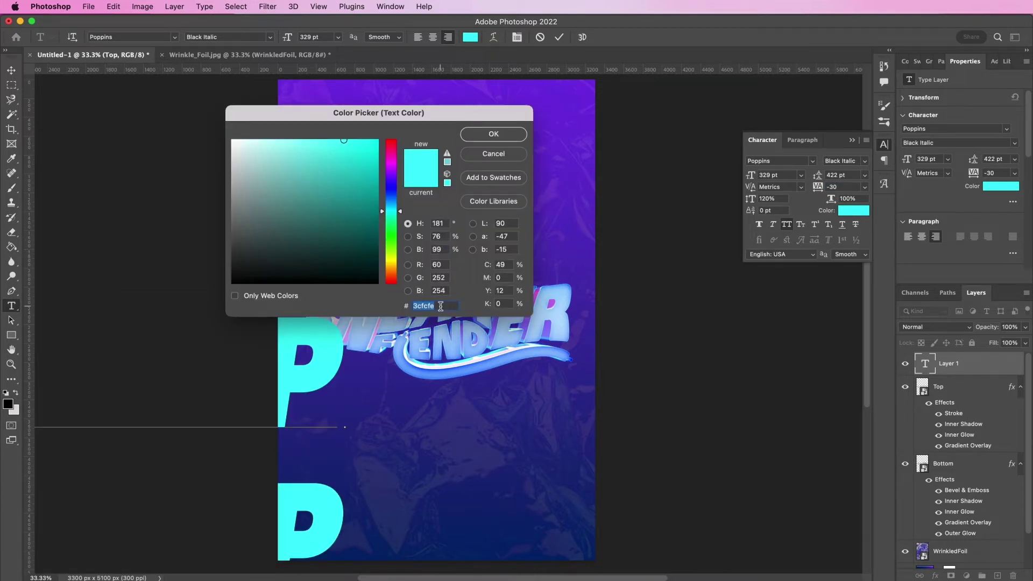
text(0145)
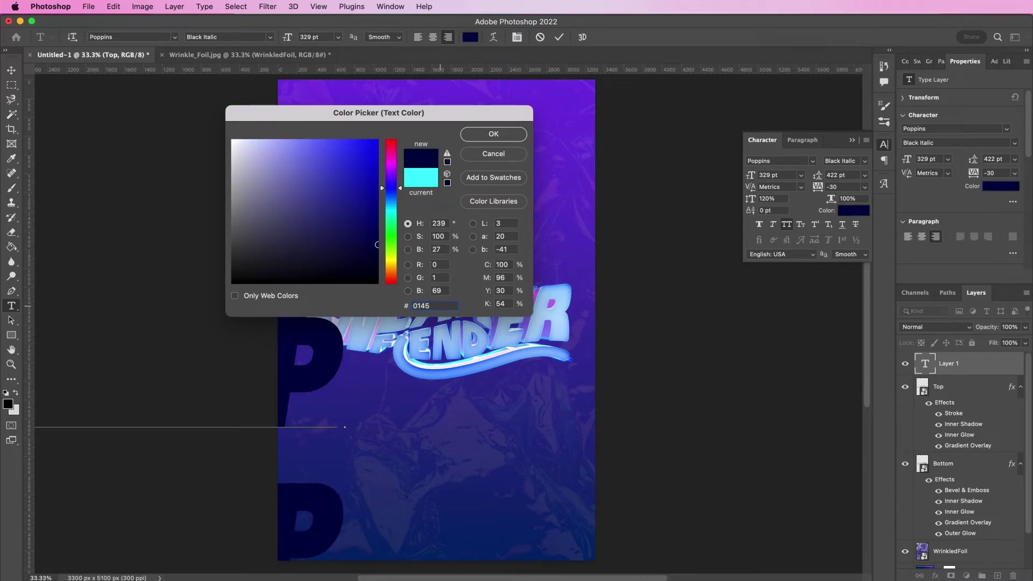
text(84)
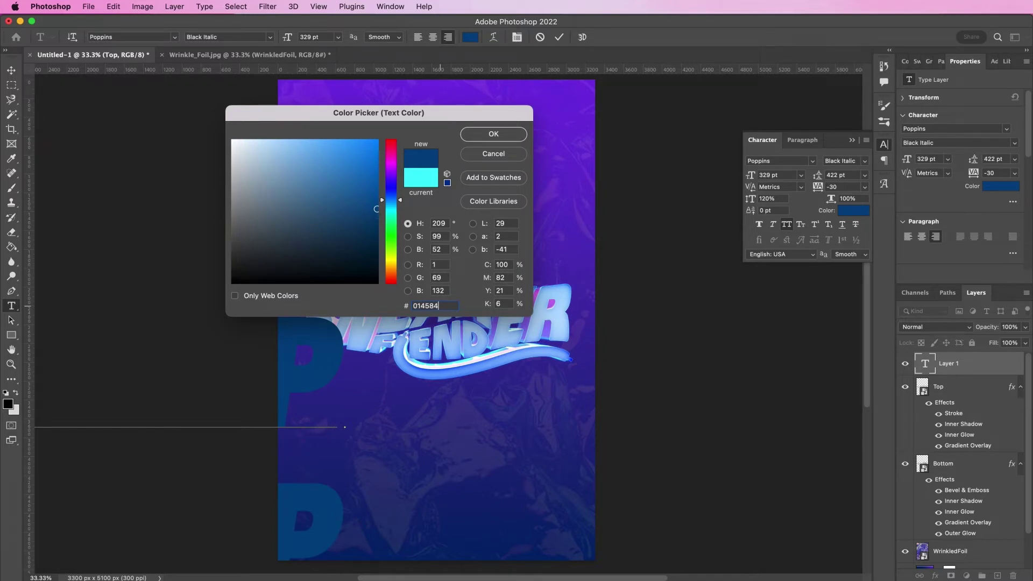
key(Return)
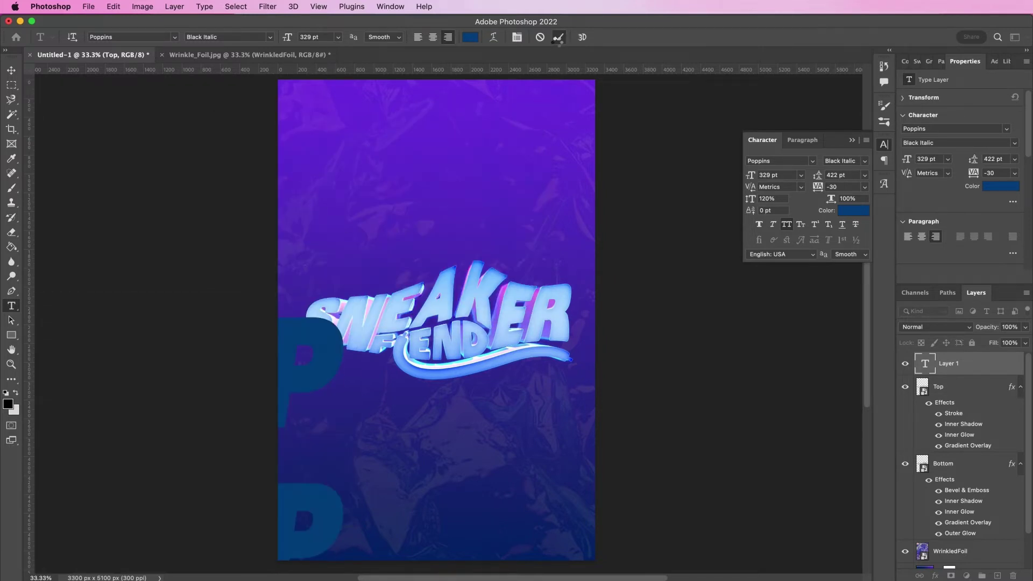
click(559, 37)
key(v)
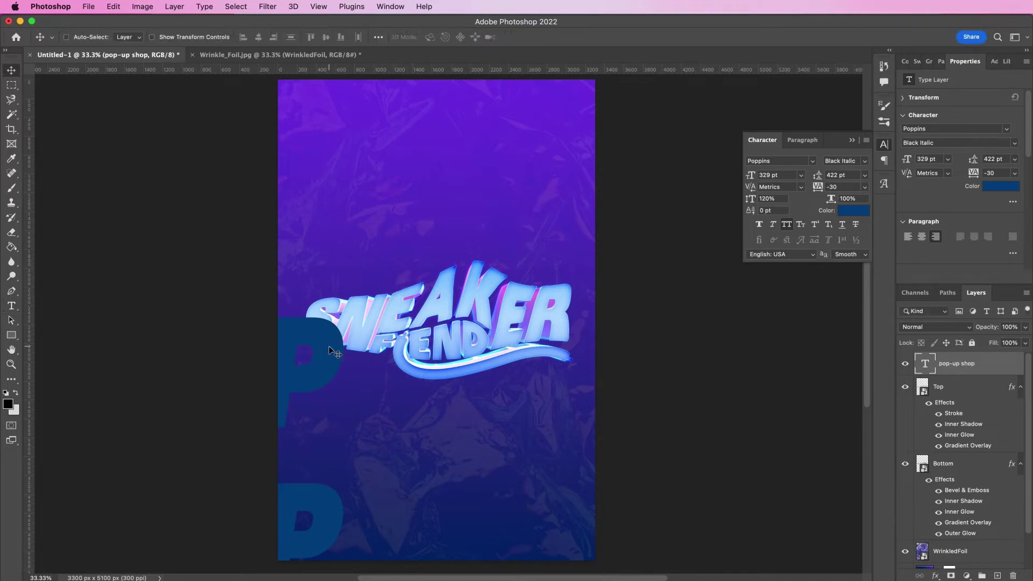
drag(328, 346, 641, 208)
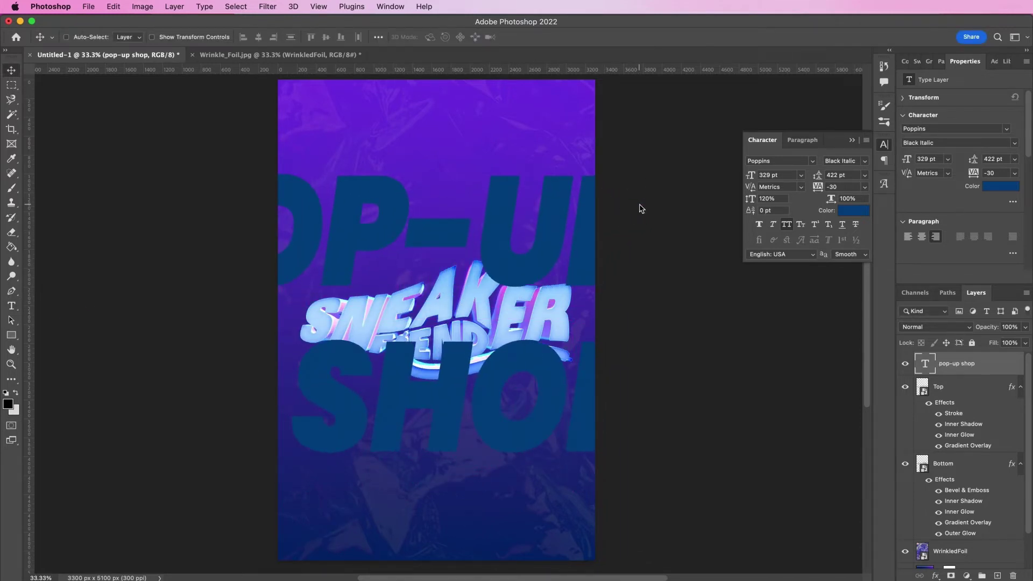
Switch the font to Kenyan Coffee Bold, apply Faux Italic, and drag the layer below Bottom.
click(752, 161)
text(kenyan)
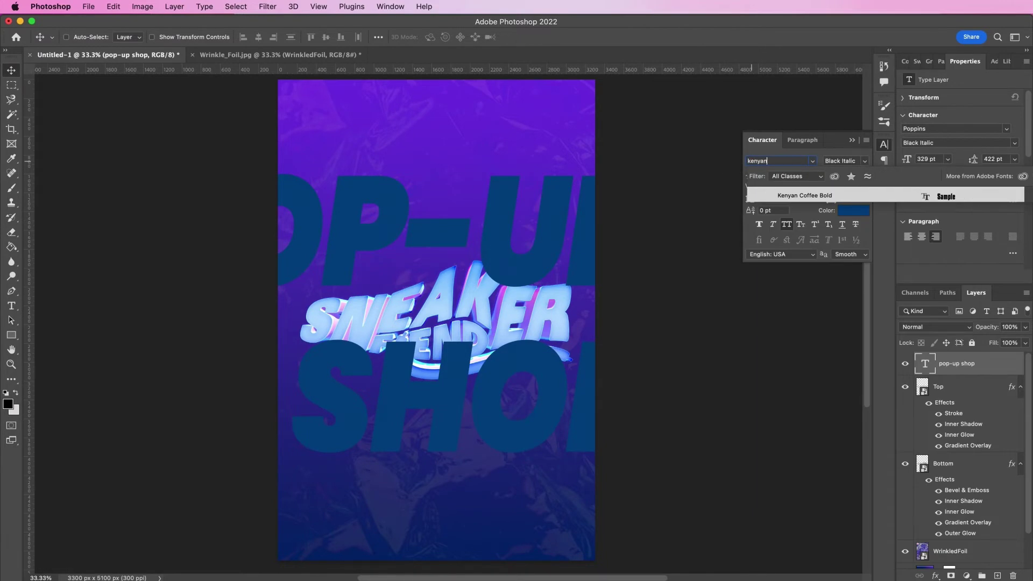
key(Return)
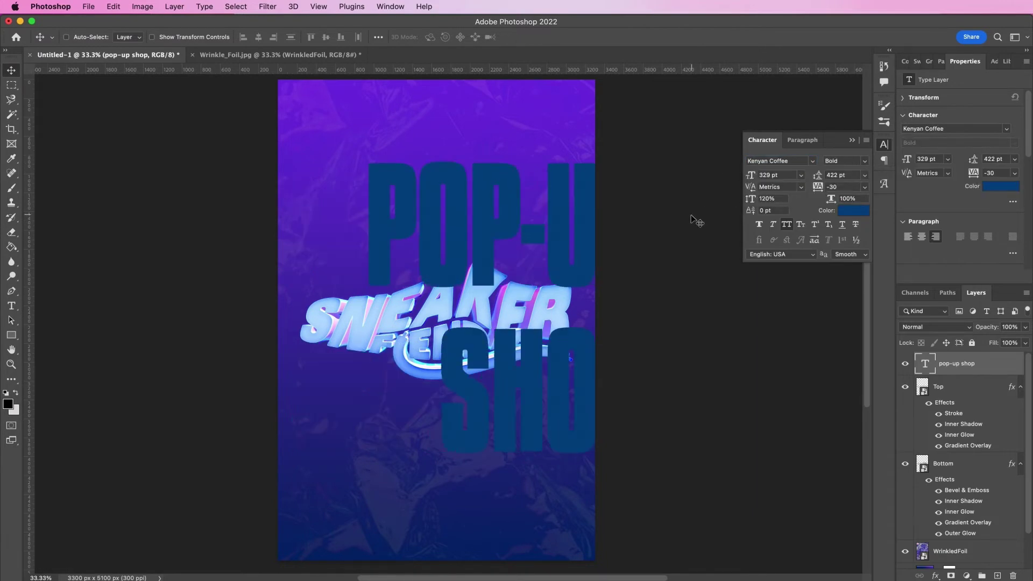
drag(511, 250, 489, 264)
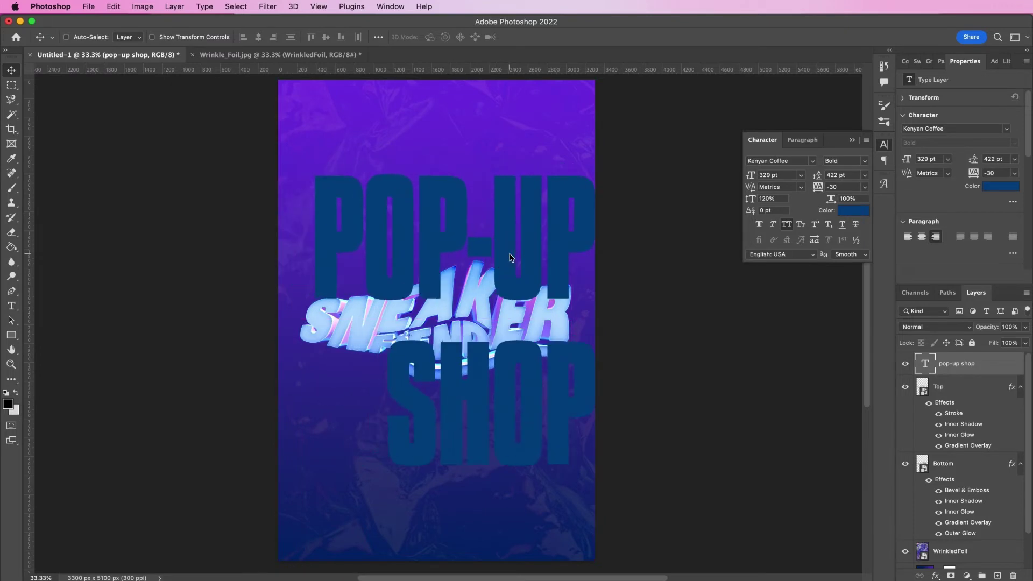
click(771, 225)
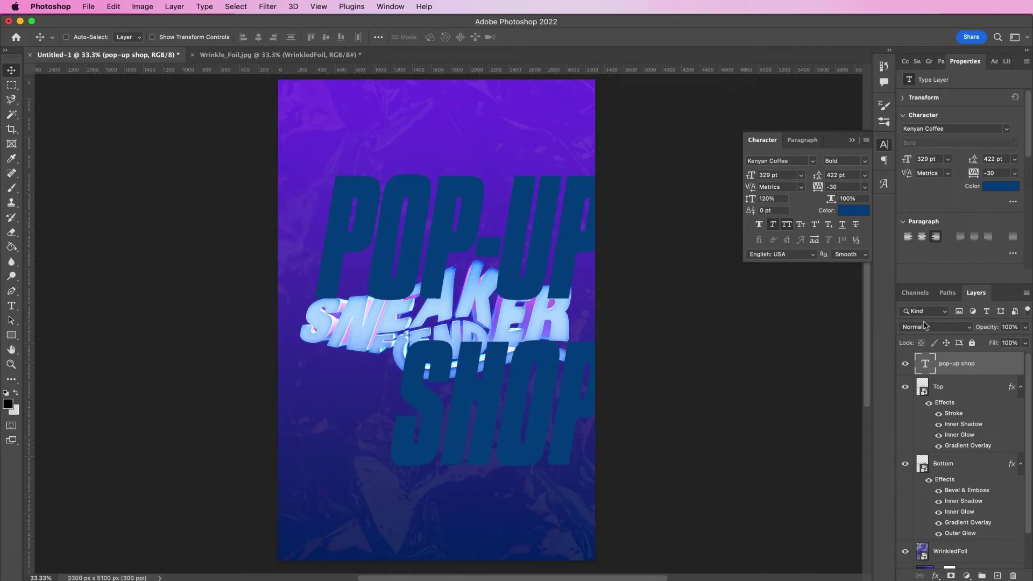
click(947, 368)
drag(947, 368, 947, 519)
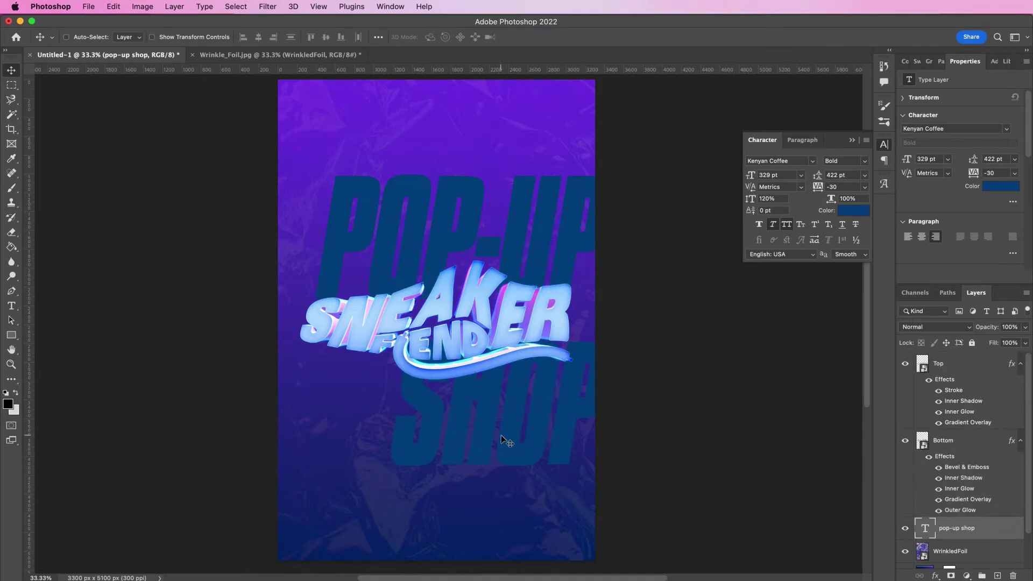
Nudge the text left, blend it in Color Burn at 60% opacity, and bring up Open.
drag(501, 435, 478, 435)
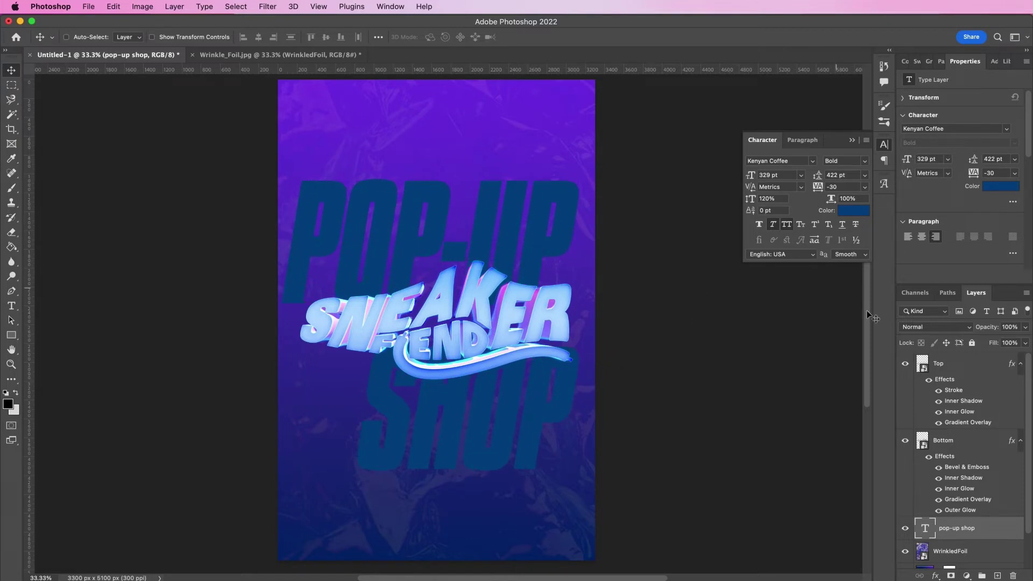
click(922, 327)
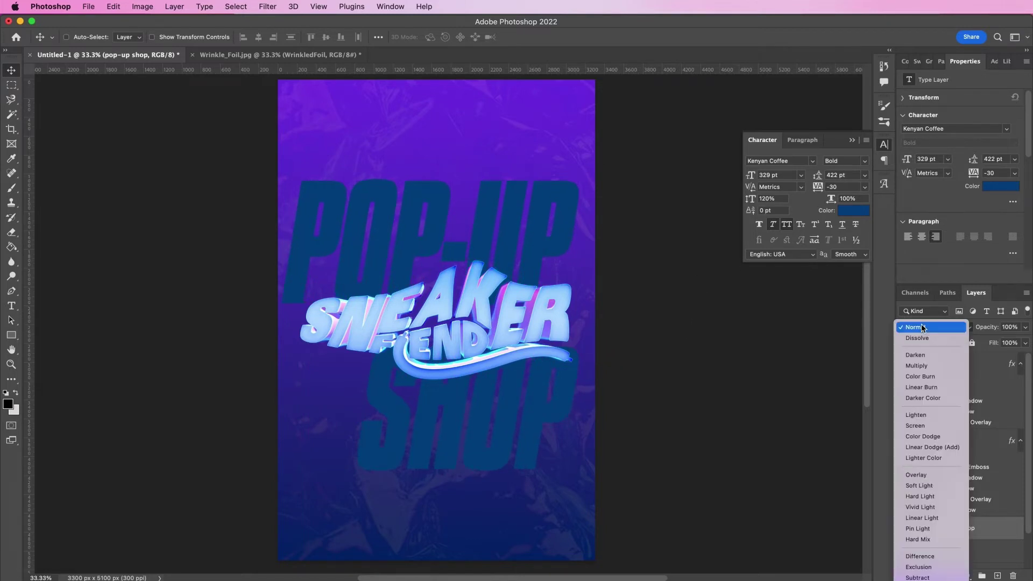
click(918, 376)
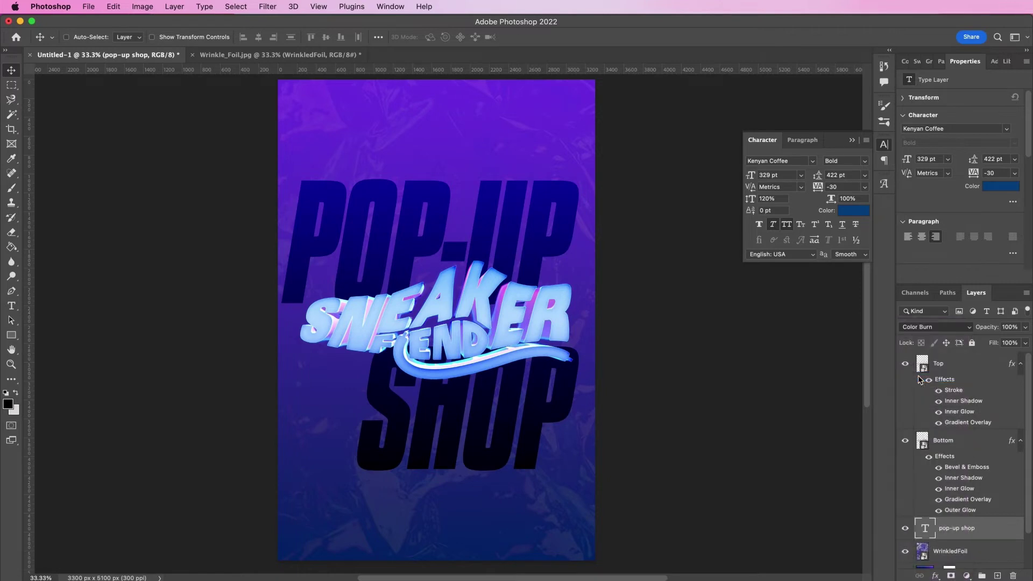
click(1011, 327)
text(60)
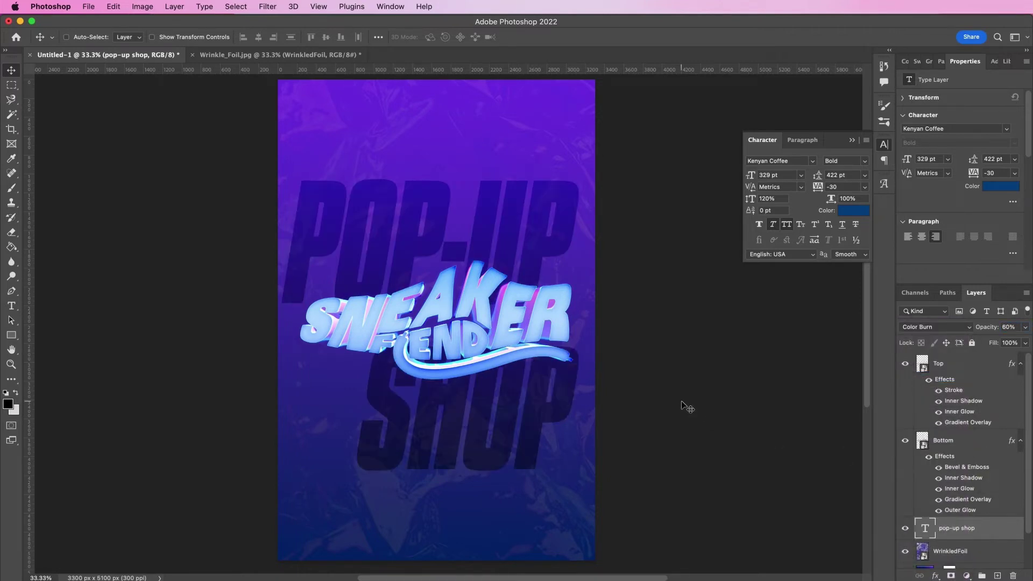
key(super+o)
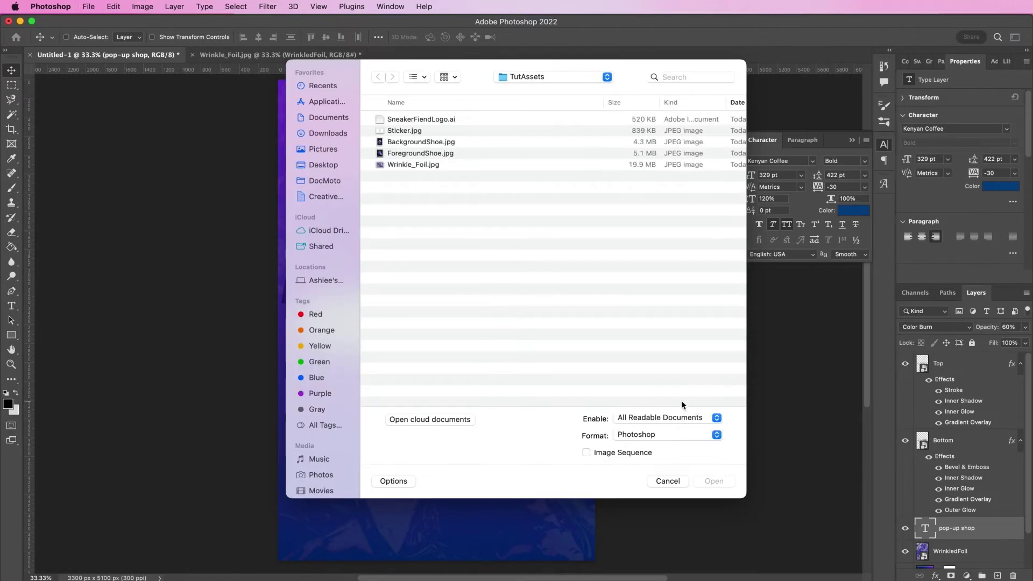
Open ForegroundShoe.jpg, convert its Background to a layer named F_Shoe, and run Select > Subject.
double_click(398, 154)
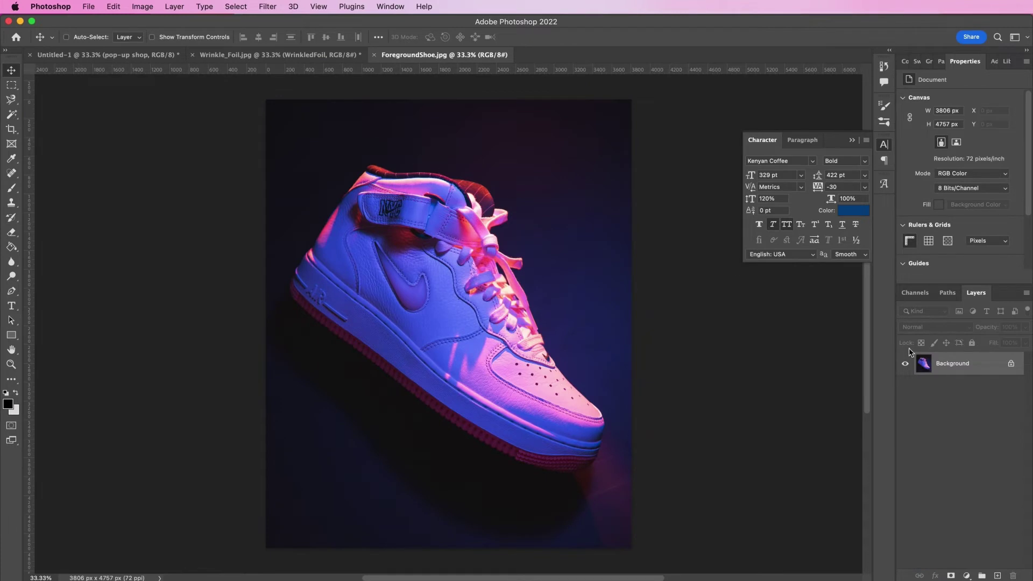
double_click(941, 366)
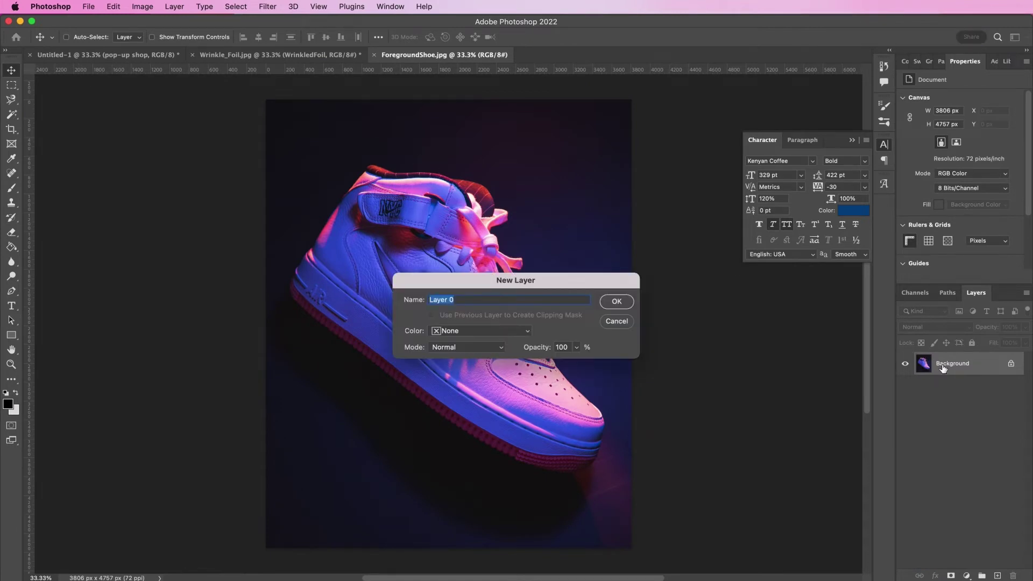
text(F_Shoe)
key(Return)
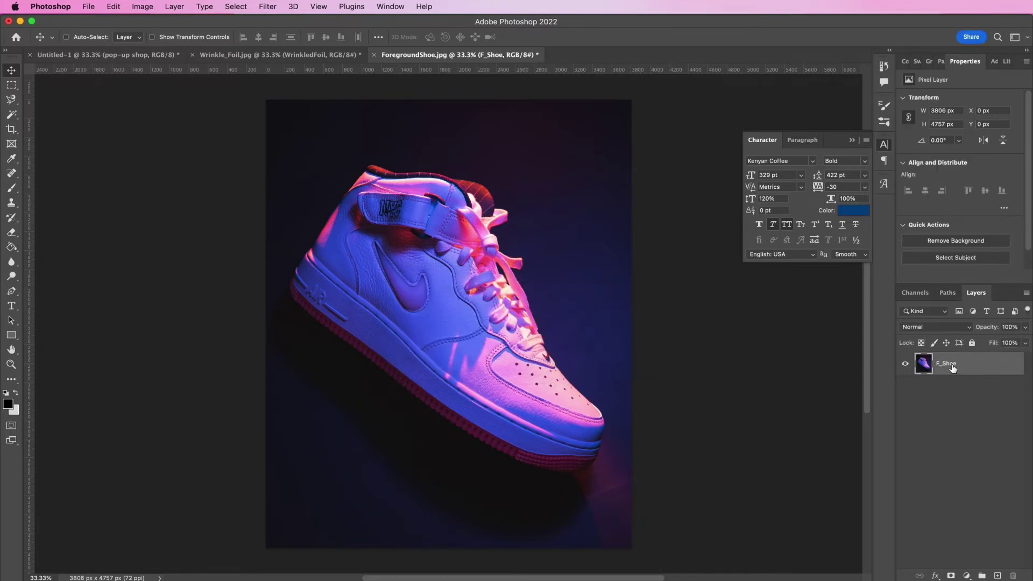
right_click(953, 368)
click(741, 246)
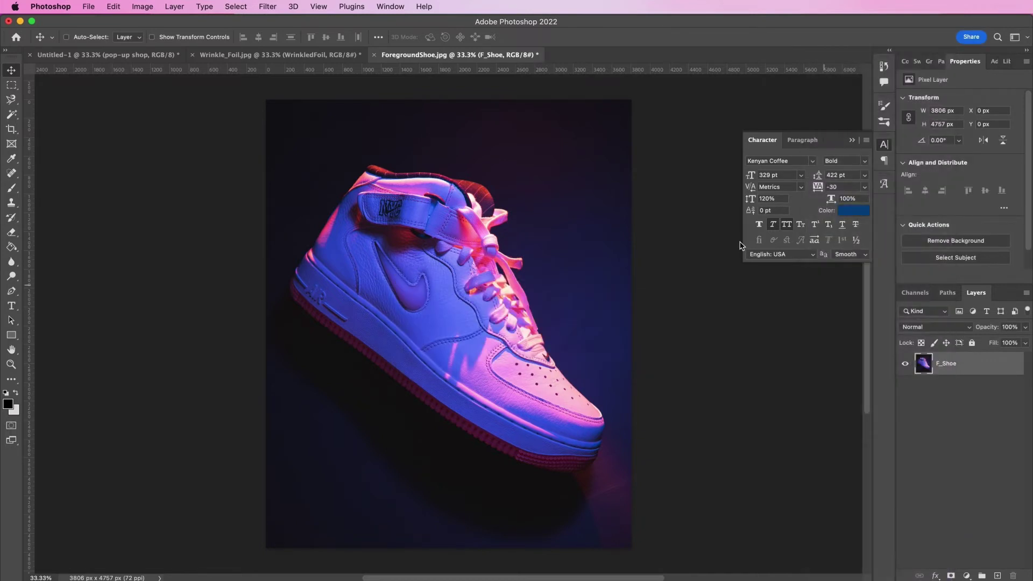
click(246, 6)
click(272, 131)
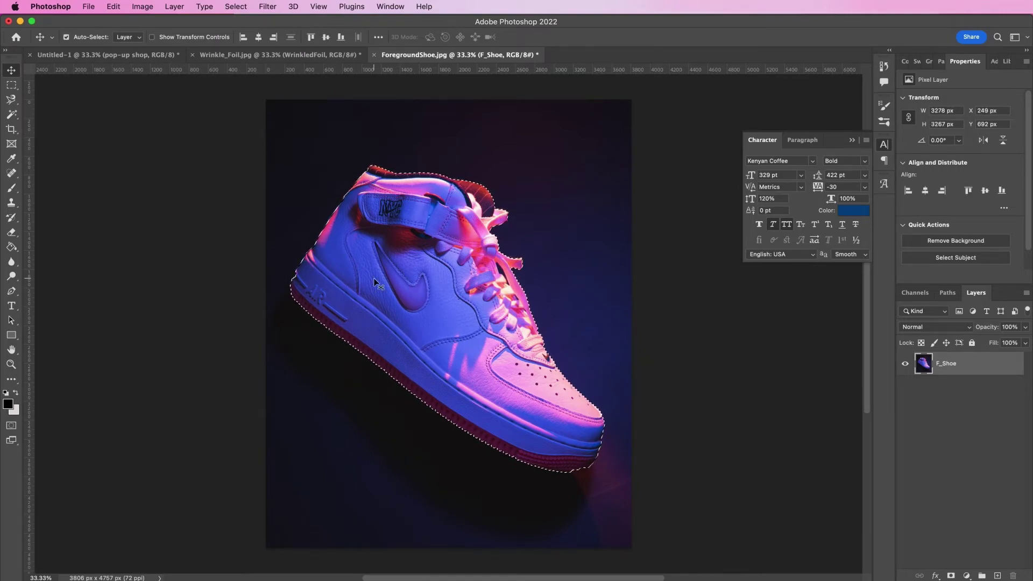
Trace a closed Pen path along the shoe's sole and around the toe.
key(super+equal)
key(super+equal)
key(super+equal)
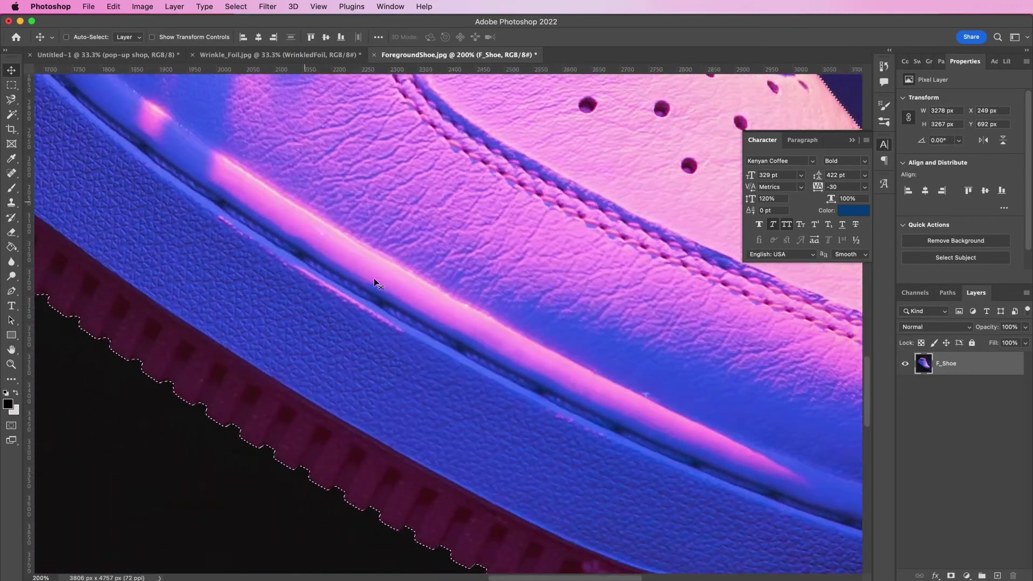
scroll(375, 283, right, 5)
key(p)
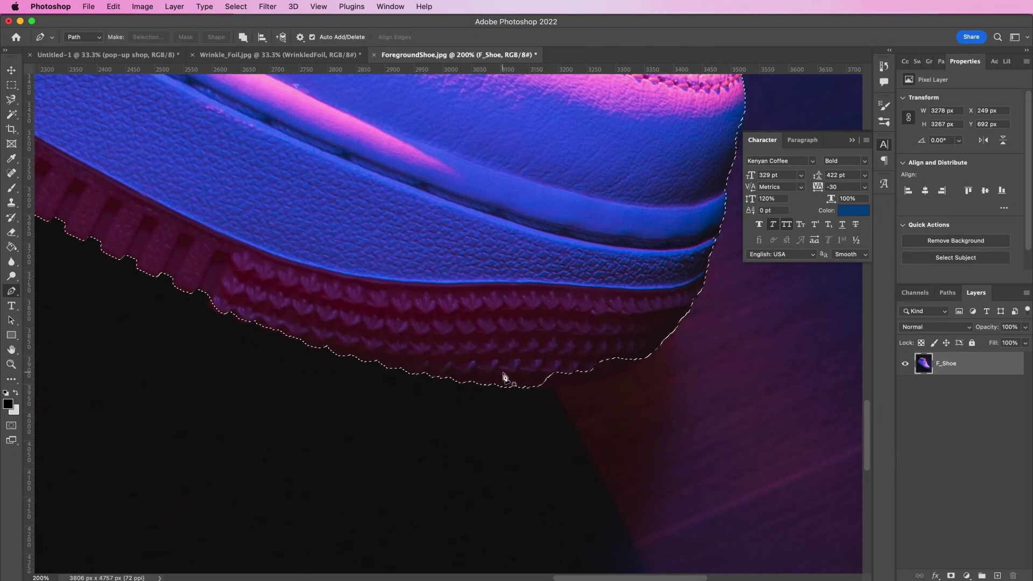
click(503, 376)
click(527, 387)
drag(593, 381, 621, 373)
drag(668, 336, 691, 309)
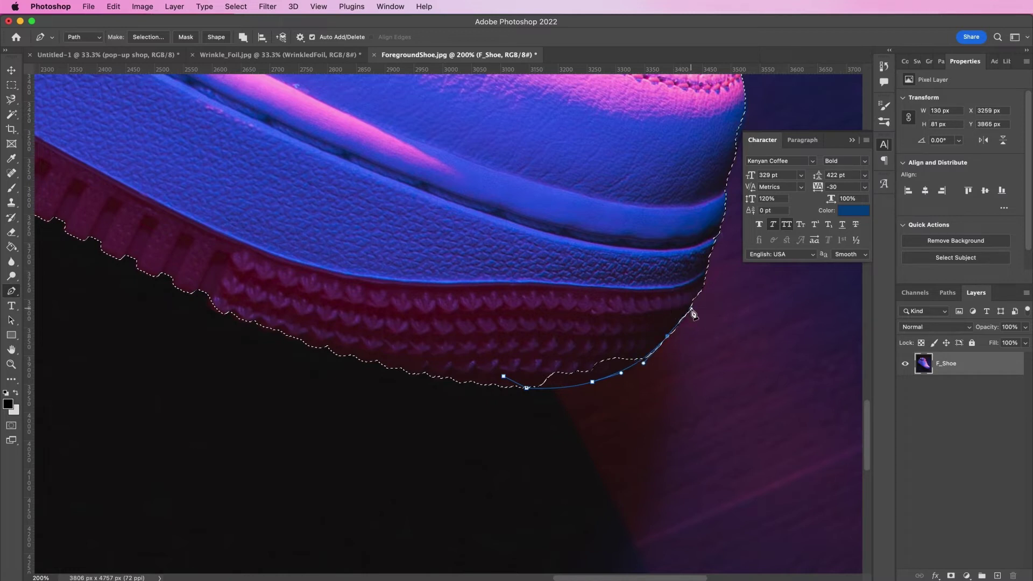
scroll(693, 309, right, 4)
scroll(693, 309, up, 4)
drag(610, 333, 628, 261)
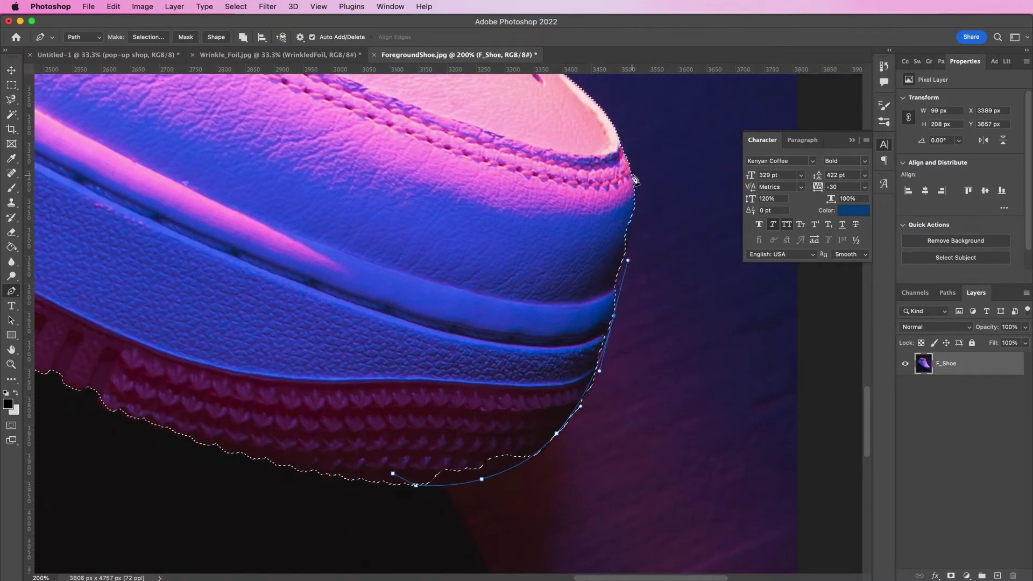
drag(633, 175, 625, 143)
click(414, 292)
click(320, 412)
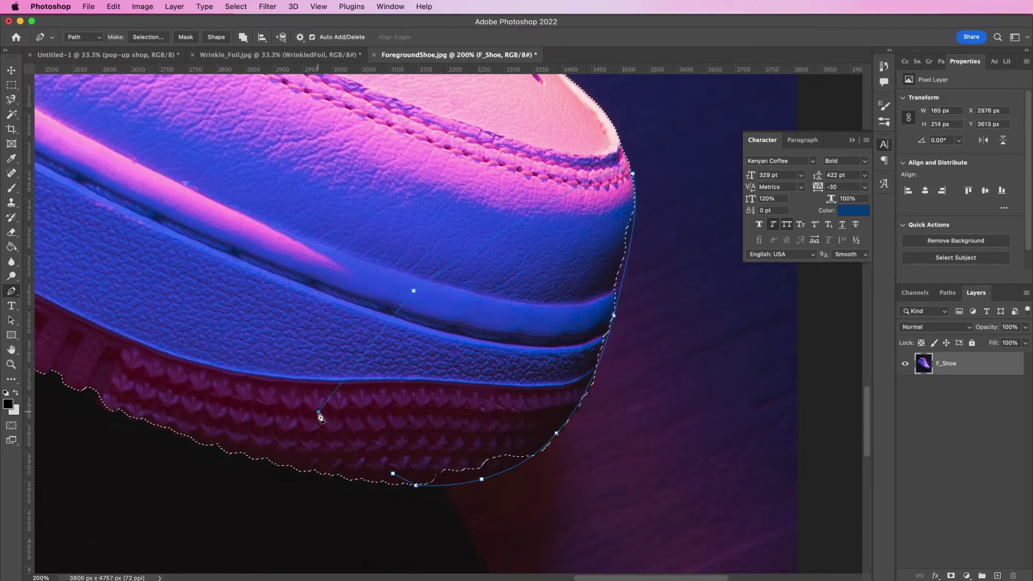
click(393, 474)
Add the sole-and-toe path area to the shoe selection.
click(148, 37)
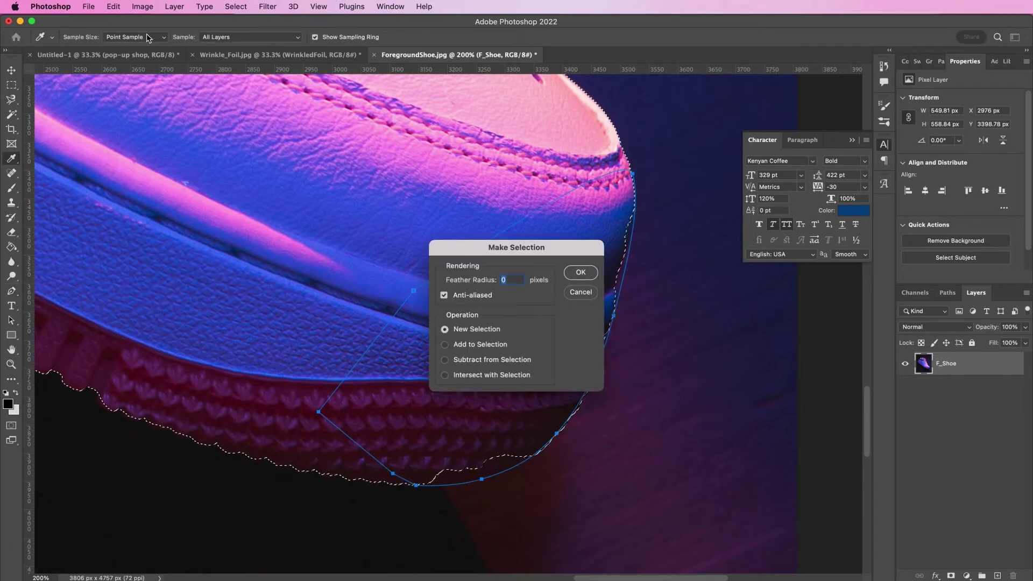
text(1)
click(456, 349)
key(Return)
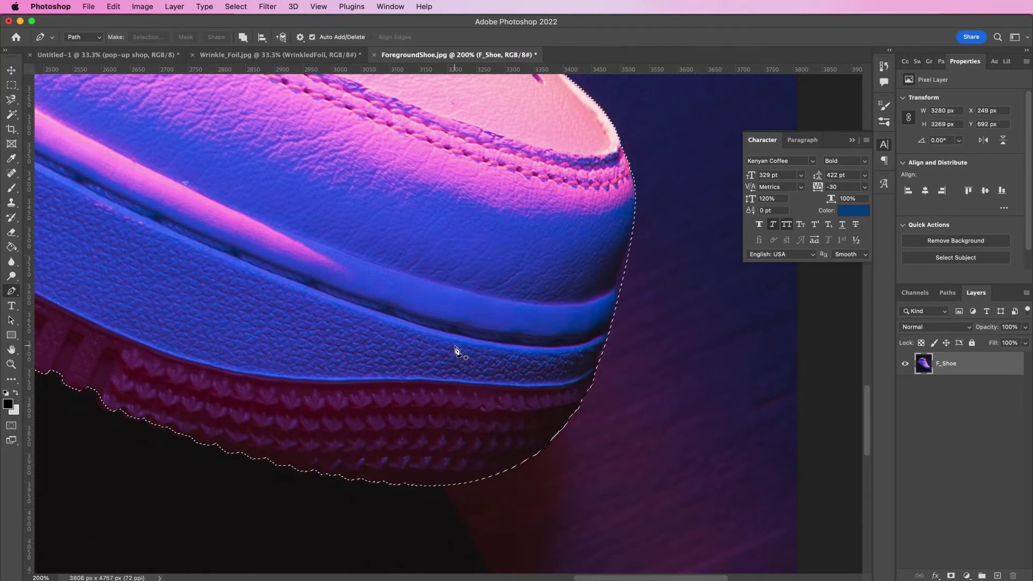
Trace the heel edge with the Pen and add it to the selection.
scroll(455, 350, up, 5)
scroll(455, 351, left, 15)
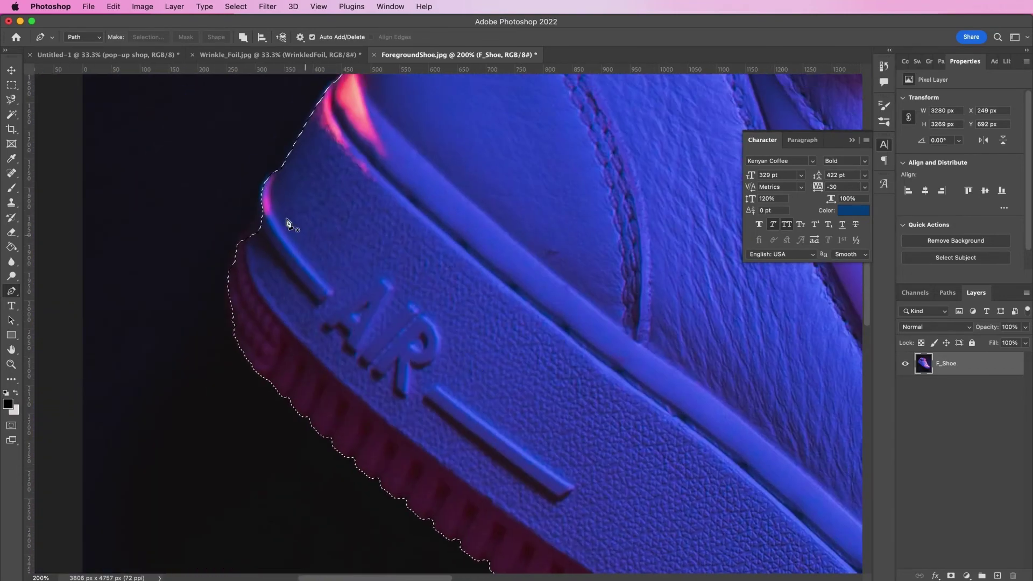
click(282, 179)
click(262, 190)
click(255, 213)
click(229, 265)
click(244, 352)
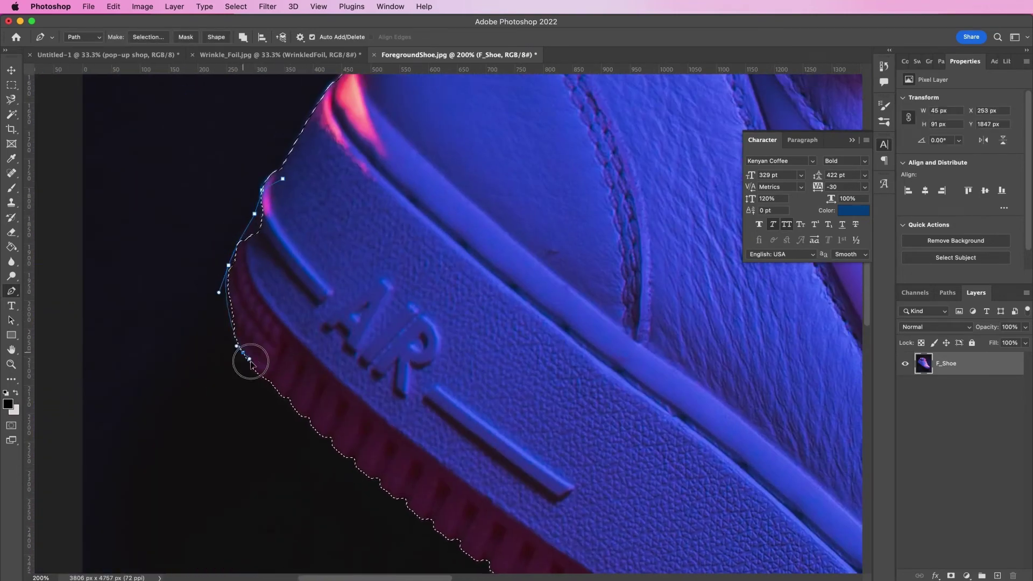
click(148, 36)
key(Return)
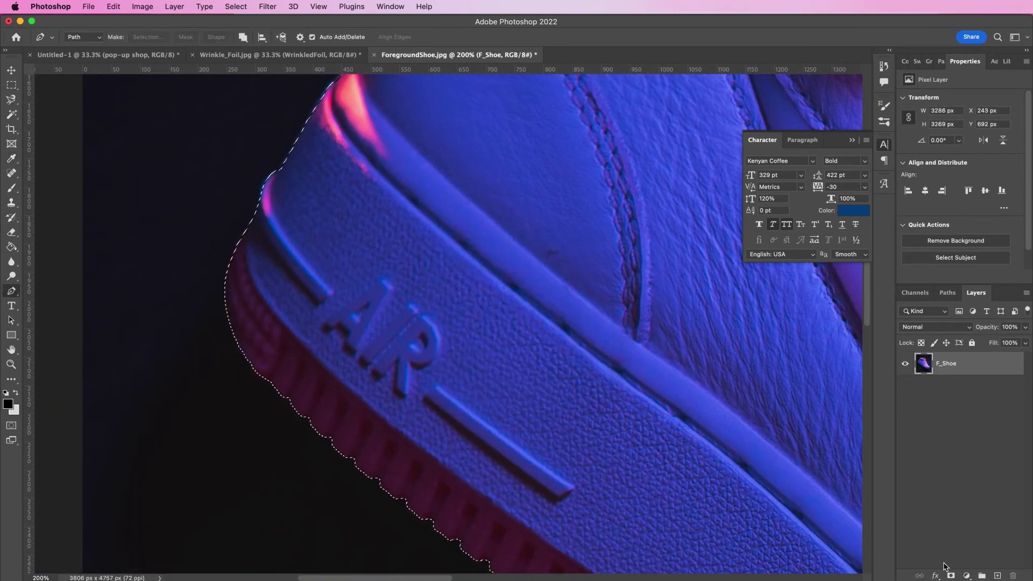
Add a layer mask to F_Shoe, cutting the sneaker out of its backdrop.
click(951, 577)
key(super+minus)
key(super+minus)
key(super+minus)
key(super+minus)
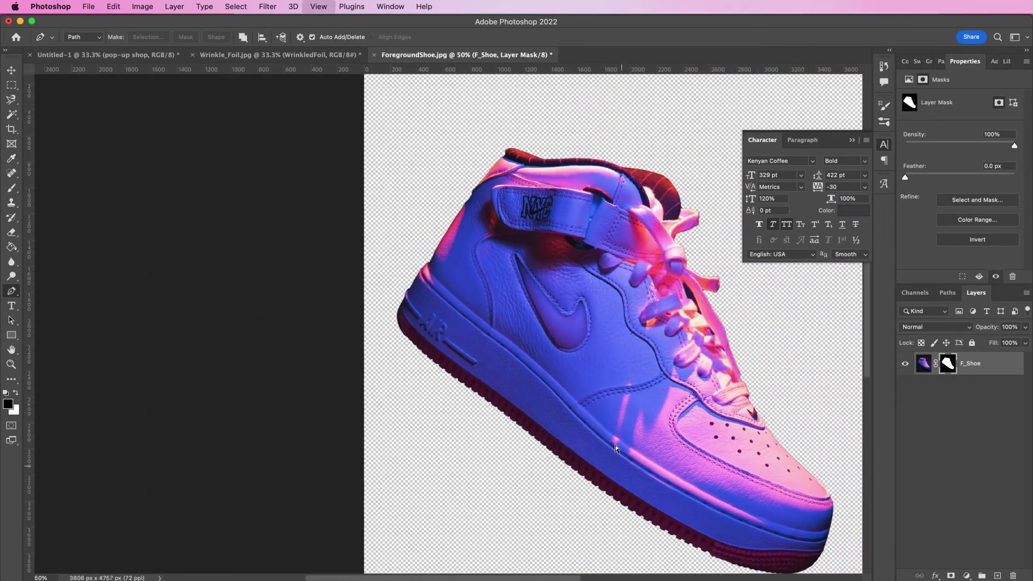
scroll(615, 444, right, 5)
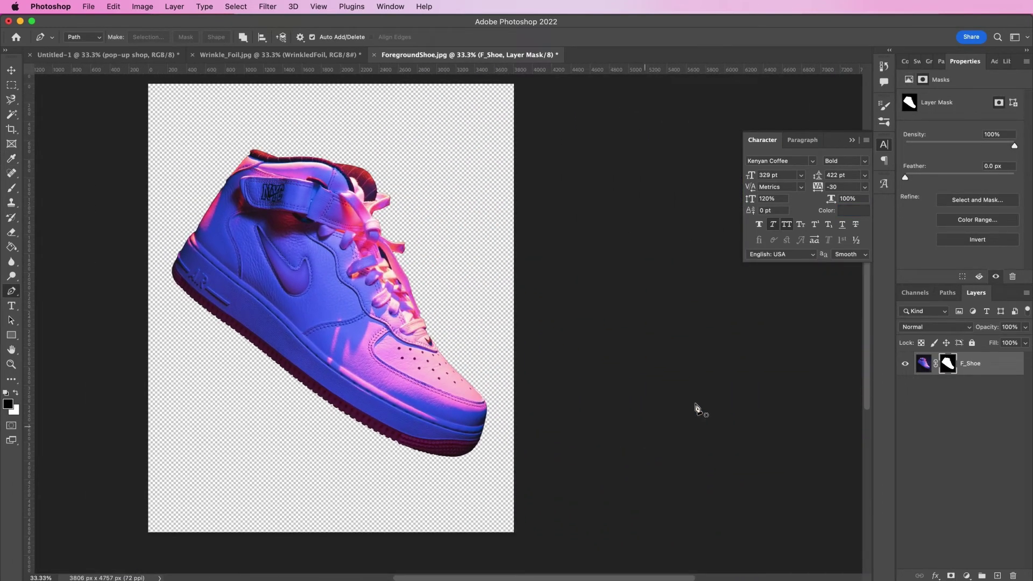
Convert F_Shoe to a smart object and move it into the poster's top layer.
right_click(1003, 363)
click(907, 240)
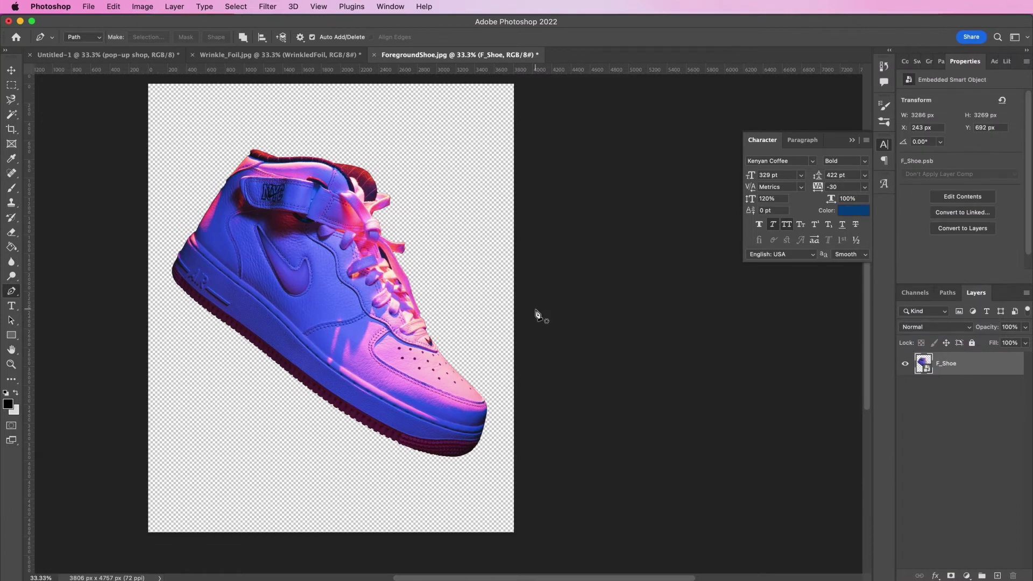
key(v)
drag(272, 172, 399, 350)
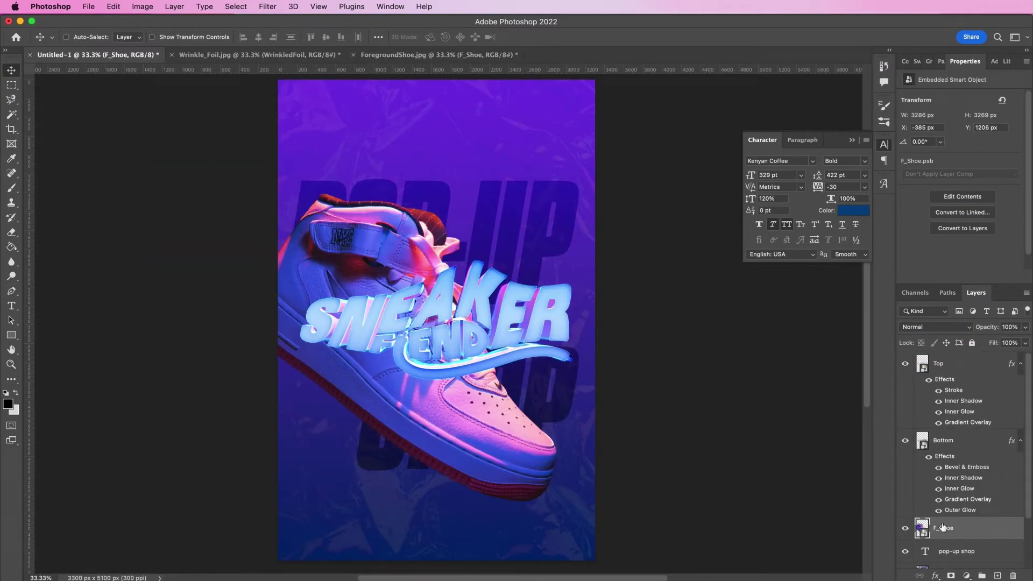
drag(979, 531, 975, 358)
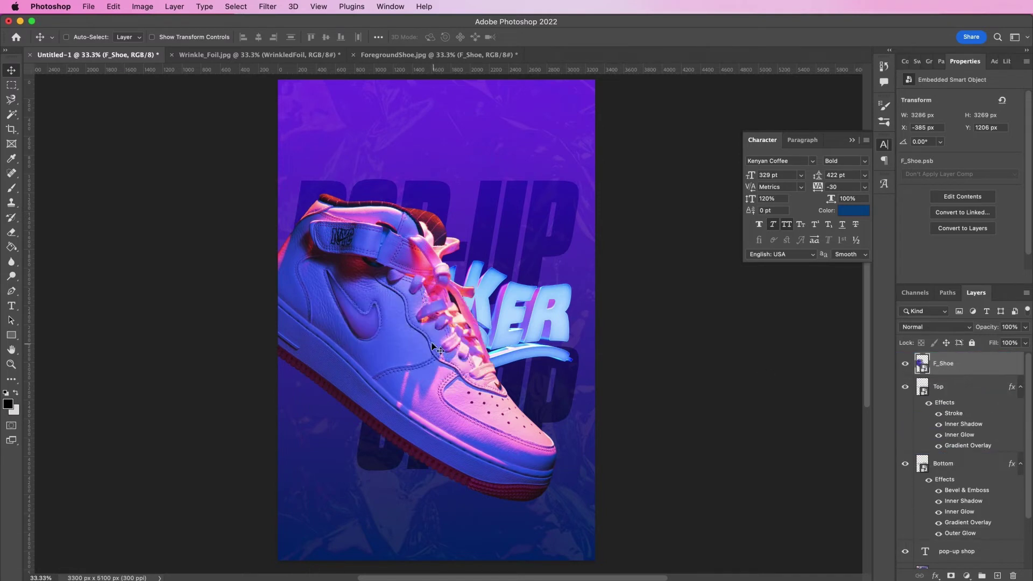
Position the shoe at the lower left and scale it to about 2929 × 2912 px.
drag(417, 360, 306, 443)
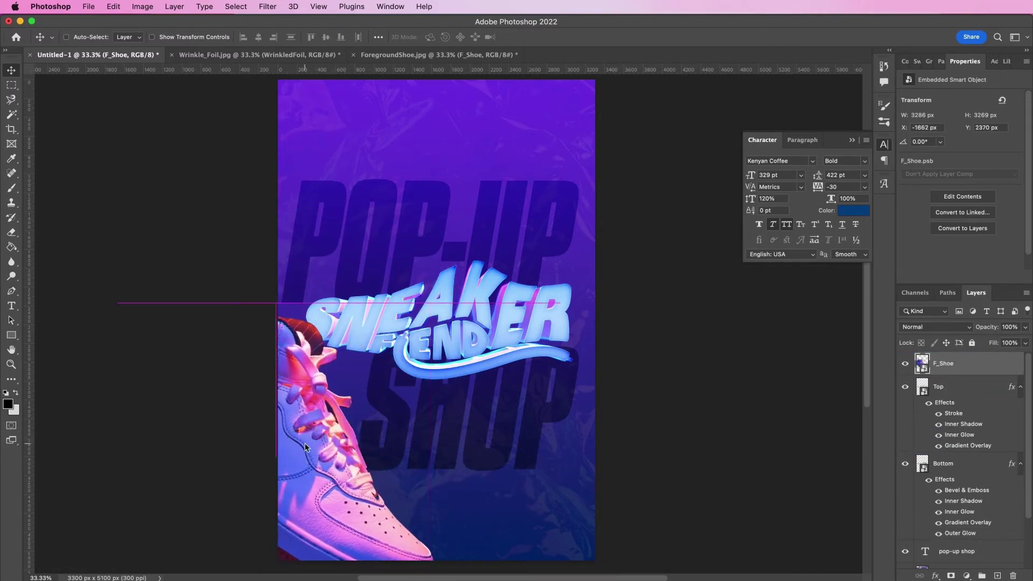
key(super+t)
scroll(303, 457, down, 3)
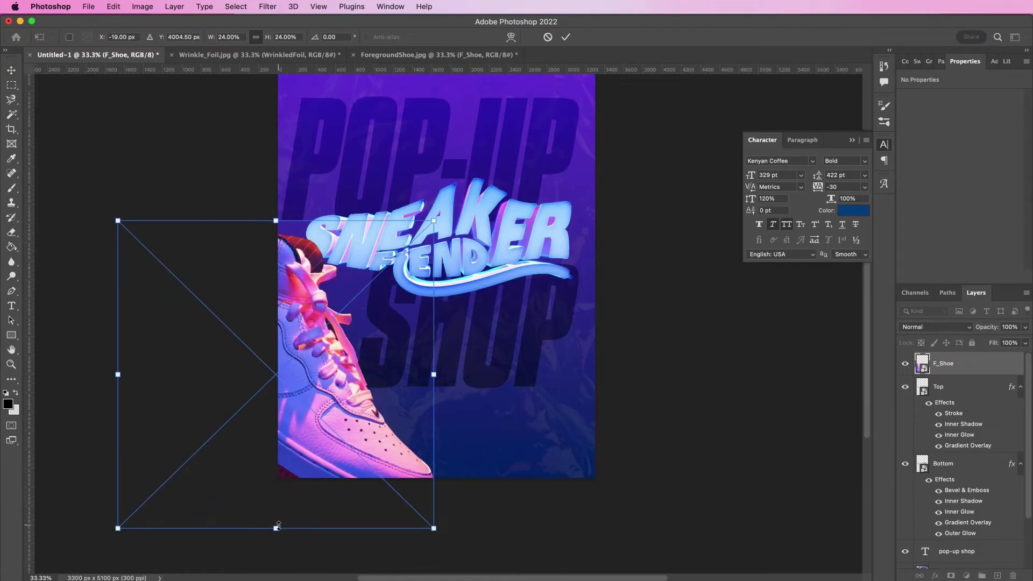
drag(278, 526, 277, 494)
key(Return)
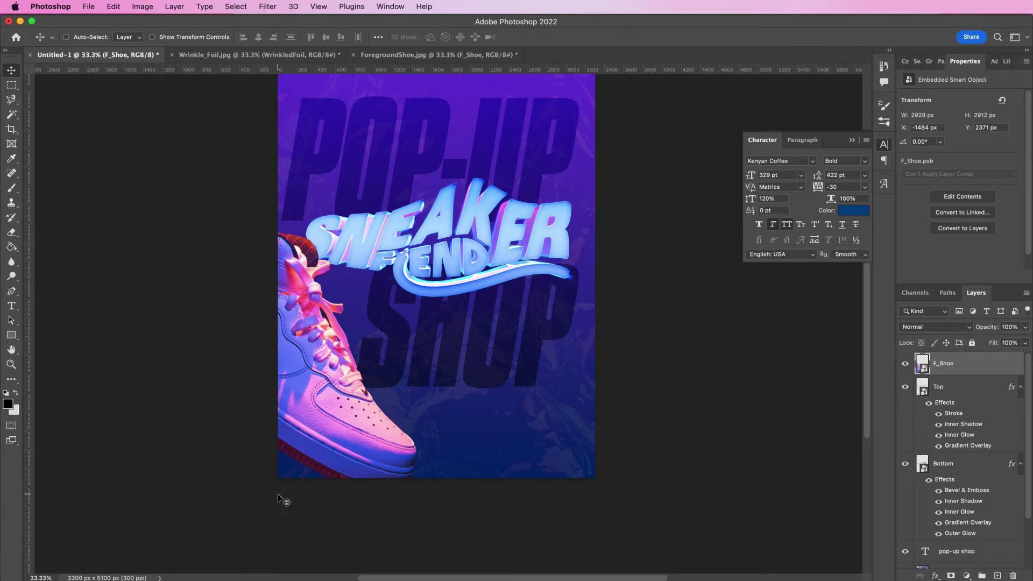
Add a Gradient Overlay in Linear Burn mode to F_Shoe.
double_click(978, 370)
click(284, 460)
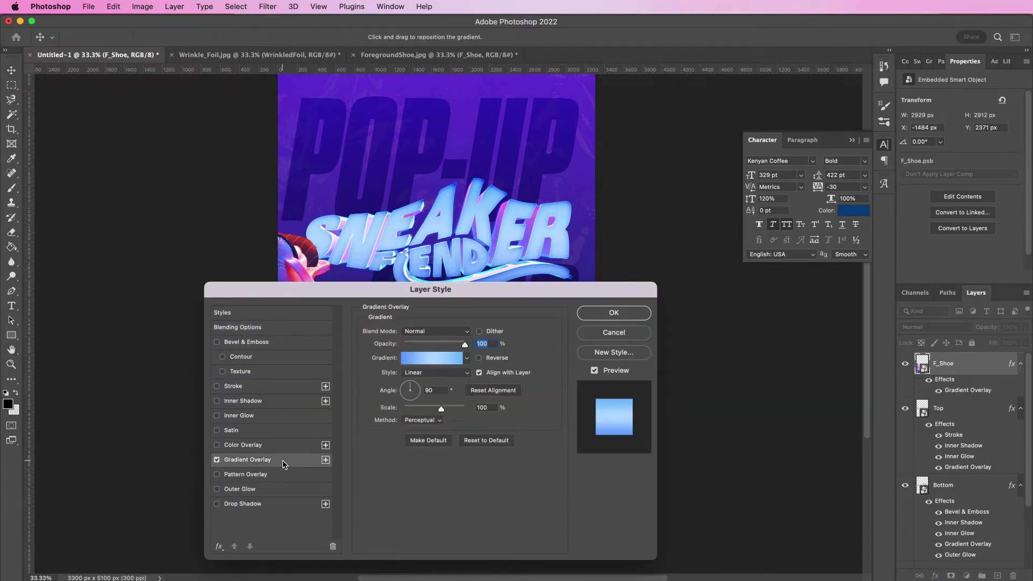
click(438, 332)
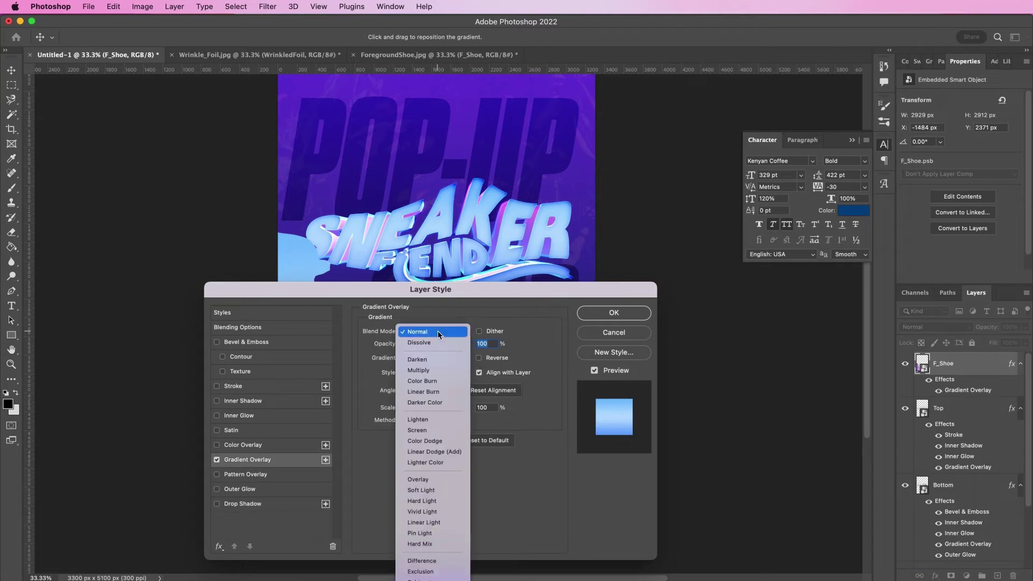
click(430, 393)
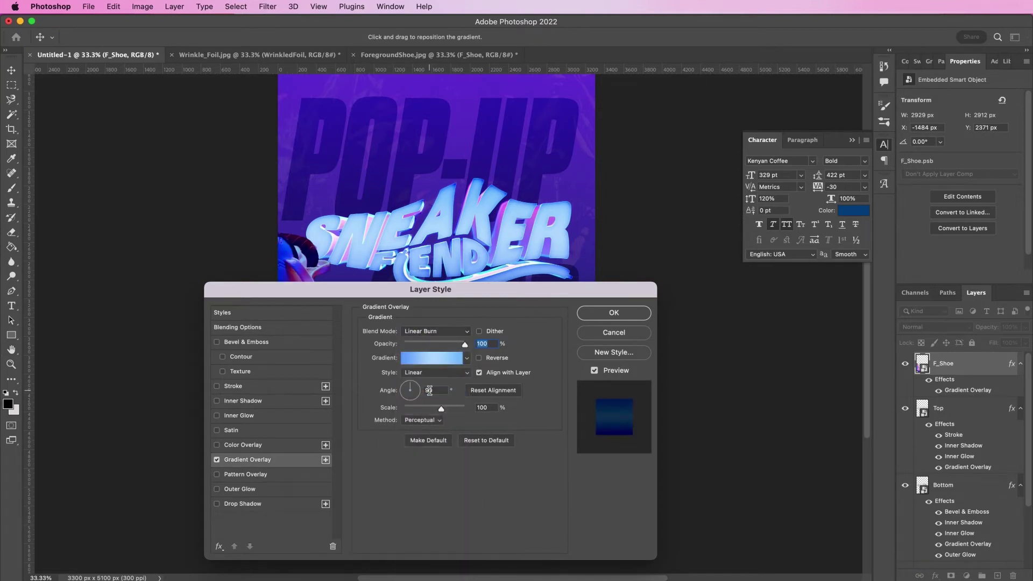
Set gradient stops 63a3ff, b6dcff at 50% and 72beff at 100%, then apply.
click(418, 358)
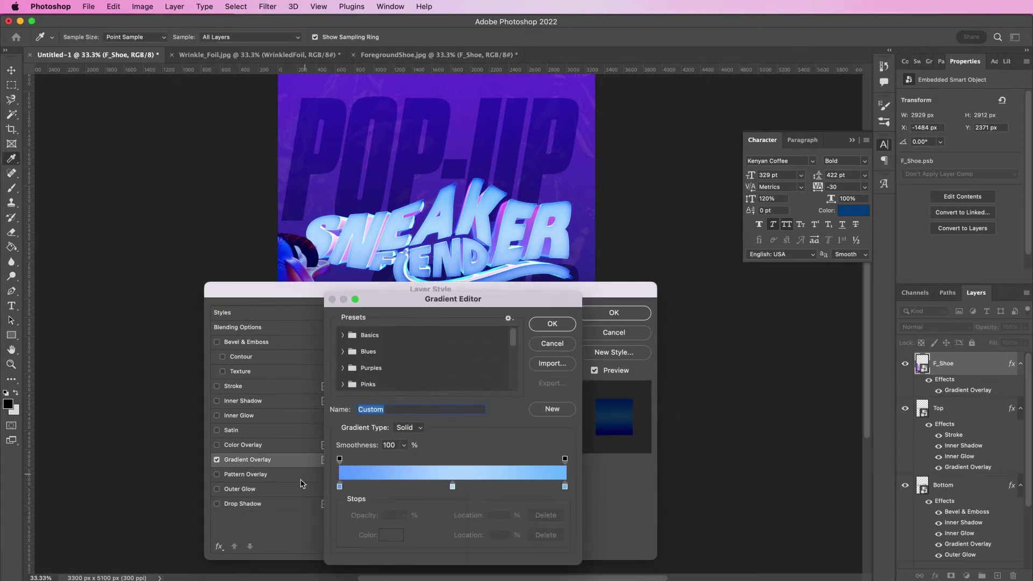
click(339, 487)
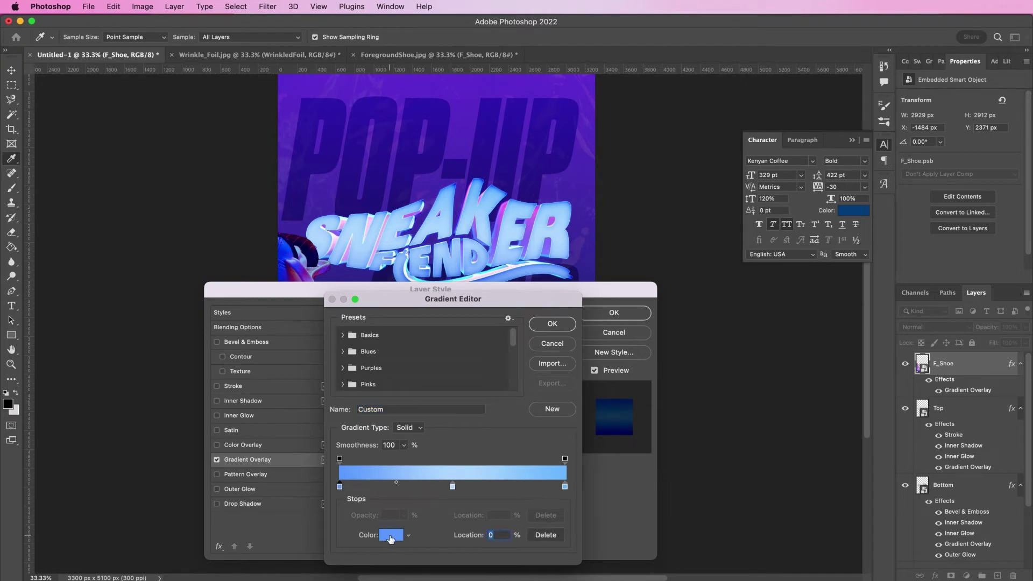
click(391, 537)
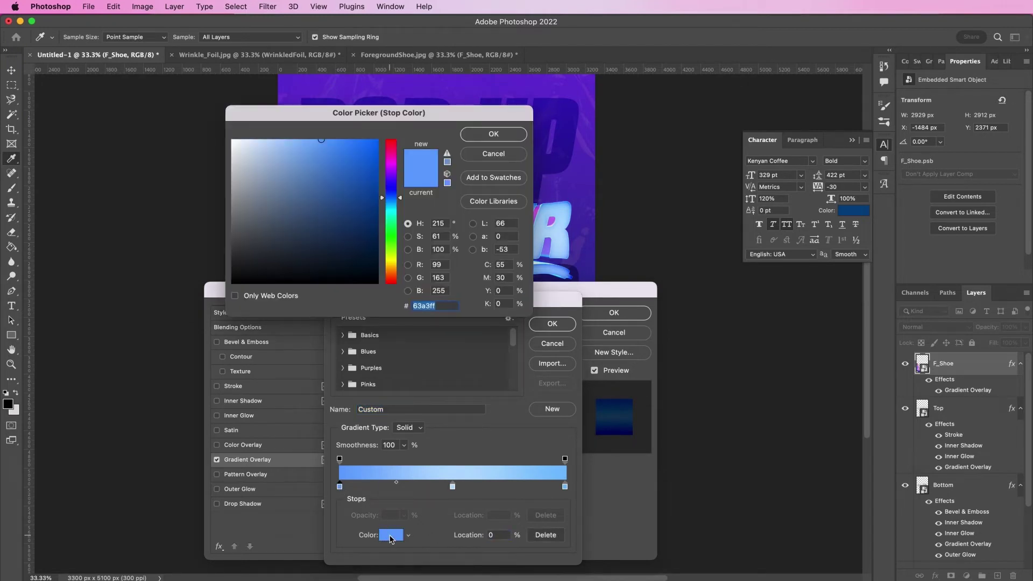
click(472, 140)
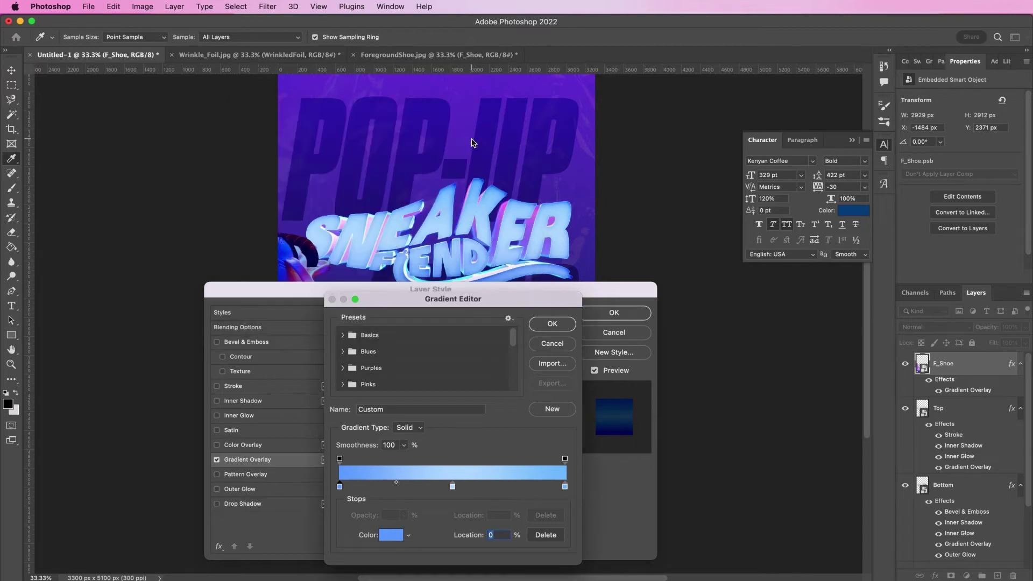
click(452, 487)
click(391, 535)
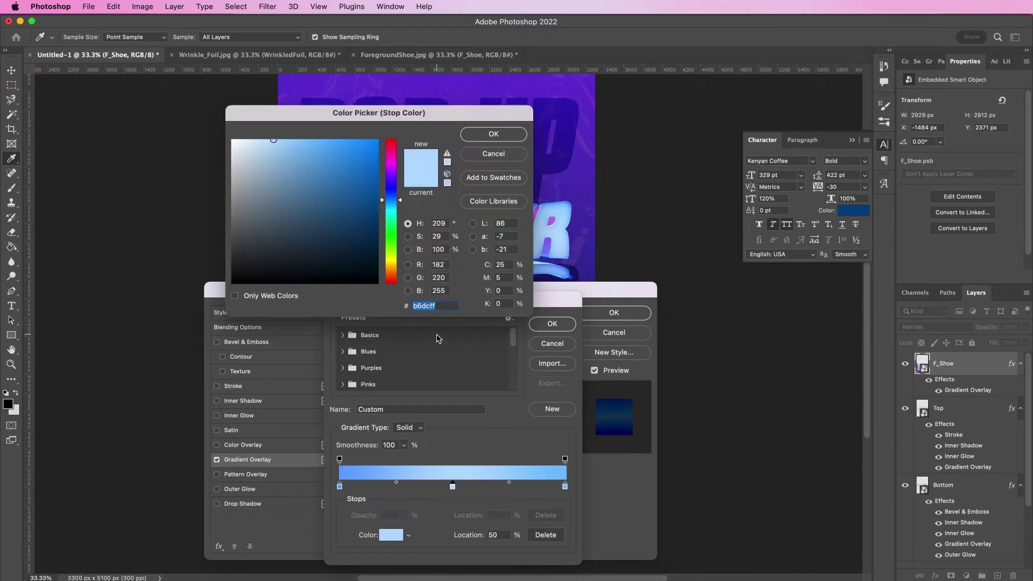
key(Return)
click(565, 487)
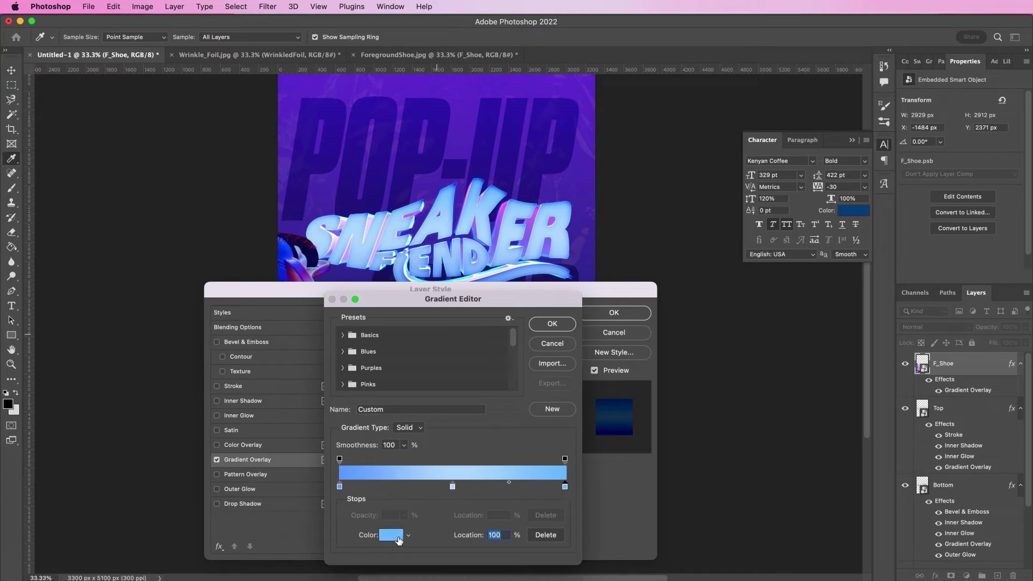
click(391, 535)
key(Return)
key(Return)
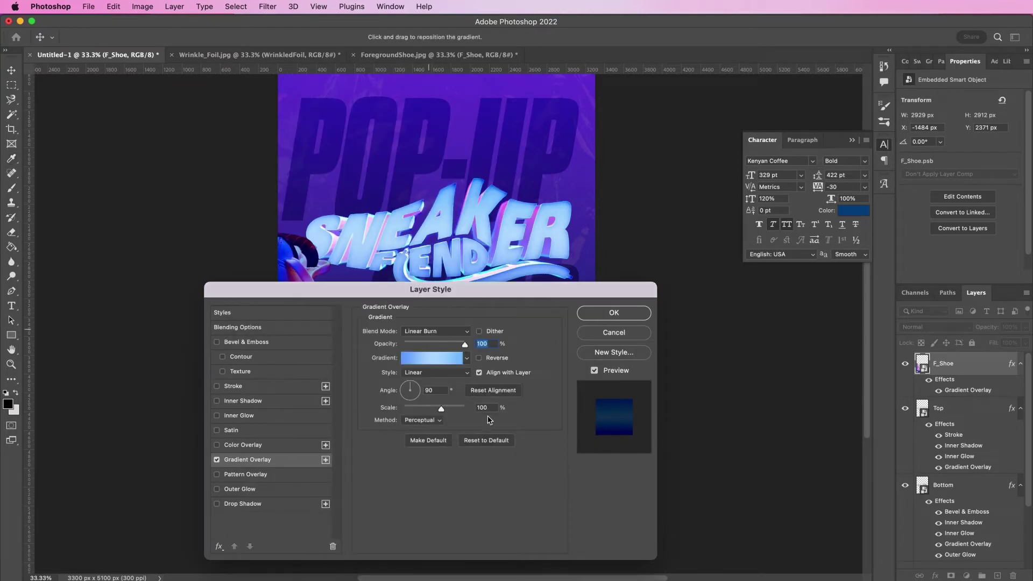
key(Return)
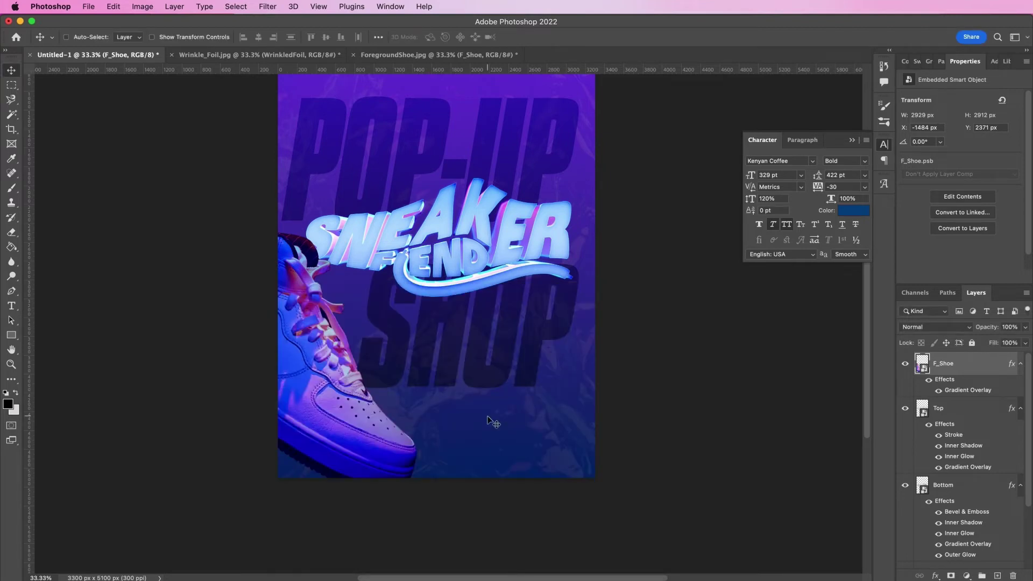
Apply a 36-pixel Gaussian Blur to F_Shoe, then bring up the Open dialog.
click(266, 6)
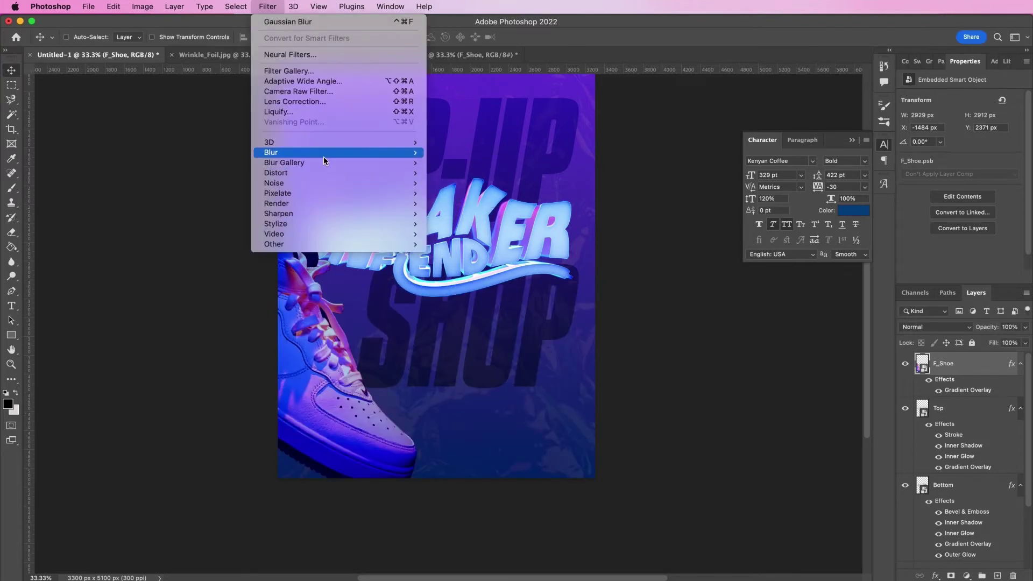
mouse_move(325, 158)
click(448, 192)
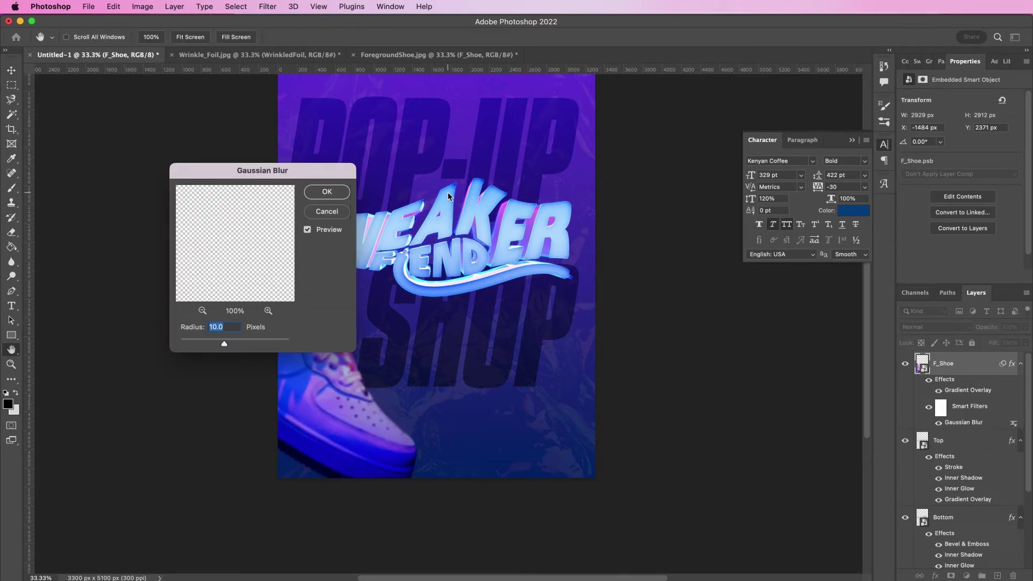
text(36)
key(Return)
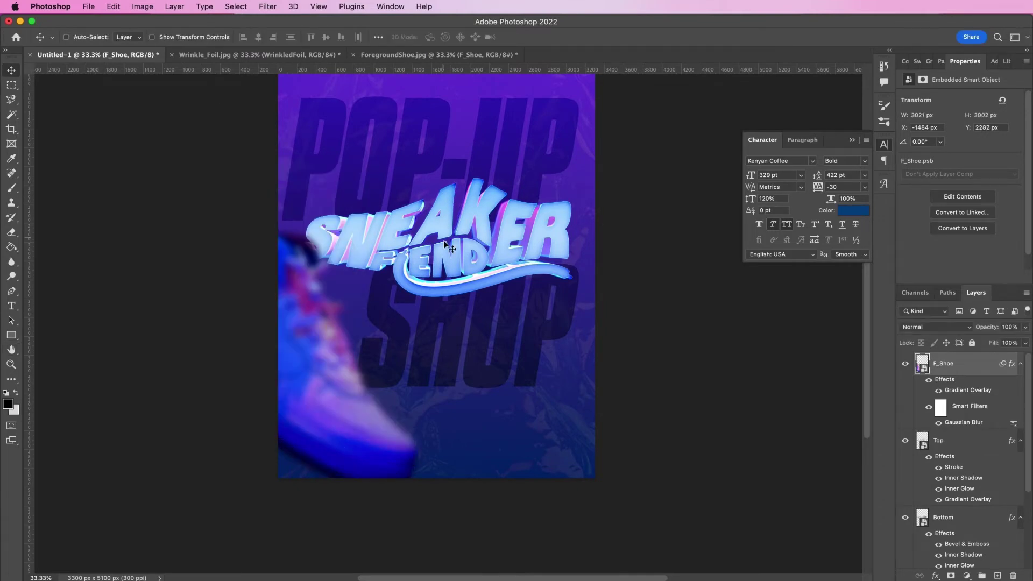
scroll(598, 385, up, 2)
key(super+o)
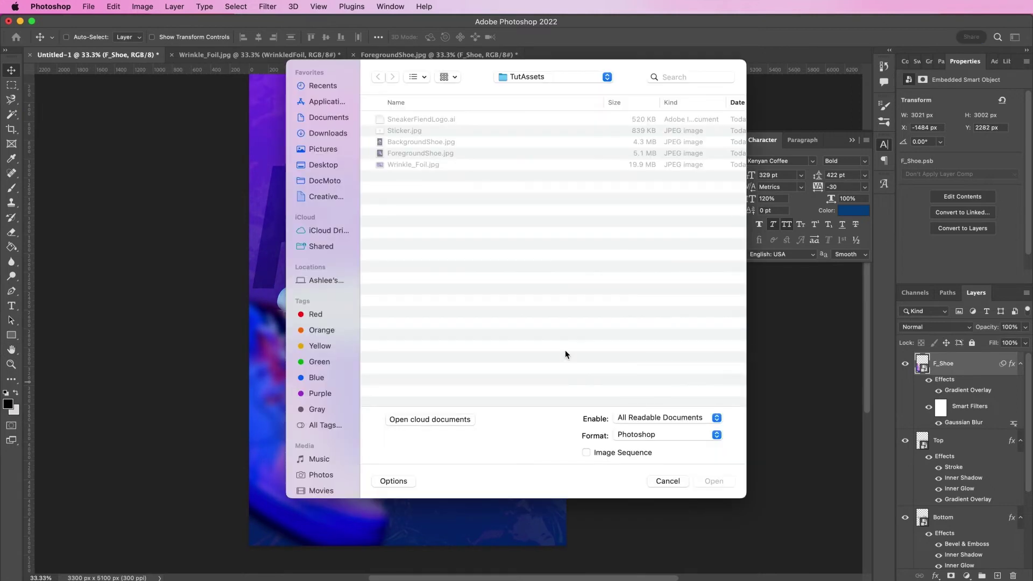
Open BackgroundShoe.jpg and rename its Background layer to B_Shoe.
double_click(416, 143)
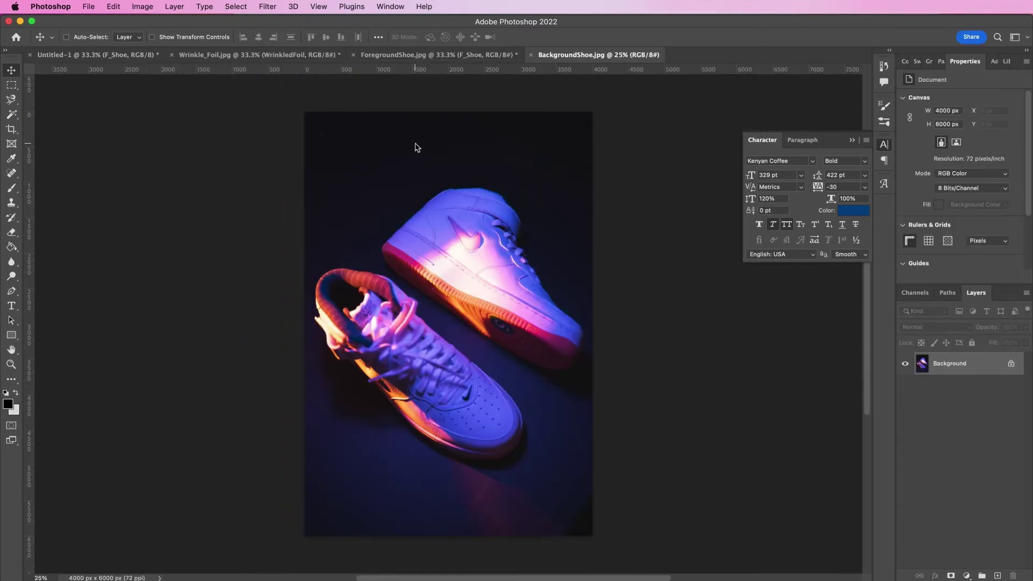
double_click(950, 366)
text(B_Shoe)
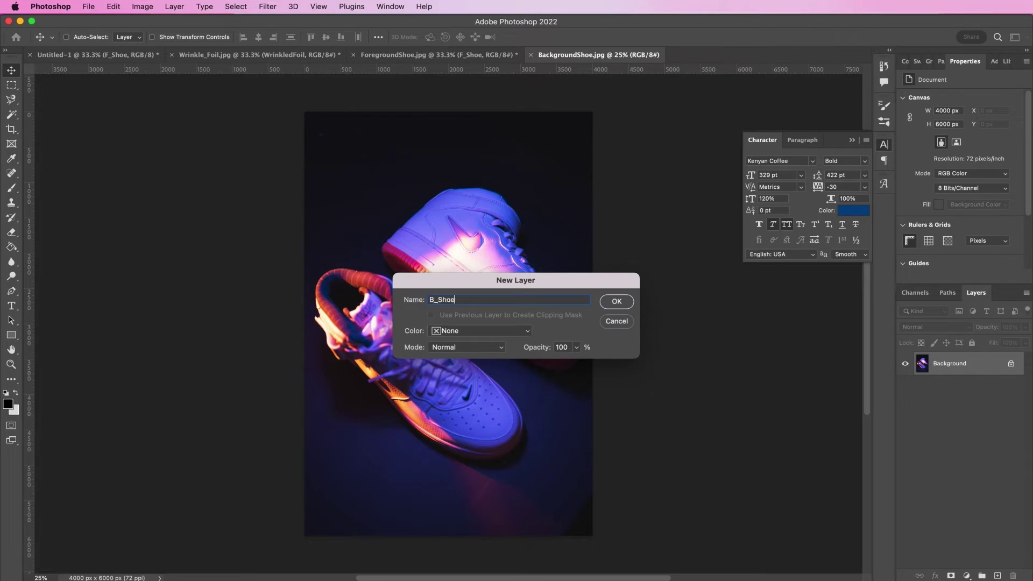
key(Return)
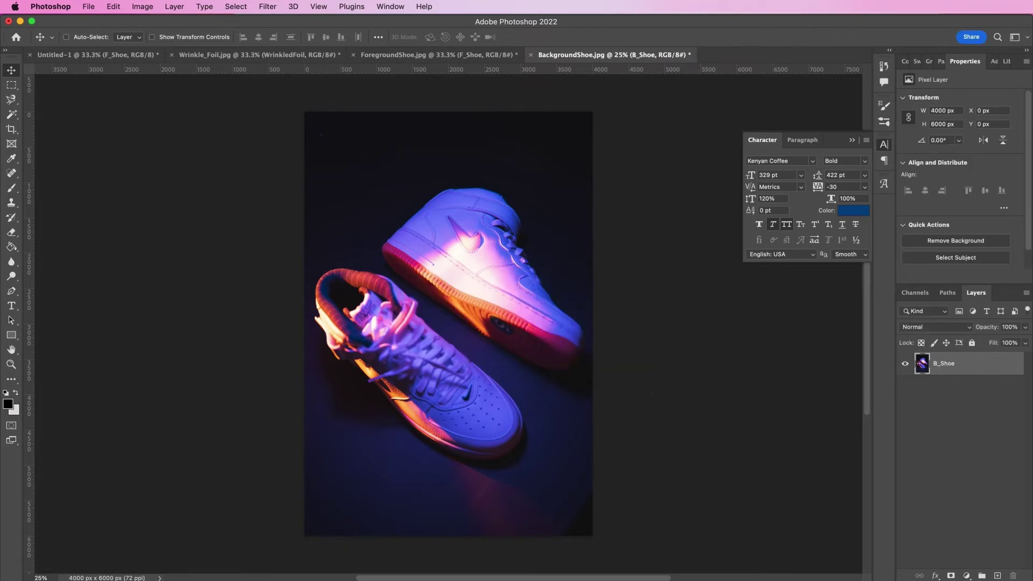
Select the sneakers automatically with Select > Subject.
click(235, 6)
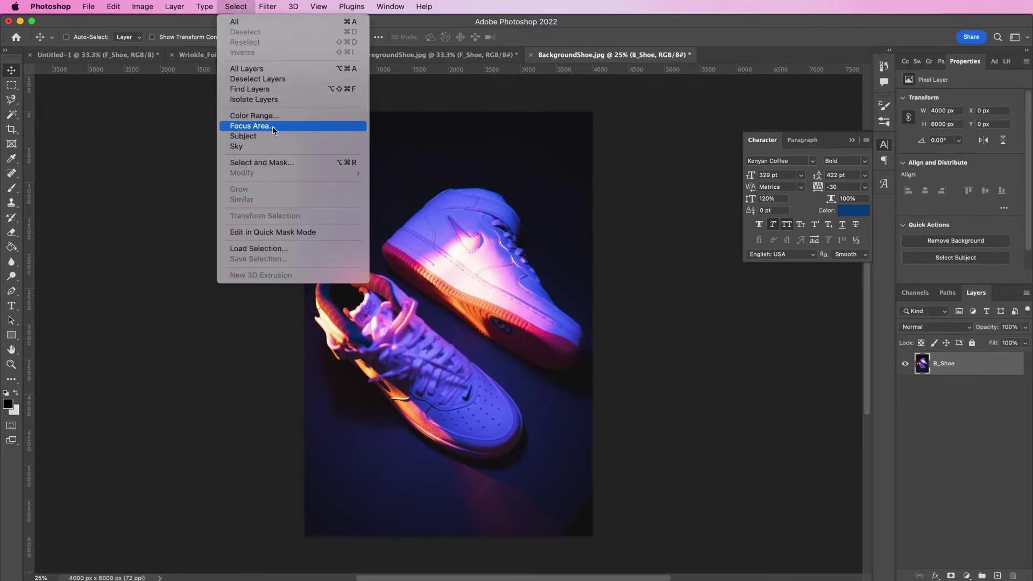
click(274, 141)
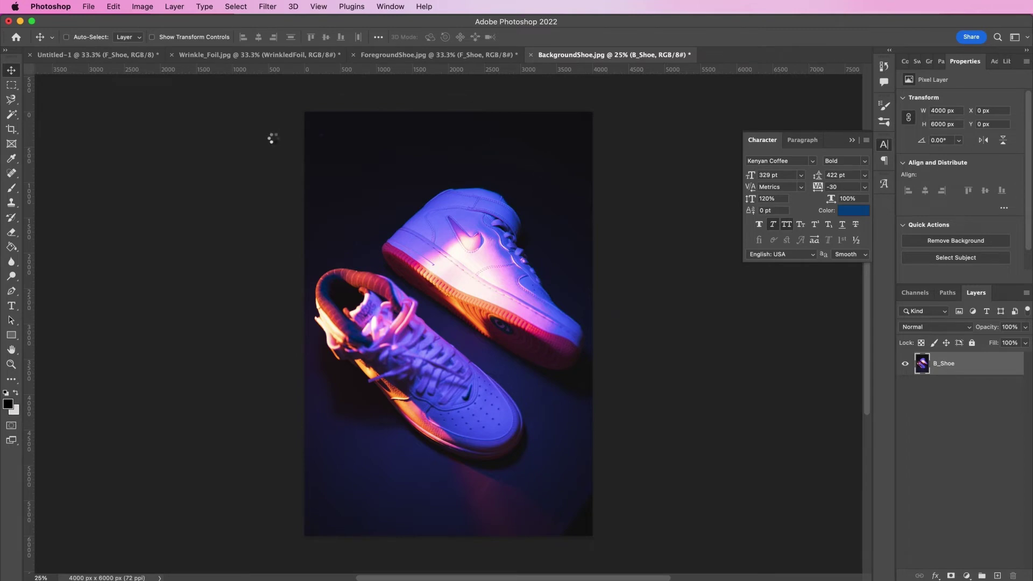
key(super+1)
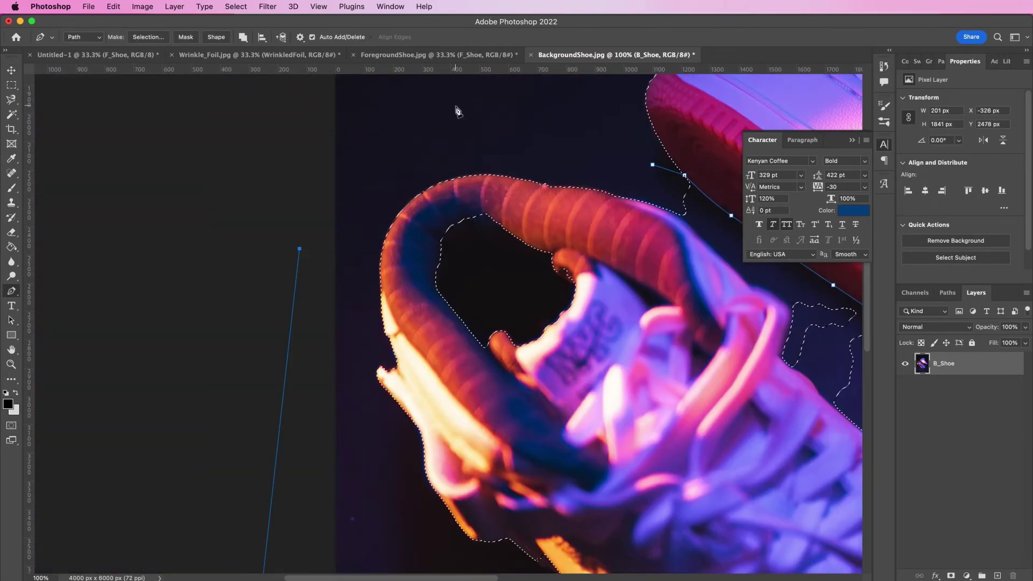
Trace a Pen path along the upper sneaker's top edge to subtract from the selection.
click(491, 360)
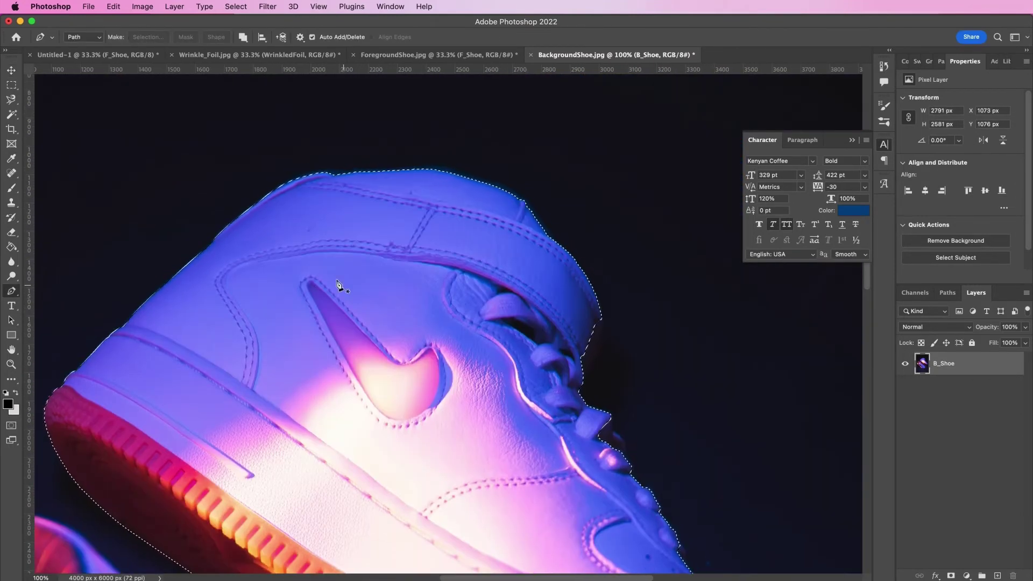
click(307, 180)
click(316, 173)
click(343, 172)
click(439, 166)
click(518, 192)
click(551, 235)
click(585, 272)
click(602, 322)
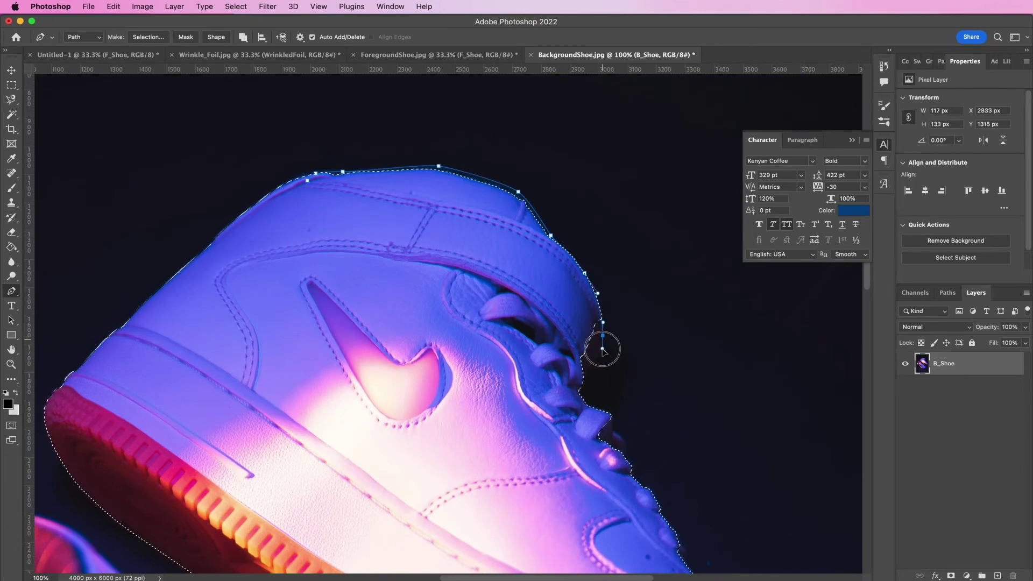
Finish the path around the toe and mask B_Shoe to isolate the upper sneaker.
scroll(603, 350, down, 6)
click(473, 248)
click(495, 285)
click(515, 330)
click(522, 346)
scroll(521, 346, down, 5)
click(677, 424)
drag(699, 473, 701, 503)
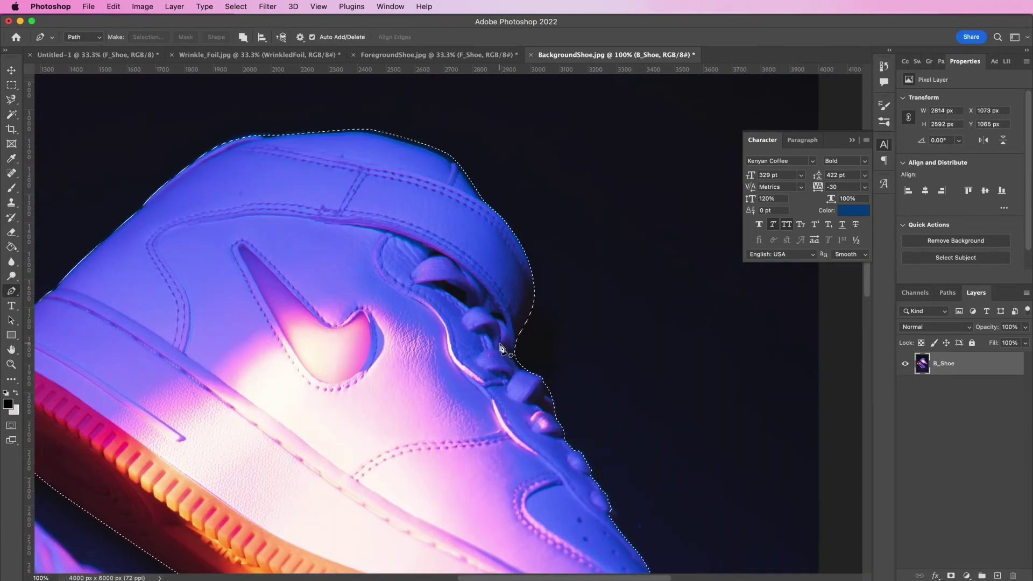
drag(505, 371, 505, 386)
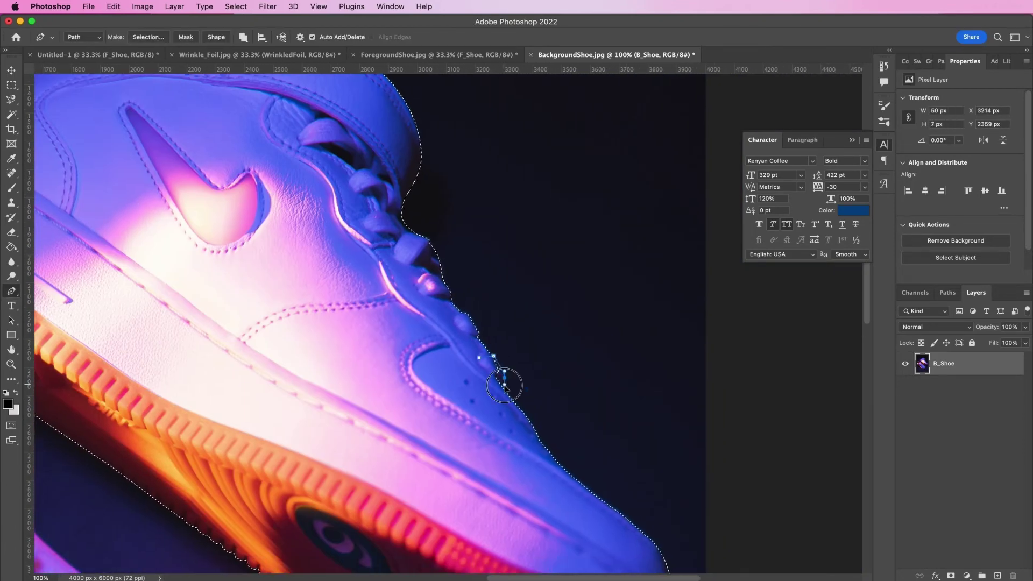
key(super+minus)
key(super+minus)
key(super+minus)
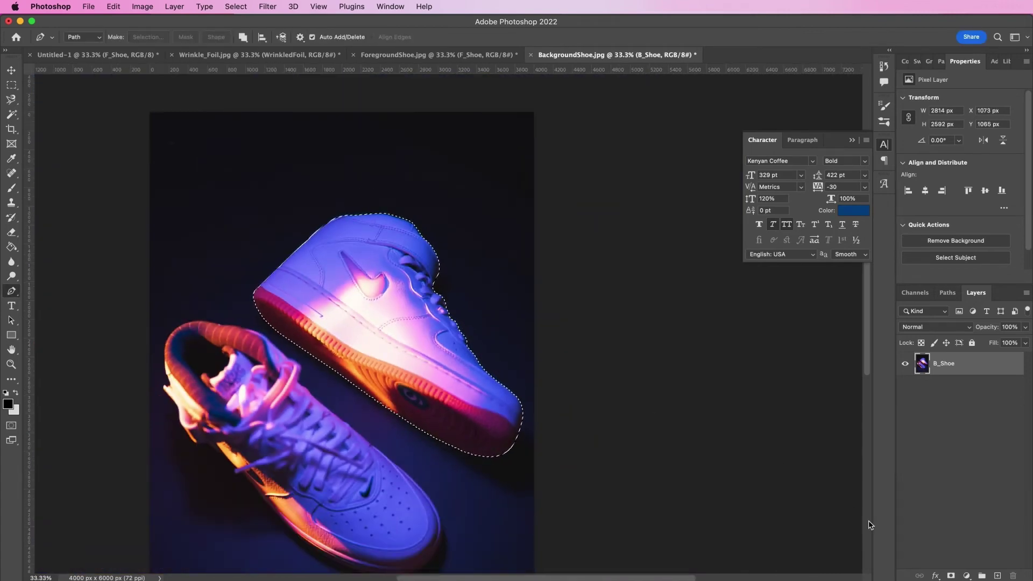
click(951, 576)
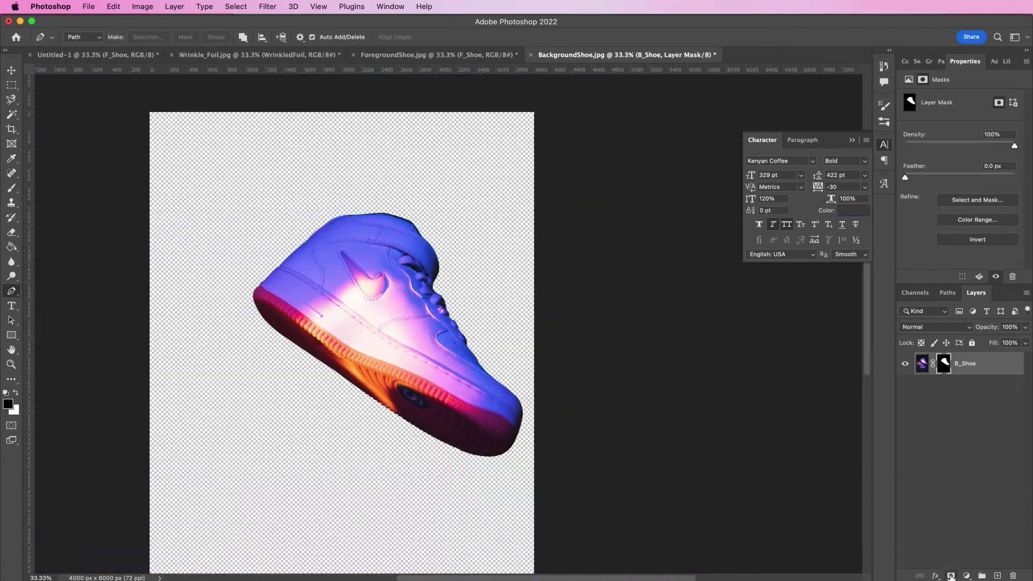
Convert B_Shoe to a smart object and flip it horizontally.
right_click(992, 369)
click(873, 245)
key(v)
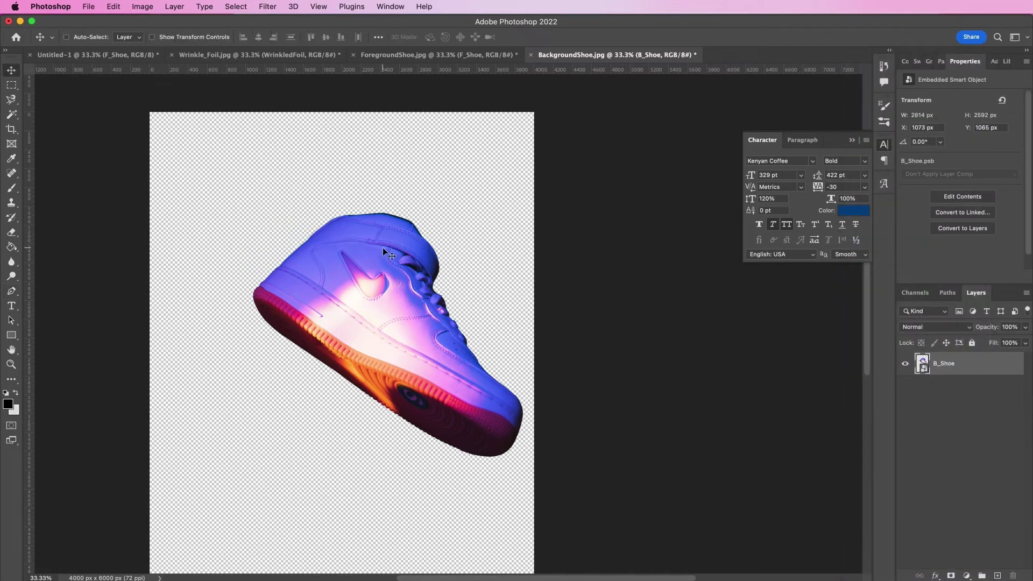
click(114, 6)
mouse_move(224, 258)
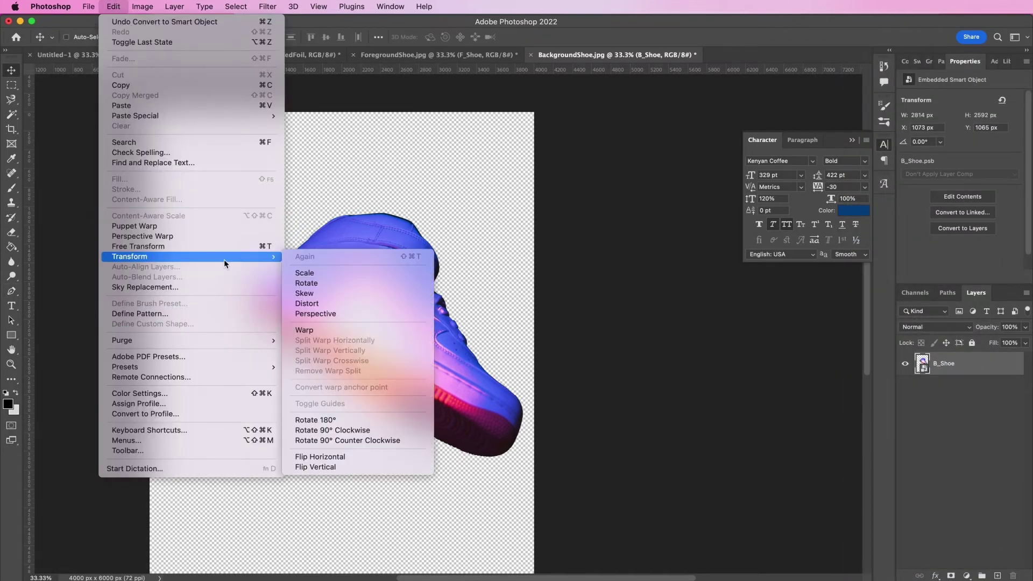
click(371, 456)
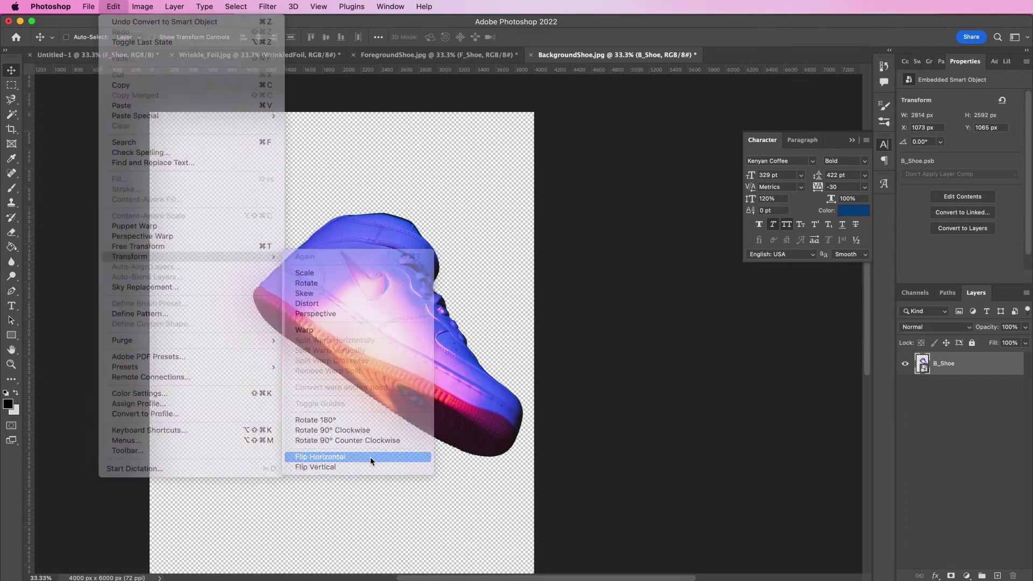
Place the sneaker in the poster's top right, scaled to 1889 × 1740 px.
drag(385, 280, 448, 198)
scroll(447, 195, up, 4)
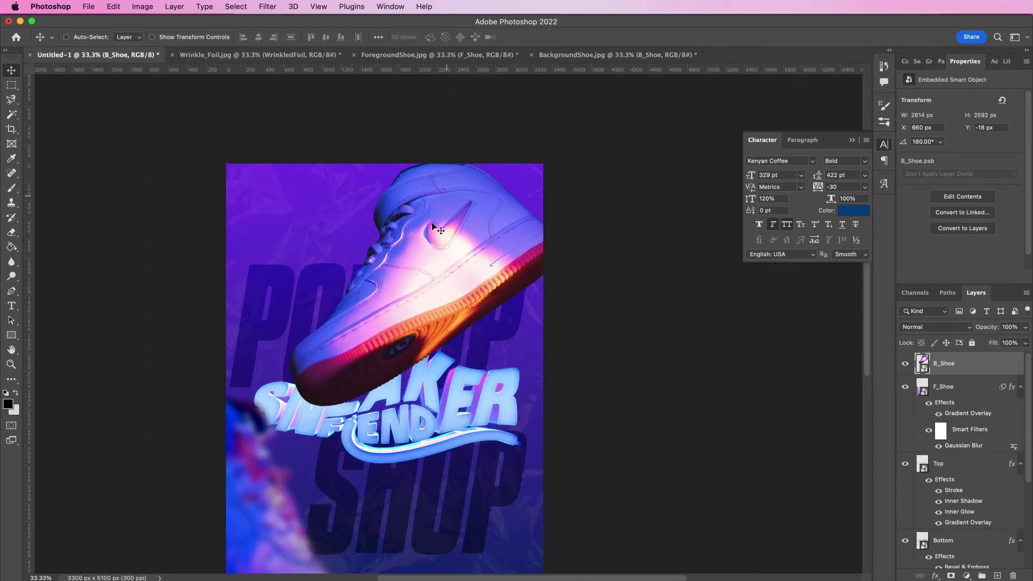
drag(390, 301, 490, 237)
key(ctrl+t)
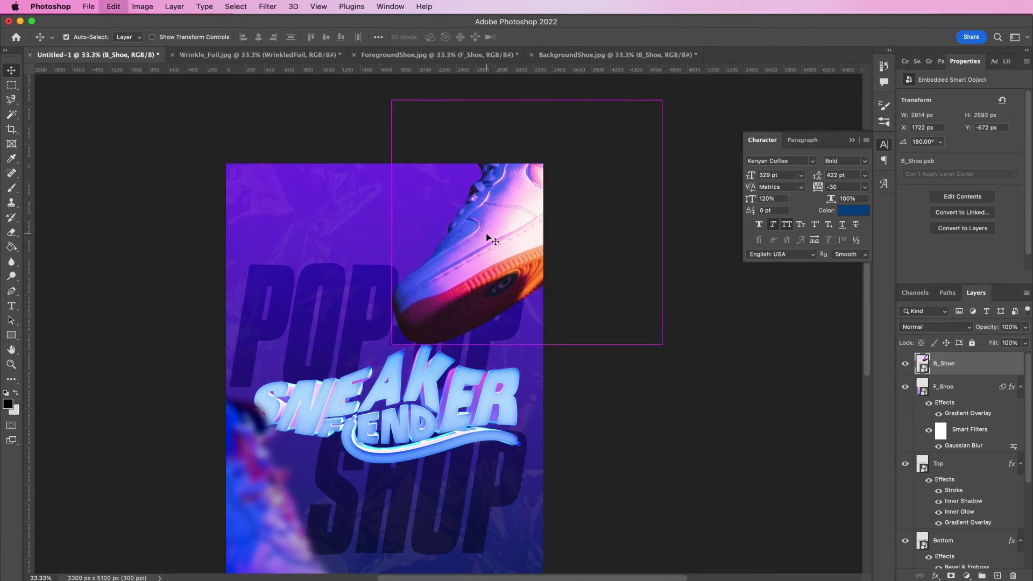
drag(395, 346, 432, 252)
key(Return)
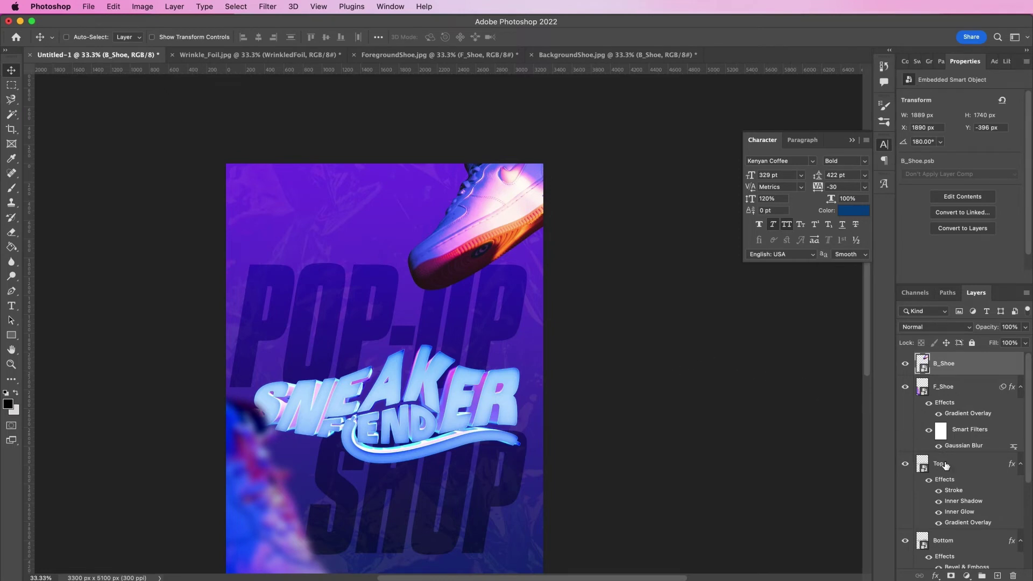
Copy the F_Shoe layer style and paste it onto B_Shoe.
click(968, 388)
right_click(968, 388)
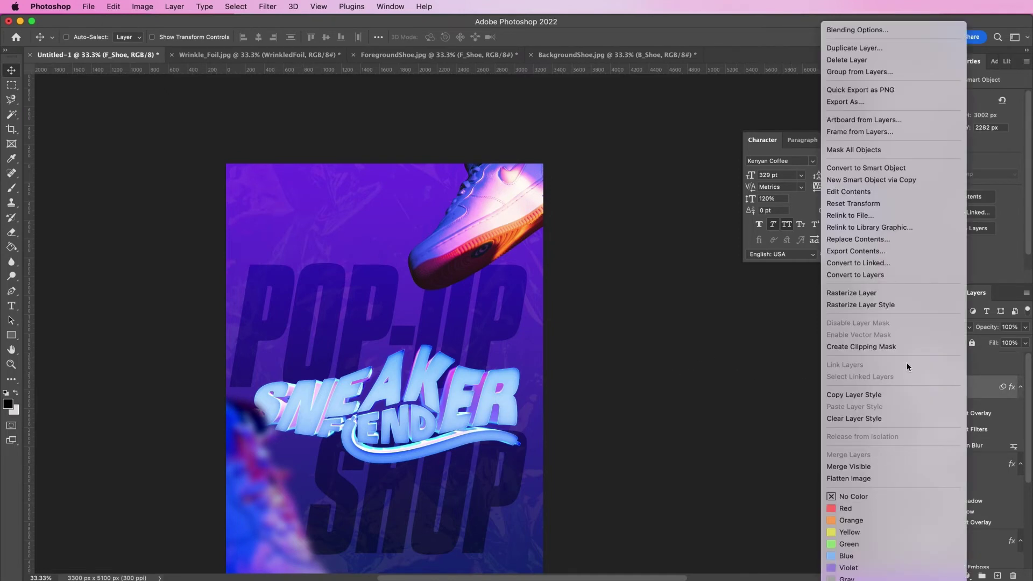
click(852, 395)
click(973, 363)
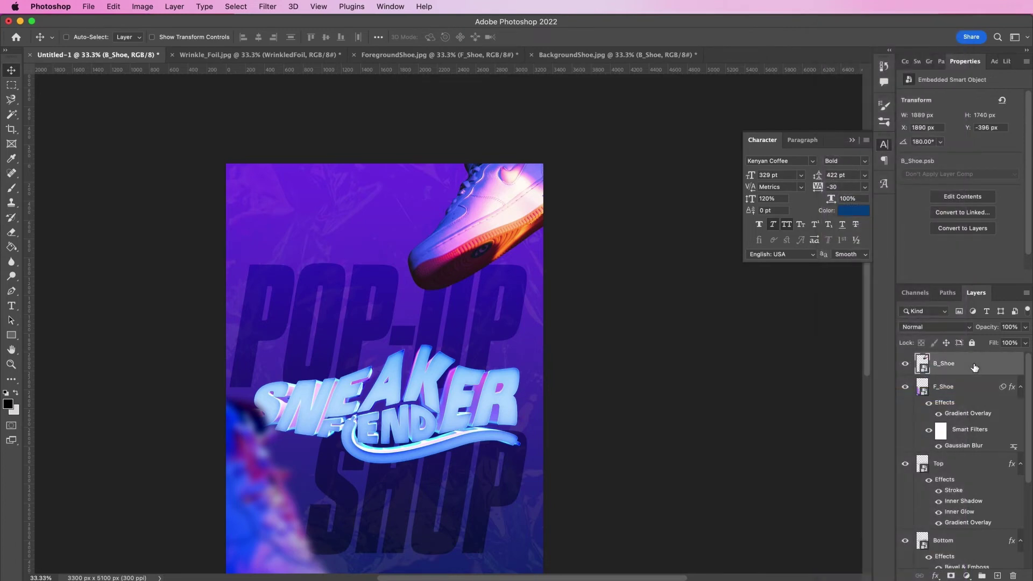
right_click(973, 363)
click(914, 408)
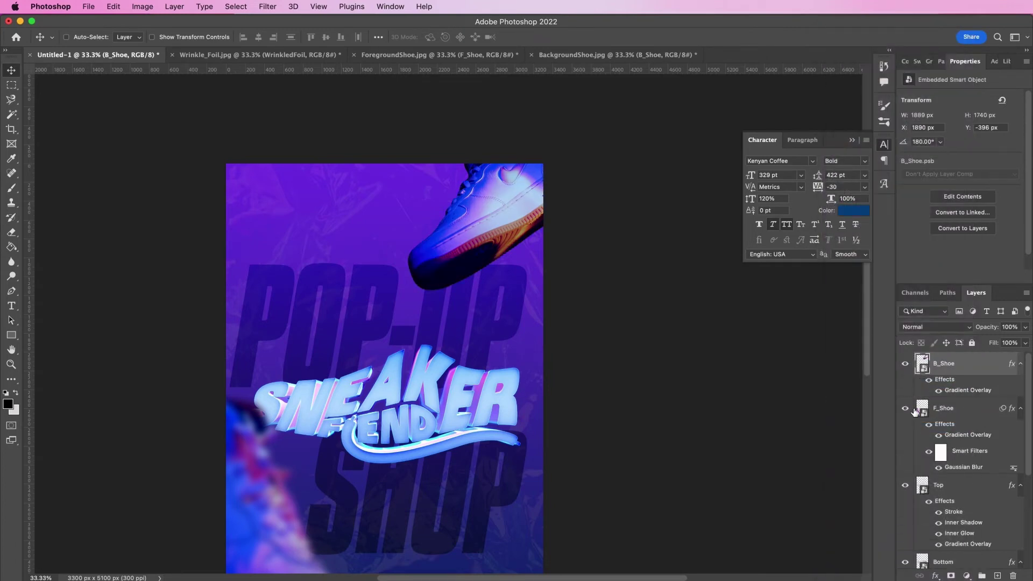
Add a drop shadow to B_Shoe: 21% opacity, 1098 px distance, 78 px size.
double_click(978, 371)
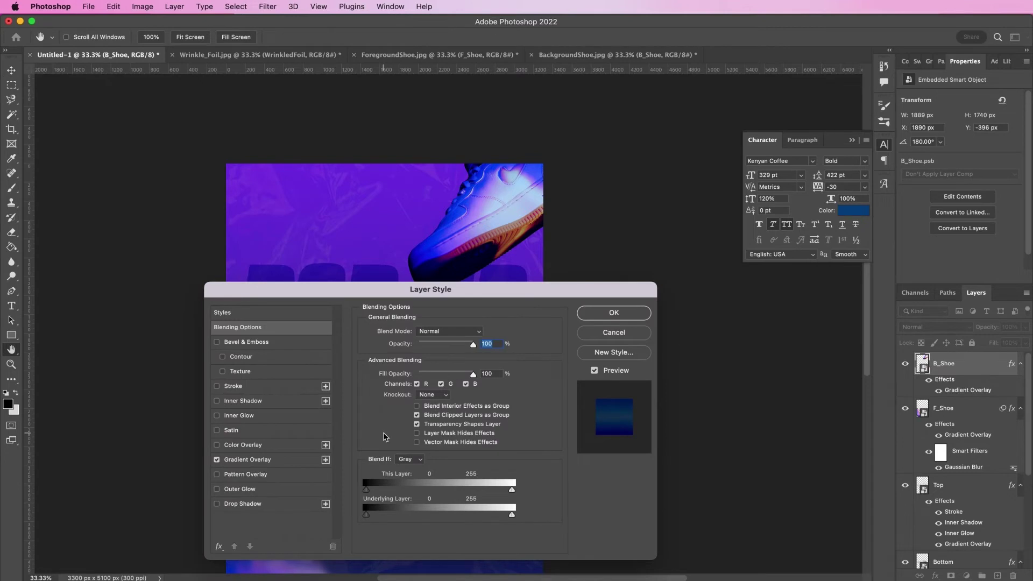
click(240, 506)
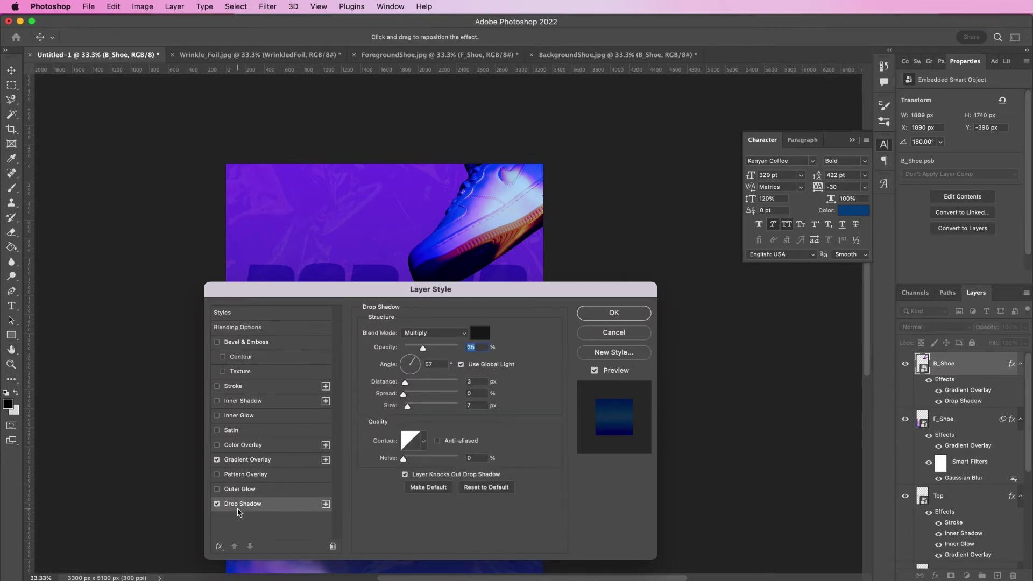
click(480, 334)
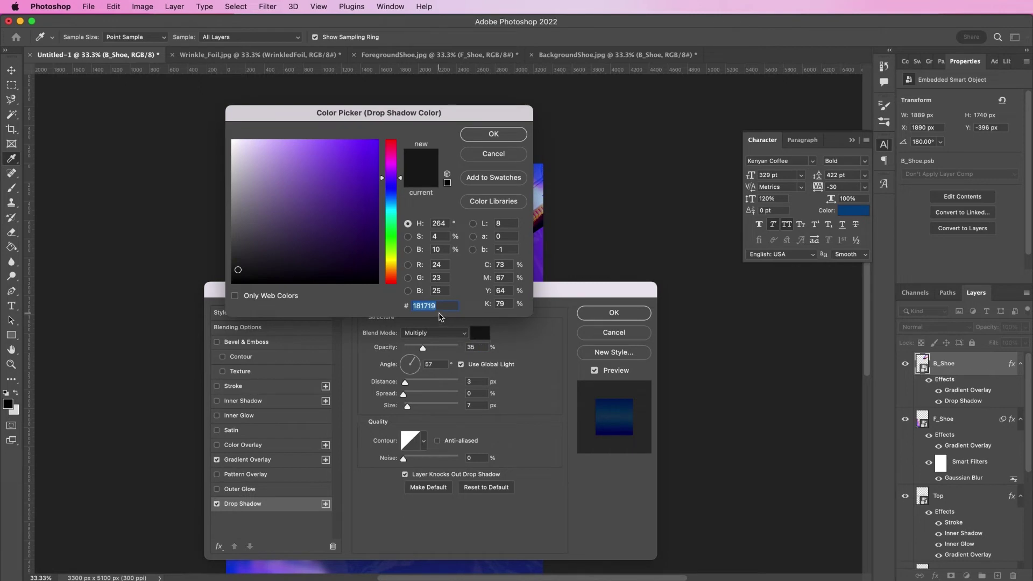
key(Return)
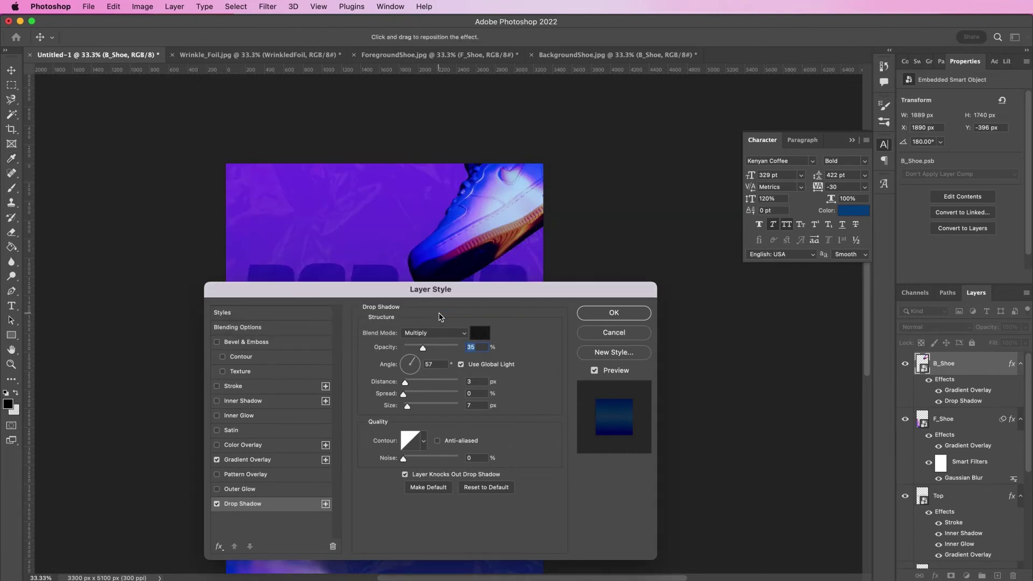
text(21)
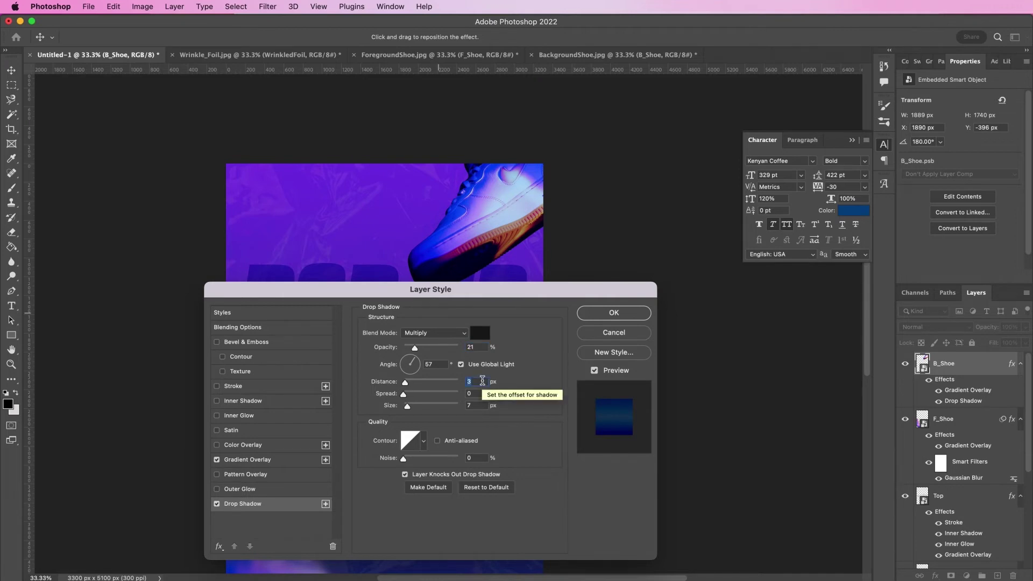
text(098)
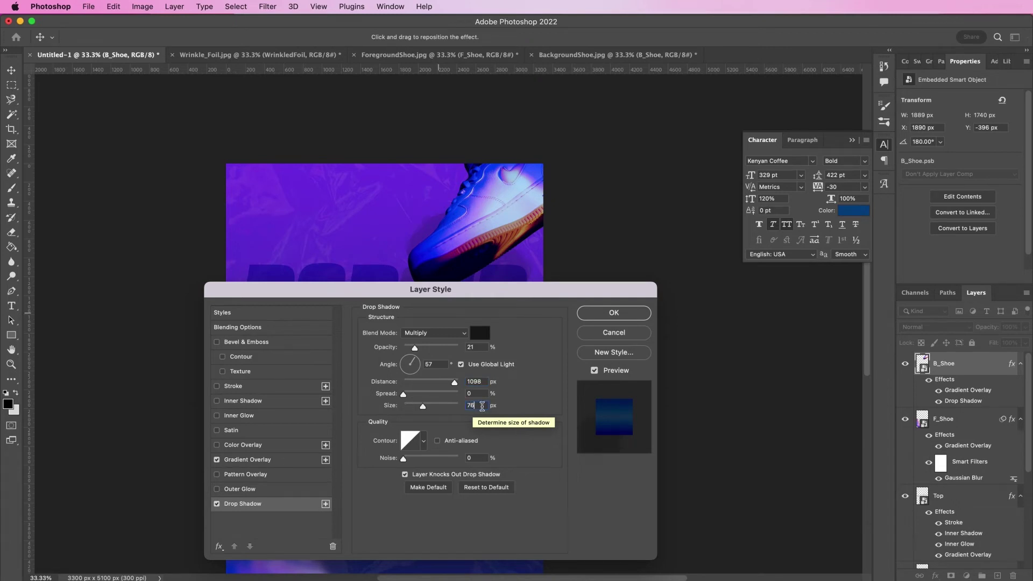
click(597, 318)
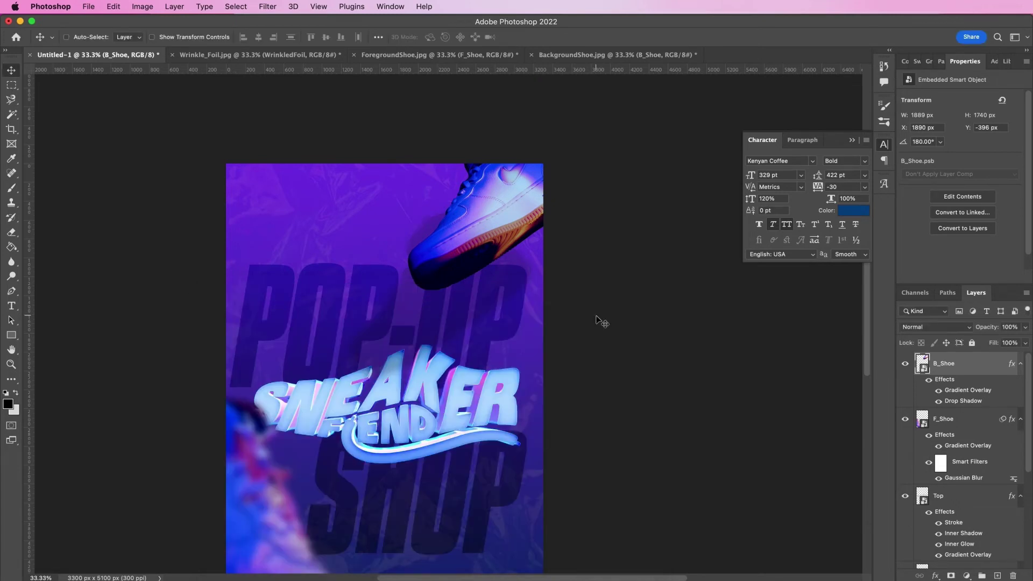
Create a text layer in Poppins Black Italic, 21 pt, auto leading and 0 tracking.
key(t)
click(279, 212)
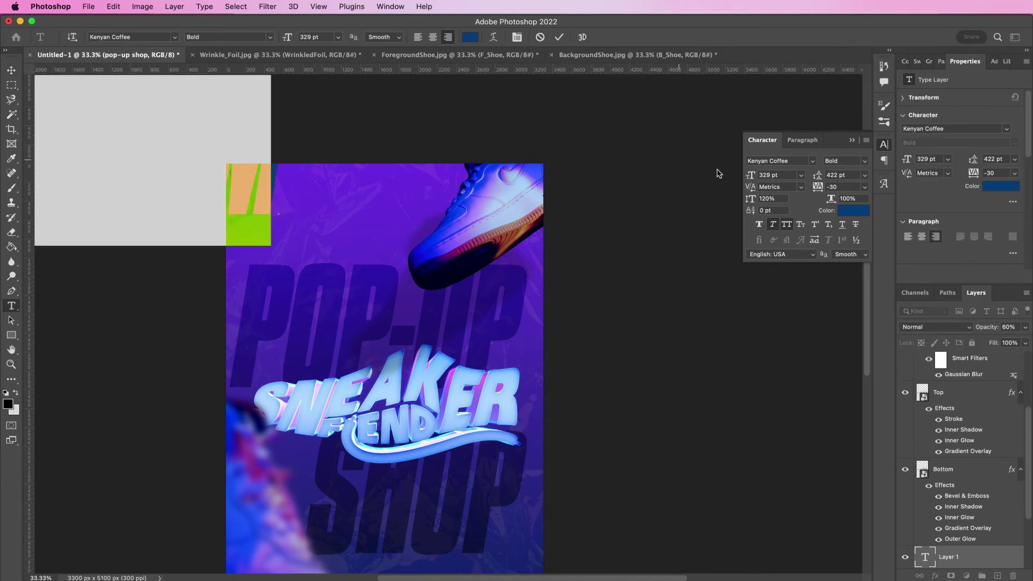
click(775, 160)
text(popp)
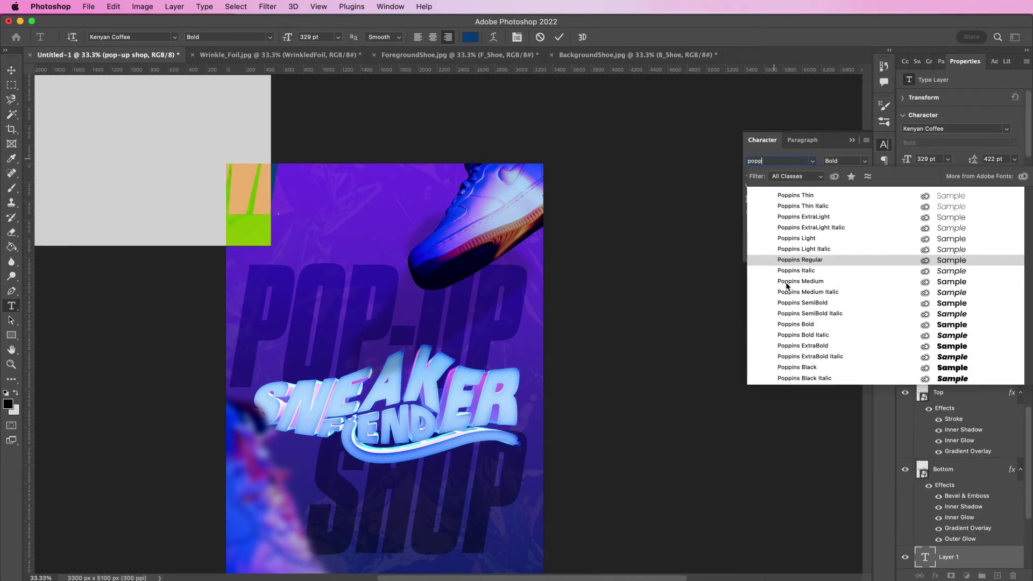
click(789, 378)
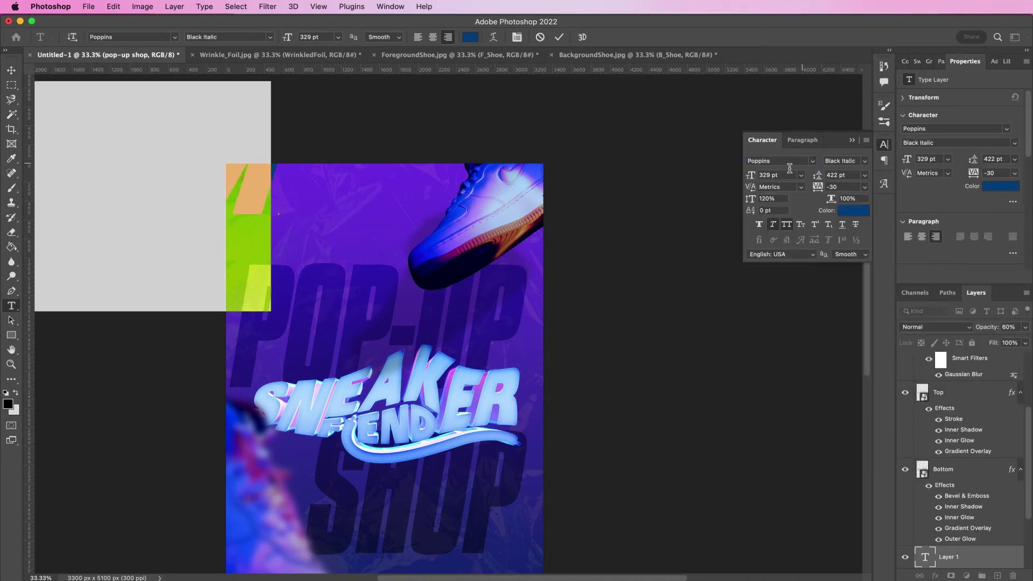
click(765, 175)
text(21)
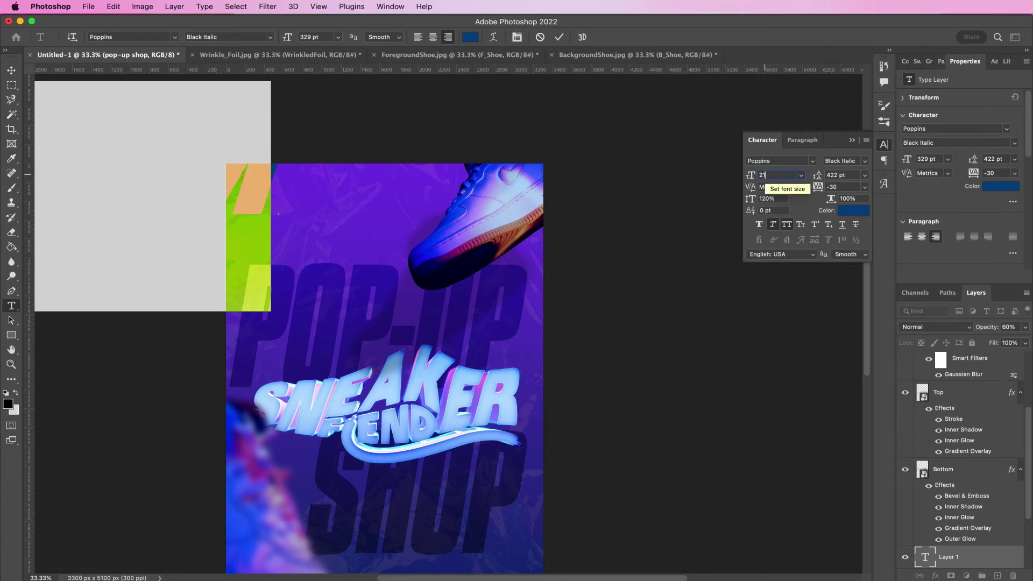
key(Return)
click(864, 174)
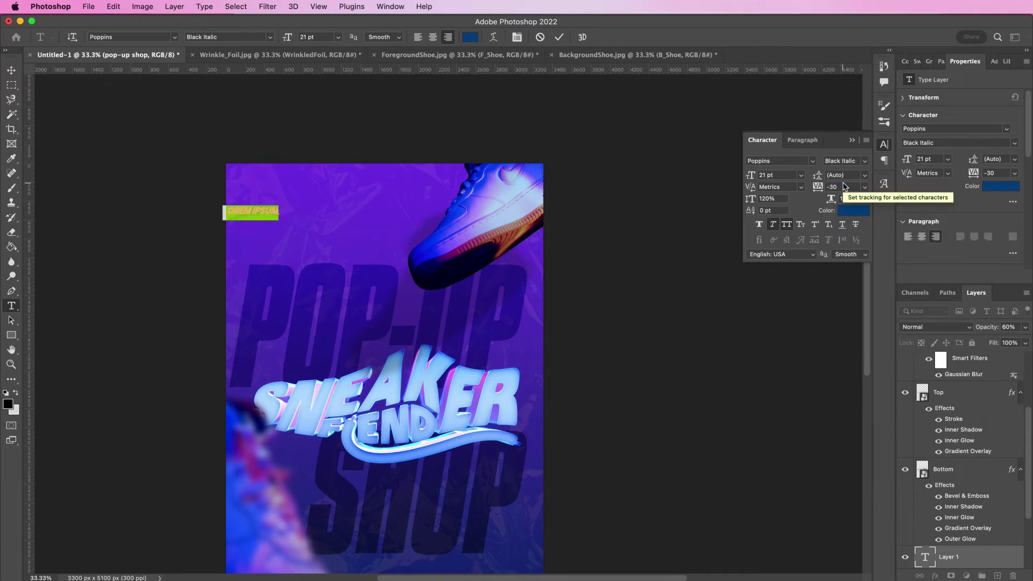
key(Return)
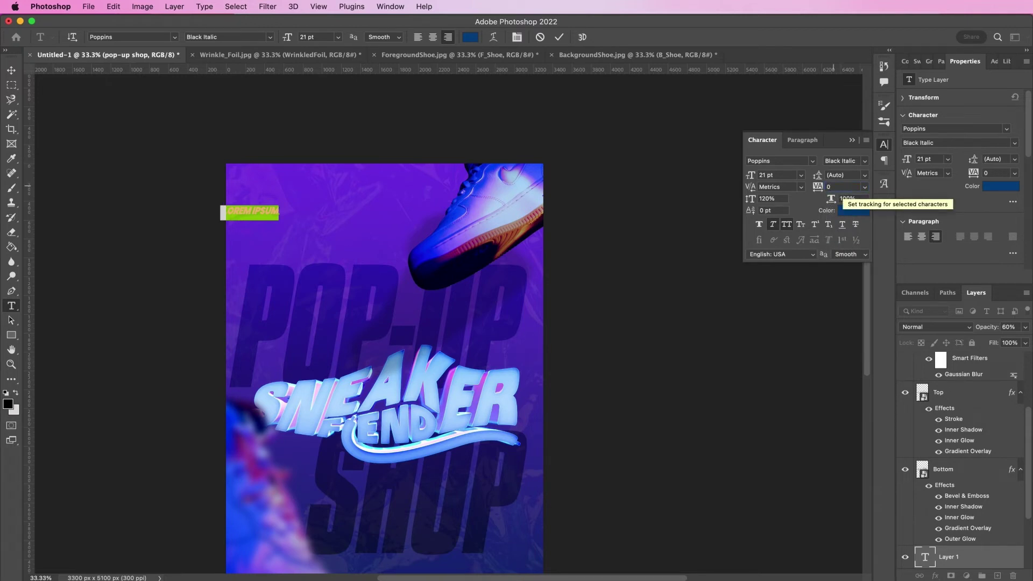
click(559, 37)
Move the placeholder text to the upper left and colour it cyan #3cfcfe at 100% vertical scale.
key(v)
drag(278, 205, 310, 251)
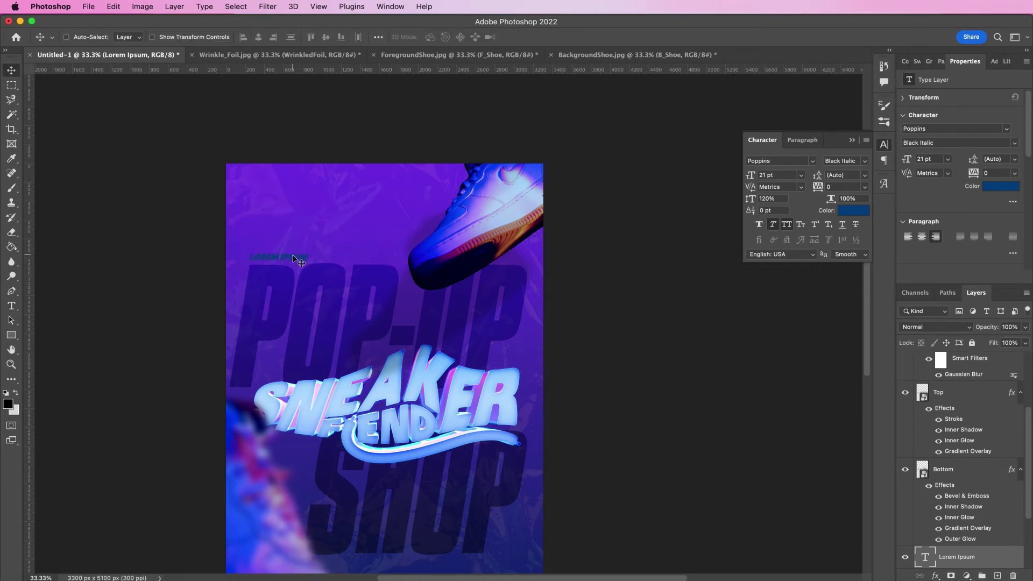
double_click(289, 258)
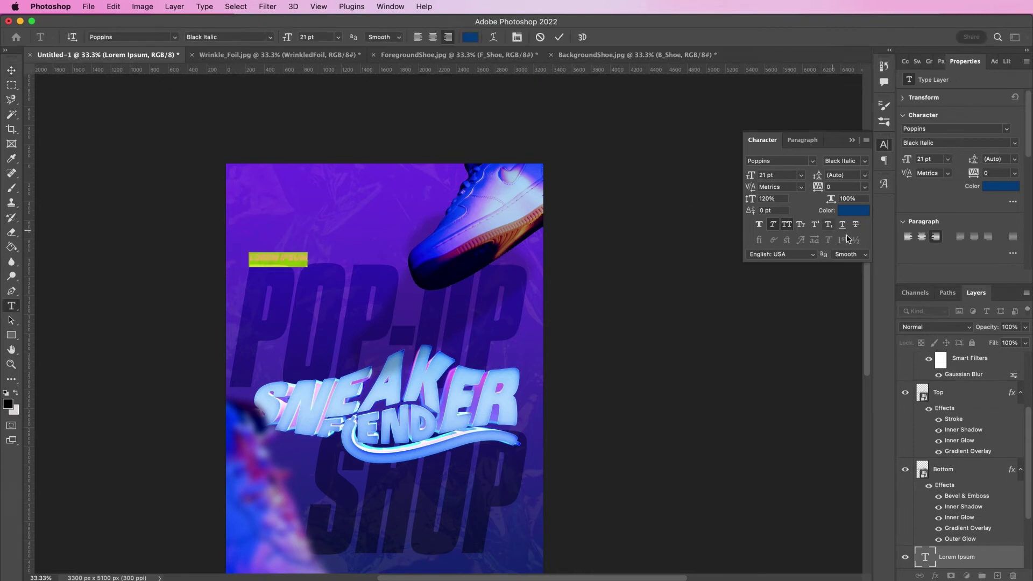
click(774, 227)
click(855, 211)
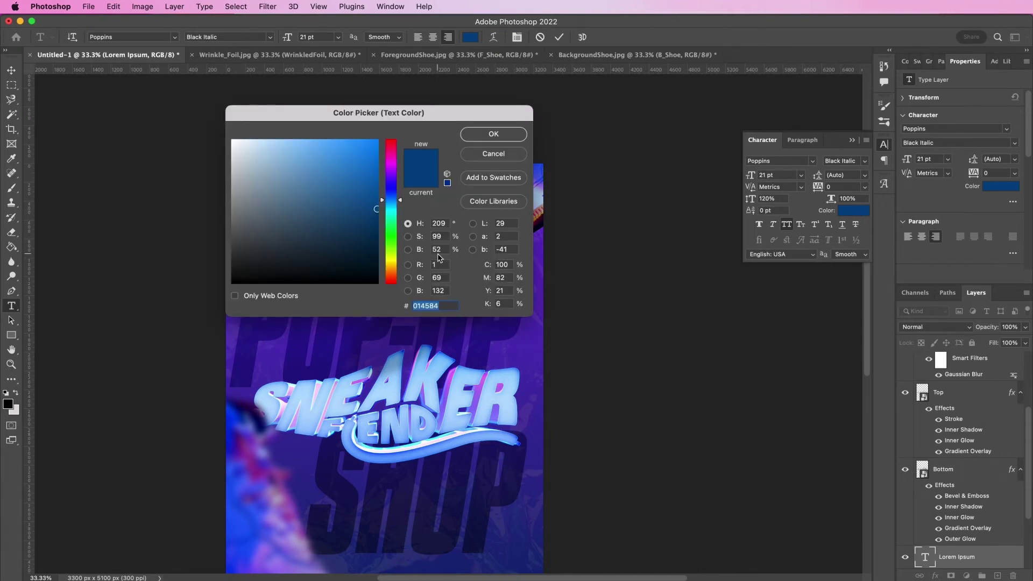
text(3c)
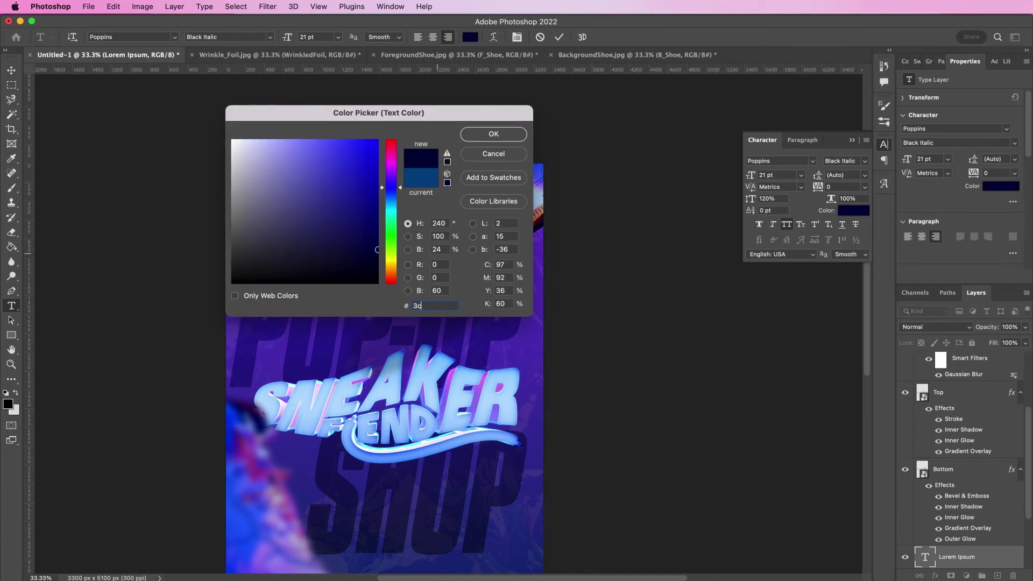
text(fcfe)
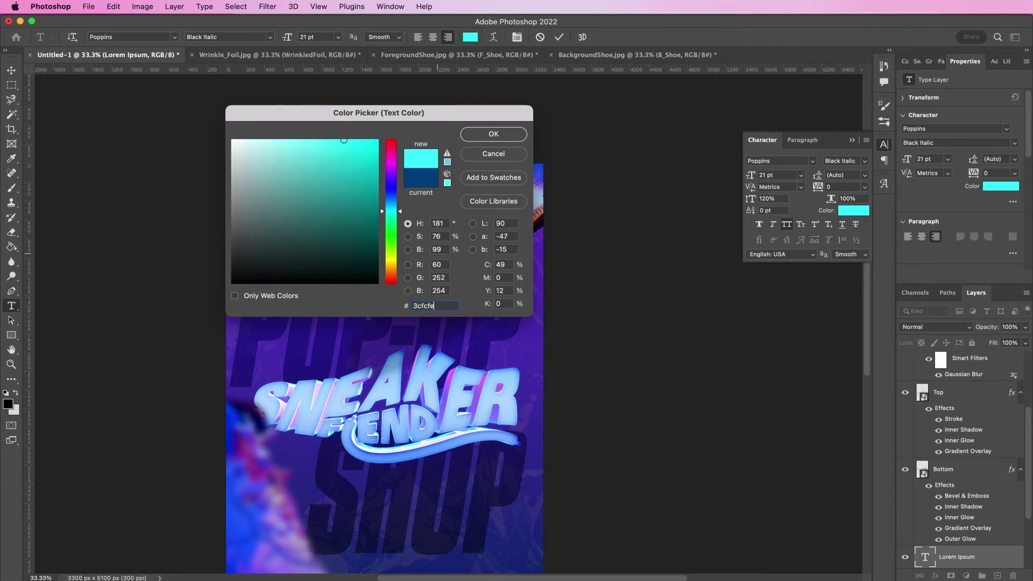
key(Return)
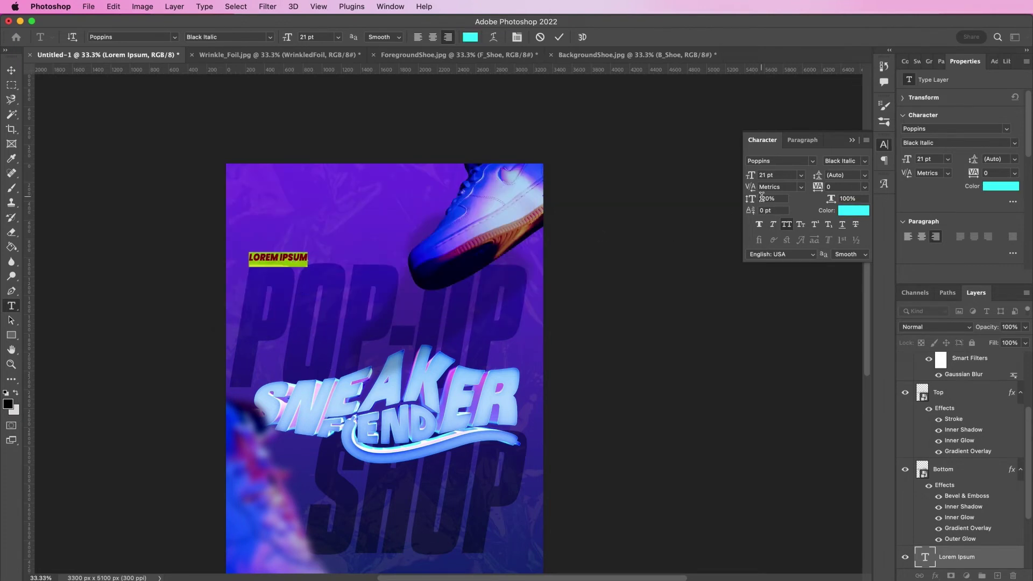
text(1)
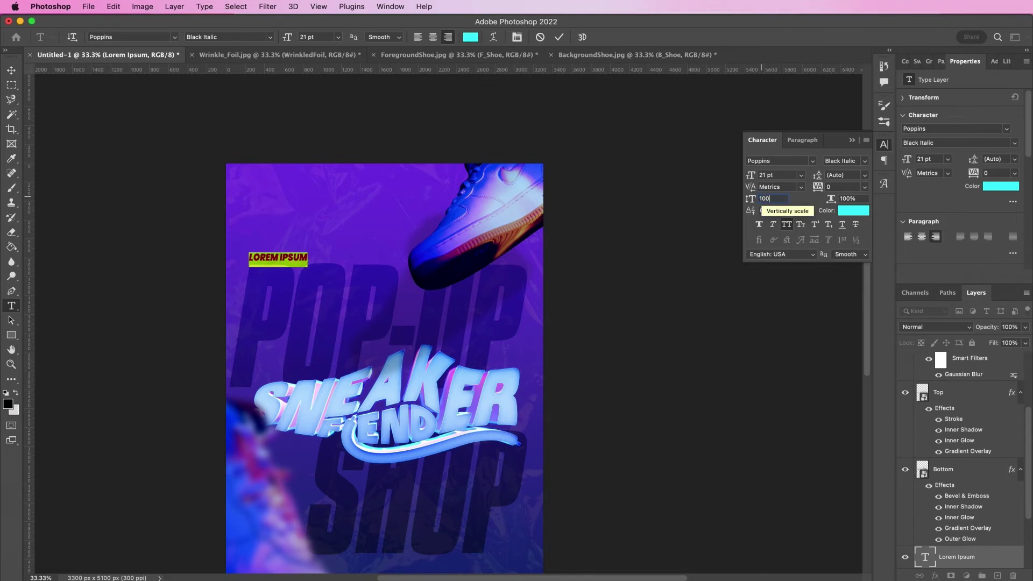
text(00)
key(Return)
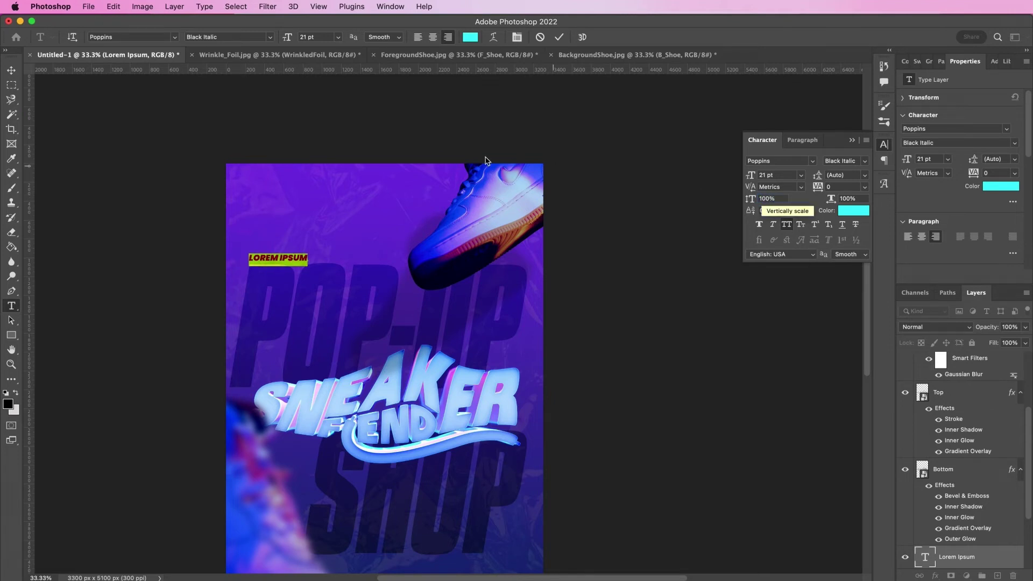
Replace the placeholder with 'LACES BOUTIQUE PRESENTS' and shift it right.
click(298, 260)
key(ctrl+a)
text(LACES BOUTIQUE)
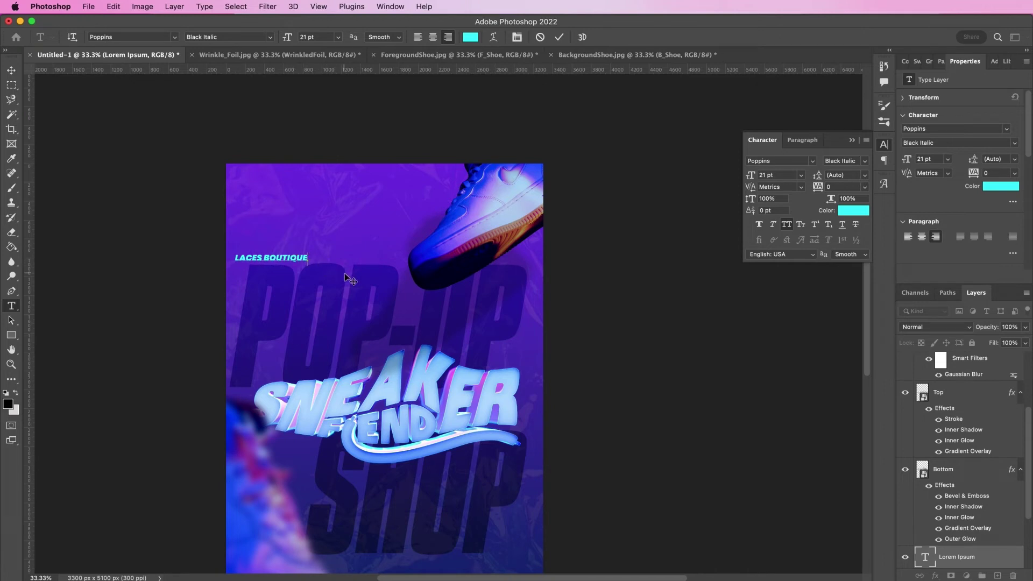
text( PRESENTS)
click(560, 37)
key(v)
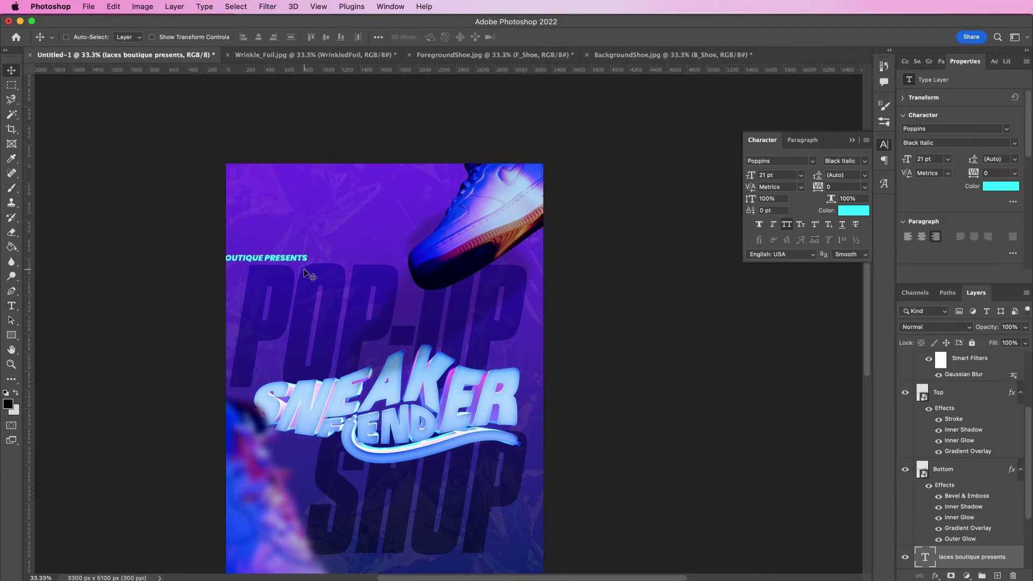
drag(311, 275, 369, 275)
Type the date '8.15.23' as a new text line near the poster bottom.
scroll(584, 434, down, 3)
scroll(583, 431, left, 2)
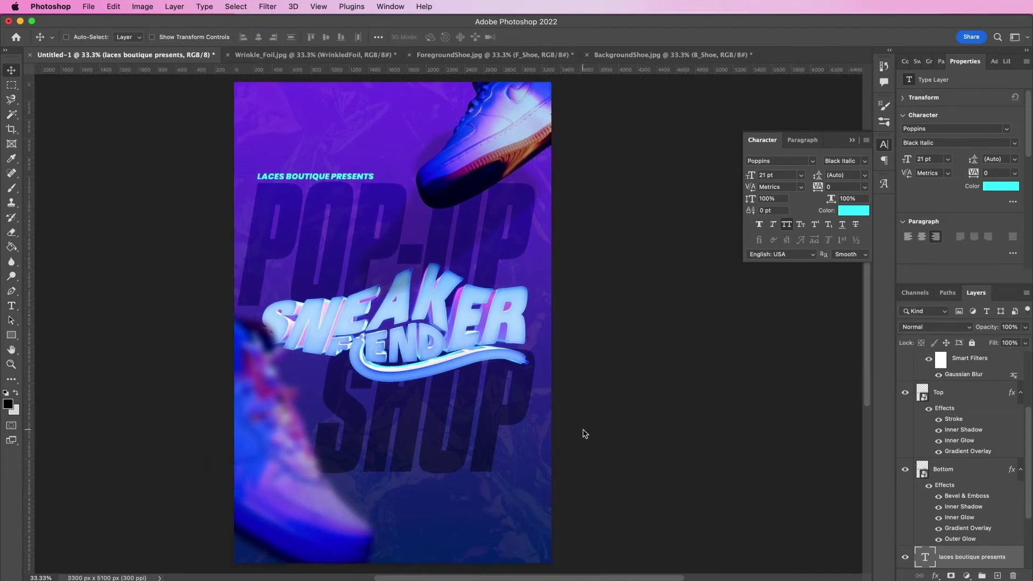
key(t)
click(465, 510)
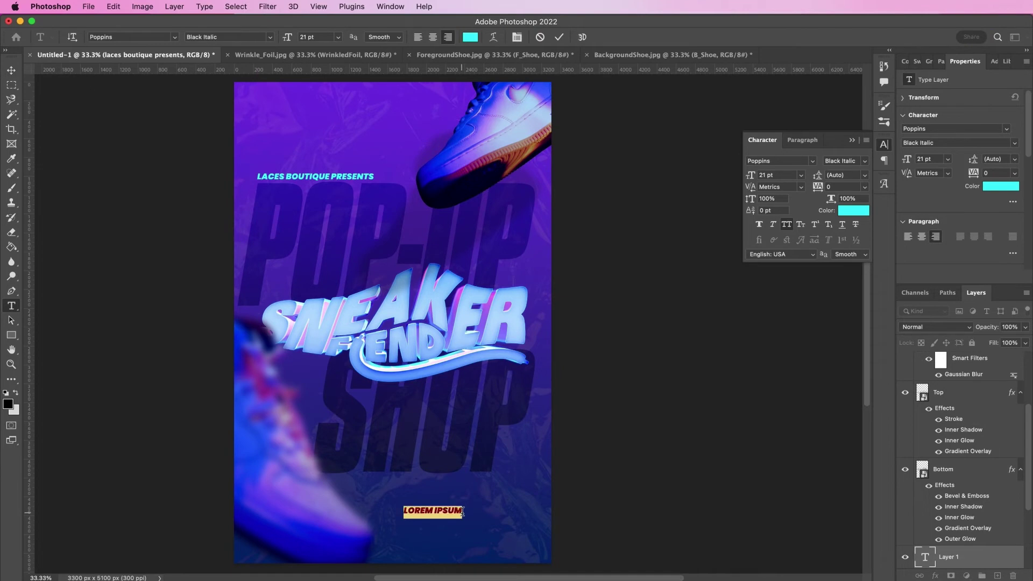
text(B.15.23)
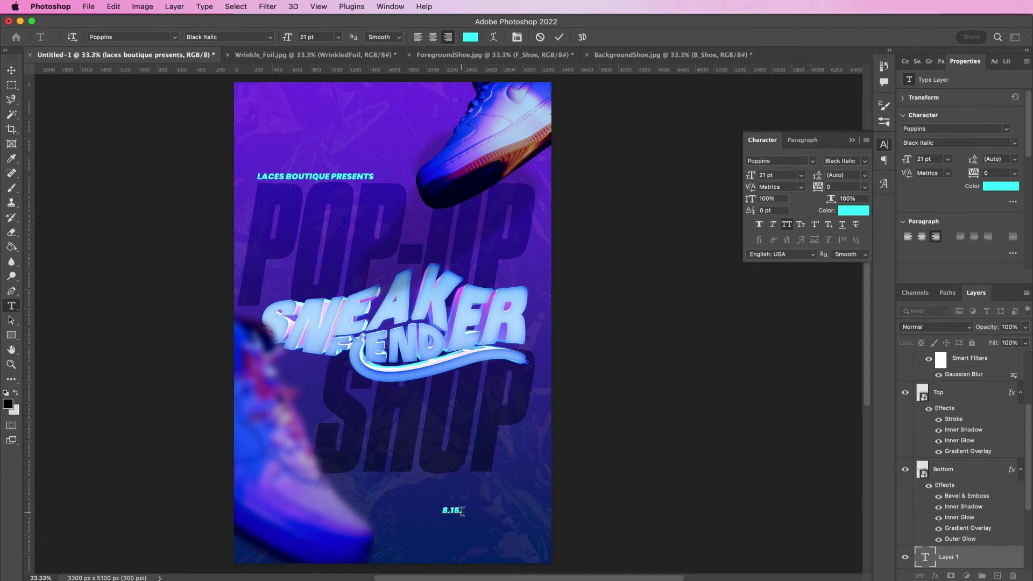
Style the date in Kenyan Coffee Bold, 56 pt, pink #faaef2, with -30 tracking.
key(super+a)
click(782, 162)
text(ken)
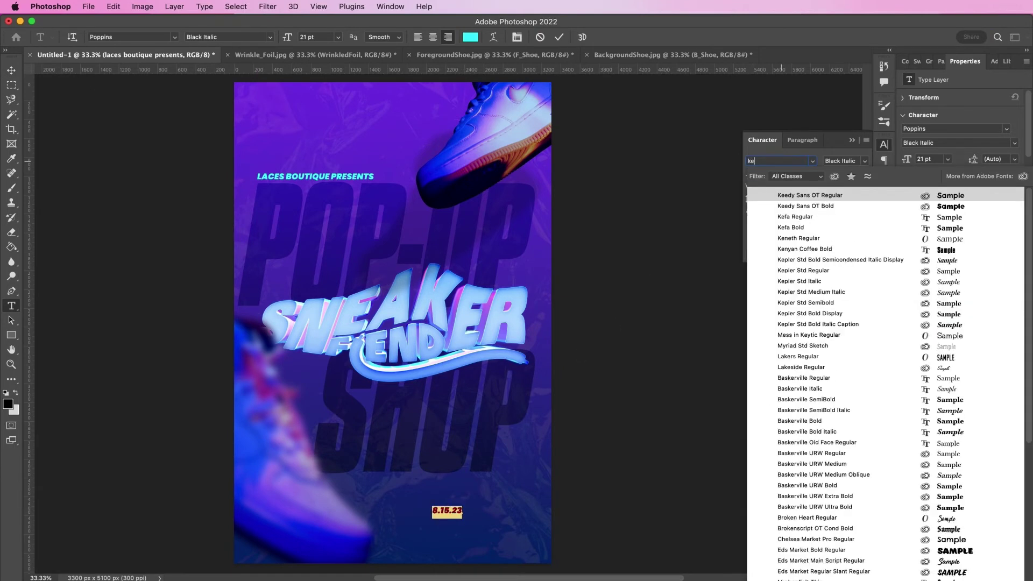
click(786, 196)
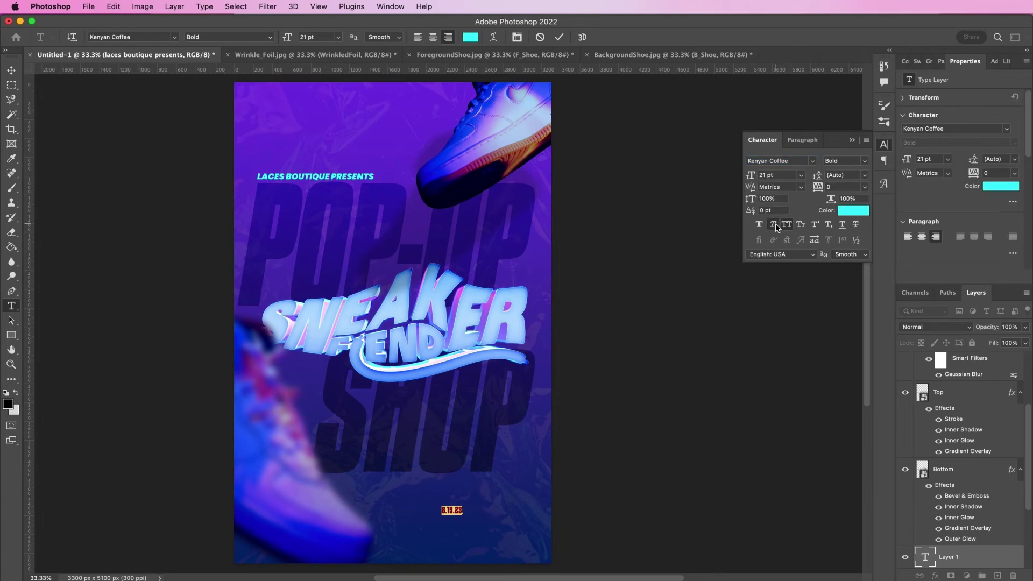
click(775, 176)
text(56)
key(Return)
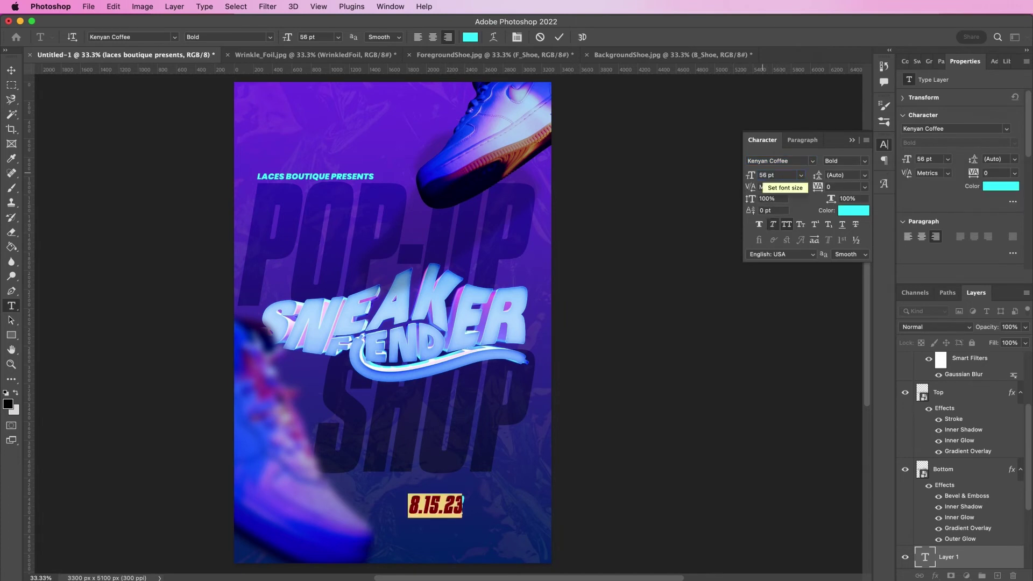
click(846, 210)
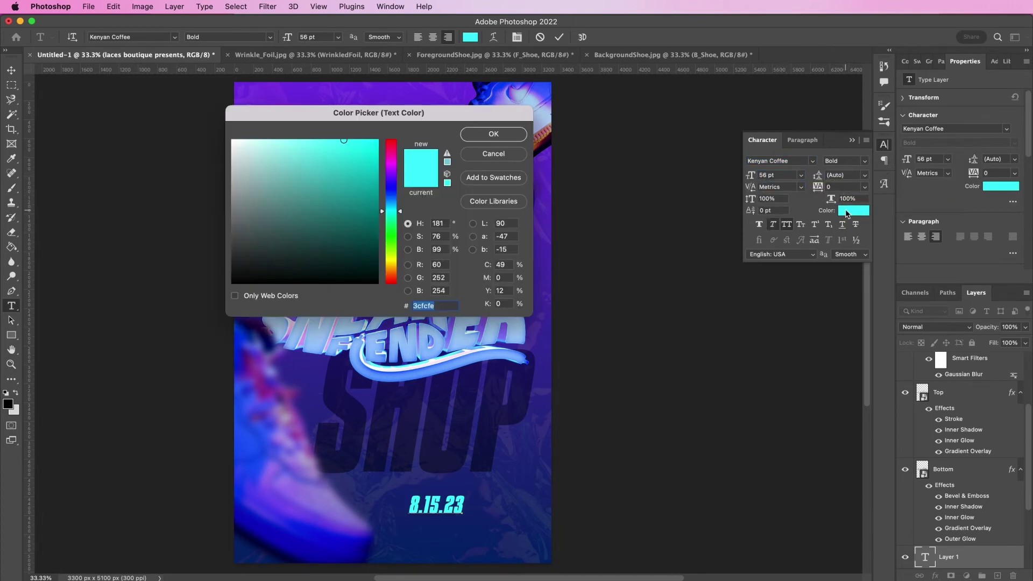
text(faa)
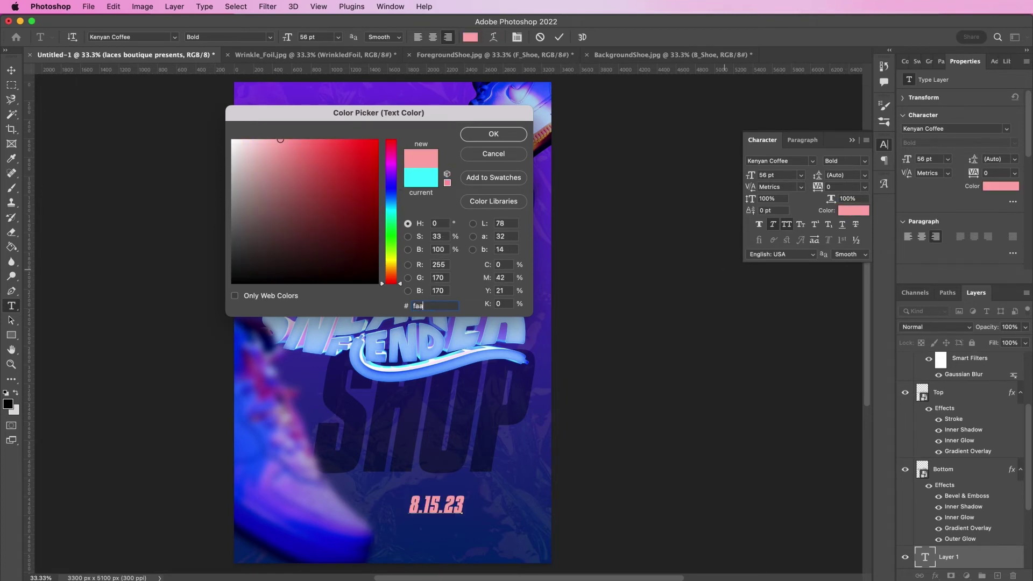
text(ef2)
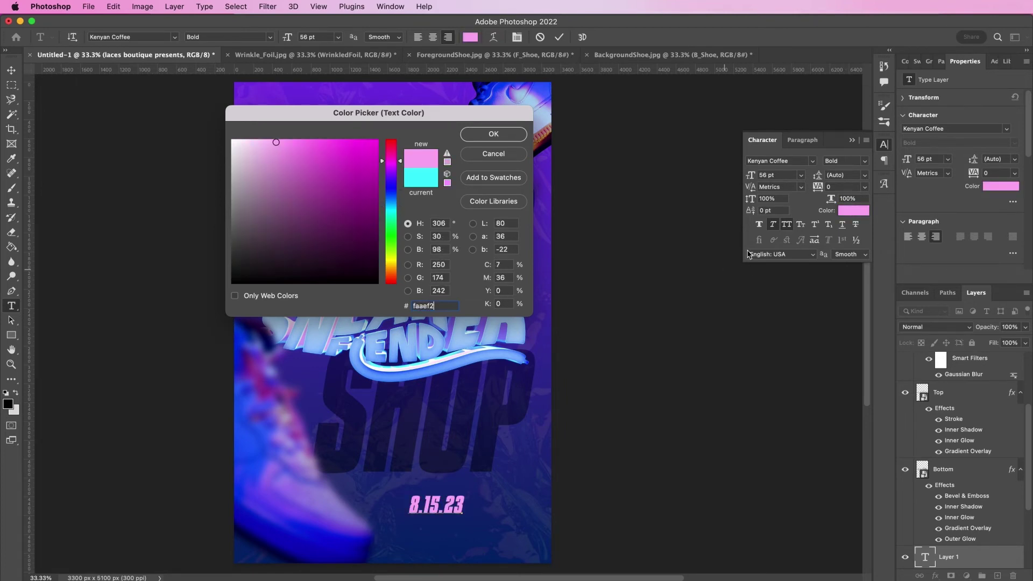
key(Return)
text(-30)
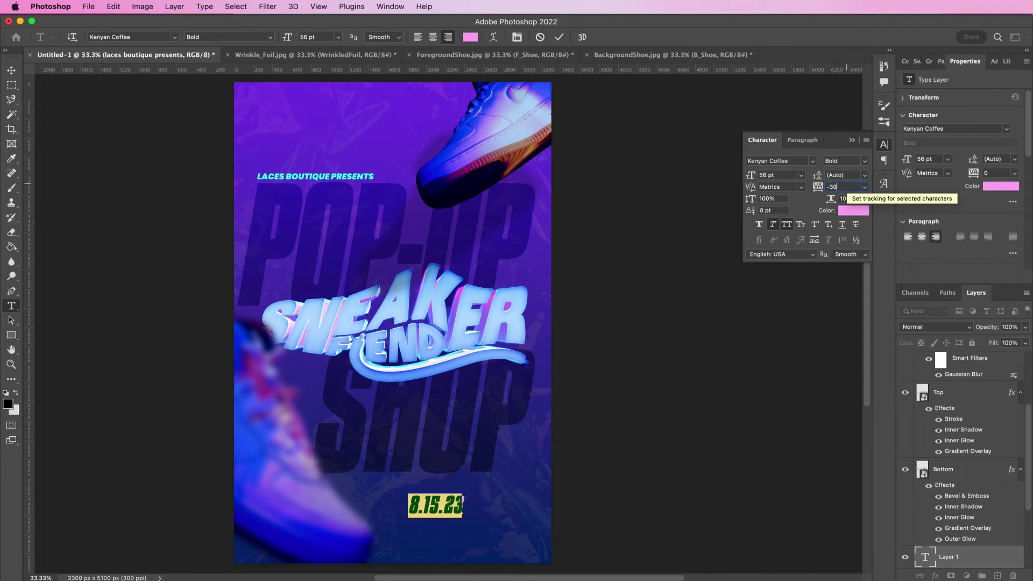
key(Return)
key(Escape)
Move the date up beneath the title and type a new '2-6PM' line below.
key(v)
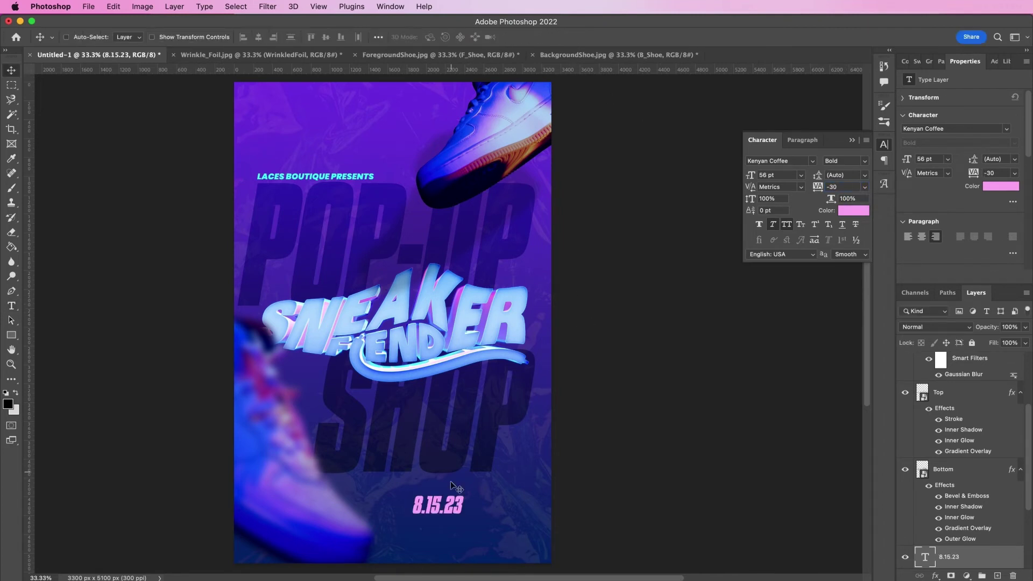
drag(452, 487, 498, 364)
key(t)
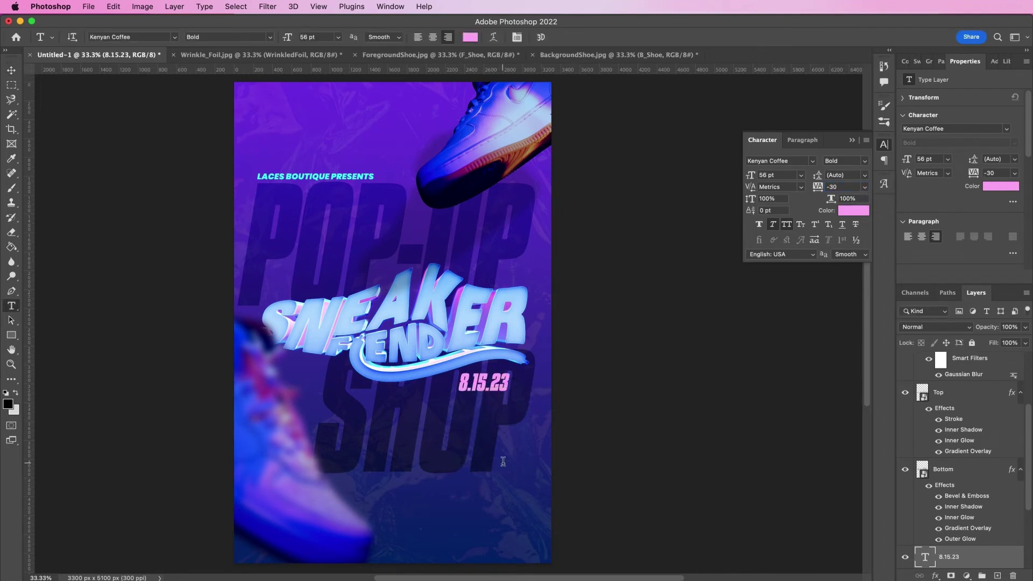
click(424, 524)
text(2)
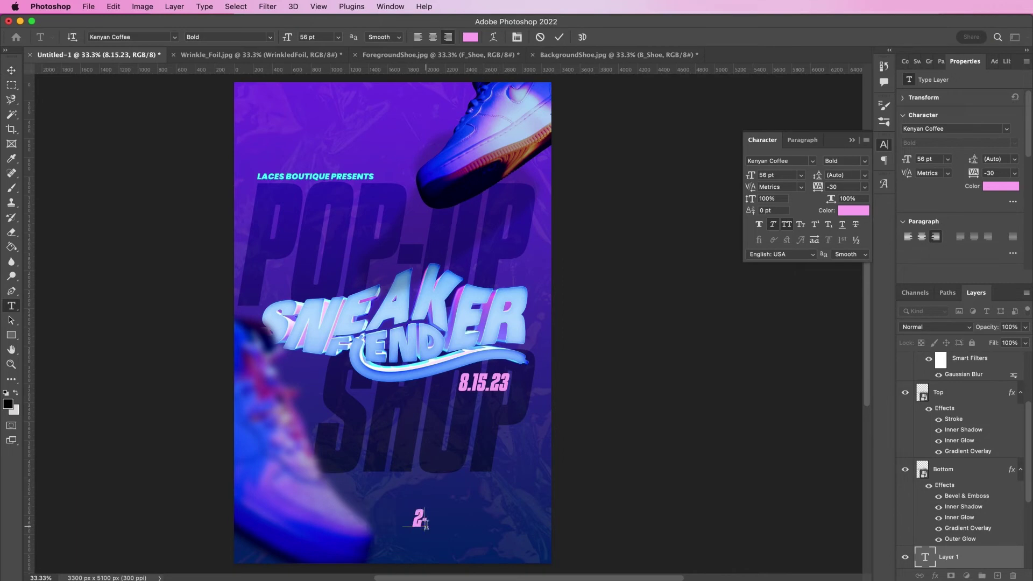
text(-6PM)
key(super+a)
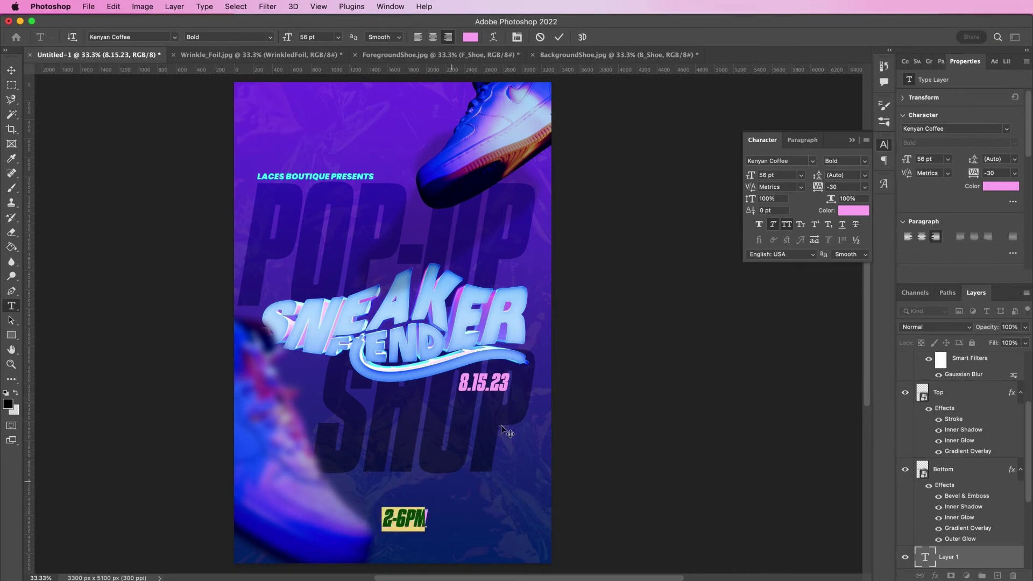
Set 2-6PM to Poppins Black Italic, 0 tracking, 21 pt.
click(772, 167)
click(787, 210)
click(861, 161)
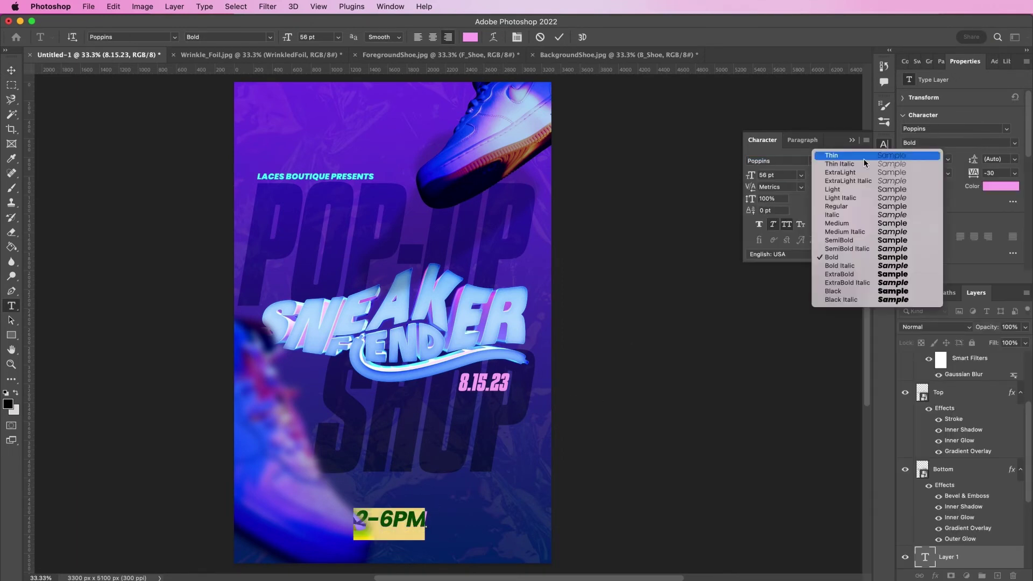
click(872, 300)
click(774, 225)
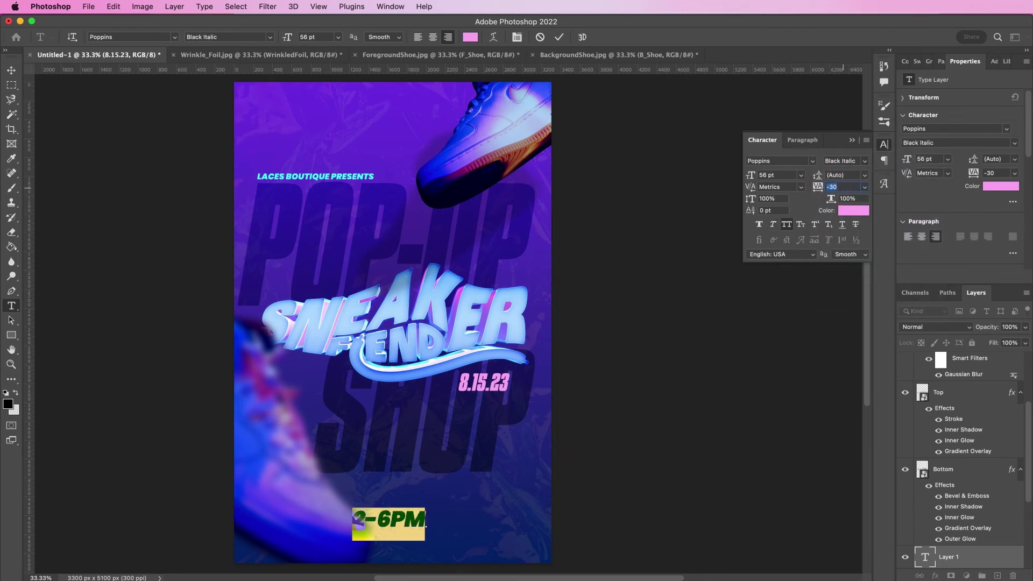
text(0)
drag(750, 175, 741, 175)
Colour 2-6PM cyan #3cfcfc, place it under the date, and draw a paragraph box bottom right.
click(851, 211)
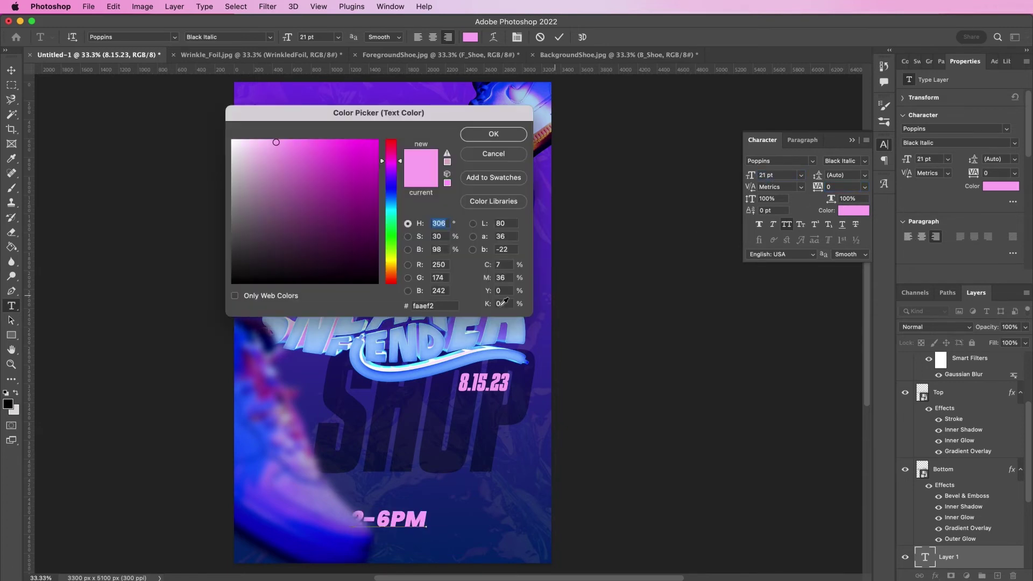
click(439, 307)
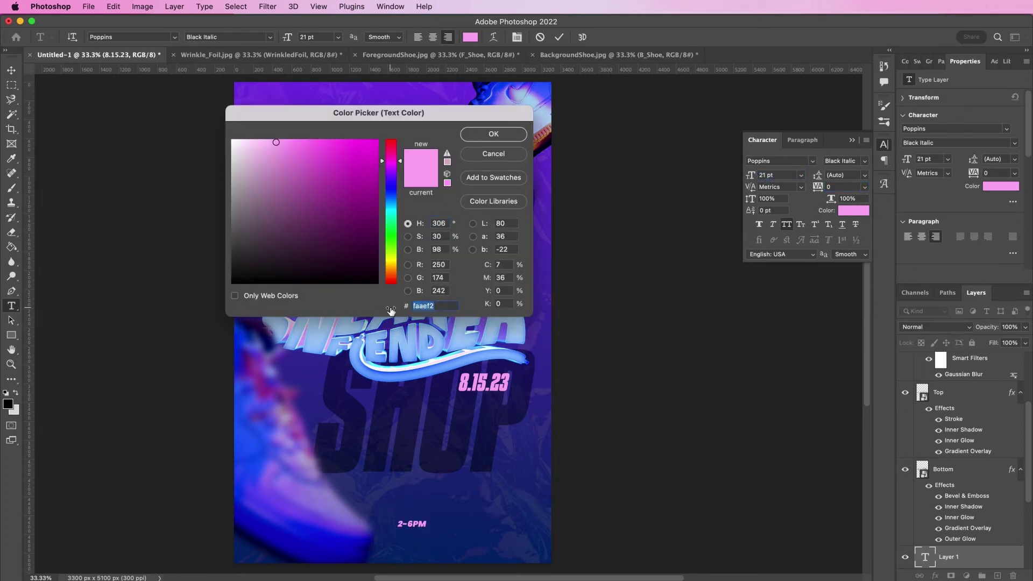
text(3cf)
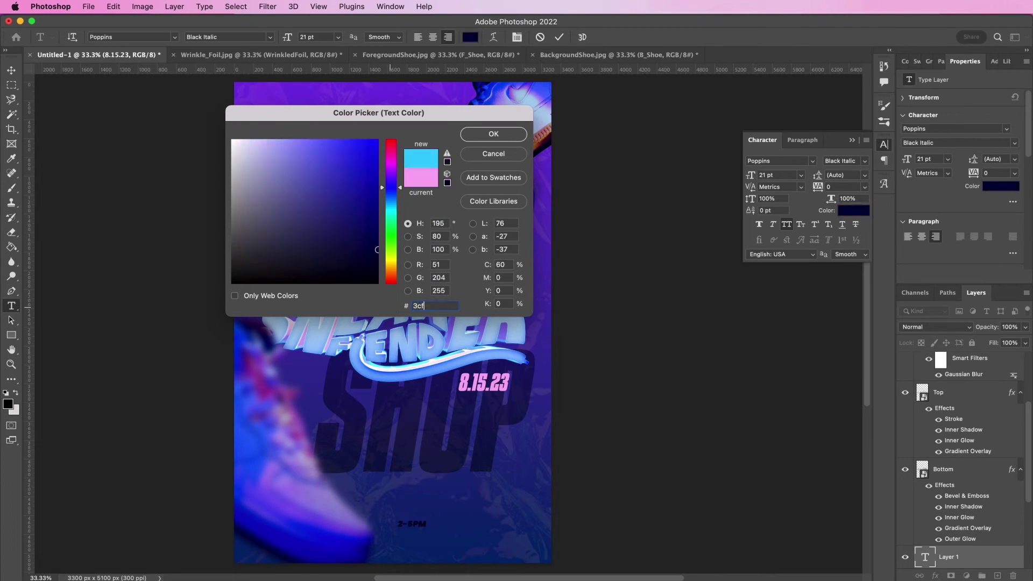
text(cfcfe)
key(Return)
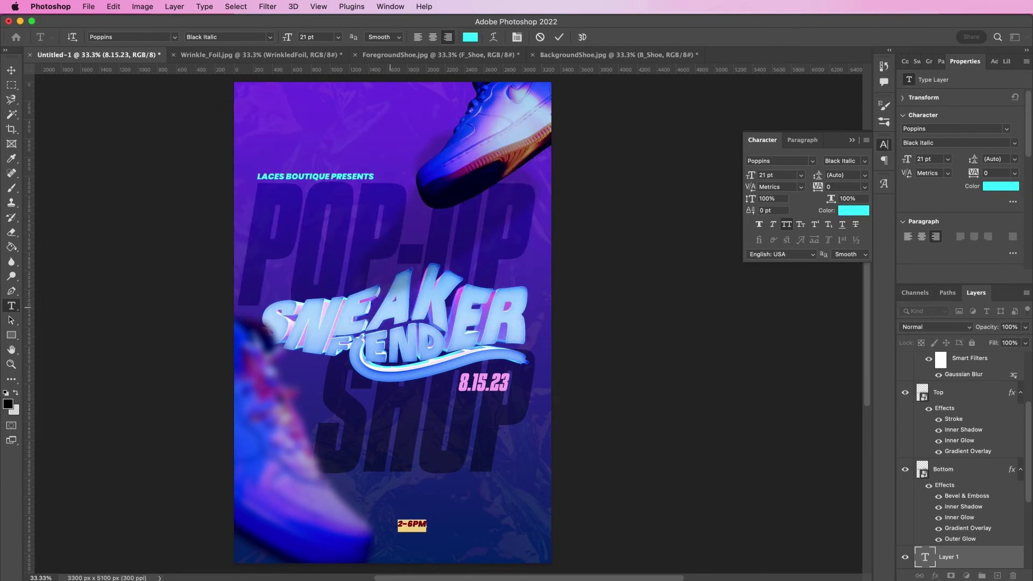
click(559, 37)
key(v)
drag(442, 535, 521, 410)
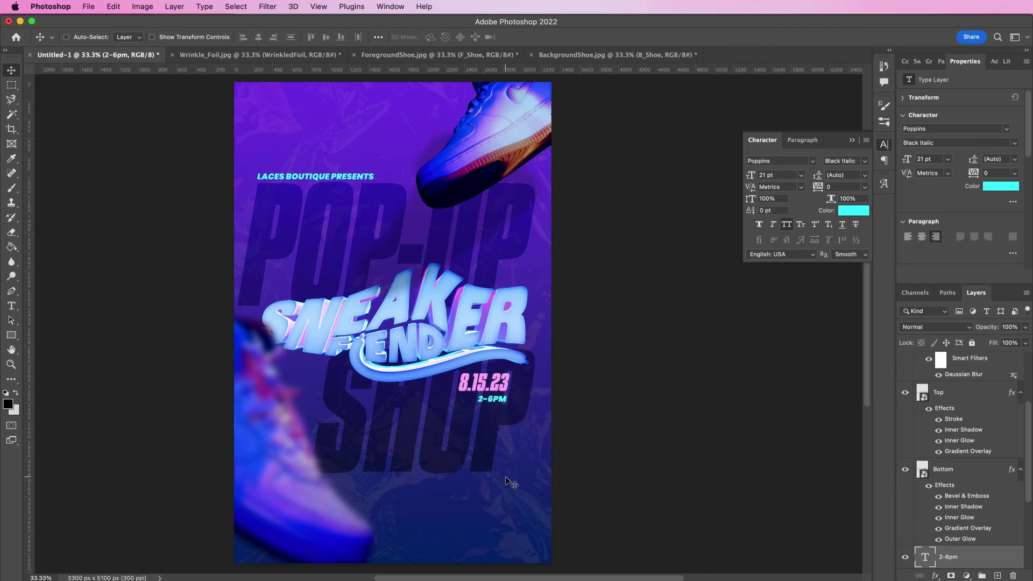
key(t)
drag(381, 516, 542, 551)
Paste the event description and set it to 15 pt Regular with All Caps off.
text(COME CELEBRATE SNEAKER DAY AT AN EXCLUSIVE DESTINATION INSPIRED BY THE PAST, PRESENT, AND FUTURE OF SNEAKERS.)
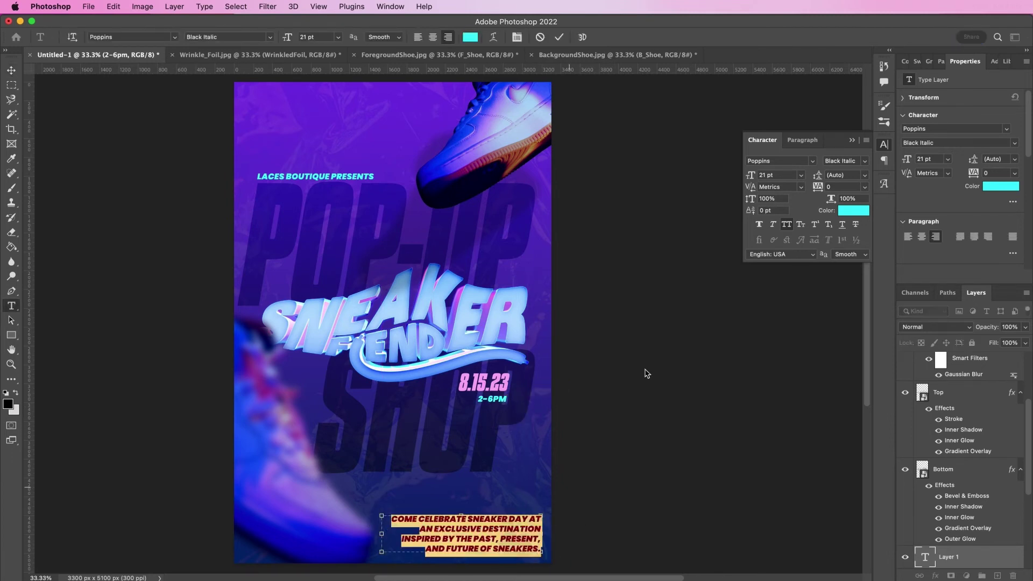
click(787, 227)
click(841, 161)
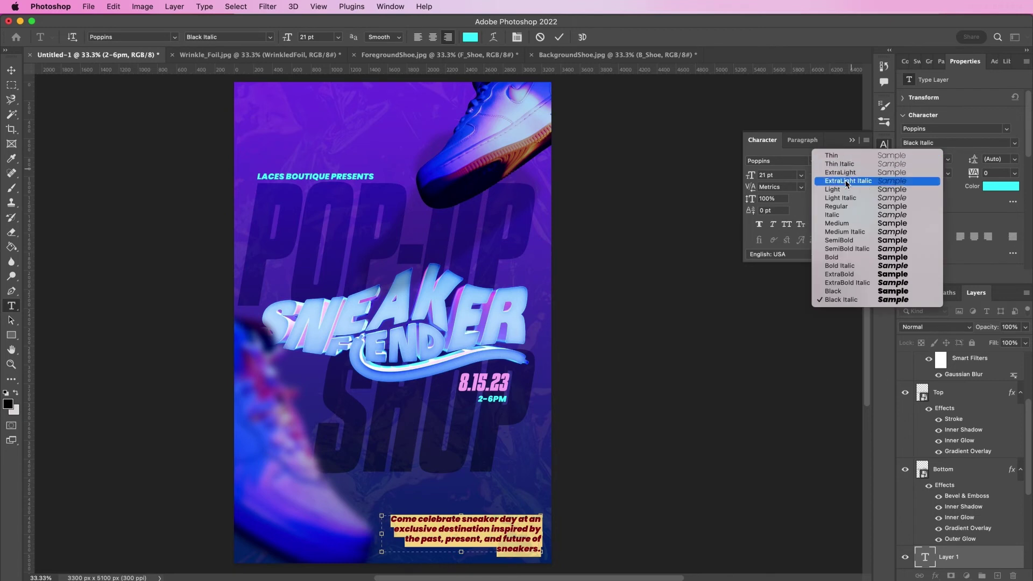
click(843, 208)
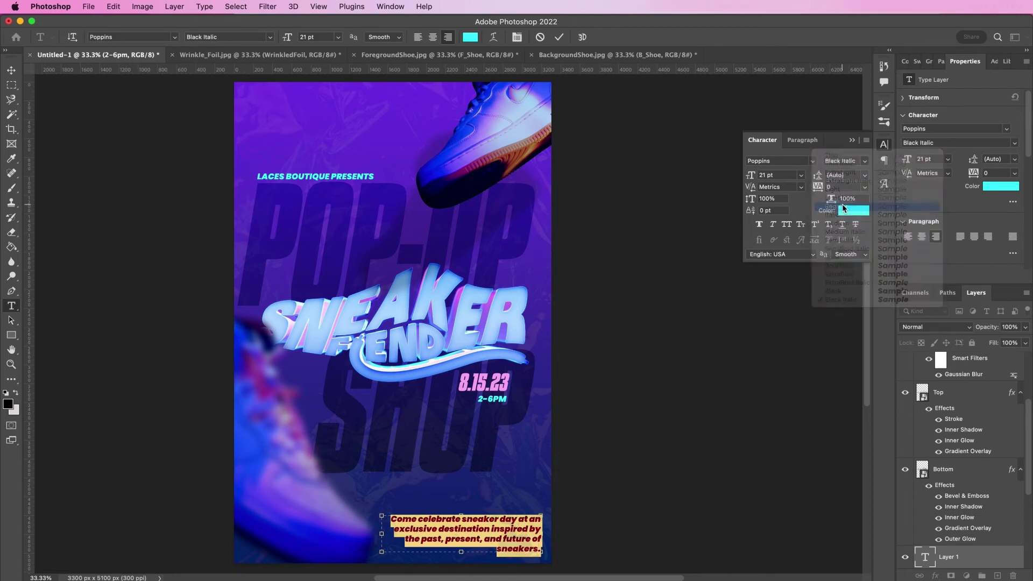
click(762, 178)
text(15)
key(Return)
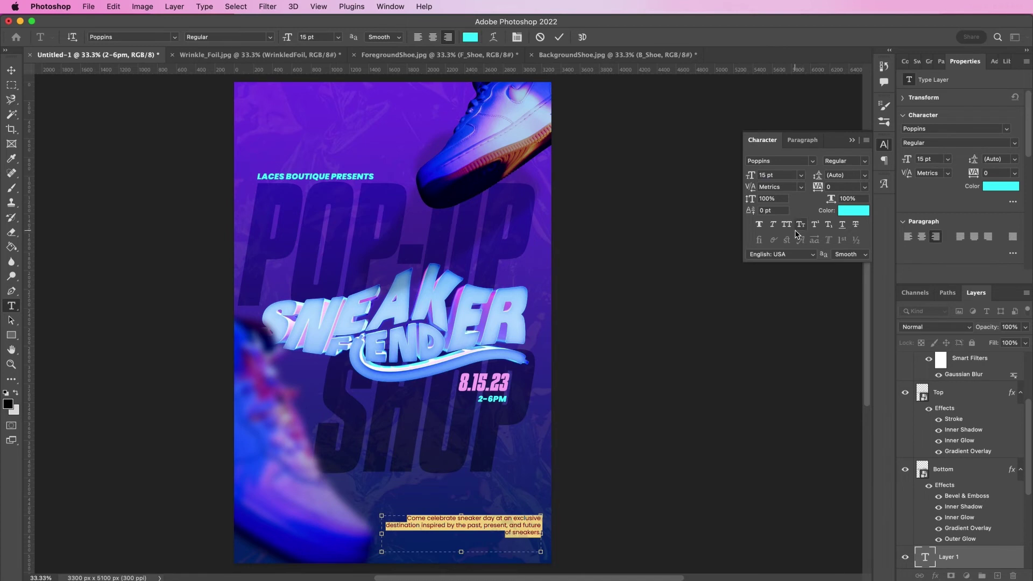
Narrow the description's text box and move it up below the date.
drag(382, 551, 414, 555)
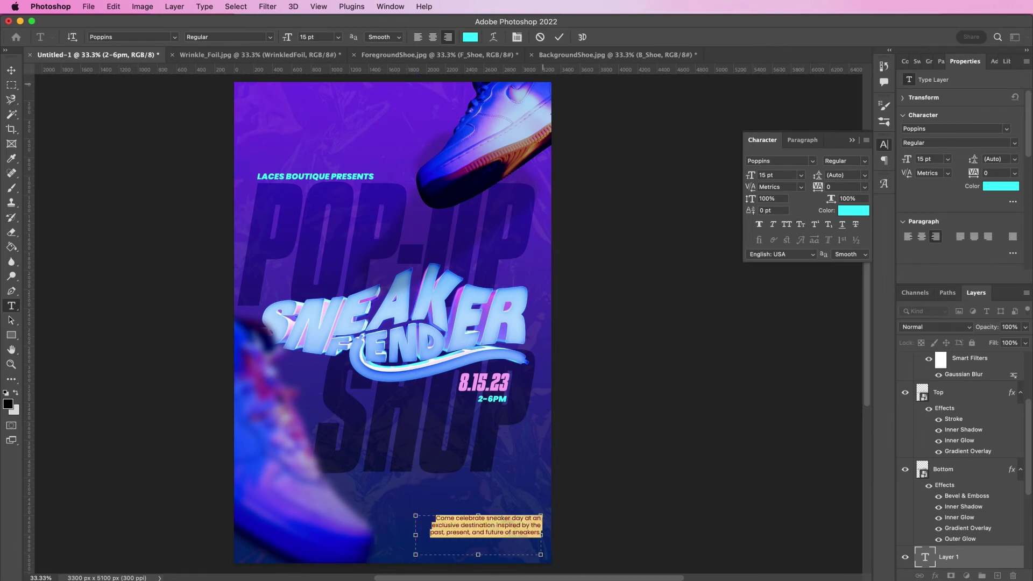
click(559, 38)
key(v)
drag(533, 472, 498, 433)
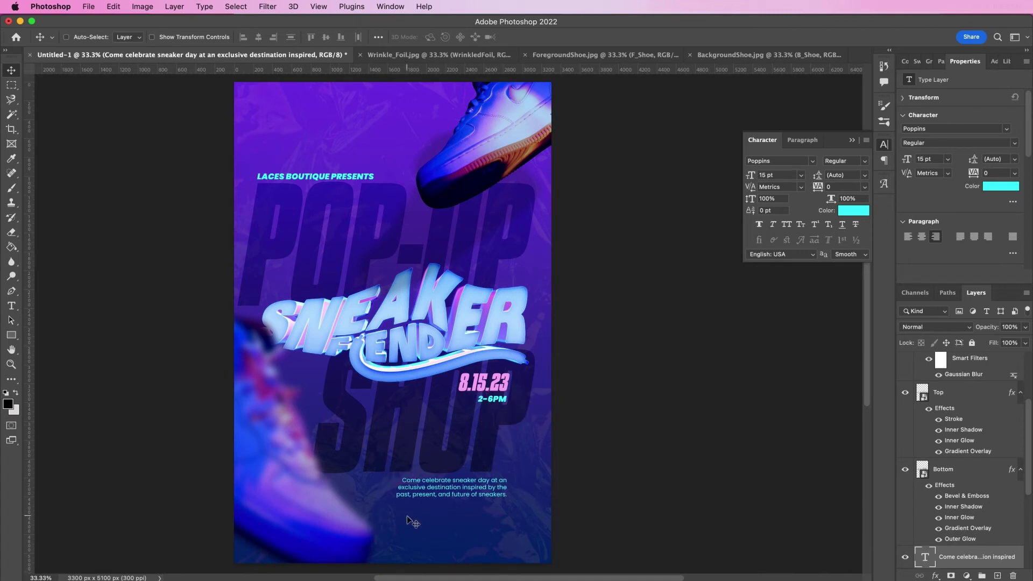
Type the boutique's street address in a new text box near the bottom.
key(t)
drag(396, 518, 509, 552)
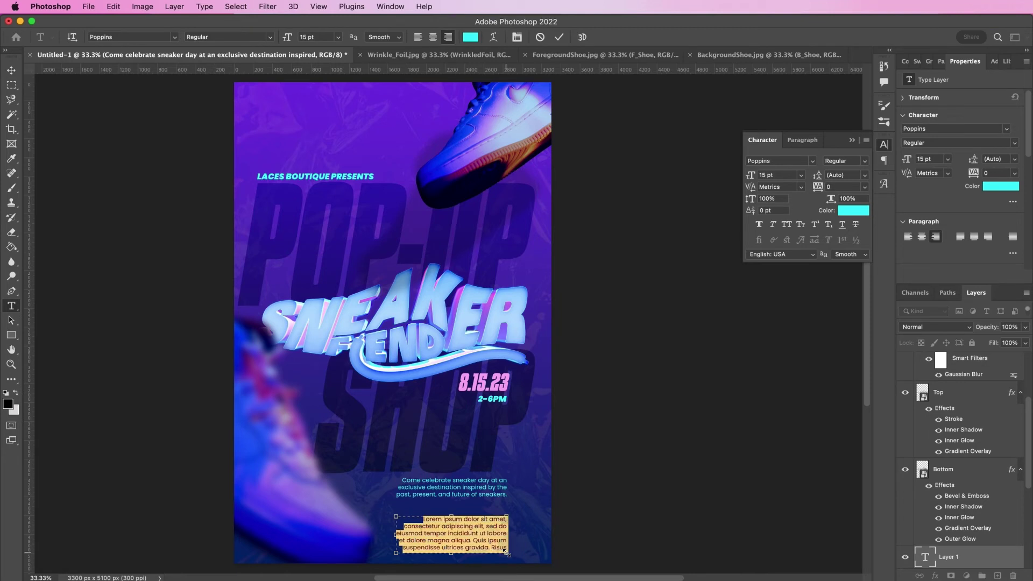
key(BackSpace)
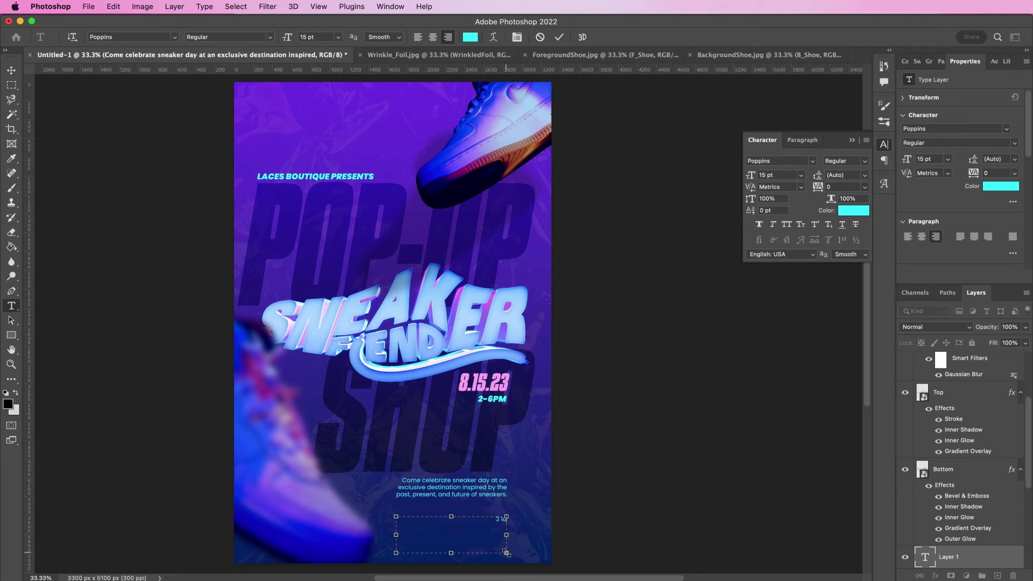
text(2 laces o)
text(ve los angeles, CA)
key(ctrl+a)
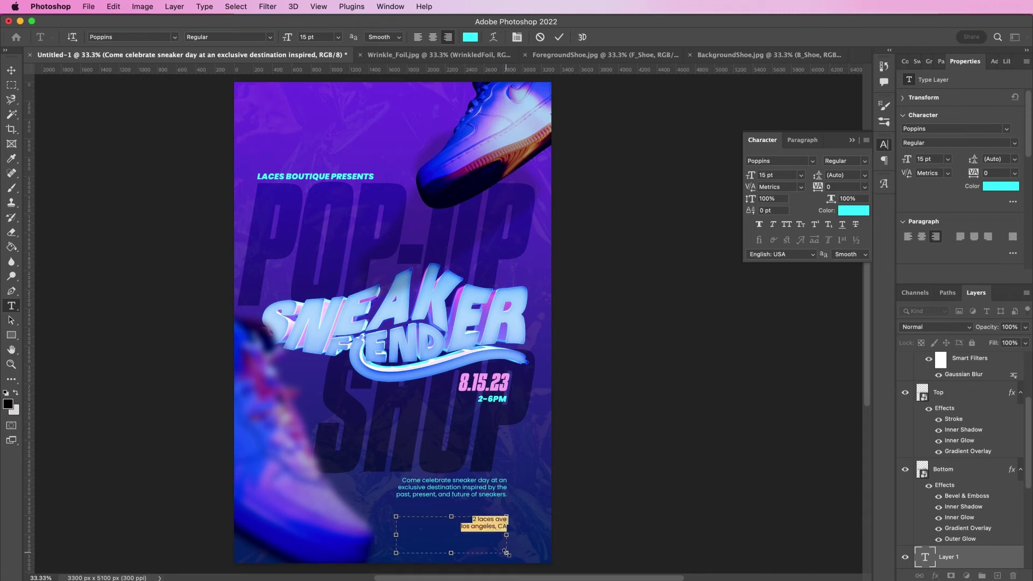
Style the address Black Italic, 21 pt, pink #faaef2, in All Caps.
click(865, 160)
click(850, 295)
text(21)
key(Return)
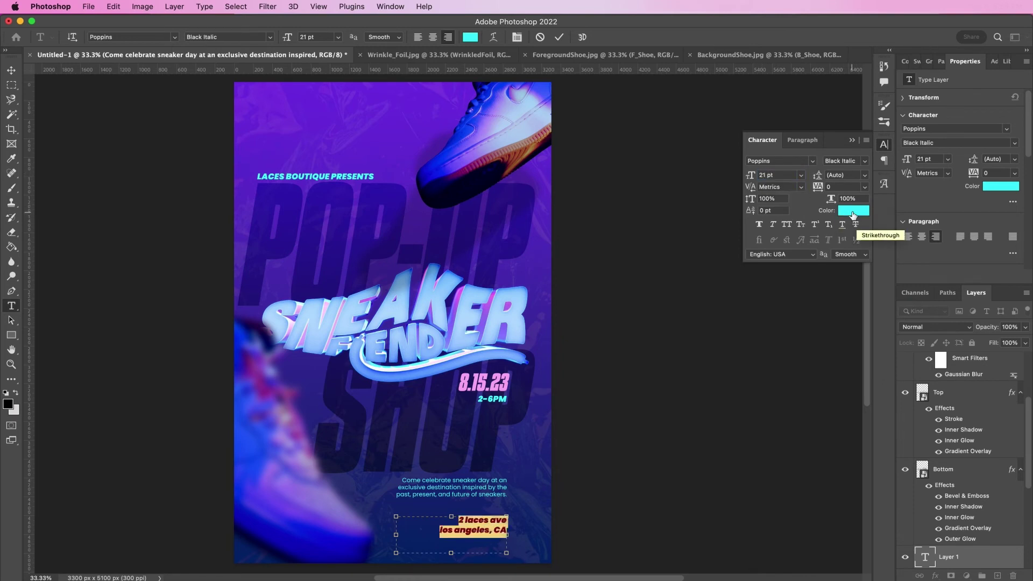
click(853, 213)
text(faaef2)
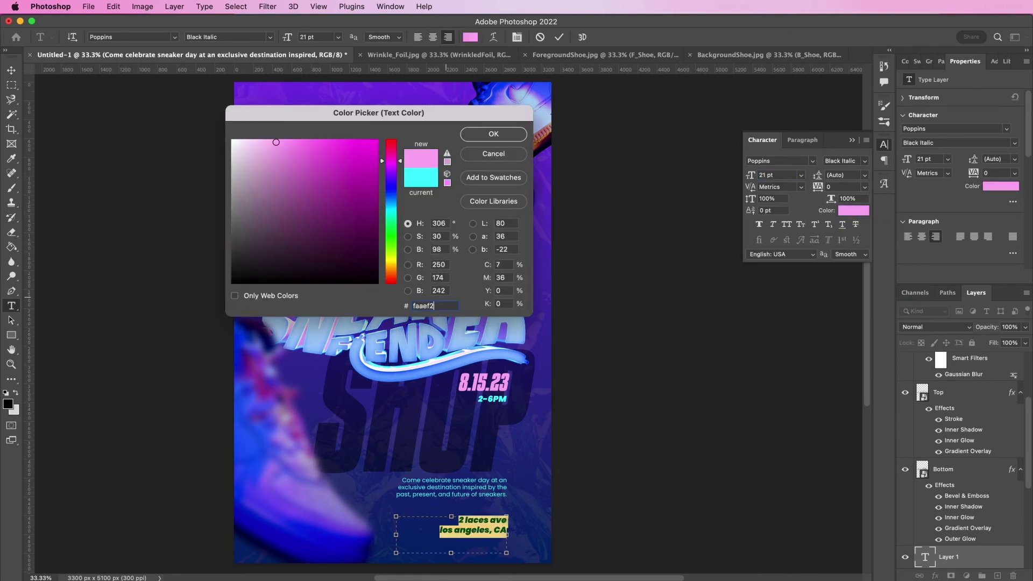
key(Return)
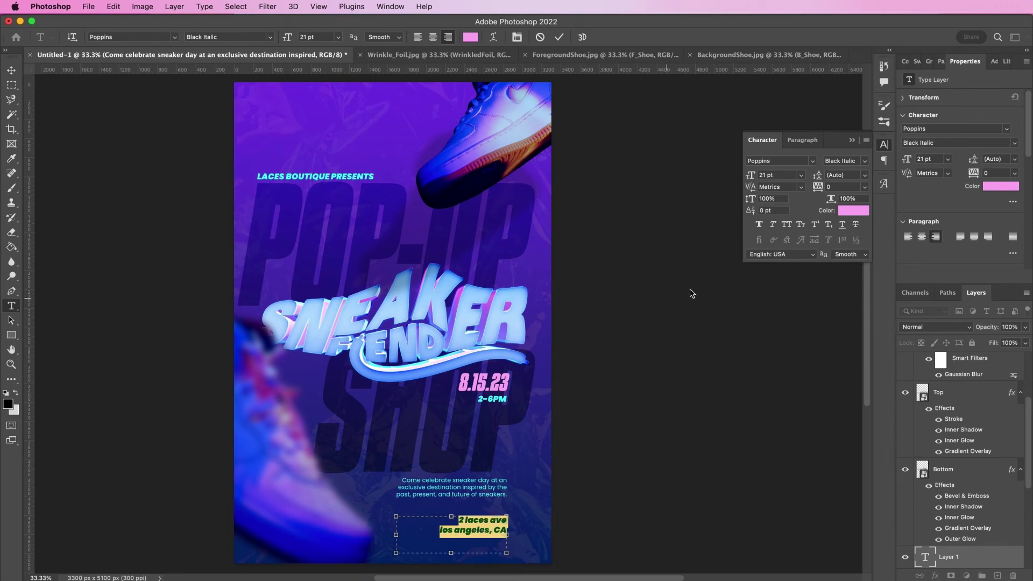
click(787, 225)
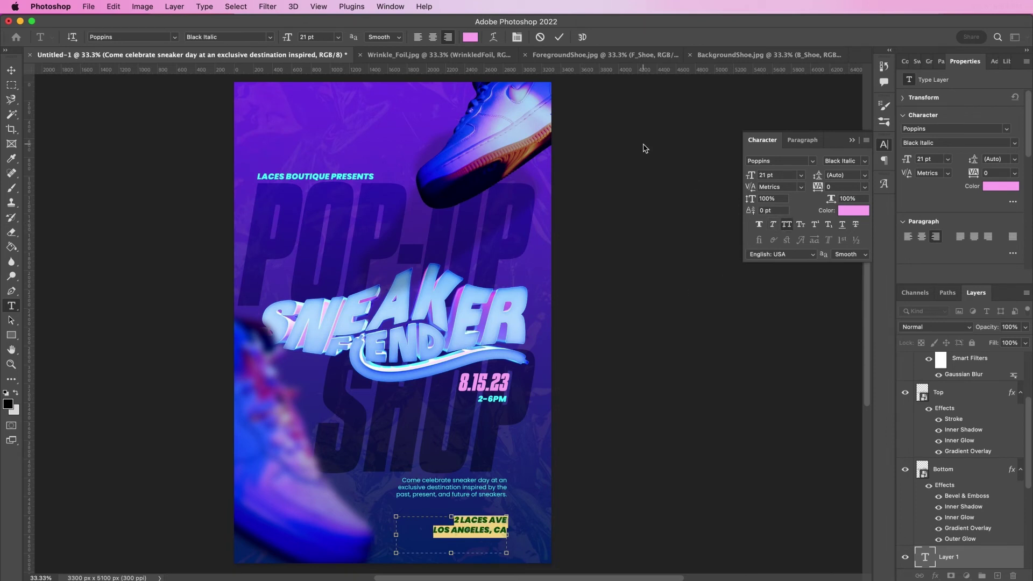
click(559, 37)
key(v)
key(shift+Up)
key(shift+Up)
key(shift+Up)
key(shift+Up)
key(shift+Up)
key(shift+Up)
key(shift+Up)
key(shift+Up)
key(shift+Up)
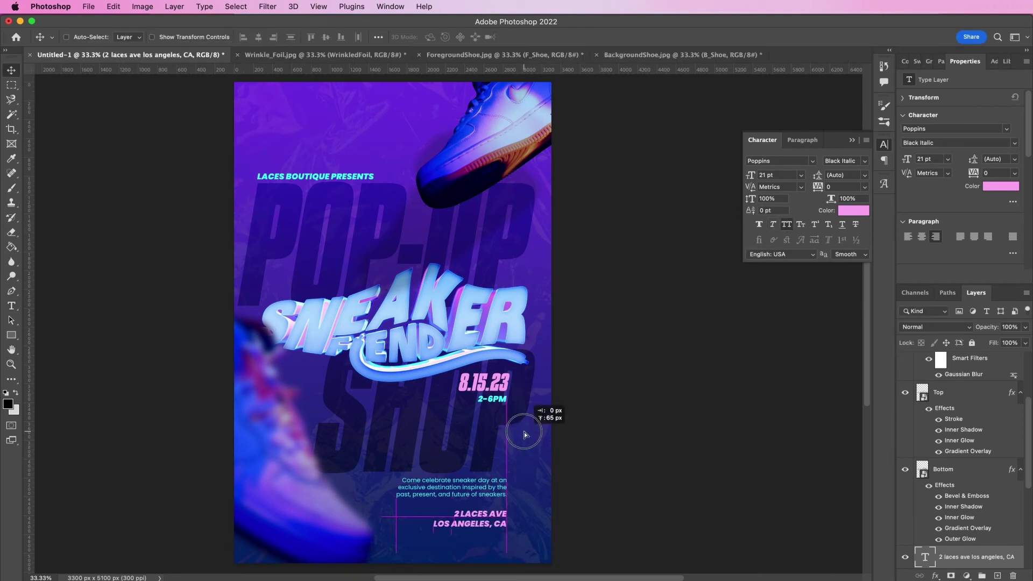
key(Down)
key(Down)
key(Down)
key(Down)
key(Down)
key(Down)
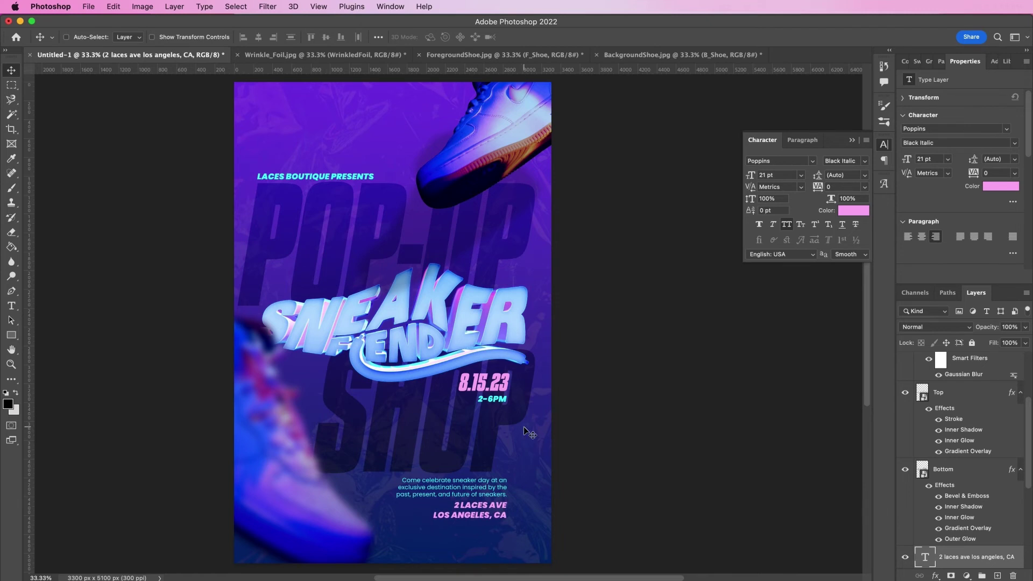
key(t)
click(395, 547)
text(www)
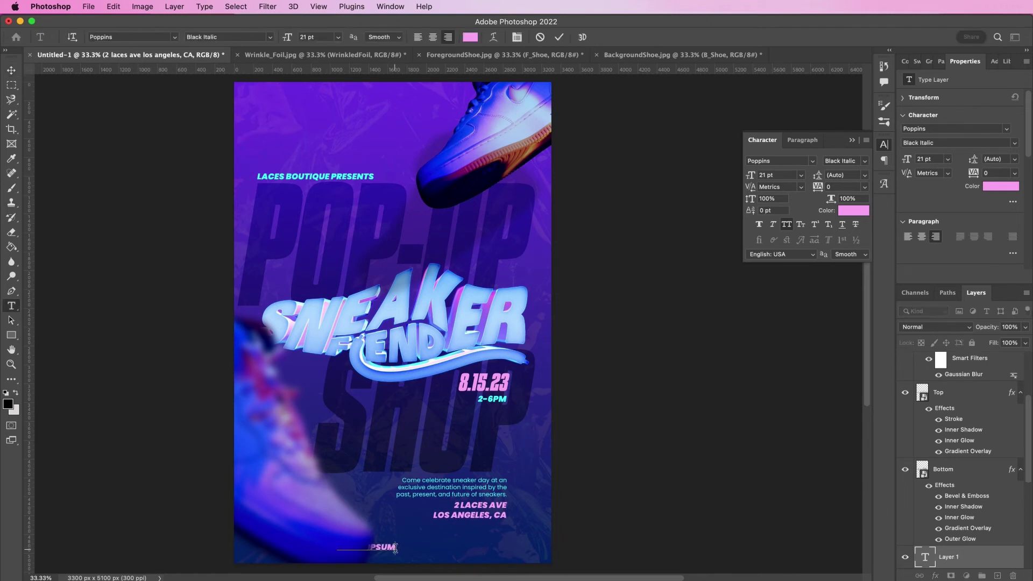
text(.laces.com)
click(561, 37)
key(v)
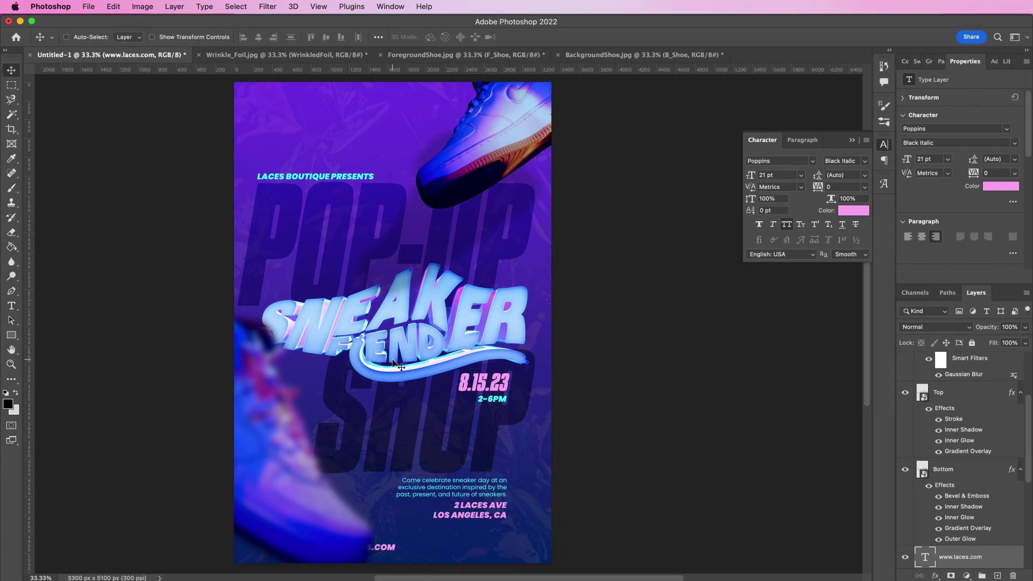
drag(395, 487, 501, 479)
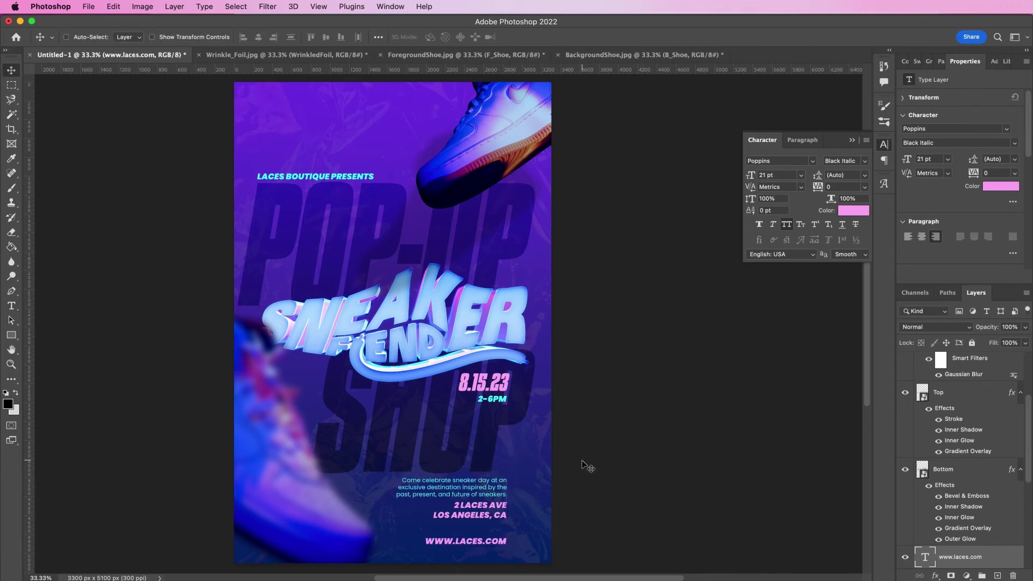
key(super+o)
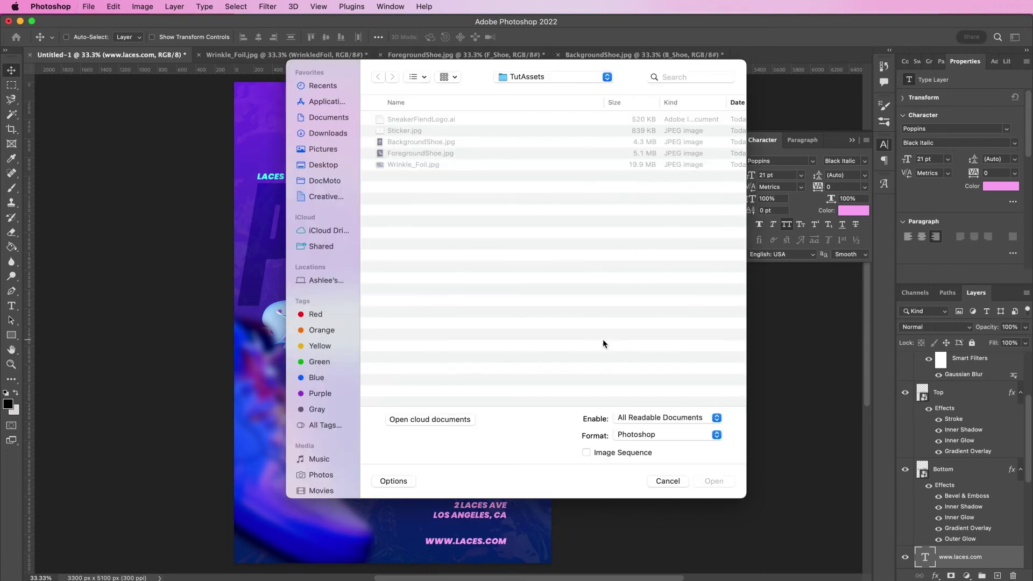
Open Sticker.jpg and turn its Background into a layer named Sticker.
double_click(404, 130)
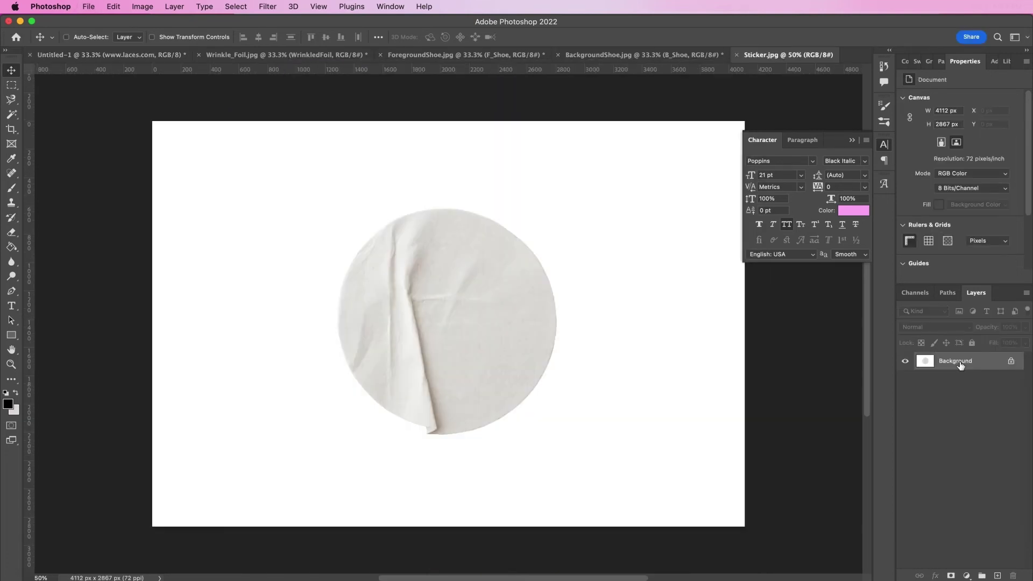
double_click(960, 365)
text(Sticker)
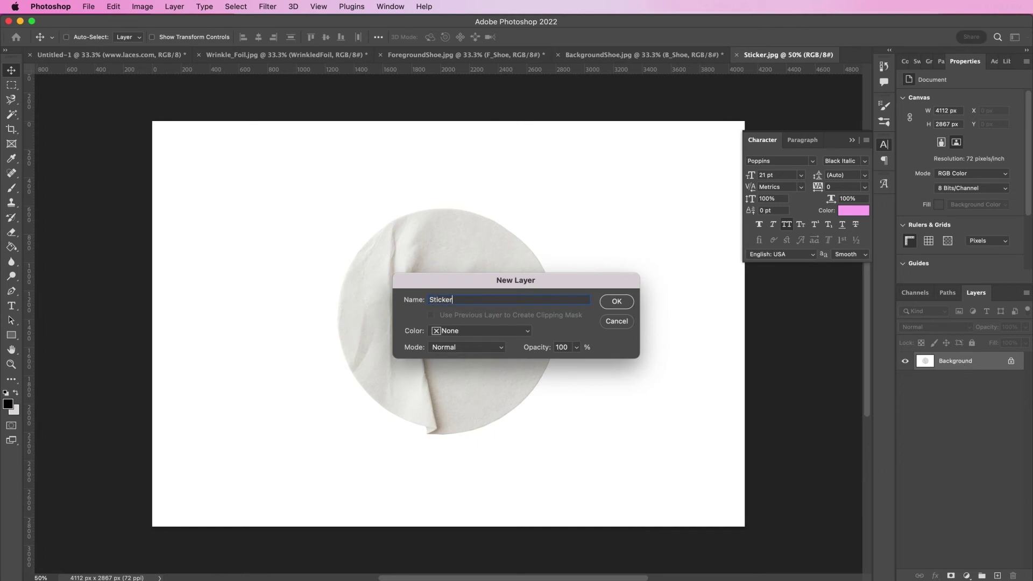
key(Return)
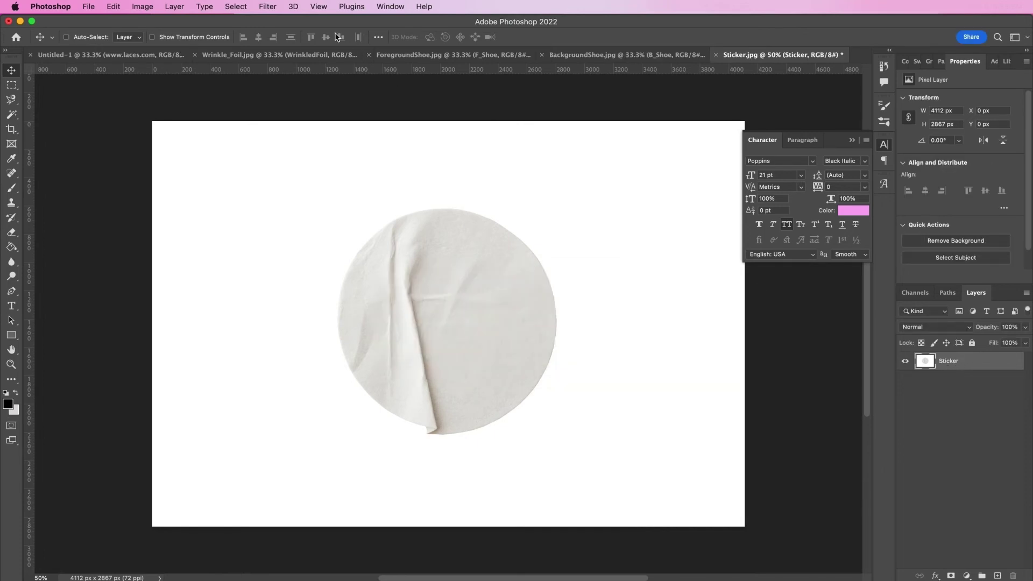
Select the subject, mask out the white background, and convert Sticker to a smart object.
click(240, 7)
click(276, 135)
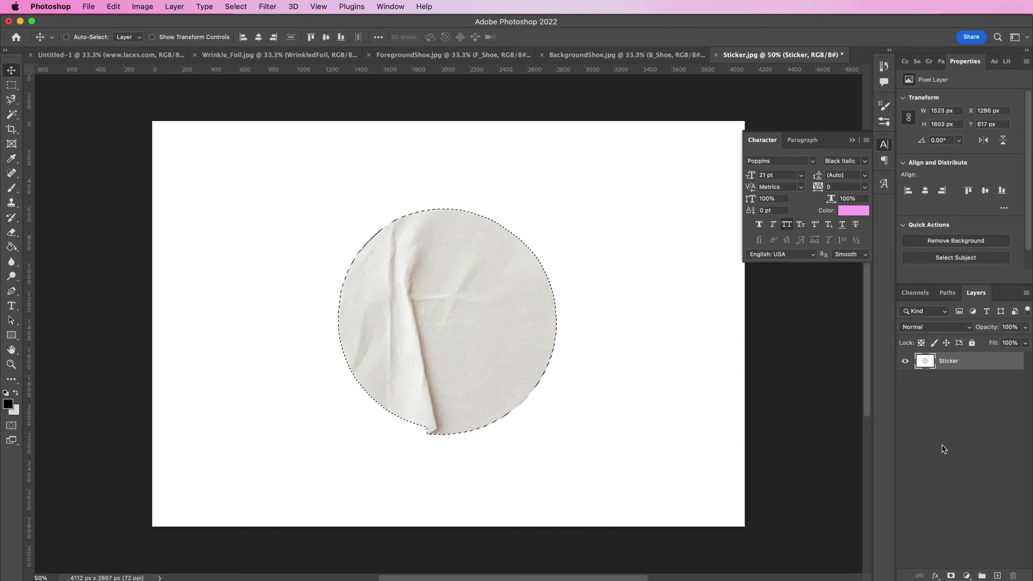
click(951, 576)
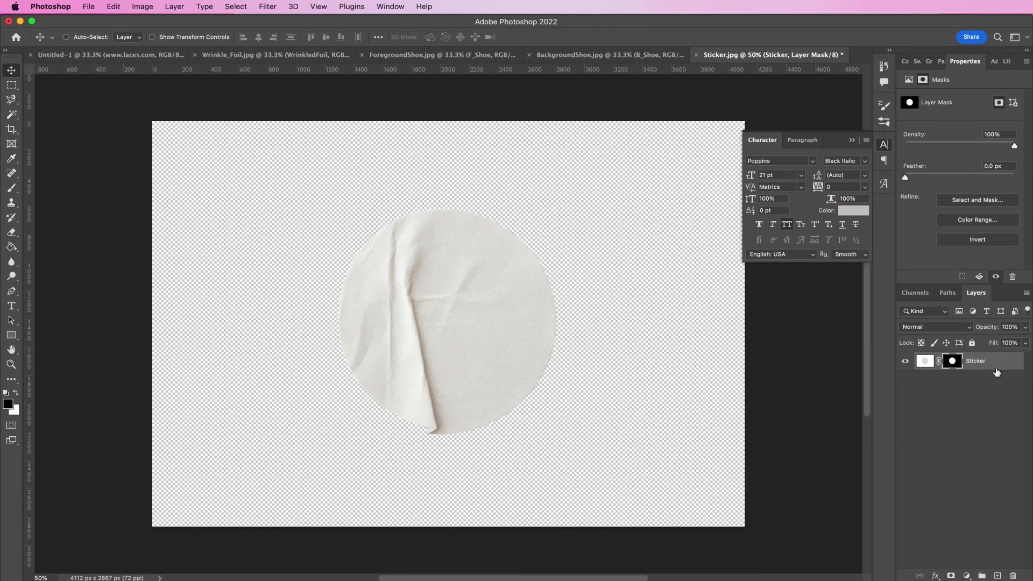
right_click(996, 366)
click(882, 243)
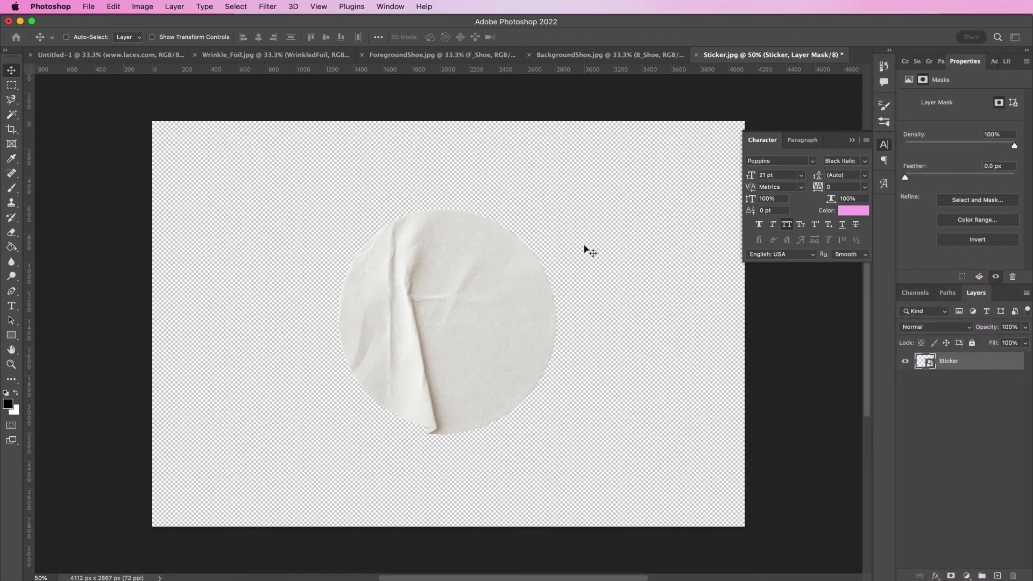
Drag the sticker into the poster, scale it to 16.48%, rotate 24.43°, and place it beside the top shoe.
drag(475, 283, 393, 182)
key(ctrl+t)
drag(403, 248, 402, 201)
drag(488, 144, 498, 180)
drag(375, 185, 389, 140)
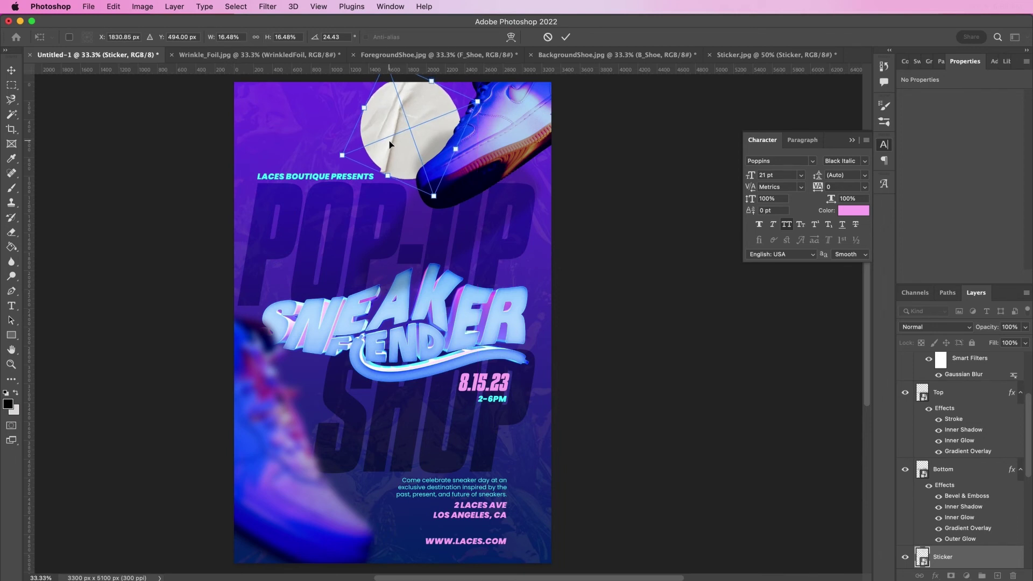
key(Return)
scroll(988, 482, down, 5)
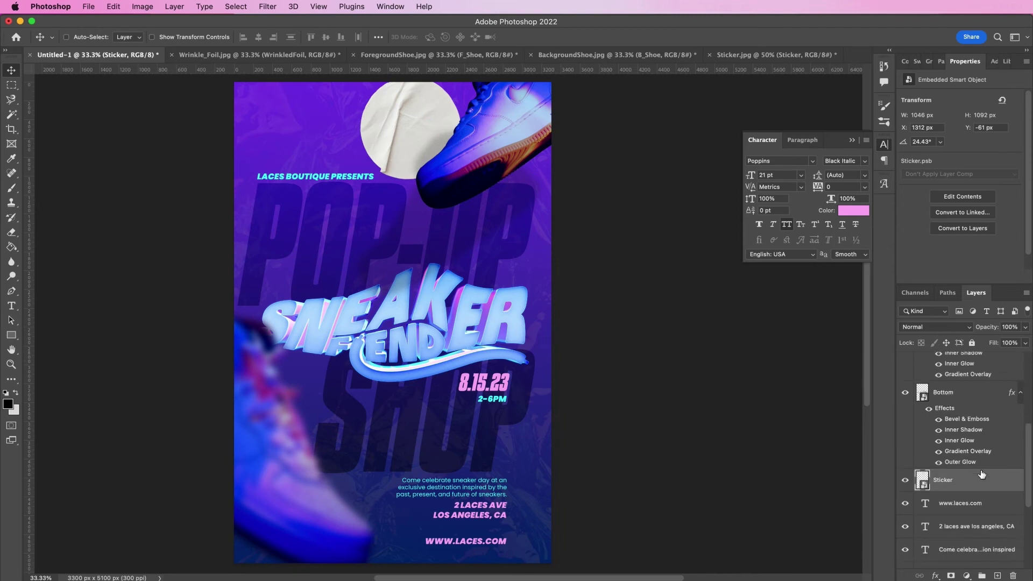
Add a Multiply drop shadow to Sticker: colour #181719, 21% opacity, 0 px distance, 43 px size.
double_click(988, 480)
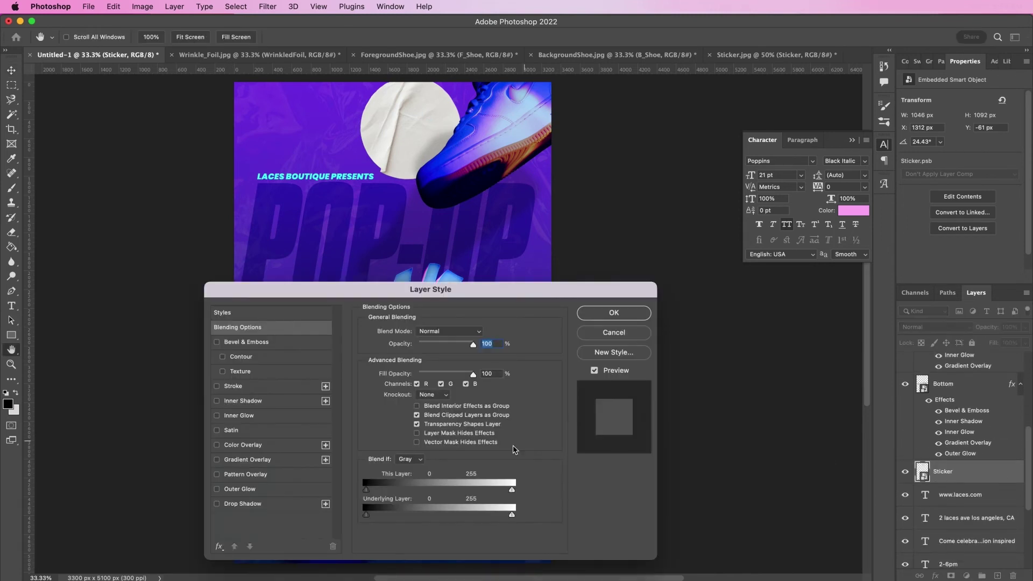
click(287, 506)
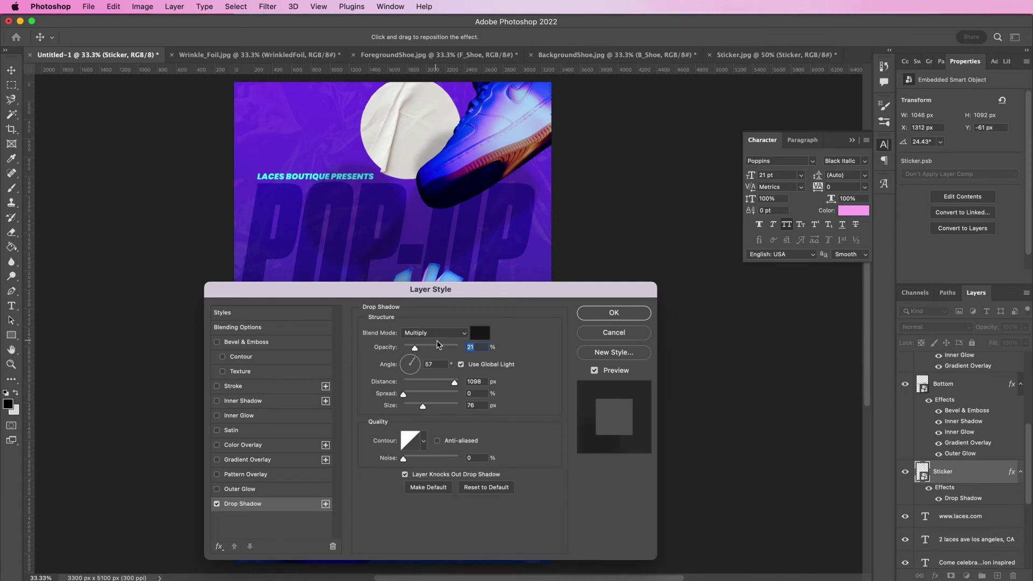
click(480, 333)
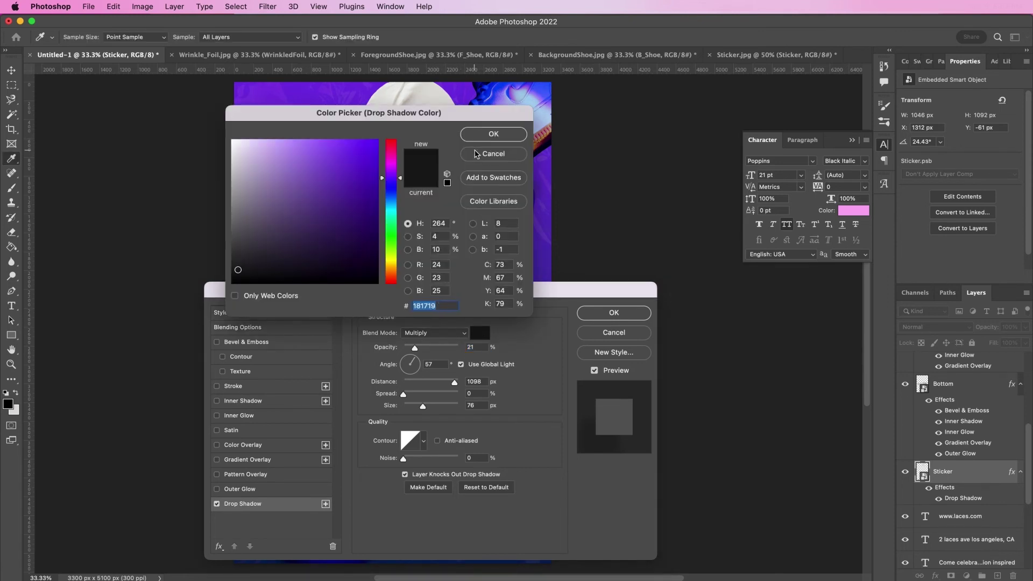
click(451, 304)
key(Return)
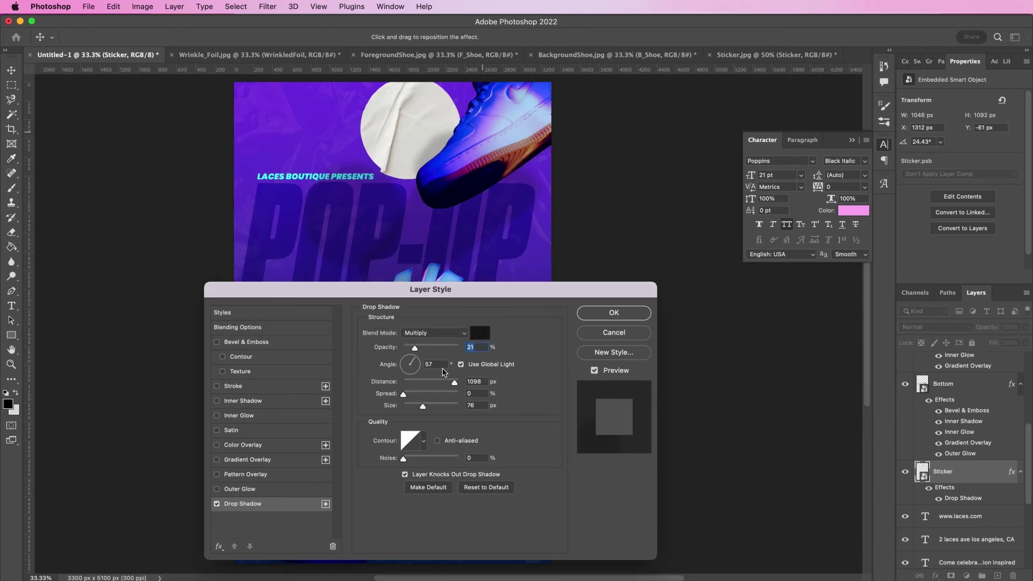
double_click(479, 405)
text(43)
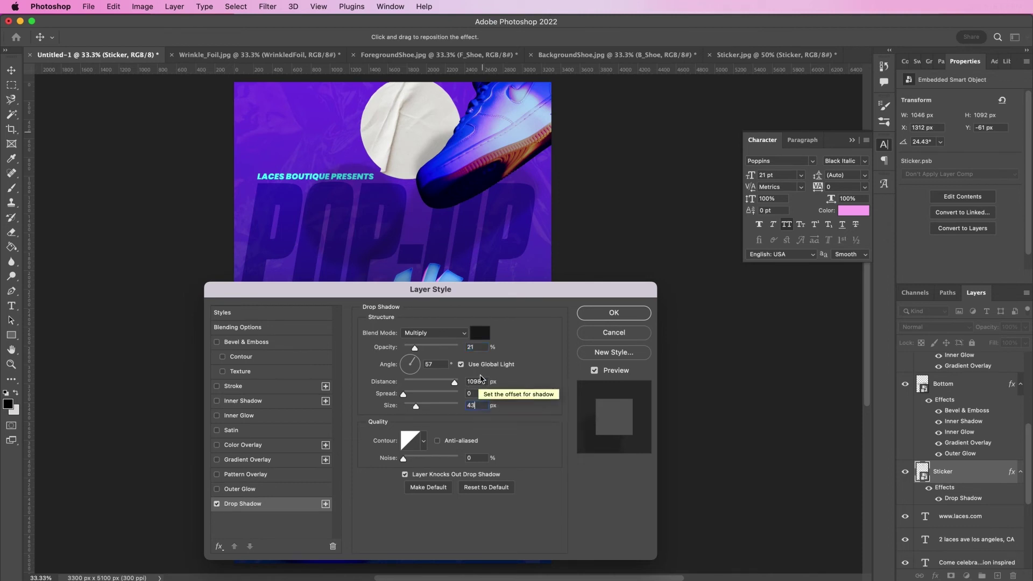
double_click(481, 381)
text(0)
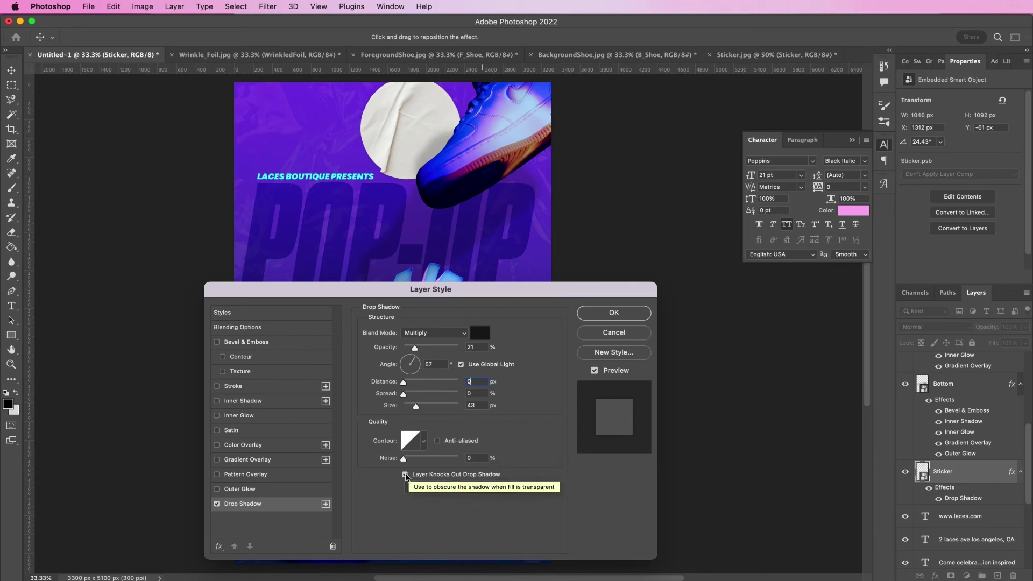
double_click(478, 405)
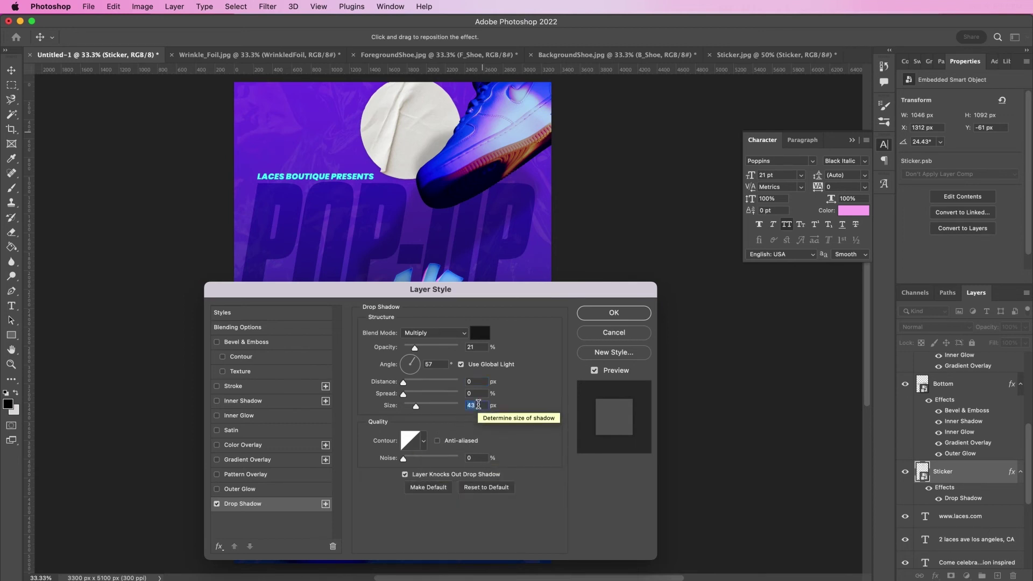
click(590, 315)
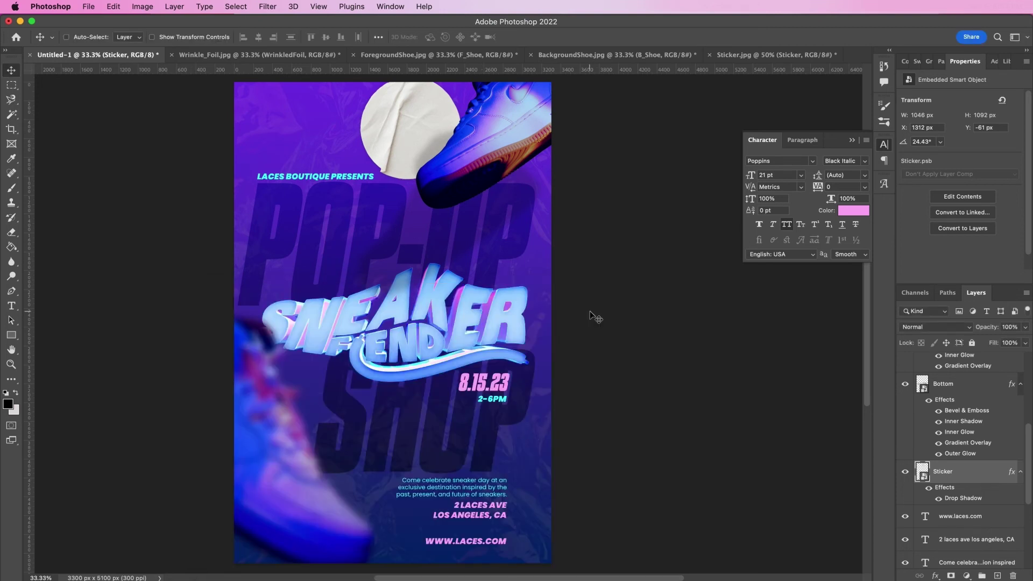
Clip the WrinkledFoil copy layer to the sticker below, with Normal blend mode and 100% opacity.
scroll(951, 519, down, 5)
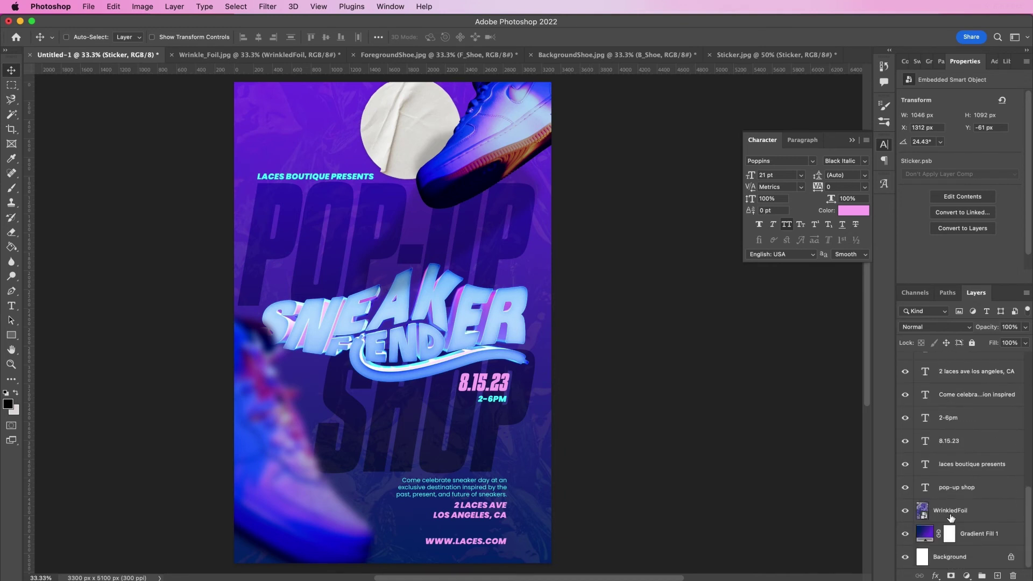
click(966, 515)
drag(967, 515, 989, 508)
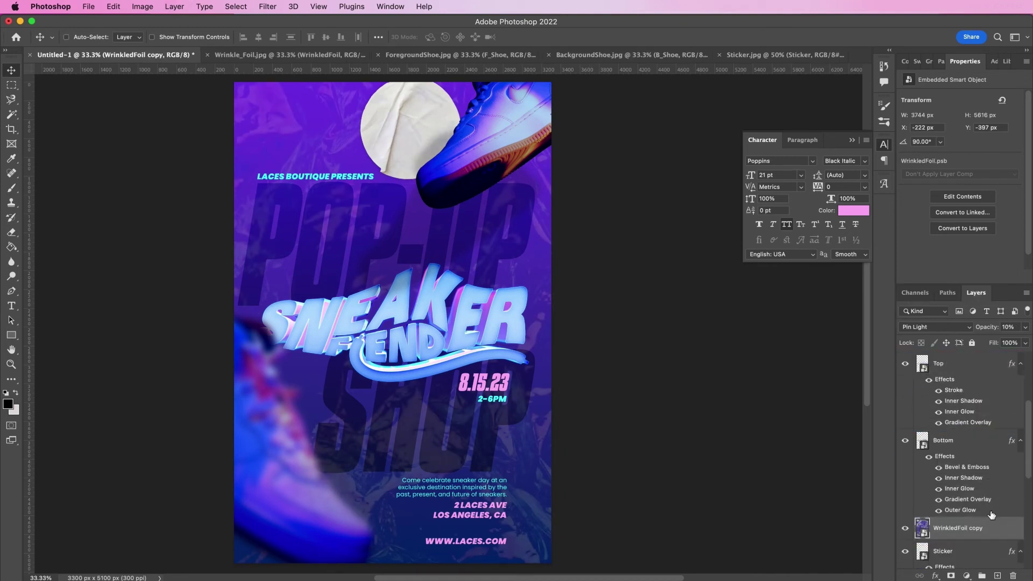
right_click(996, 530)
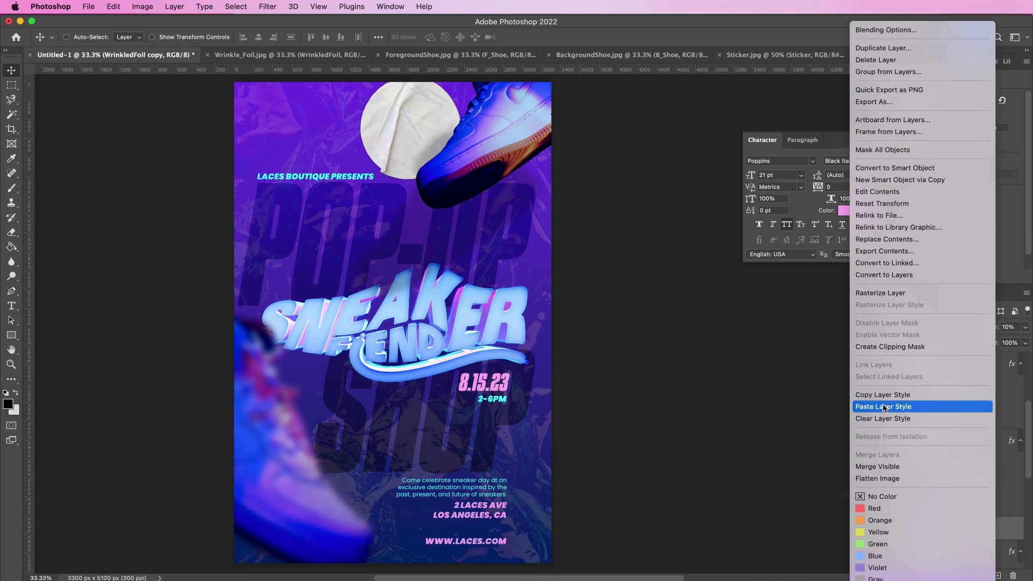
click(878, 349)
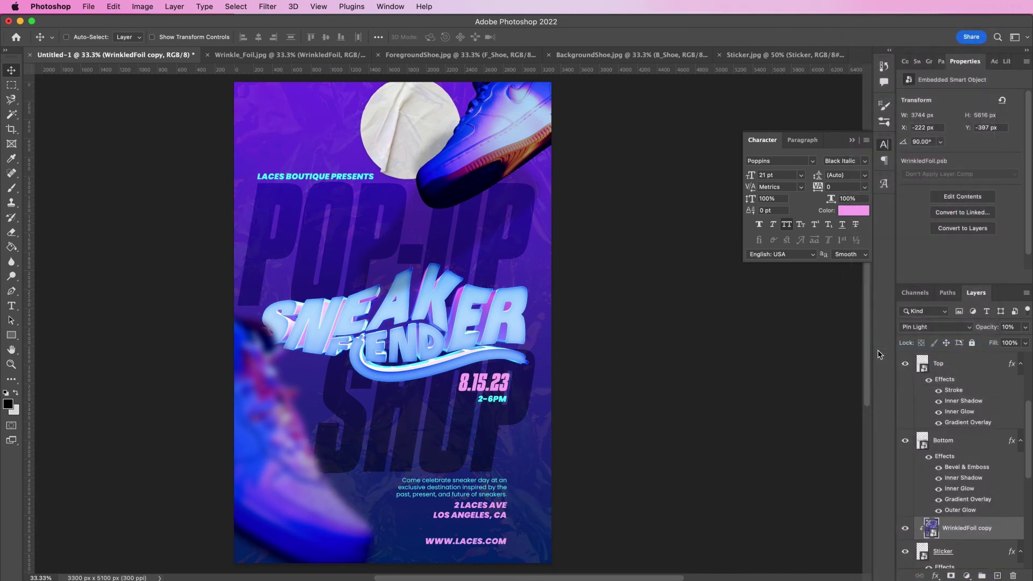
click(925, 326)
click(909, 132)
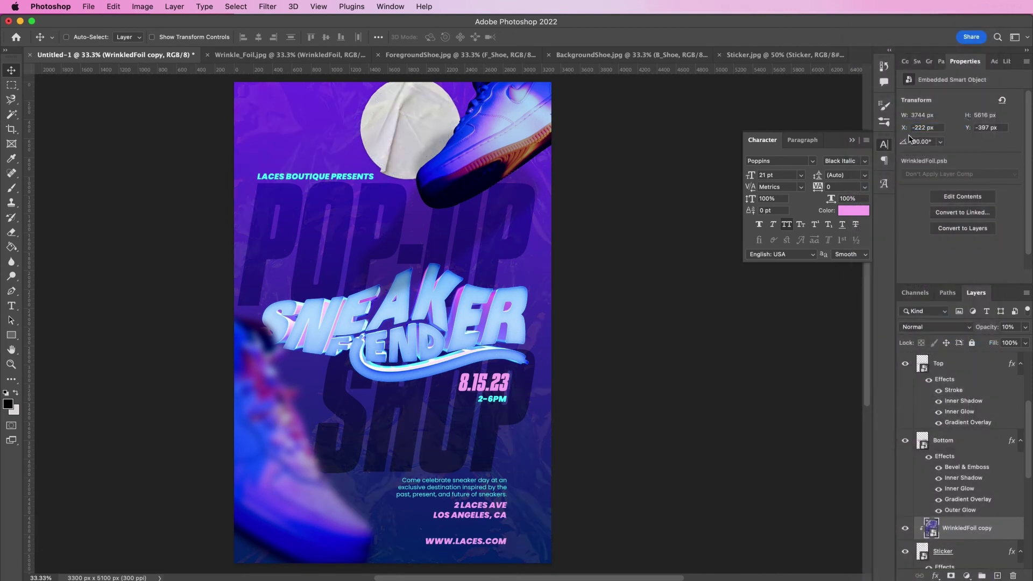
click(1025, 326)
drag(975, 346, 1027, 344)
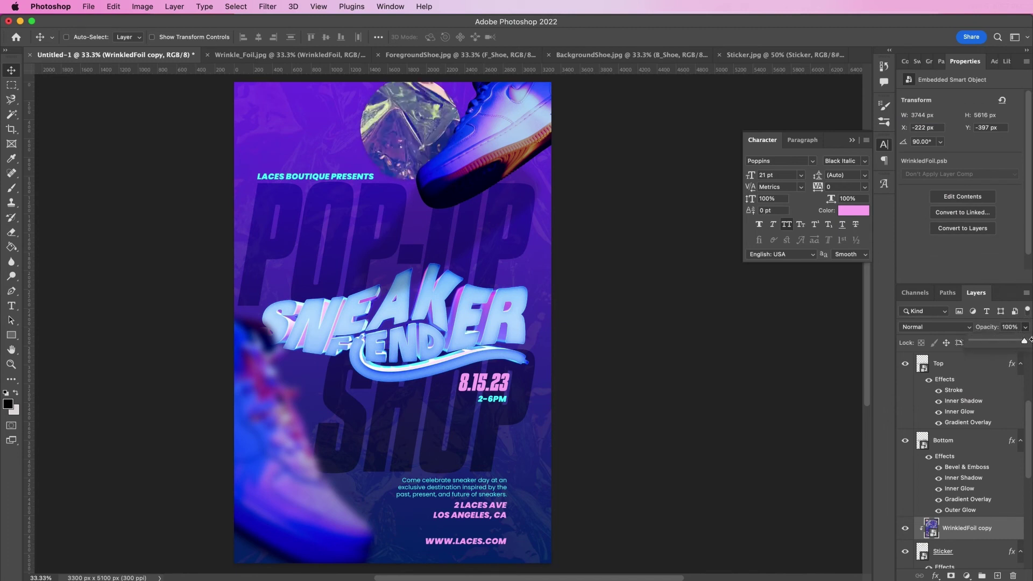
click(1011, 529)
Scale the foil circle down to 1993 × 2990 px and shift it right over the sticker.
key(ctrl+t)
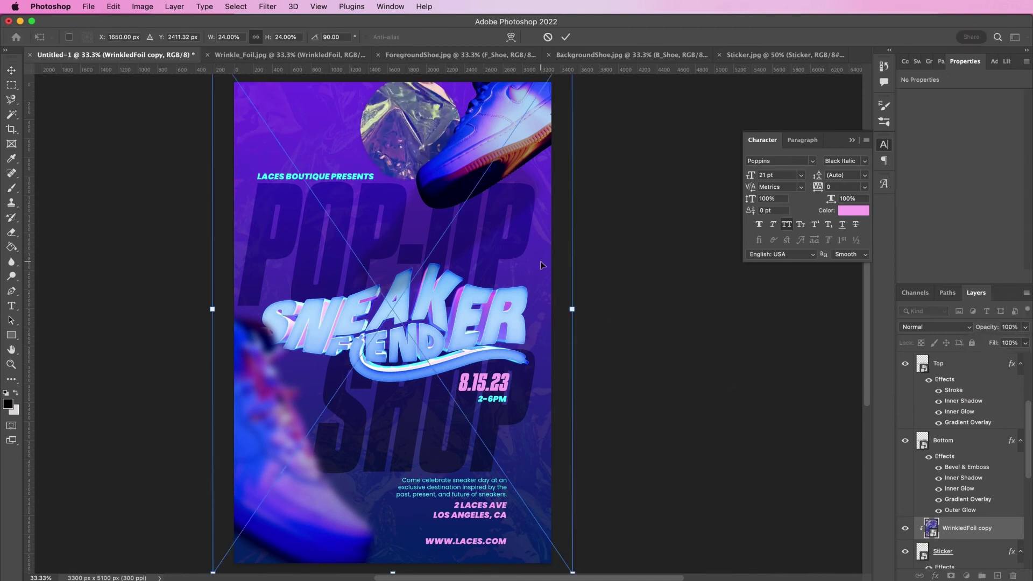
drag(572, 310, 438, 189)
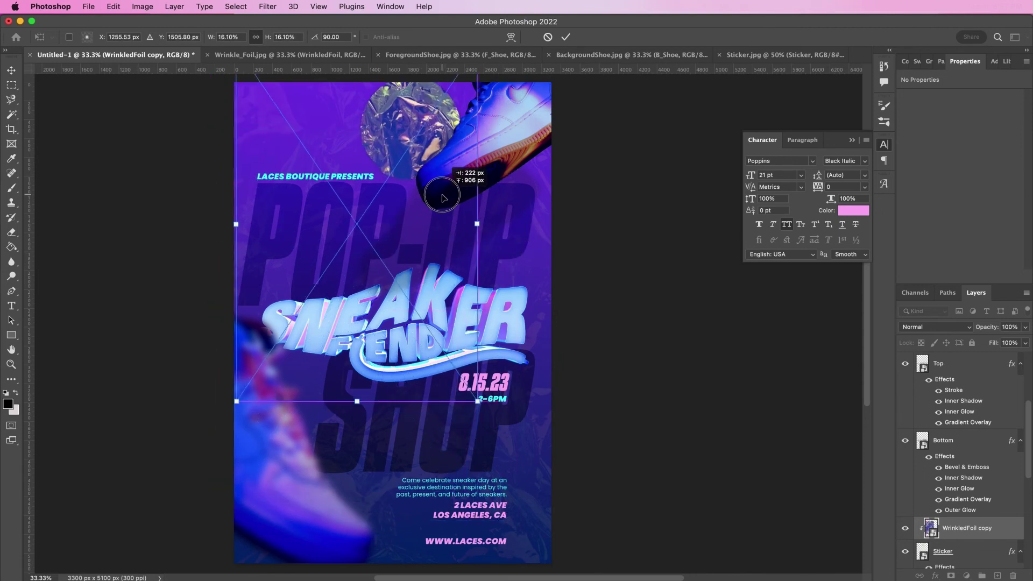
drag(474, 229, 485, 211)
key(Return)
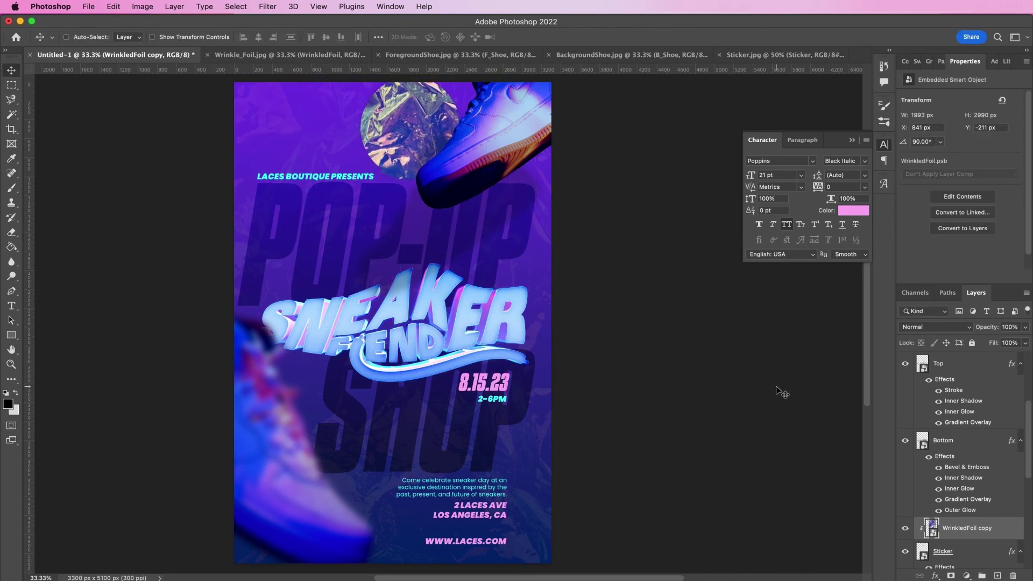
Set the foil layer's blend mode to Color Burn at 80% opacity.
click(927, 329)
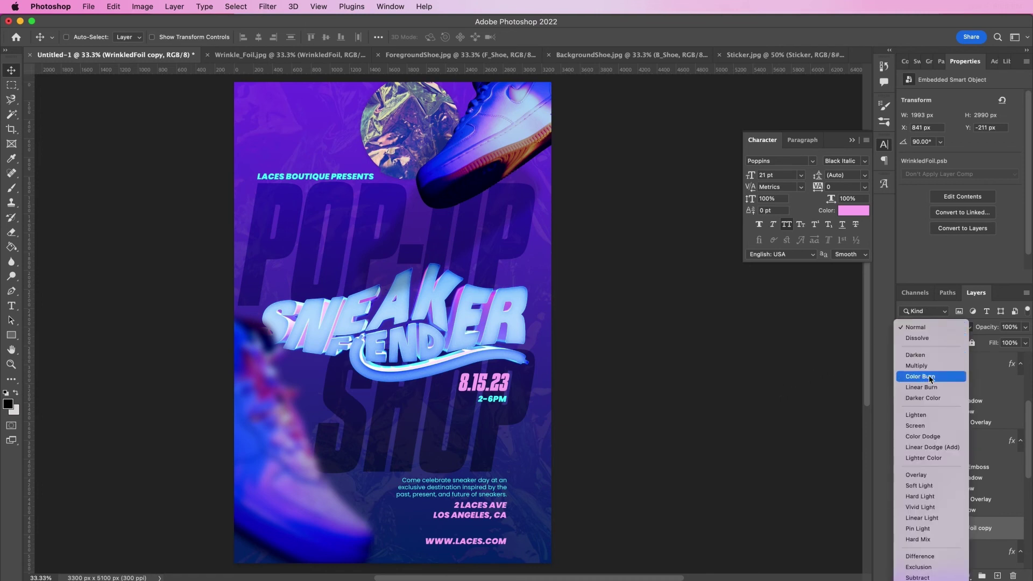
click(920, 376)
click(1009, 327)
text(80)
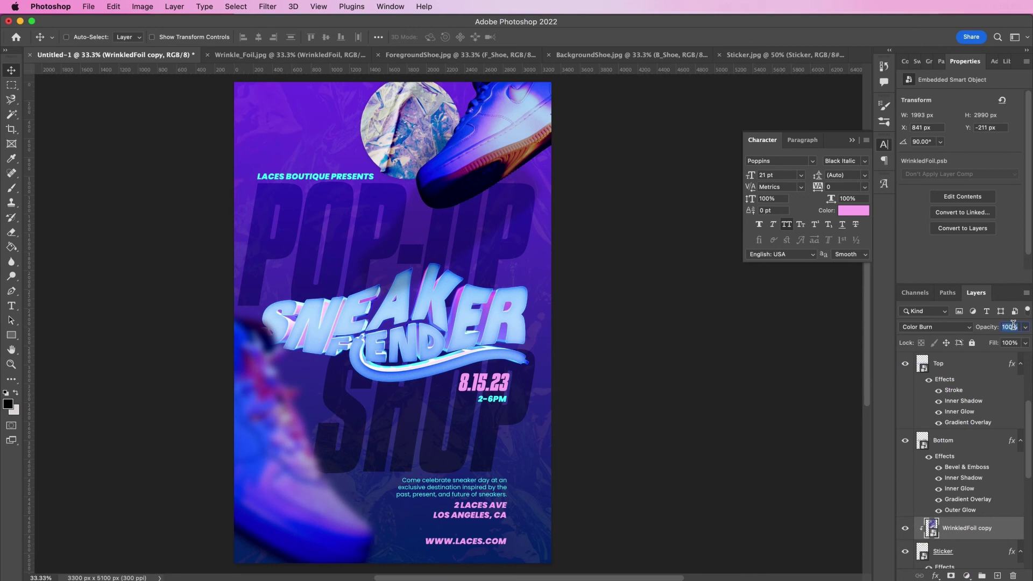
key(Return)
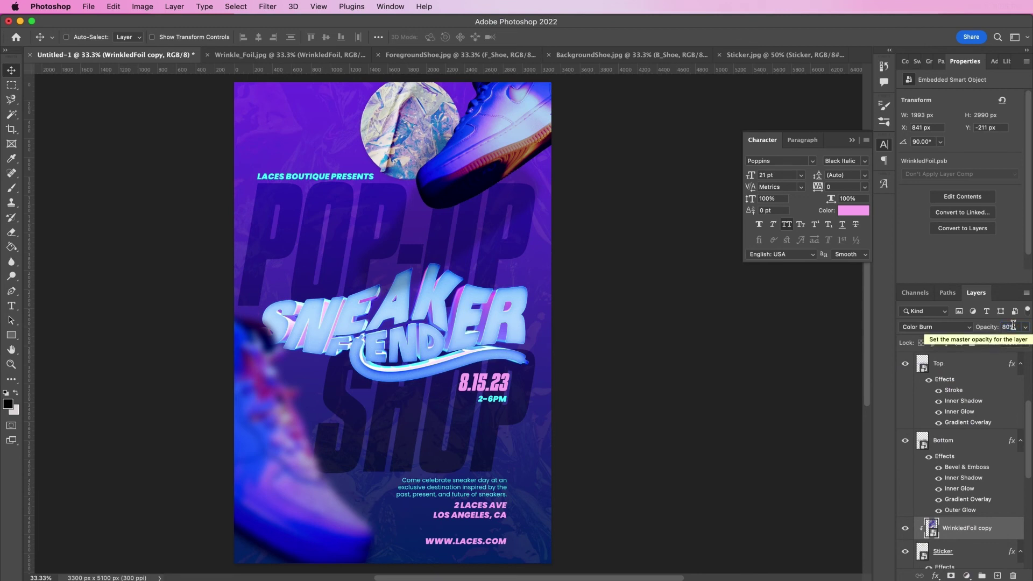
Apply a Gaussian Blur with a 10-pixel radius to the foil circle.
click(274, 7)
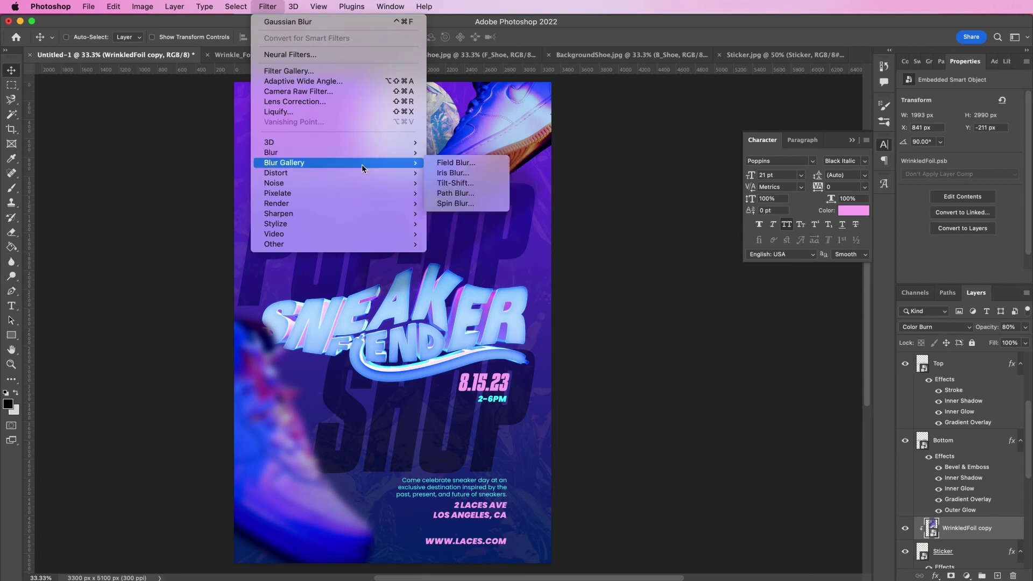
mouse_move(364, 154)
click(463, 193)
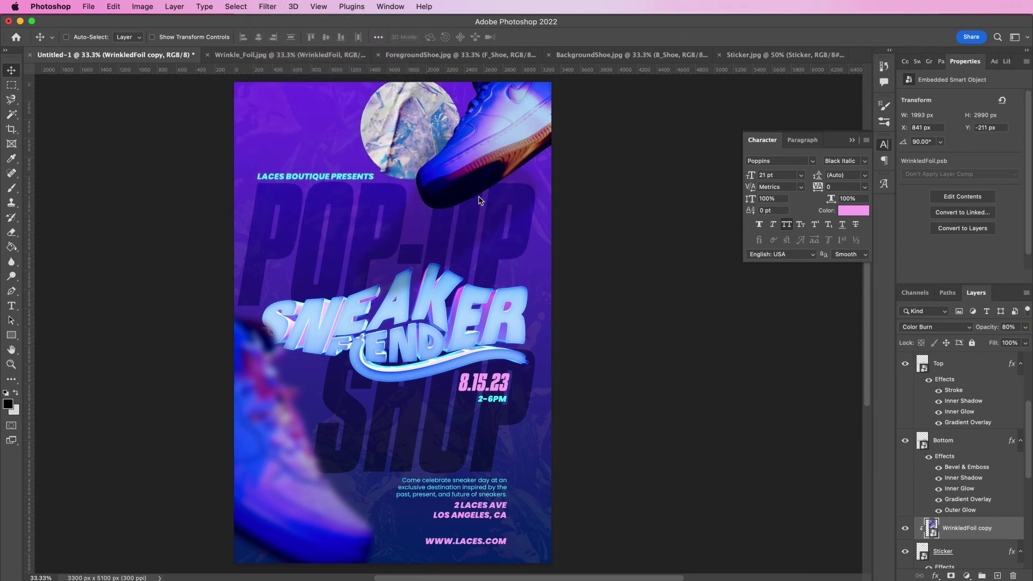
text(10)
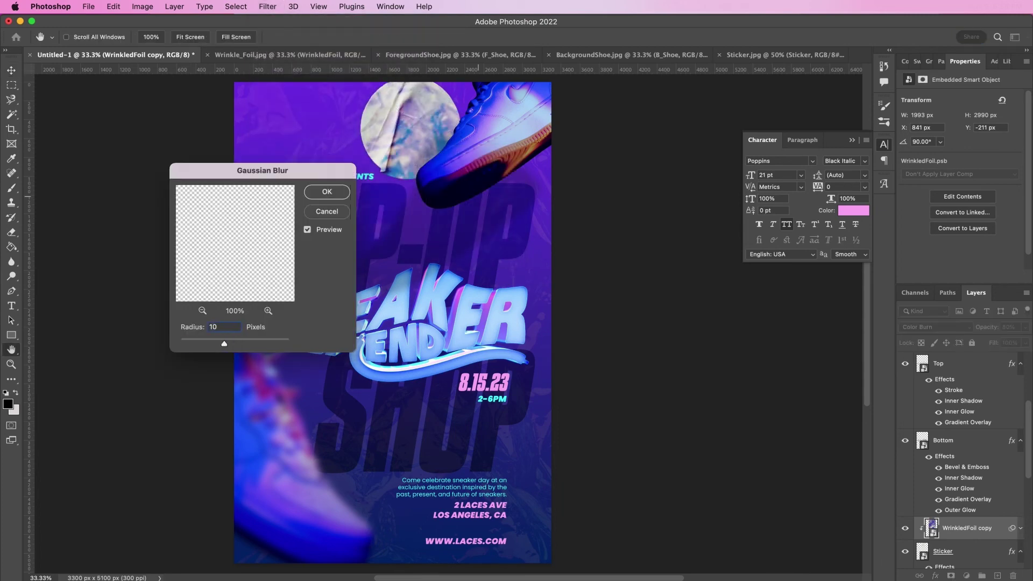
key(Return)
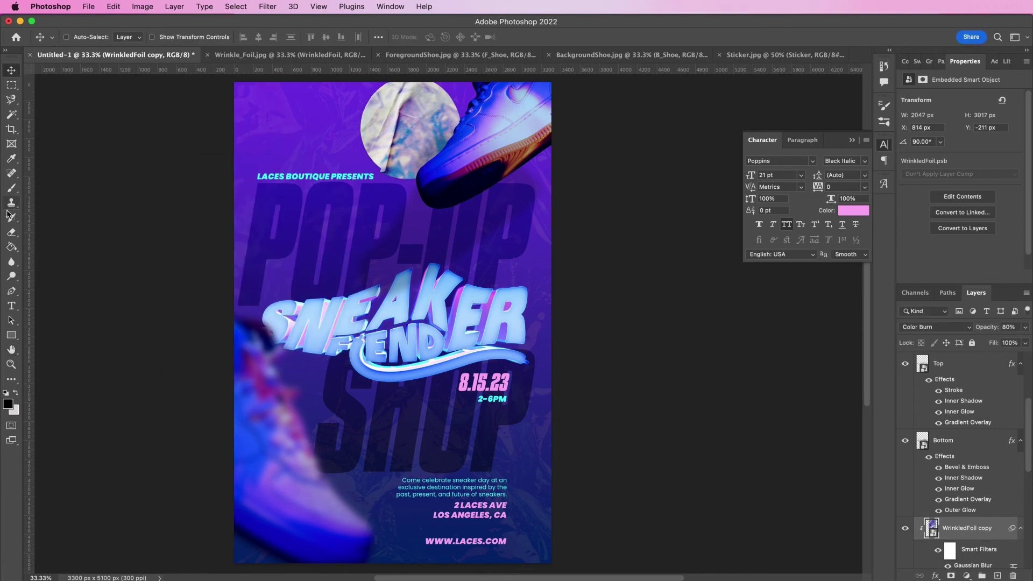
Add a text box near the top-left reading 'SNEAKER GIVEAWAY FOR ALL AGES'.
click(11, 305)
drag(256, 101, 343, 156)
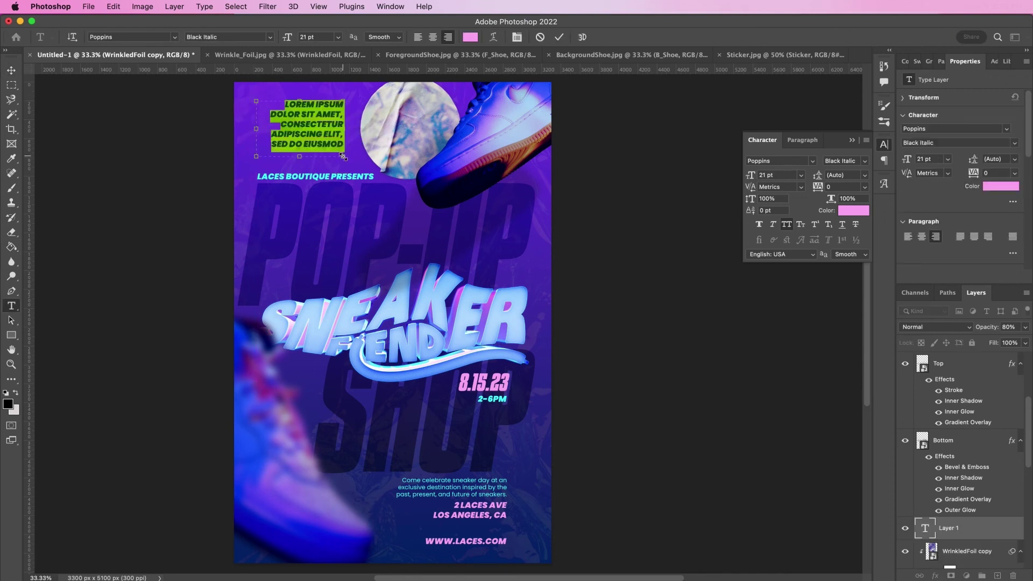
text(NEA)
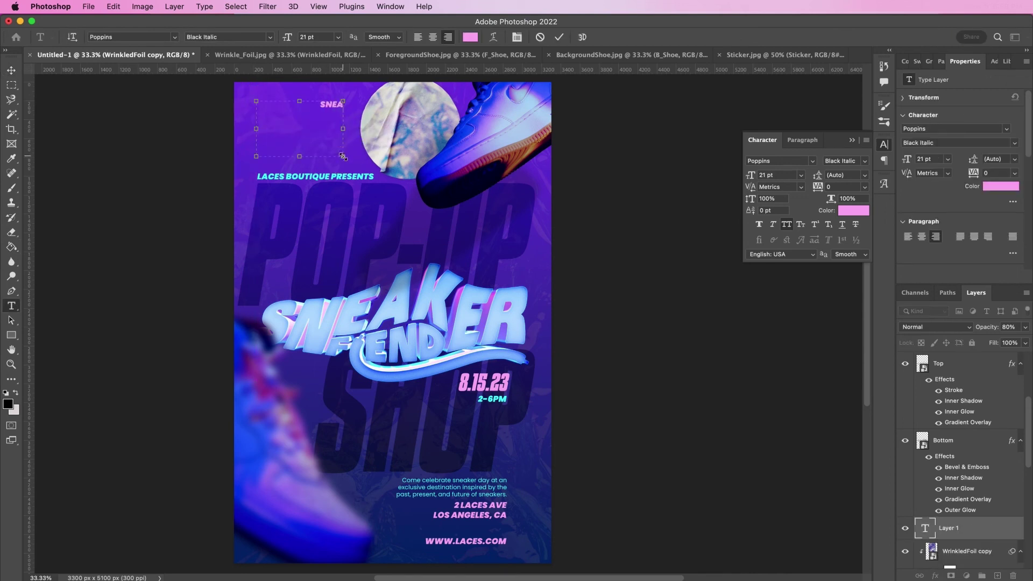
text(KER GIVEAWAY FOR ALL)
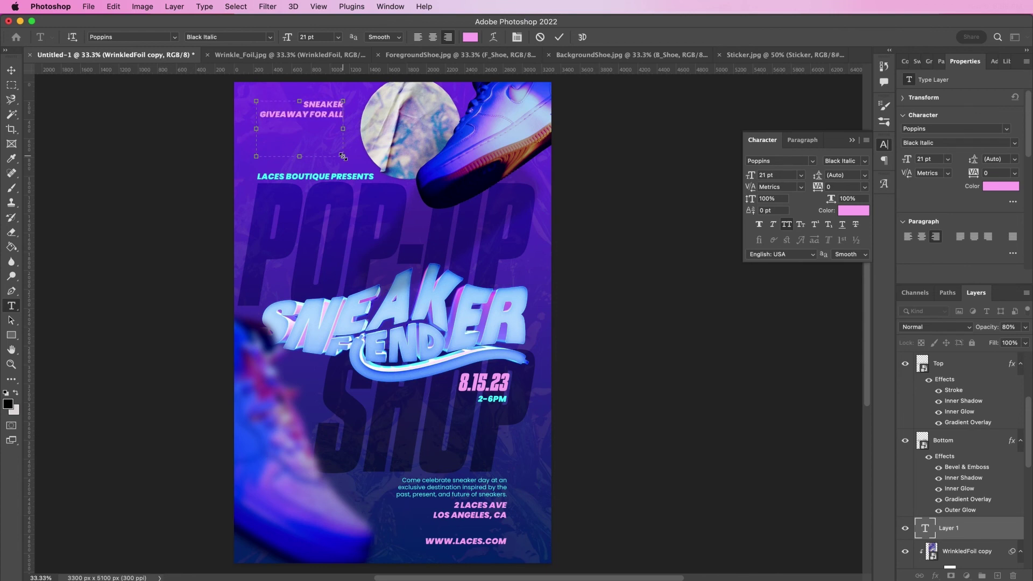
text( AGES)
Format the giveaway text at 25 pt, 120% vertical scale, in colour #53077e.
key(cmd+a)
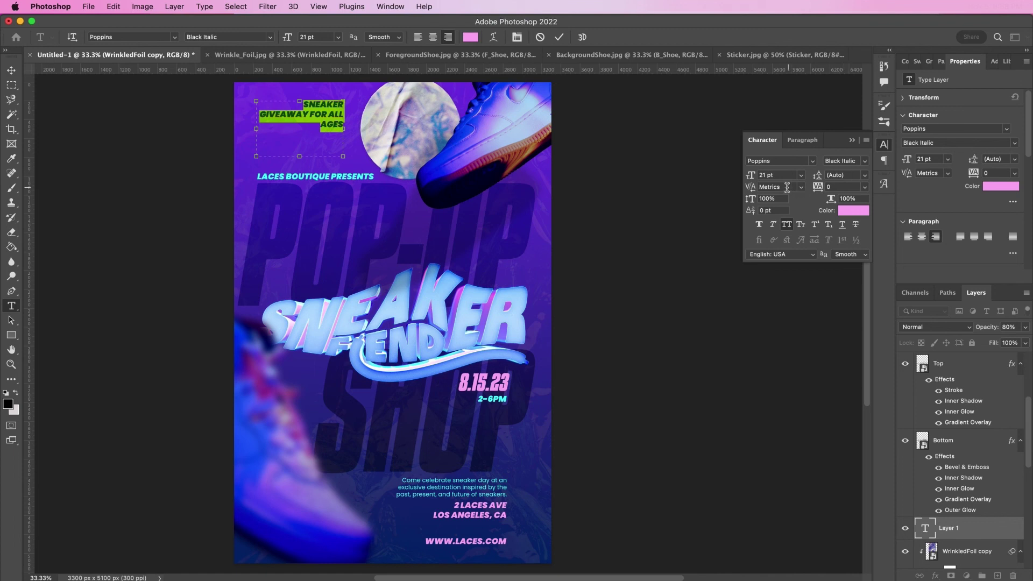
text(25)
click(774, 198)
text(120)
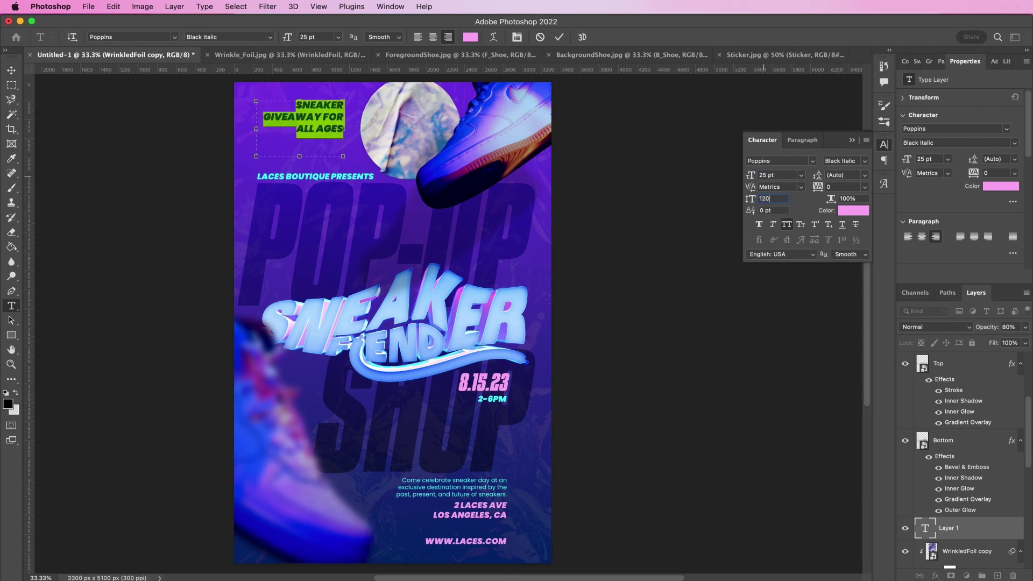
click(856, 211)
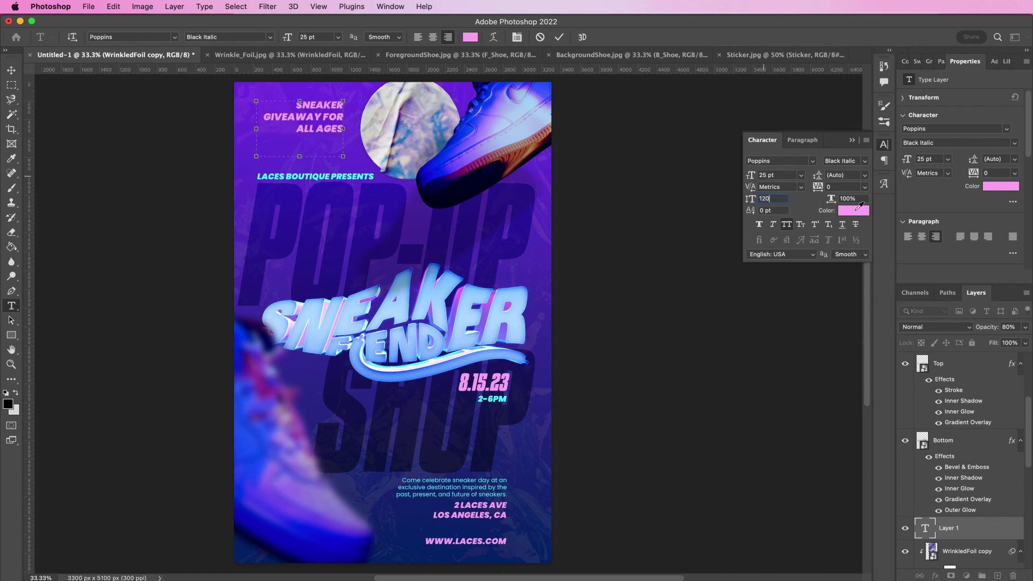
double_click(444, 306)
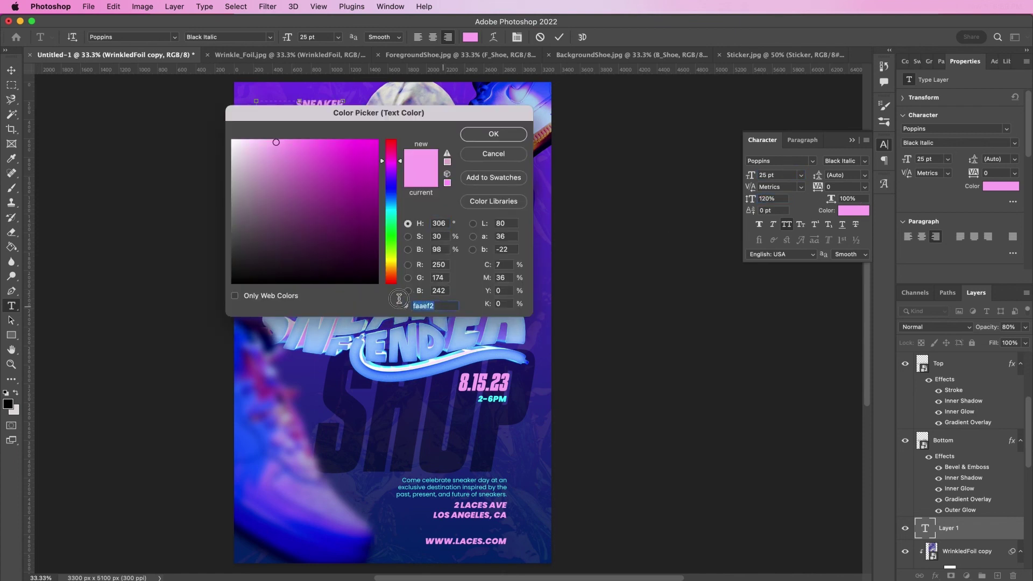
text(530)
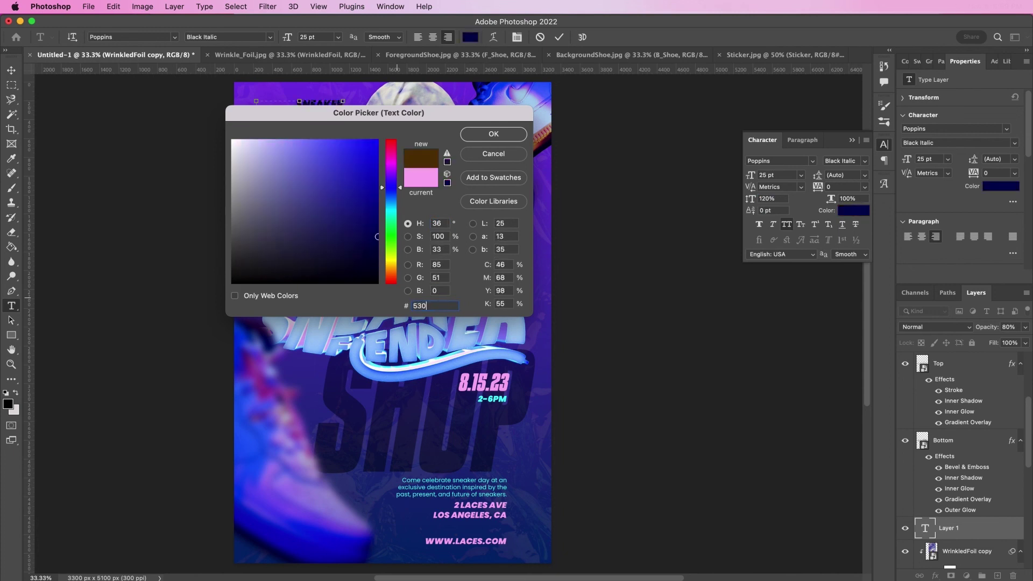
text(77e)
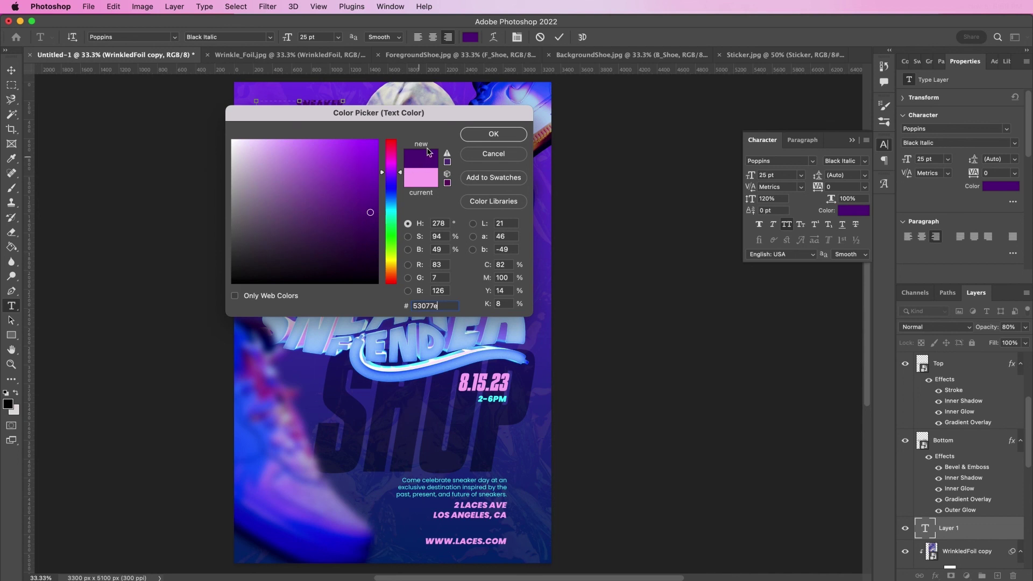
click(476, 137)
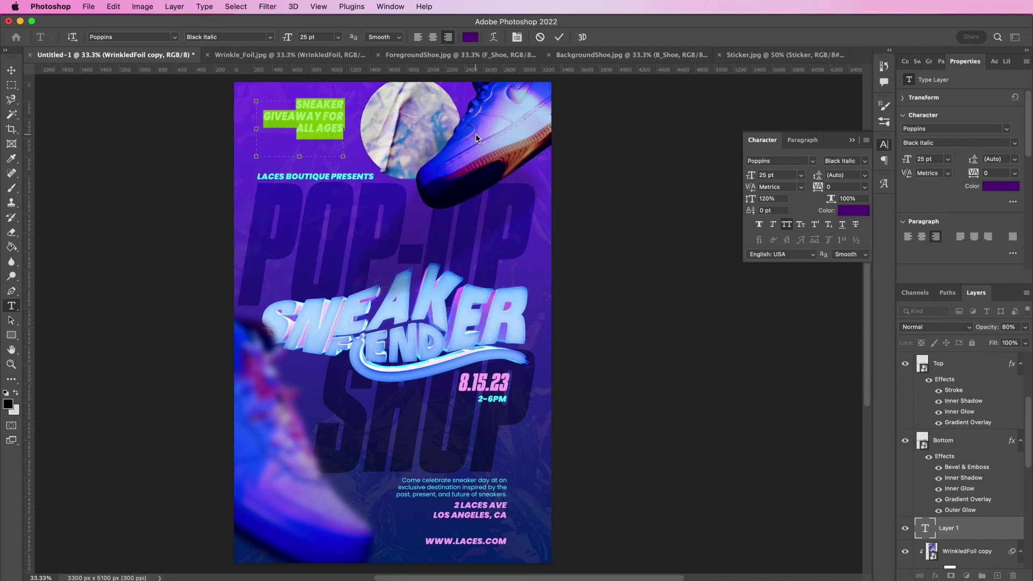
Centre-align the giveaway text, break it into lines before FOR and AGES, and commit.
click(433, 37)
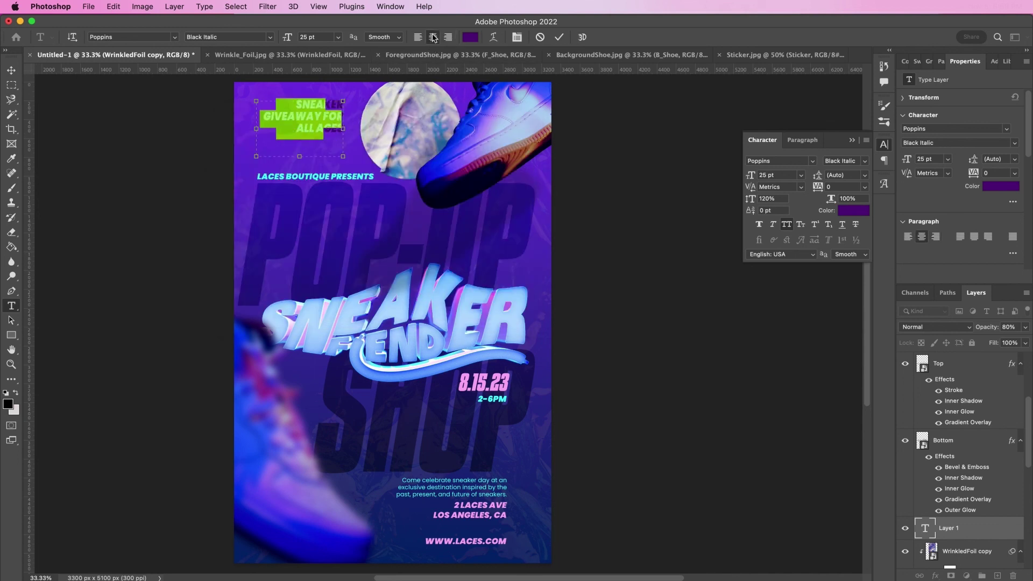
click(322, 115)
key(Return)
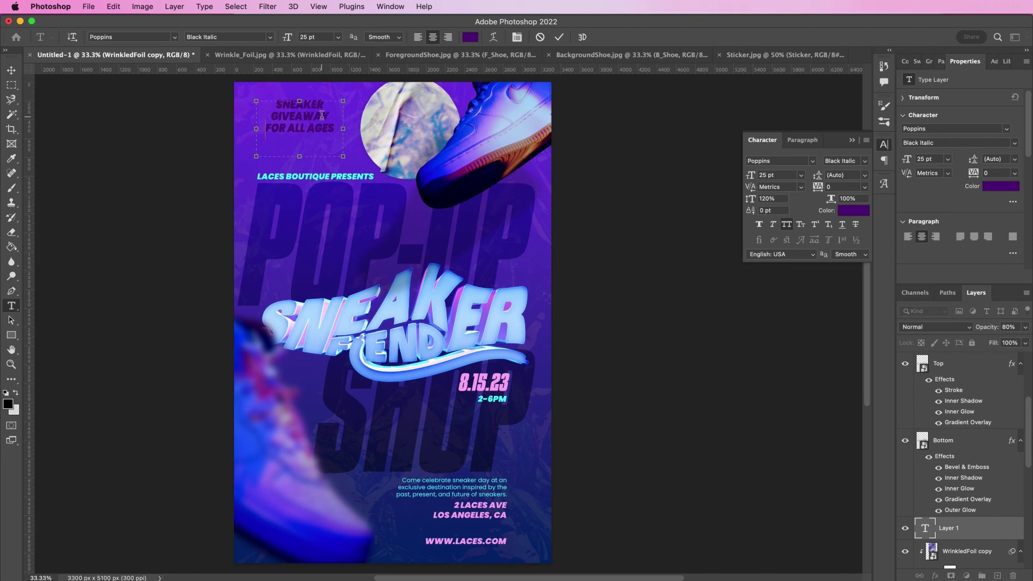
key(Return)
click(559, 37)
Move the giveaway text onto the foil circle and tilt it about -8.7°.
key(v)
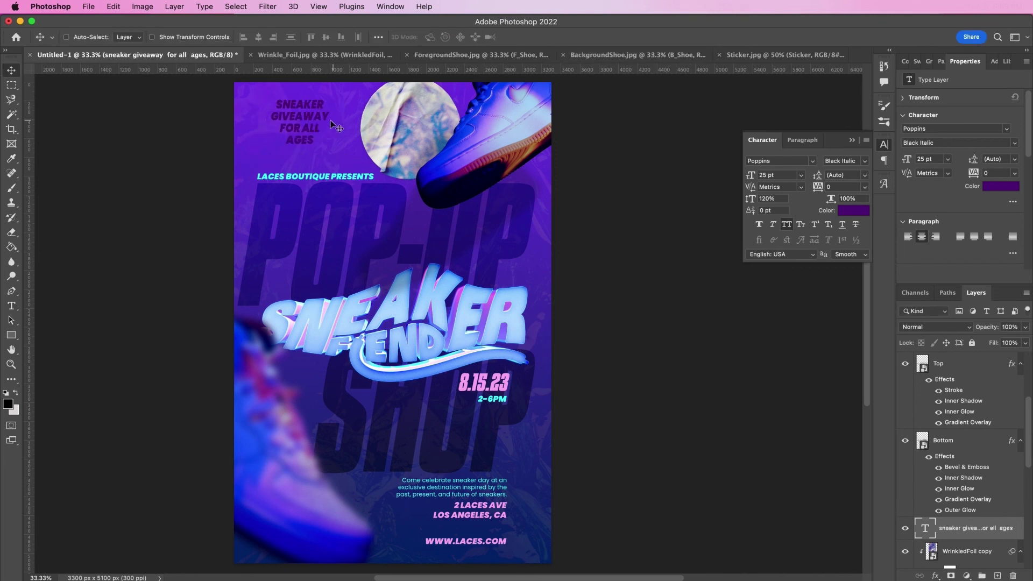
drag(330, 121, 467, 127)
key(ctrl+t)
key(Return)
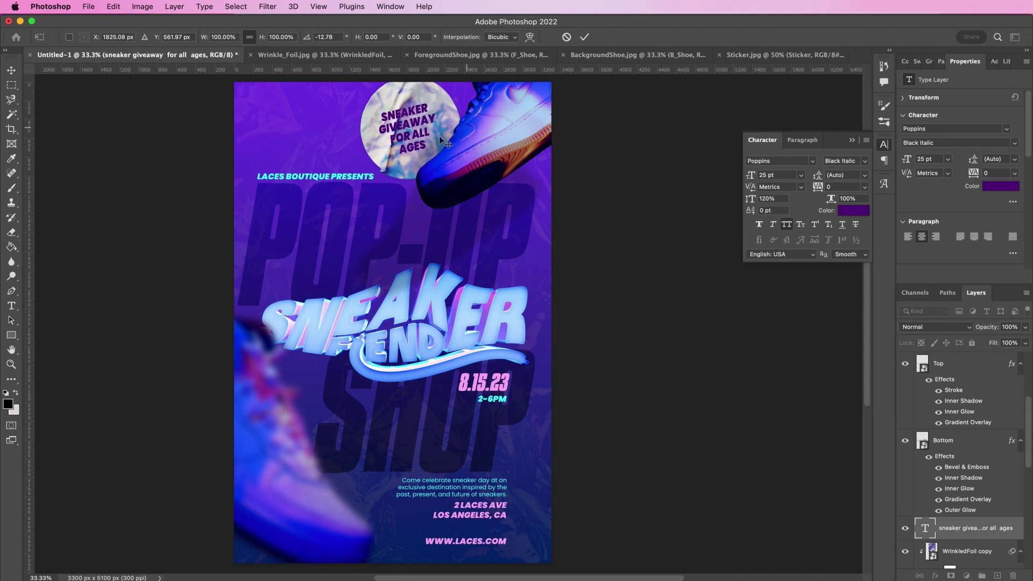
Set the giveaway text layer's blend mode to Color Burn and inspect it at 100% zoom.
click(915, 329)
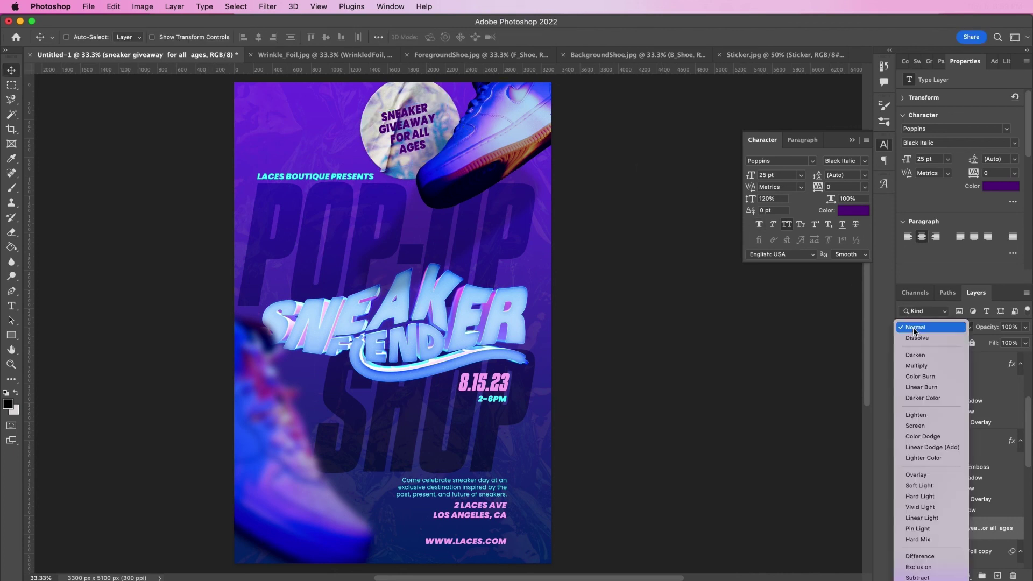
click(918, 378)
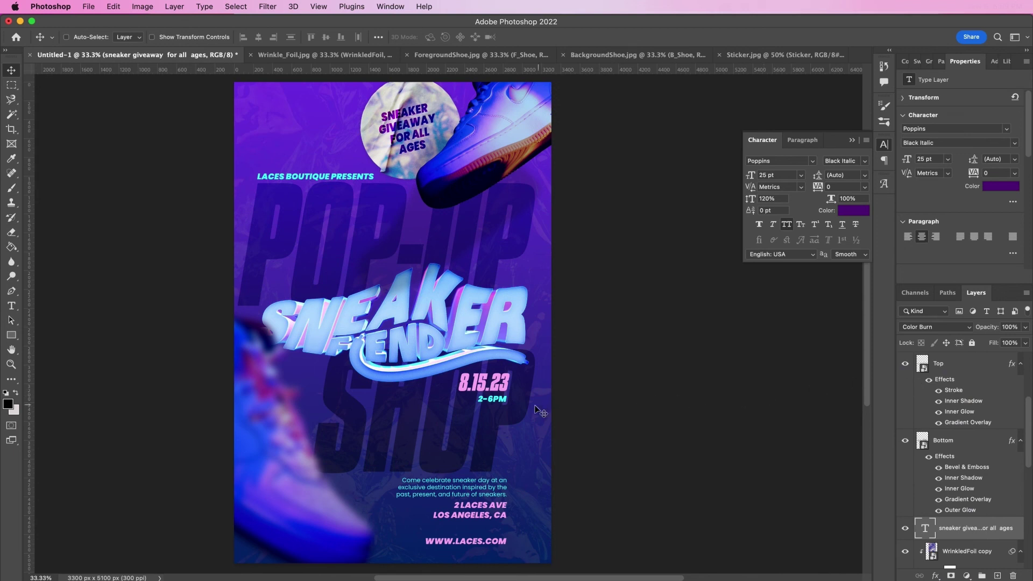
key(super+plus)
key(super+plus)
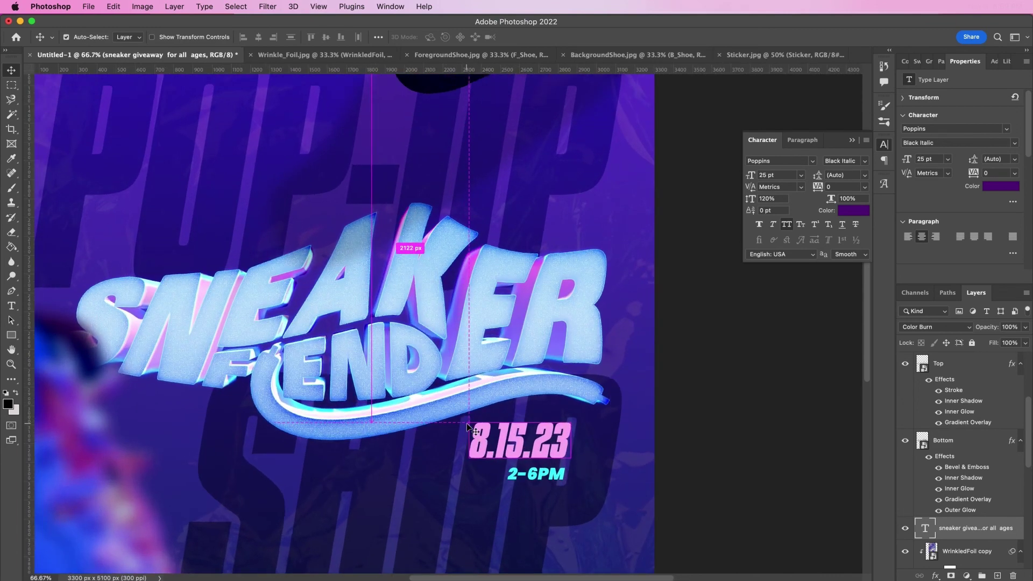
key(super+plus)
scroll(512, 450, down, 10)
scroll(512, 450, left, 10)
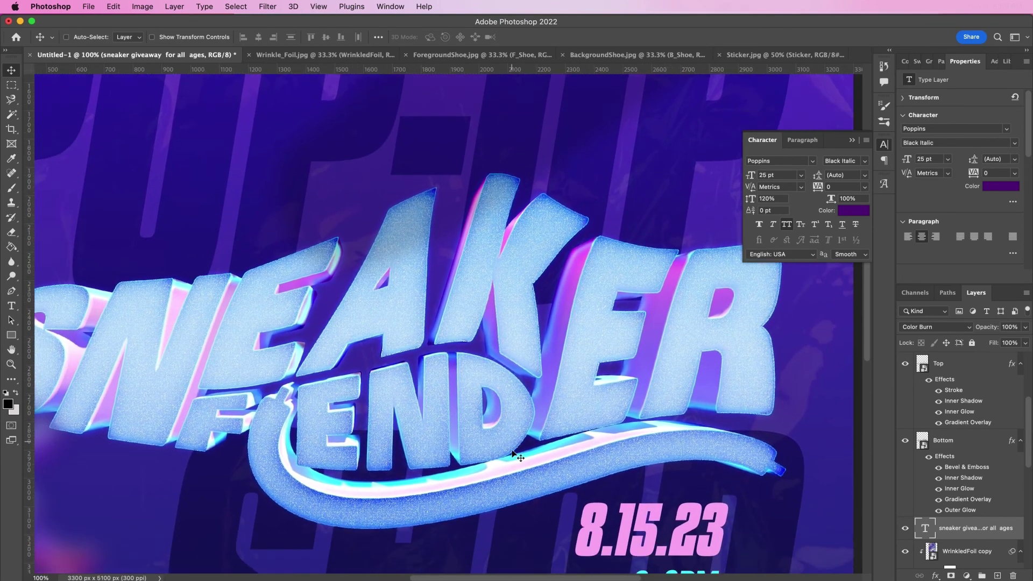
scroll(514, 456, down, 6)
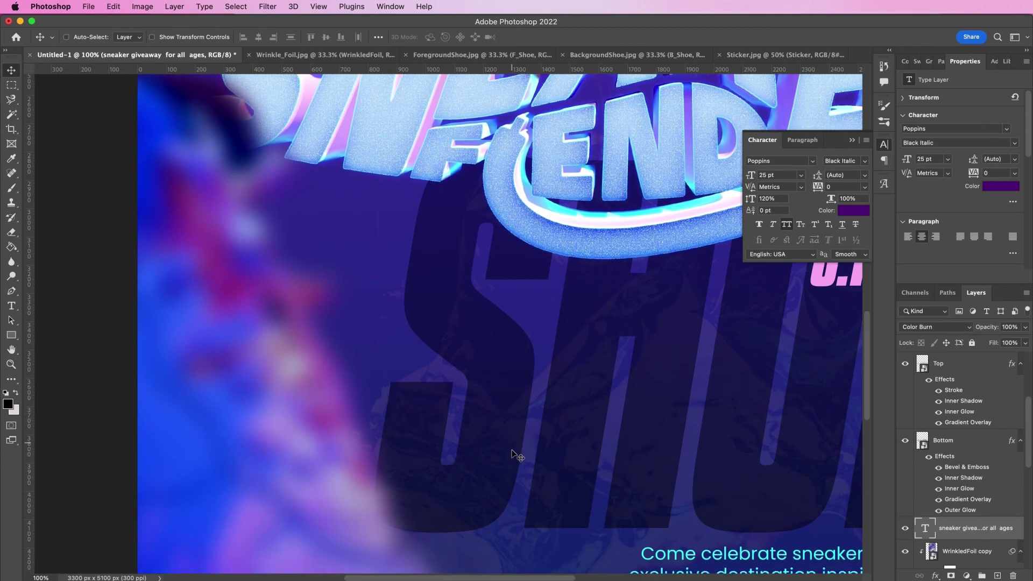
scroll(515, 457, right, 10)
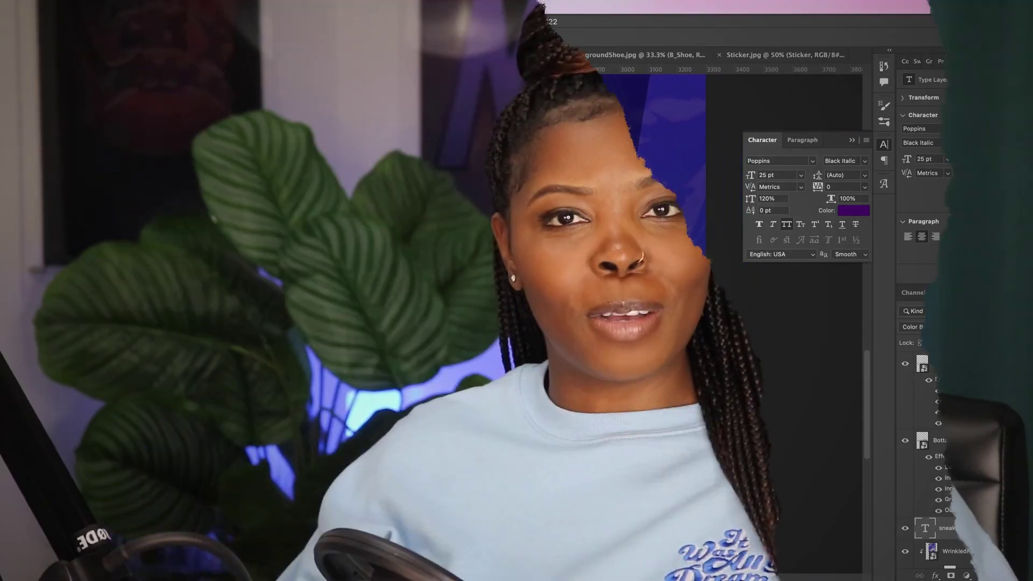